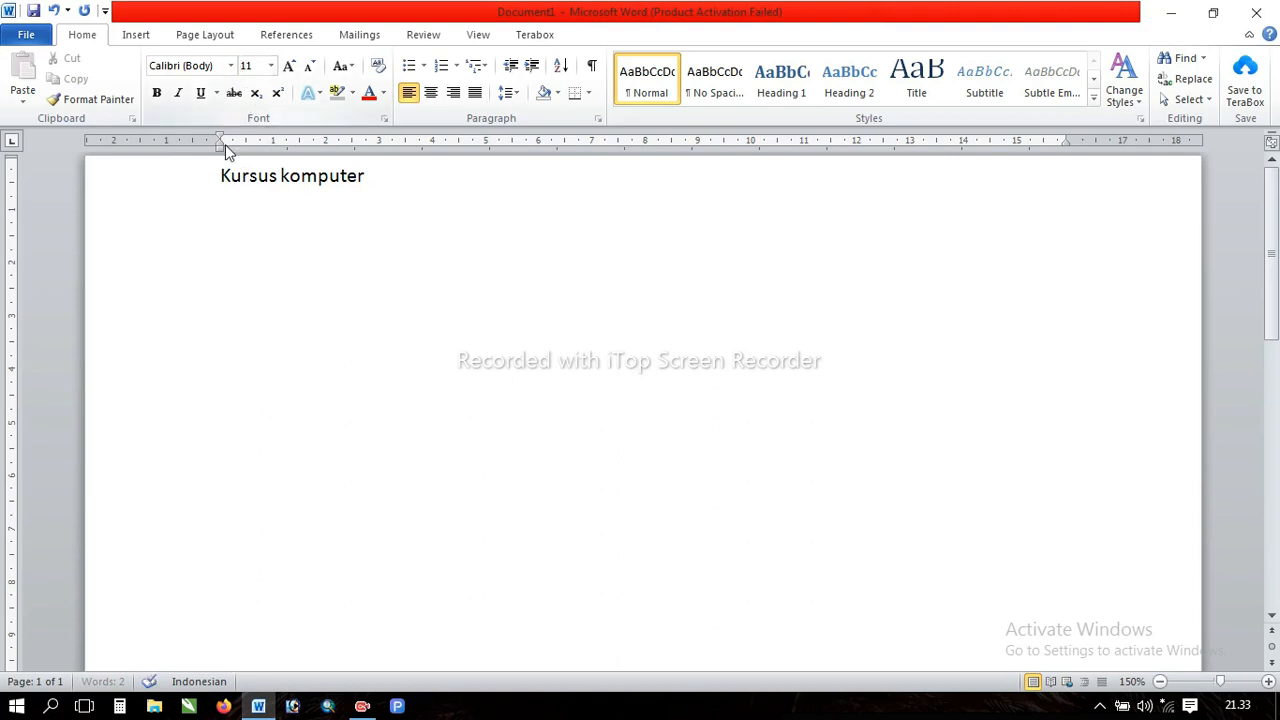
Step: Write a second line reading "Kursus komputer" in the Times New Roman font
click(231, 66)
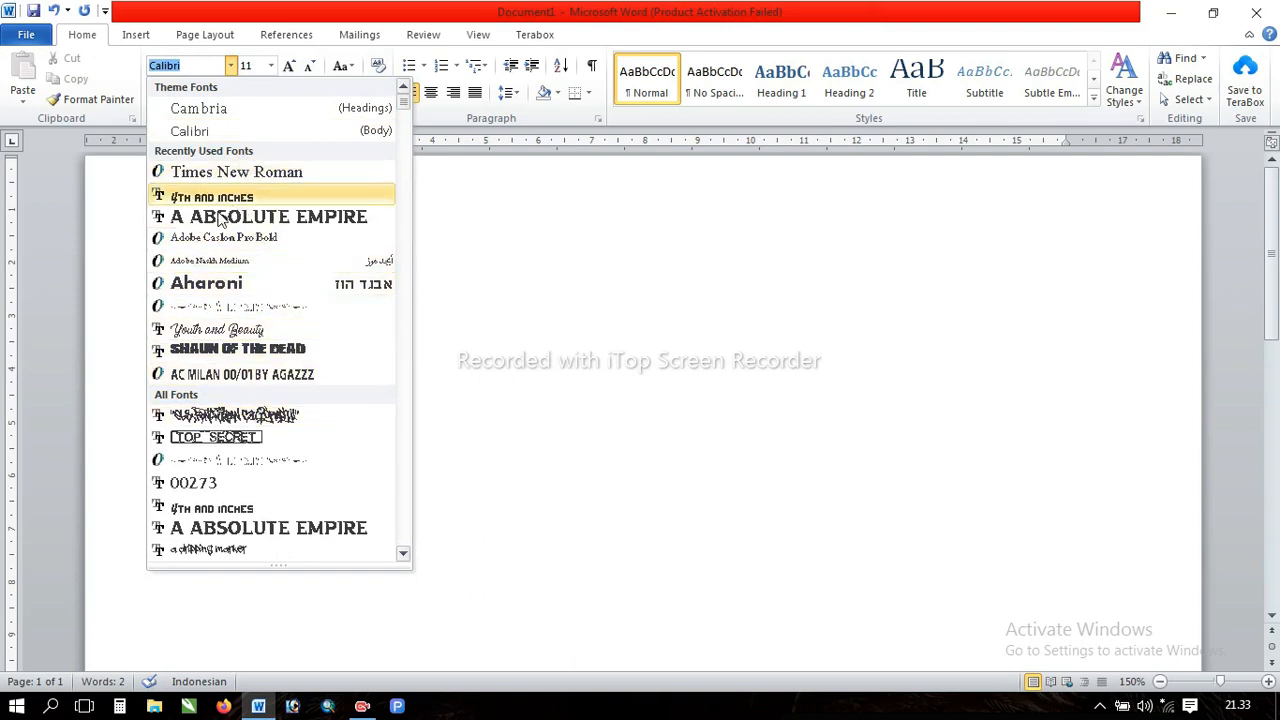
click(263, 174)
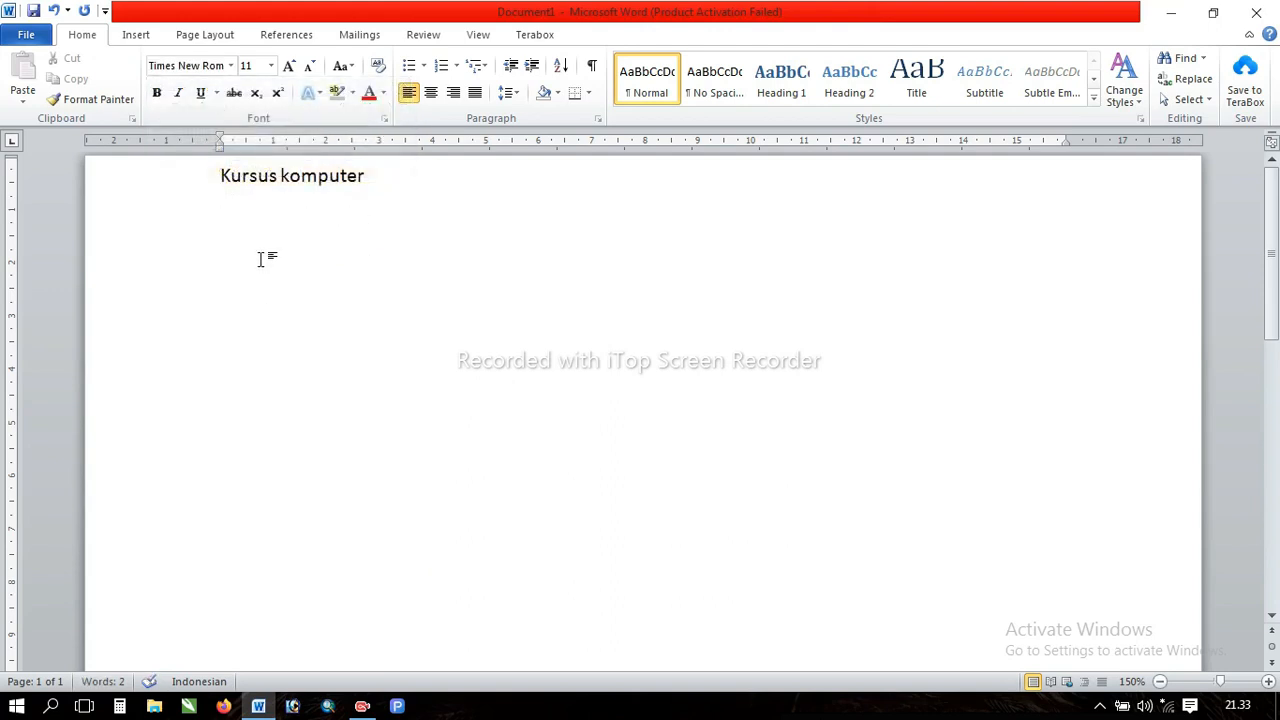
text(kursus komp)
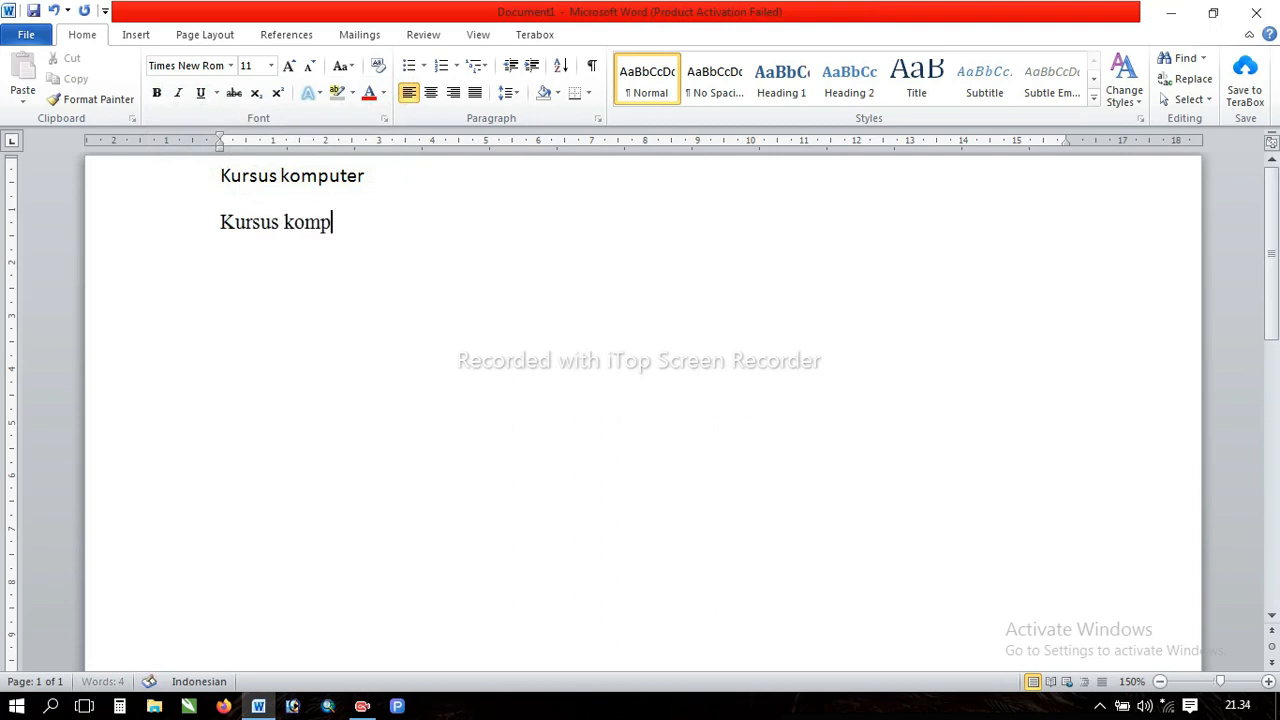
text(uter)
Step: Compare the fonts used by the first and second "Kursus komputer" lines
drag(387, 233, 220, 189)
click(363, 220)
ctrl+scroll(240, 194, up, 3)
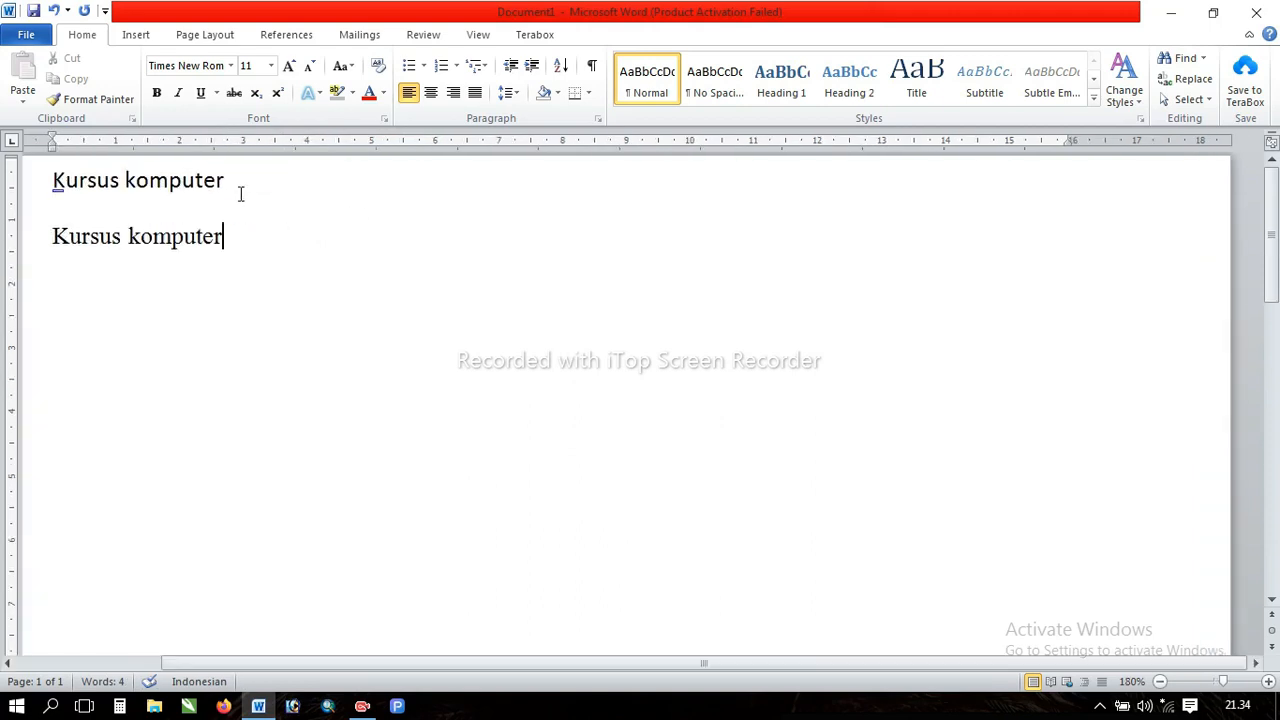
ctrl+scroll(261, 195, down, 3)
click(257, 180)
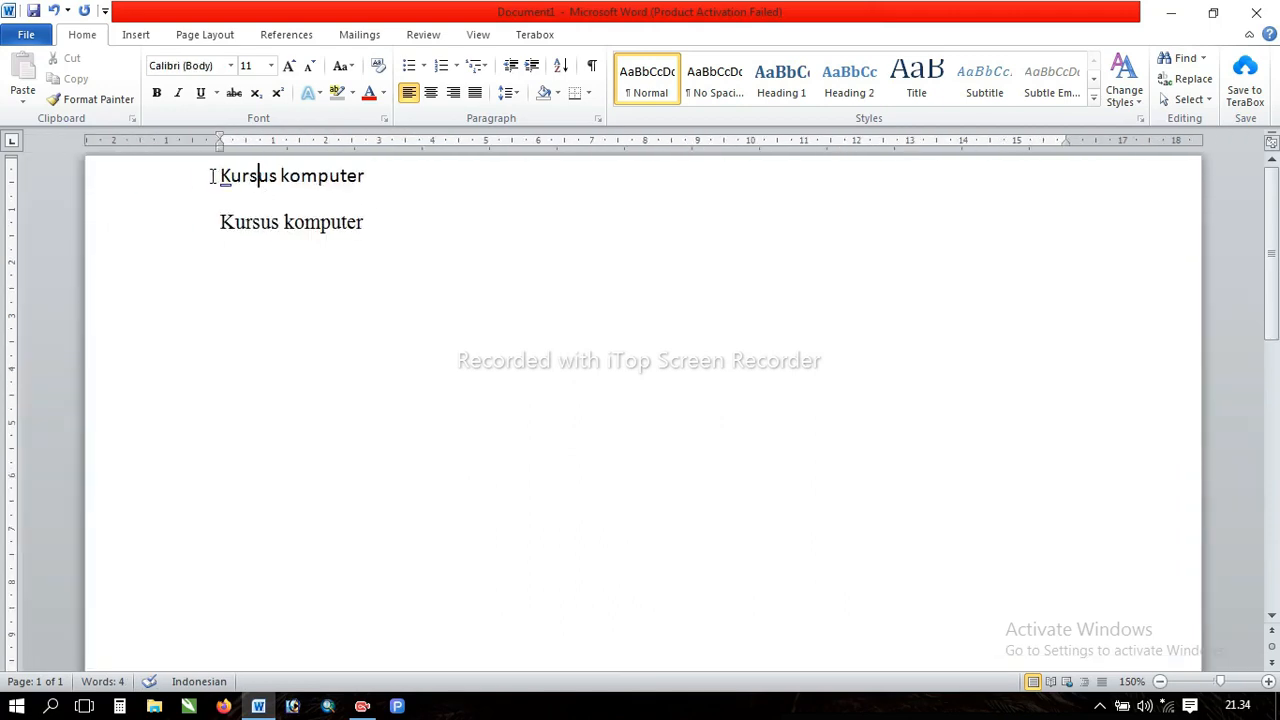
drag(214, 175, 354, 175)
click(343, 257)
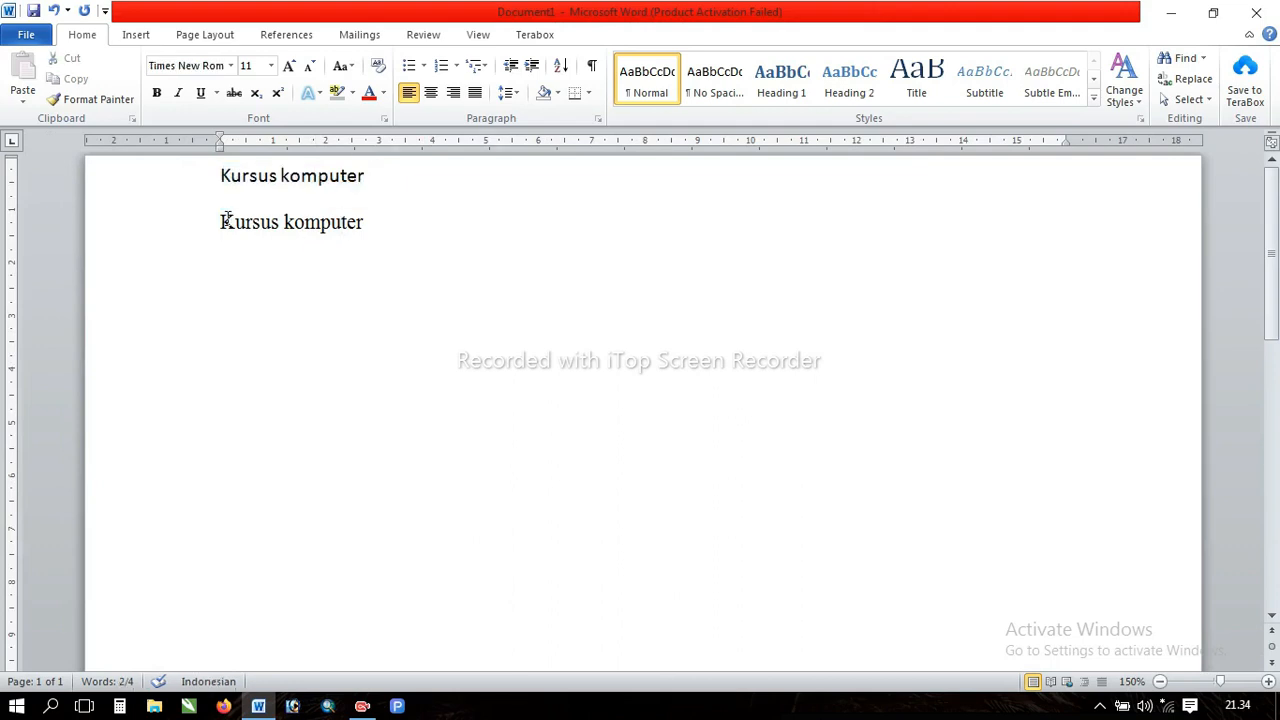
drag(214, 219, 371, 228)
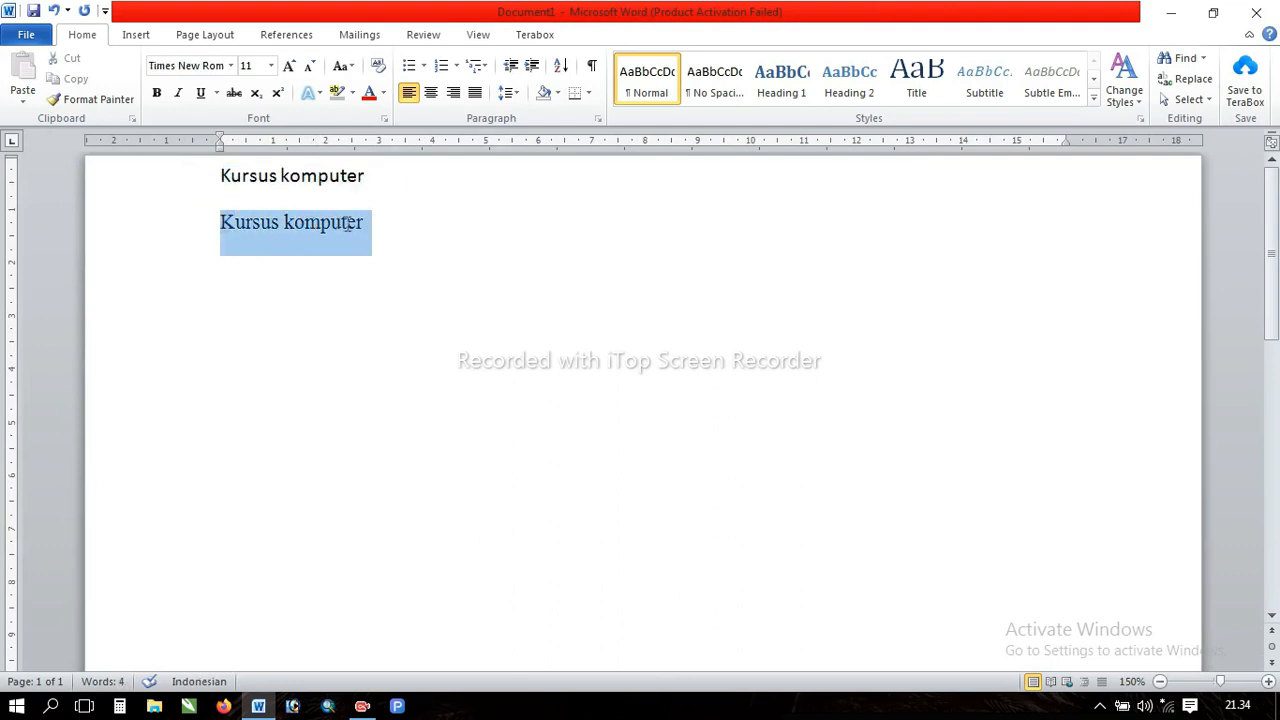
click(380, 237)
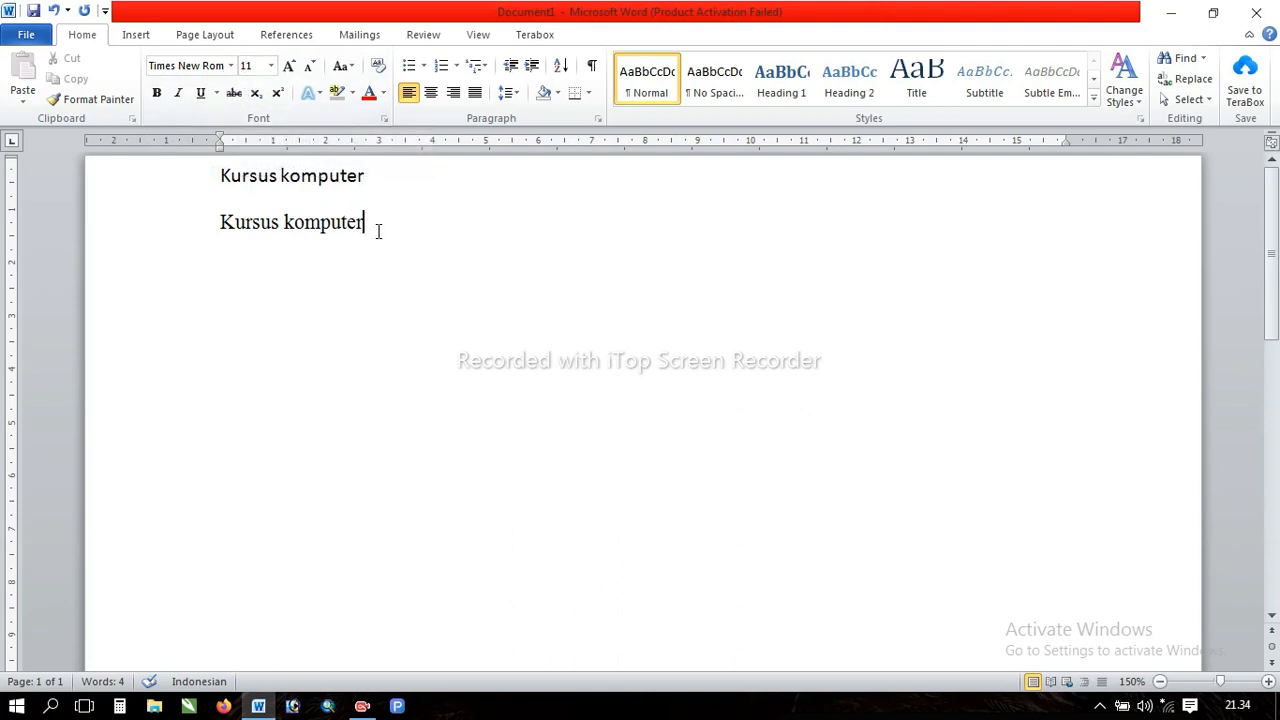
click(378, 203)
click(371, 182)
click(371, 221)
click(378, 168)
click(366, 222)
click(374, 190)
click(371, 220)
click(376, 188)
click(371, 223)
click(380, 177)
click(374, 223)
click(376, 181)
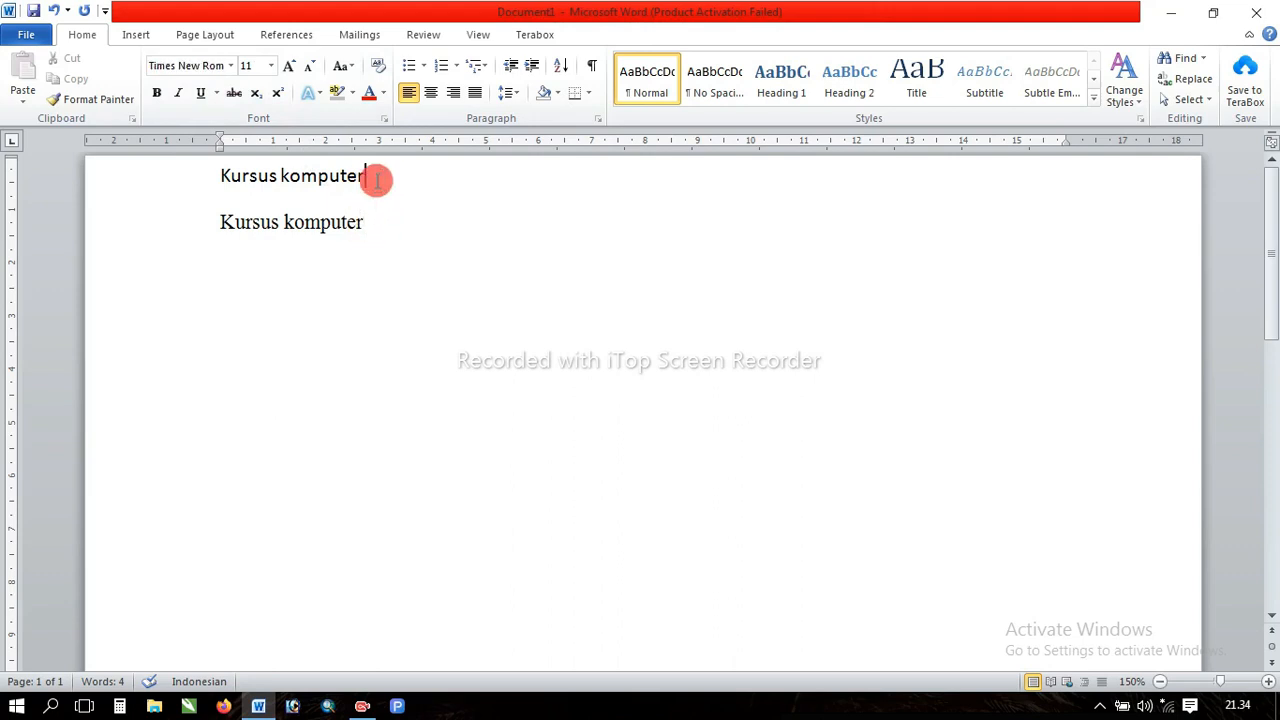
click(370, 233)
click(330, 221)
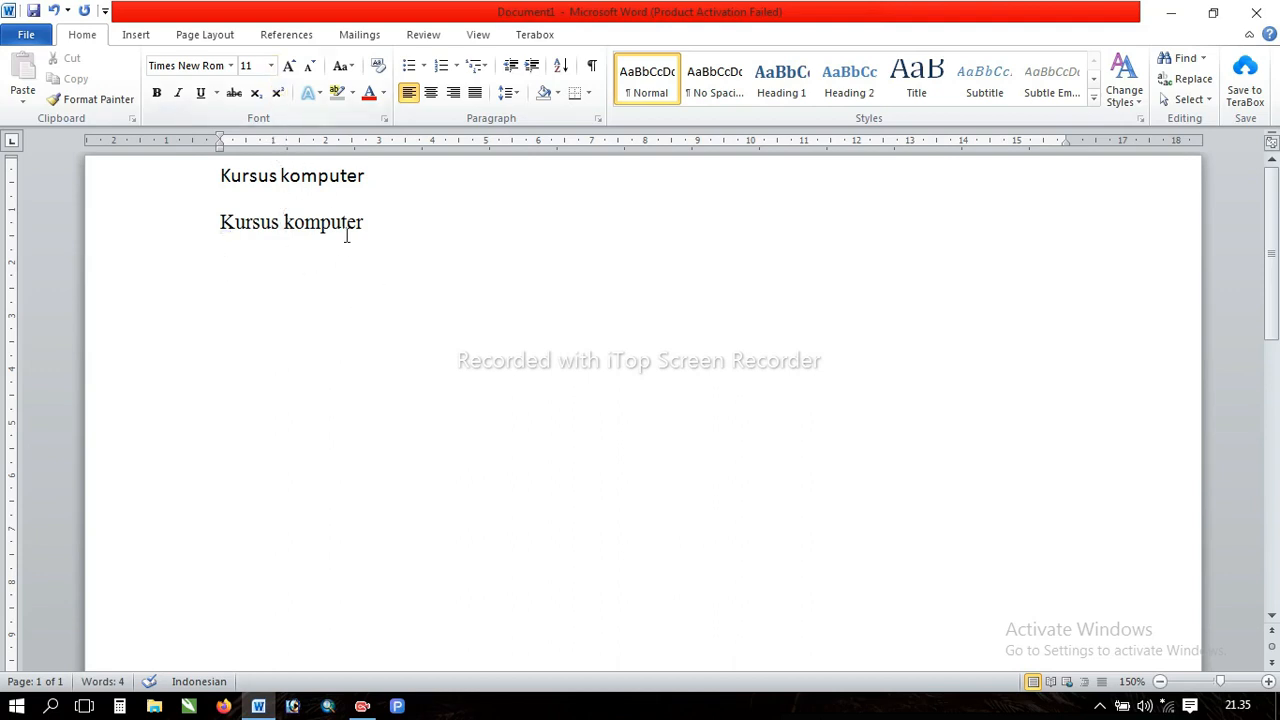
Step: Add a third line reading "Kursus komputer" at font size 20
click(270, 66)
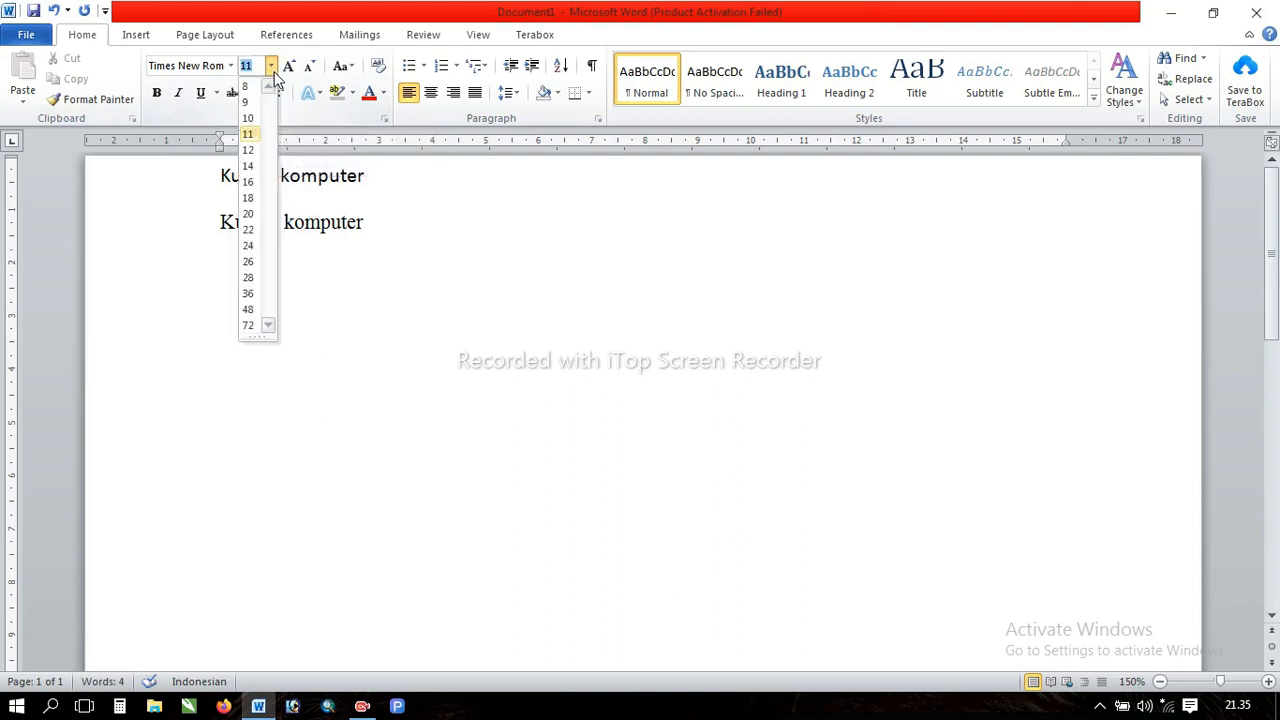
click(249, 214)
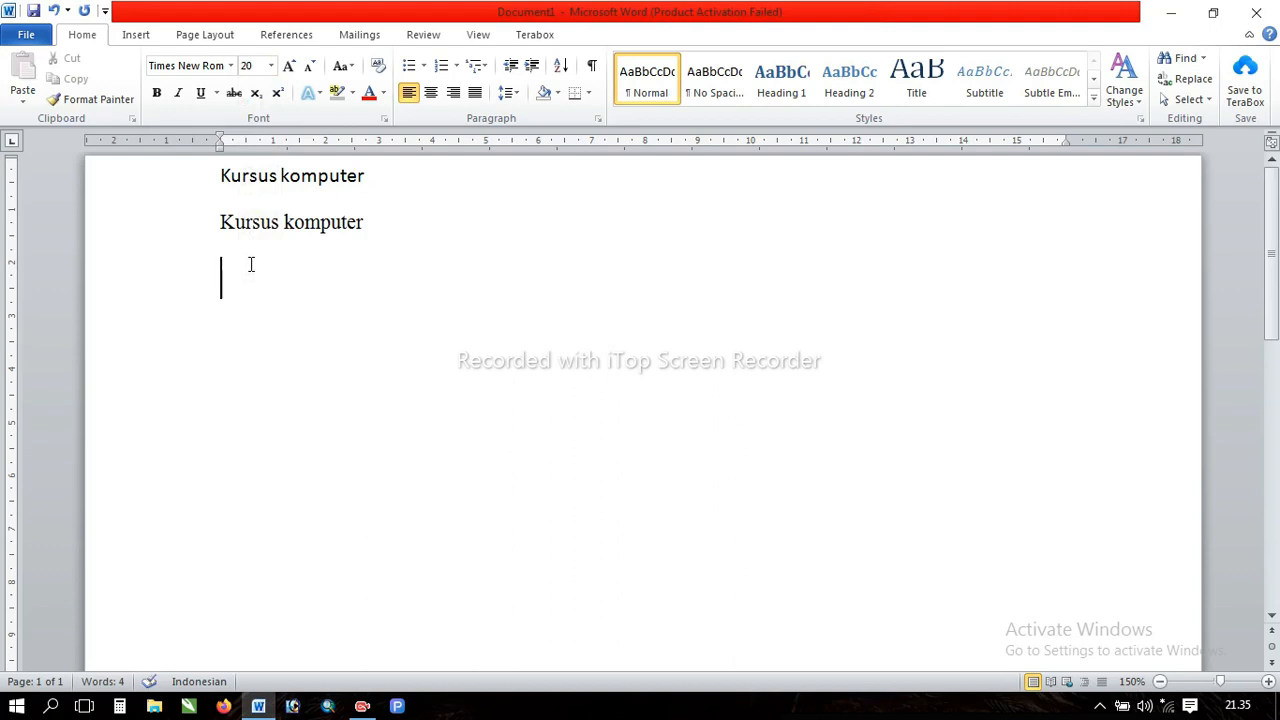
text(kursus)
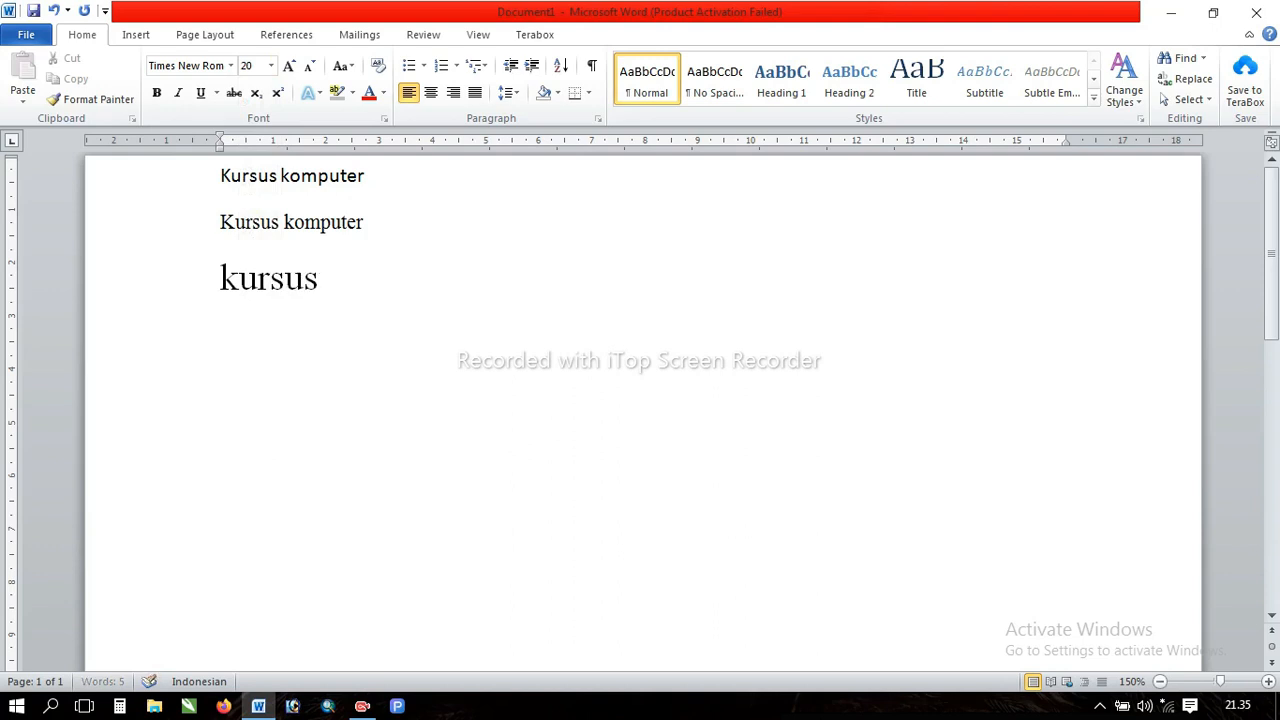
text( komputer)
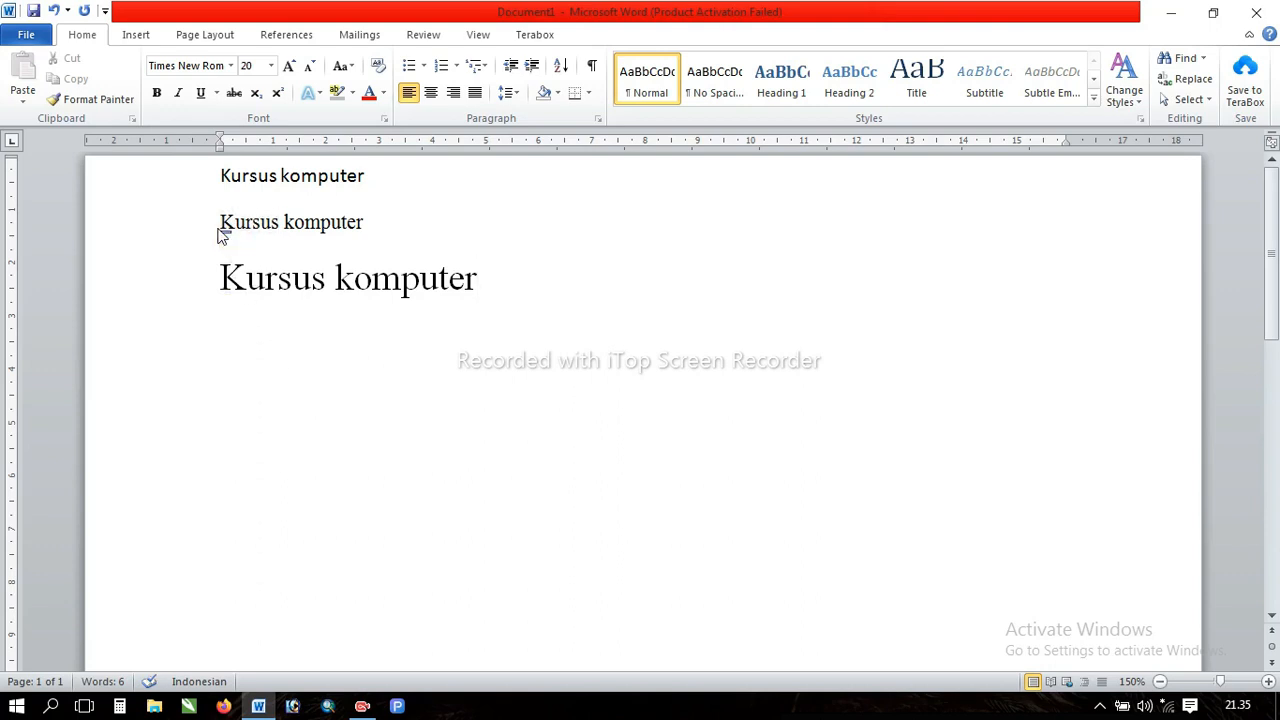
Step: Compare the font sizes of the second and third "Kursus komputer" lines
drag(216, 222, 320, 224)
drag(220, 278, 509, 293)
click(503, 324)
click(500, 301)
click(338, 278)
click(306, 222)
click(244, 70)
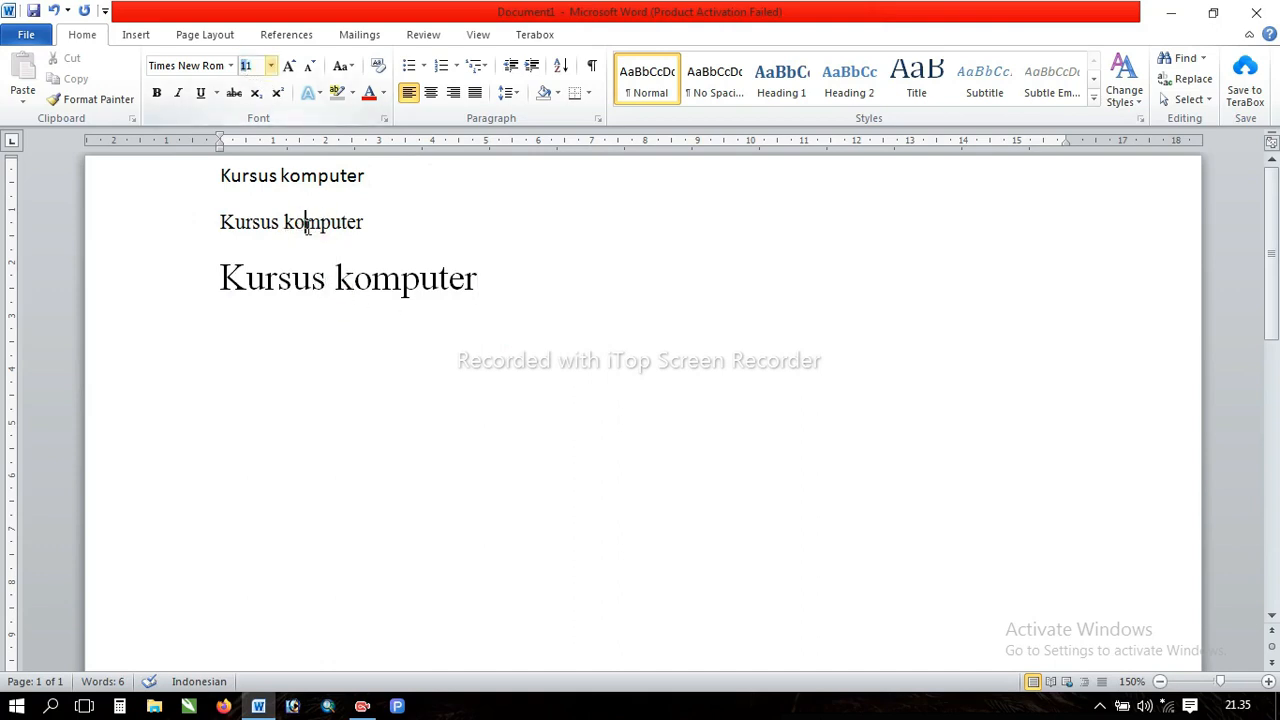
click(309, 280)
click(267, 275)
click(409, 284)
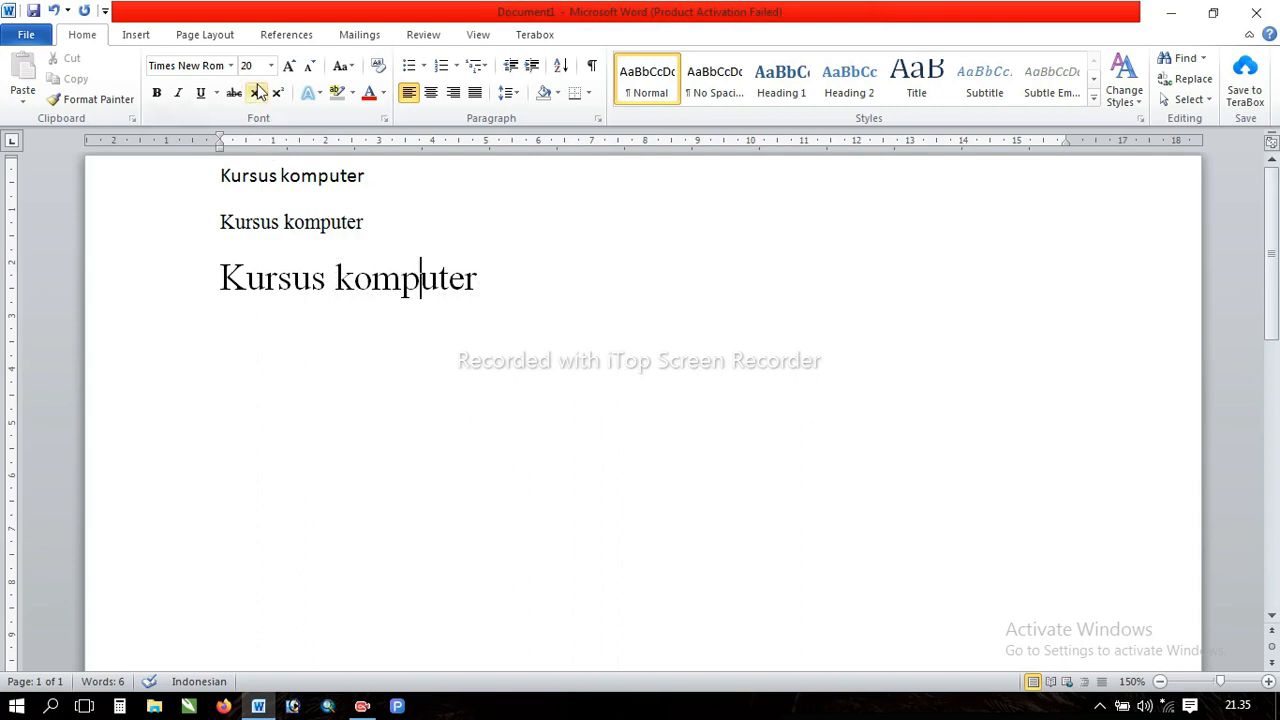
click(320, 224)
click(262, 66)
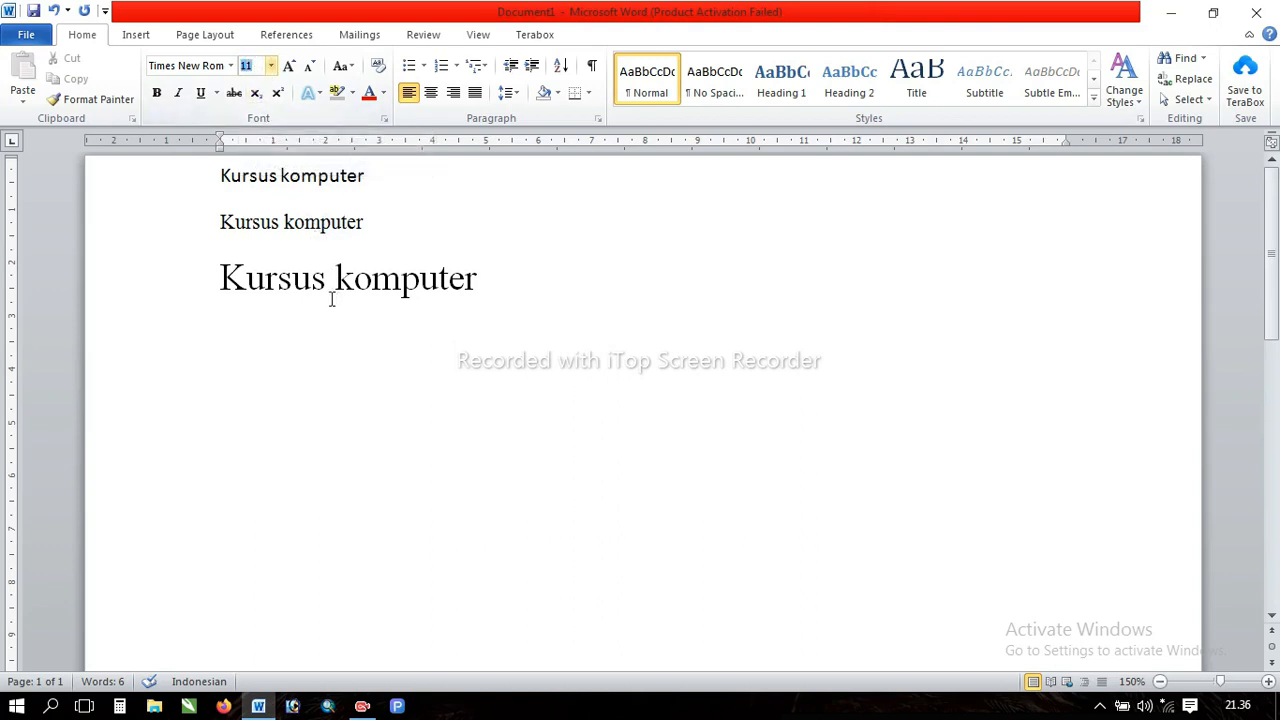
click(310, 278)
click(500, 275)
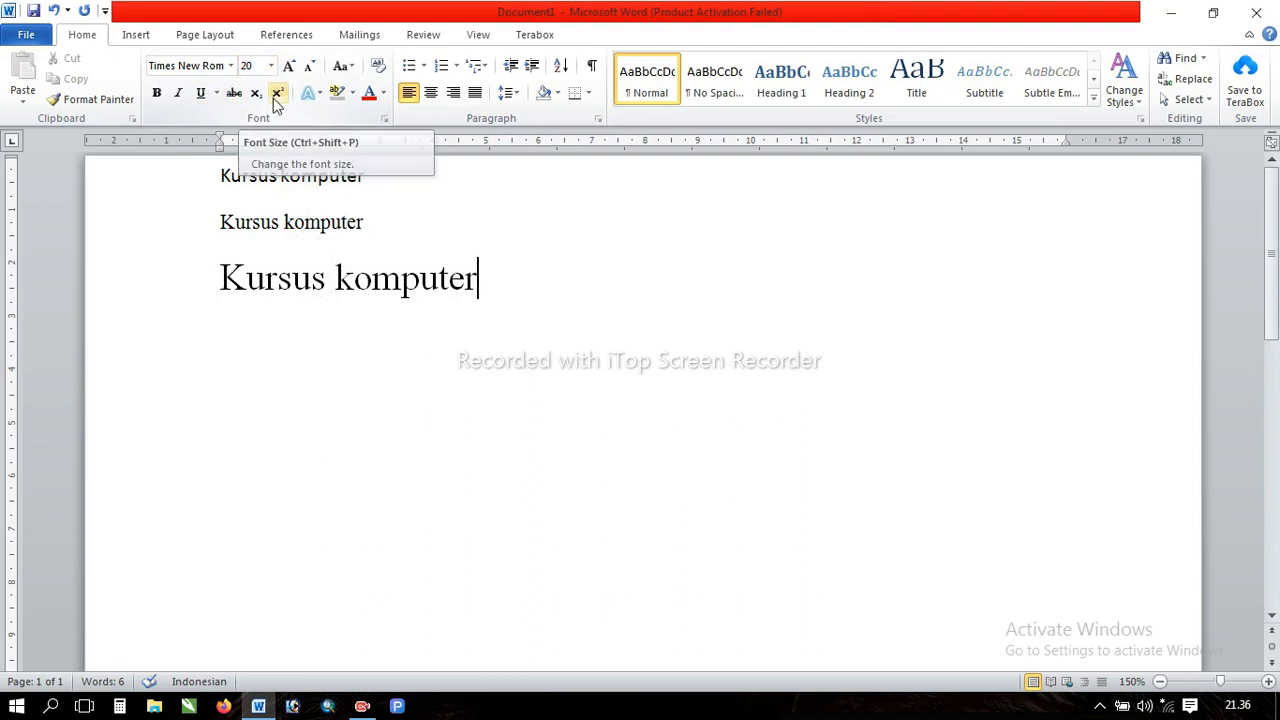
click(482, 283)
drag(482, 283, 220, 285)
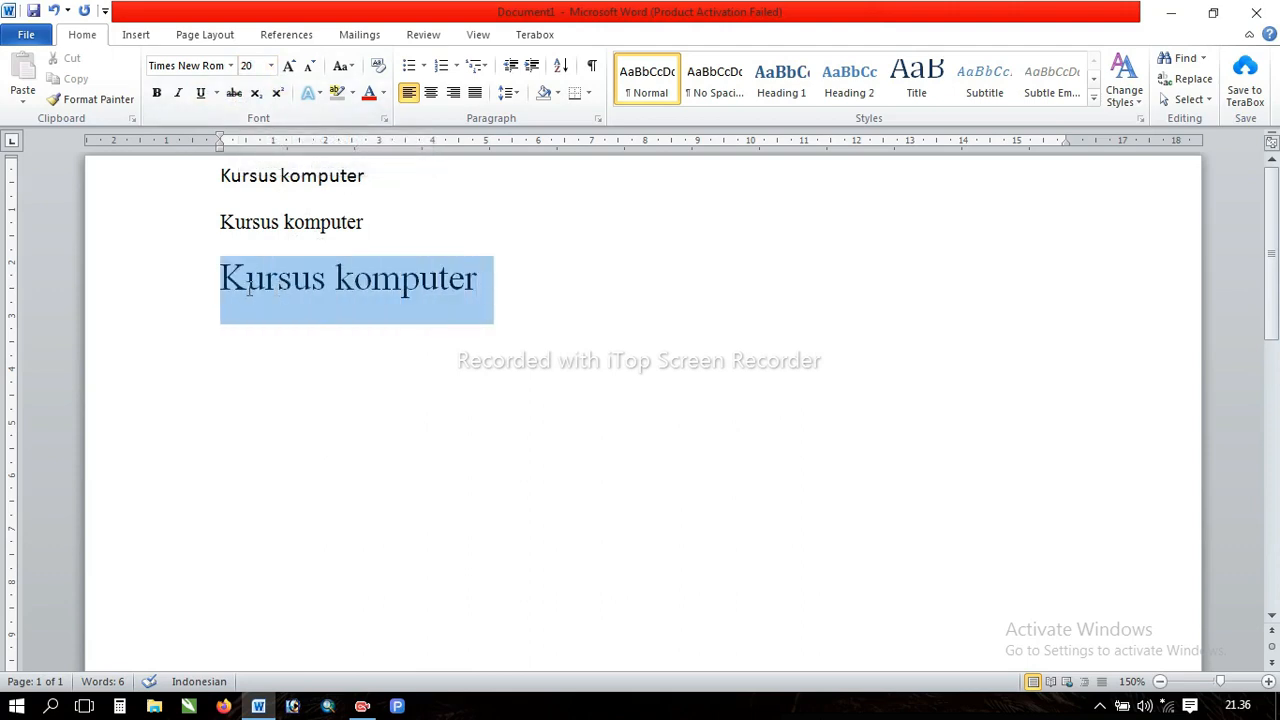
click(295, 285)
click(437, 278)
click(480, 285)
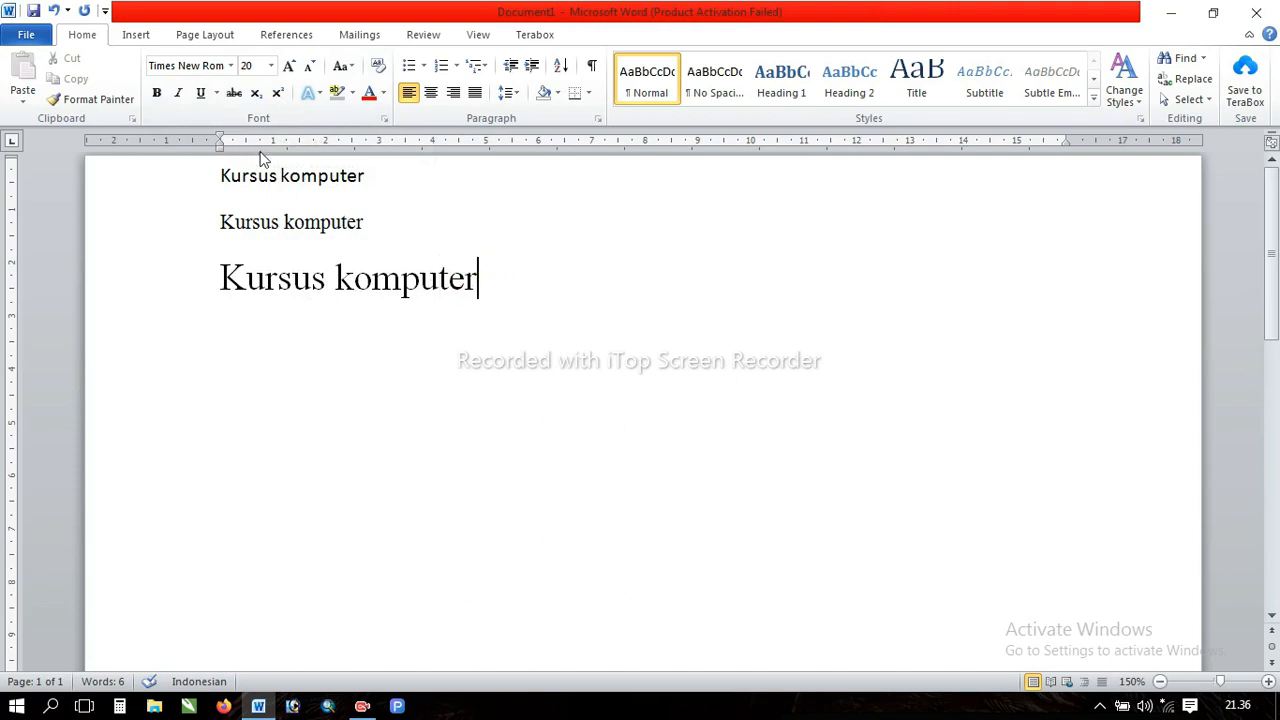
Step: Try Shrink Font and Grow Font at the end of the third line, stepping the size down to 18 and back to 20
click(315, 63)
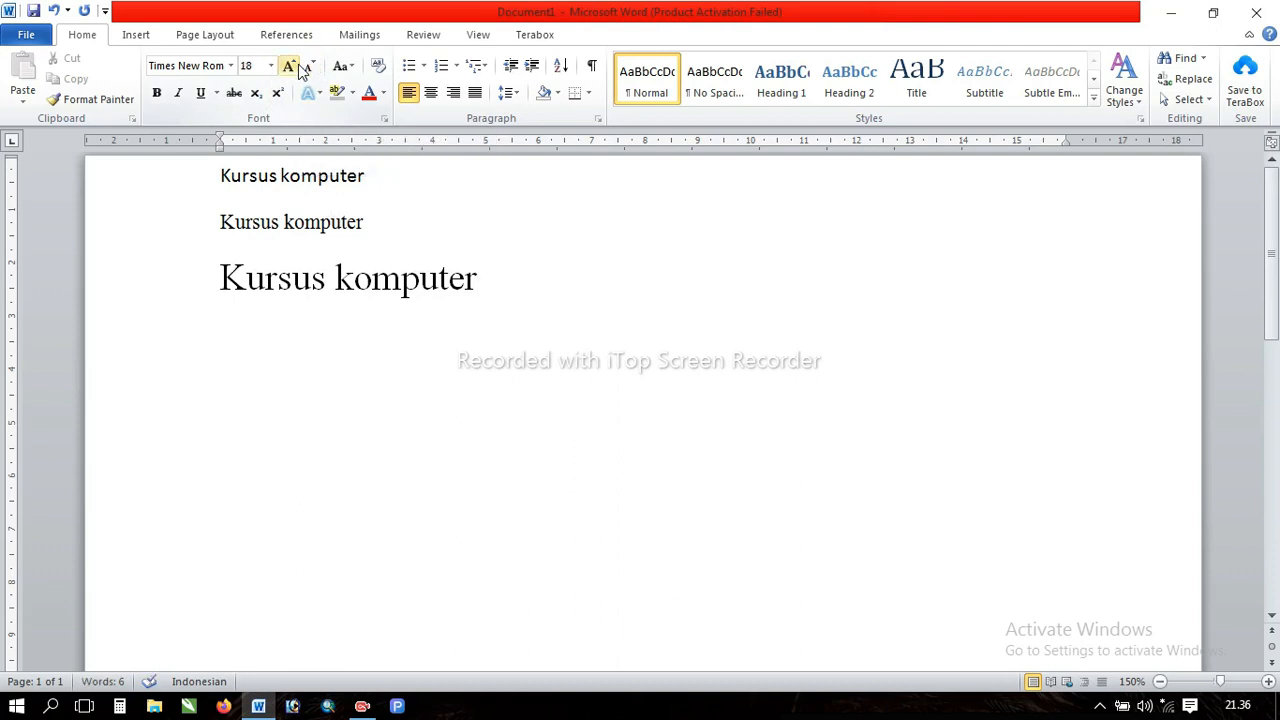
click(288, 65)
click(293, 280)
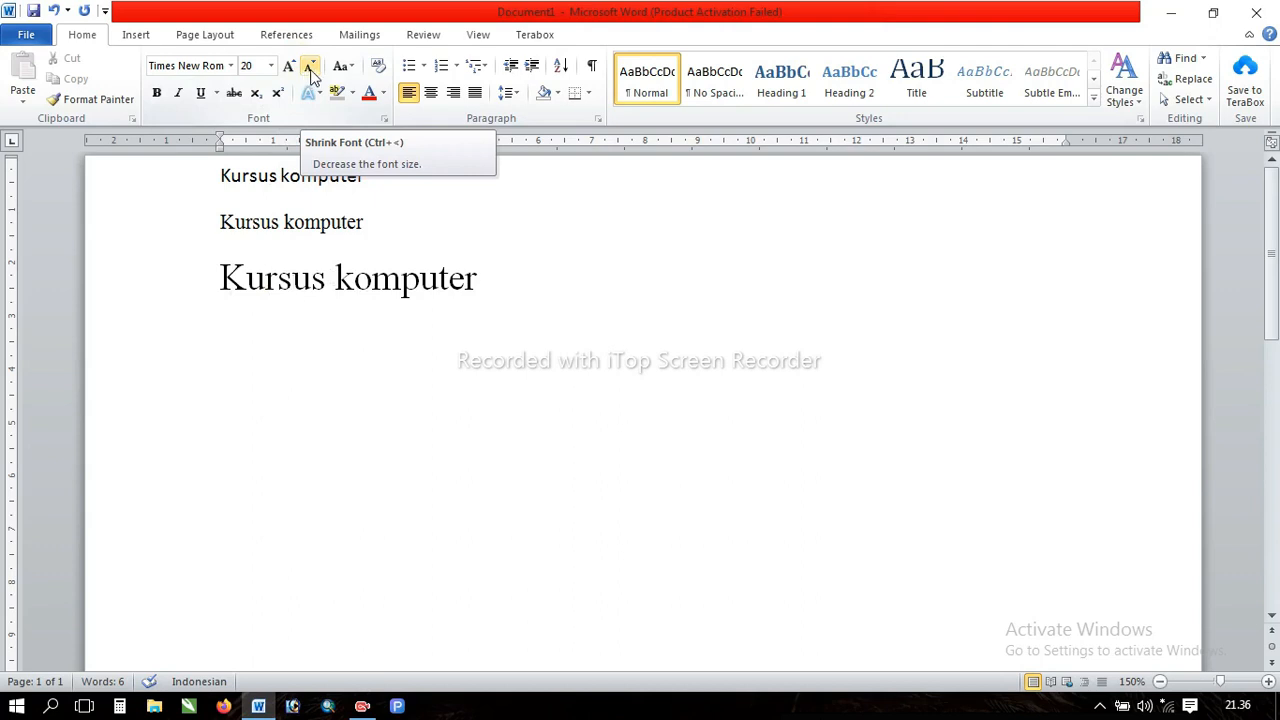
click(481, 279)
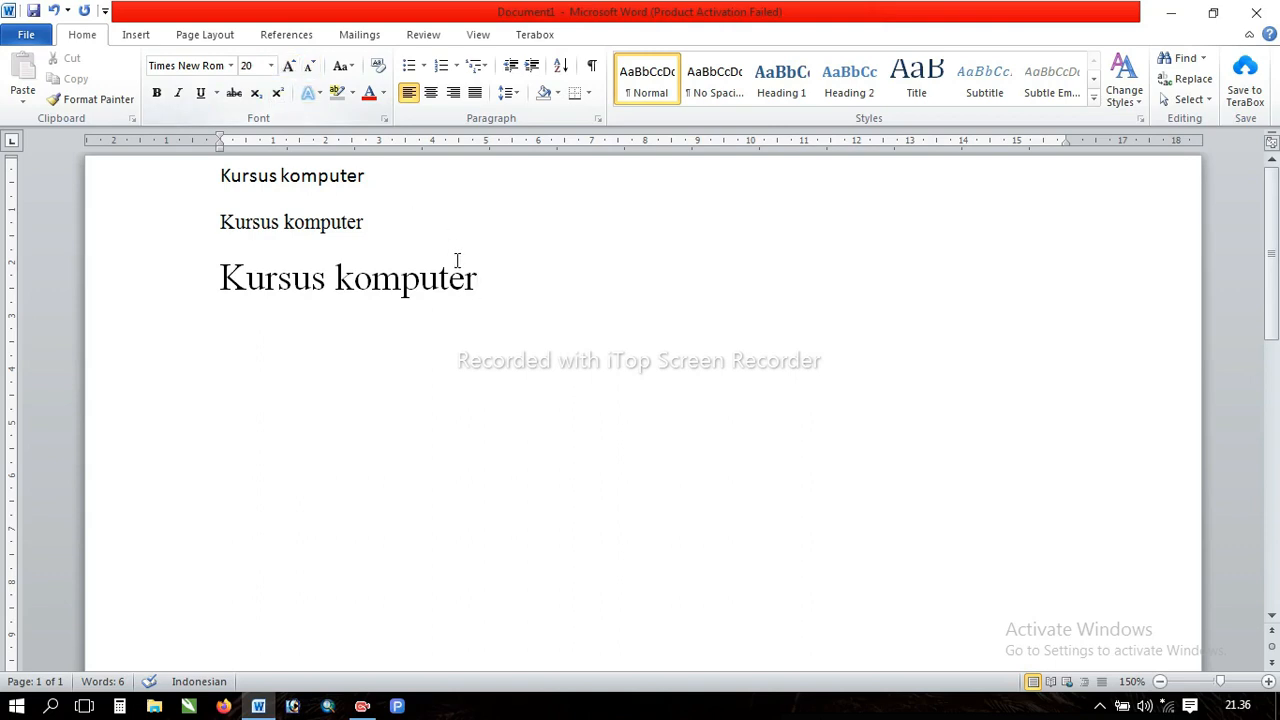
click(293, 72)
click(310, 74)
click(310, 74)
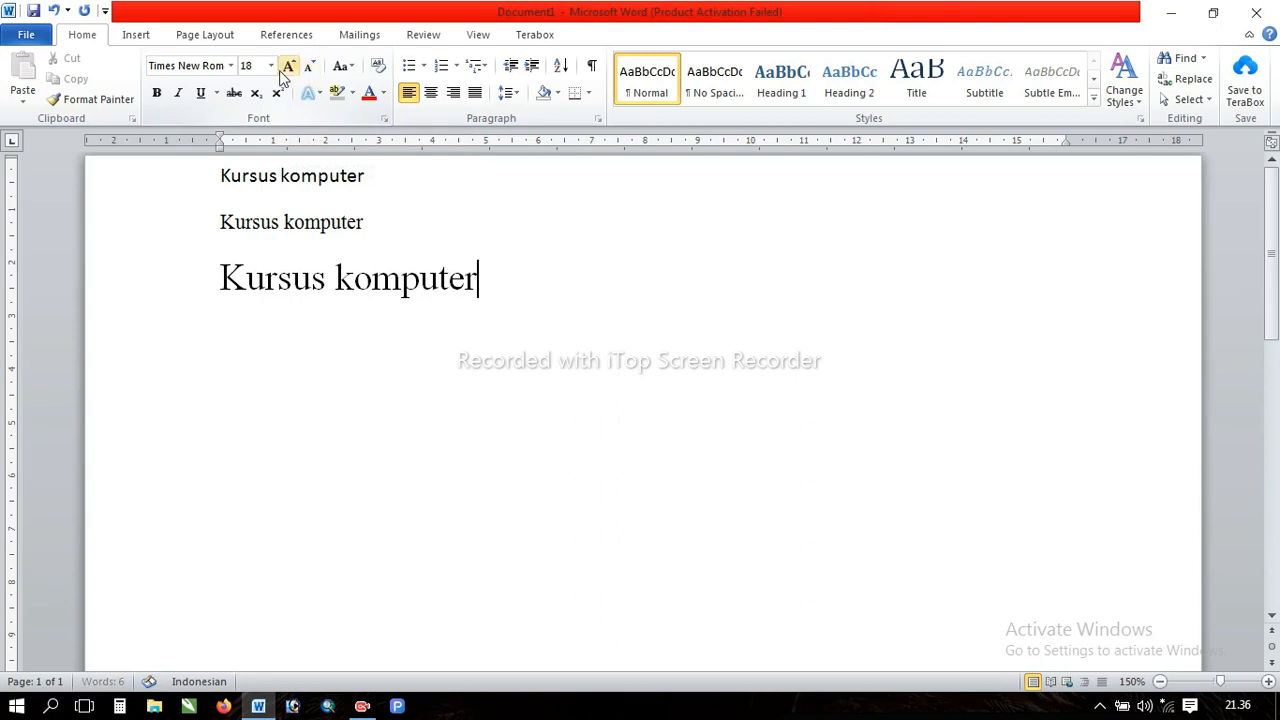
click(287, 68)
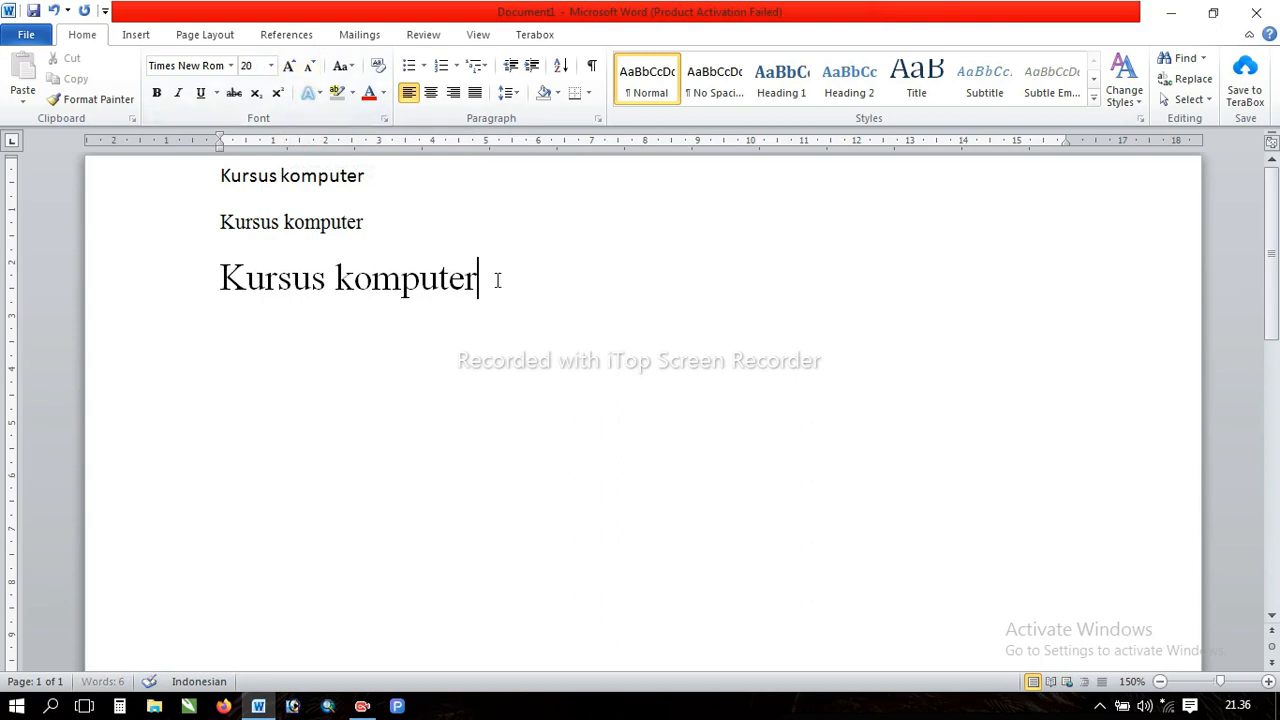
click(262, 66)
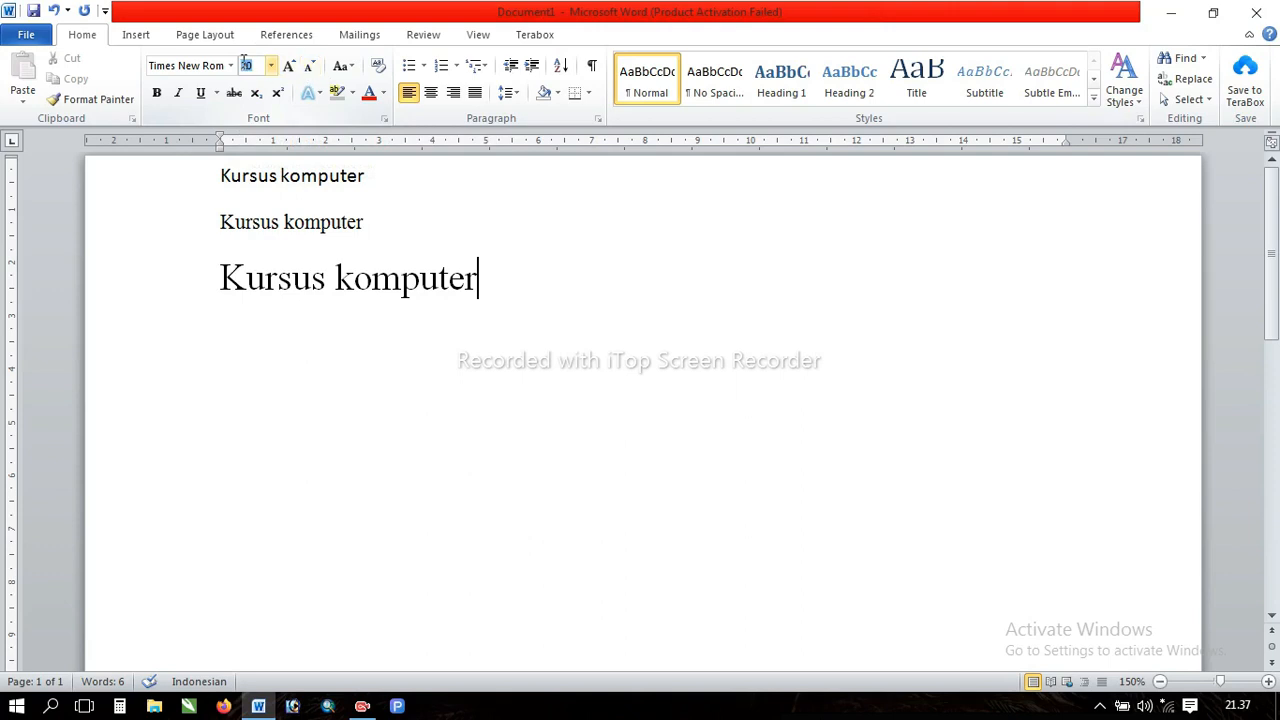
click(269, 66)
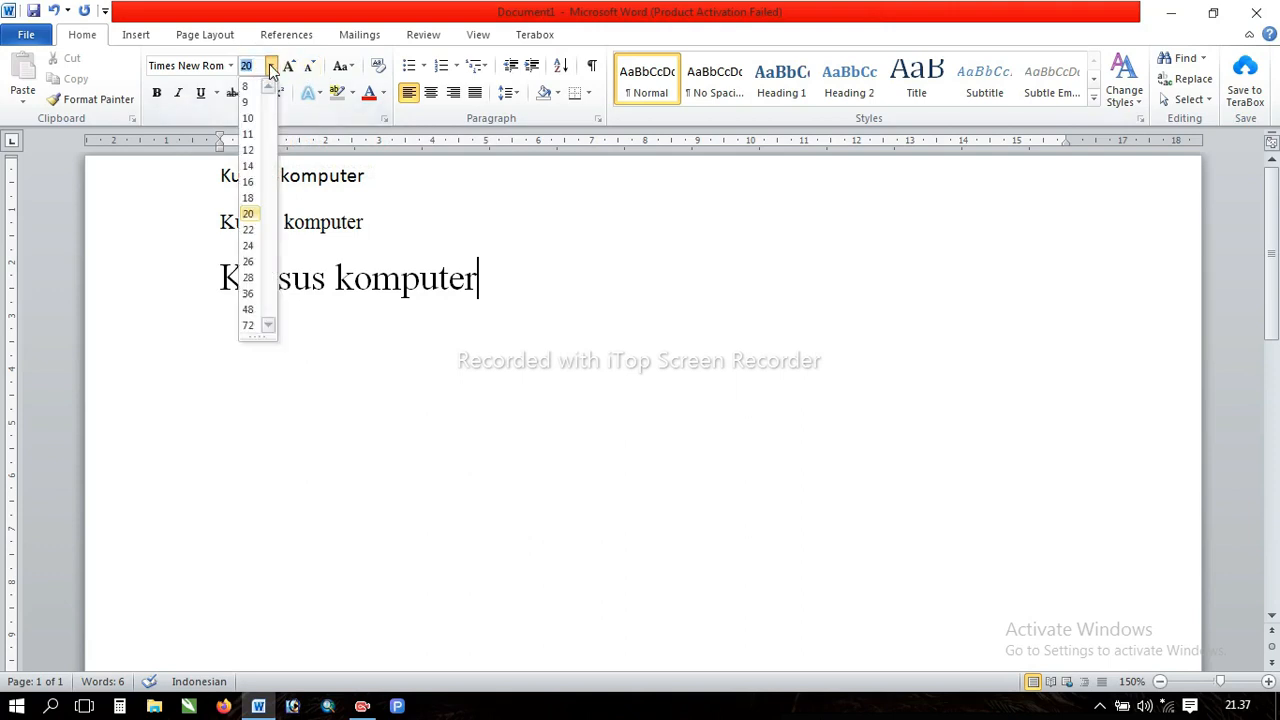
click(271, 65)
click(262, 64)
click(270, 65)
click(272, 70)
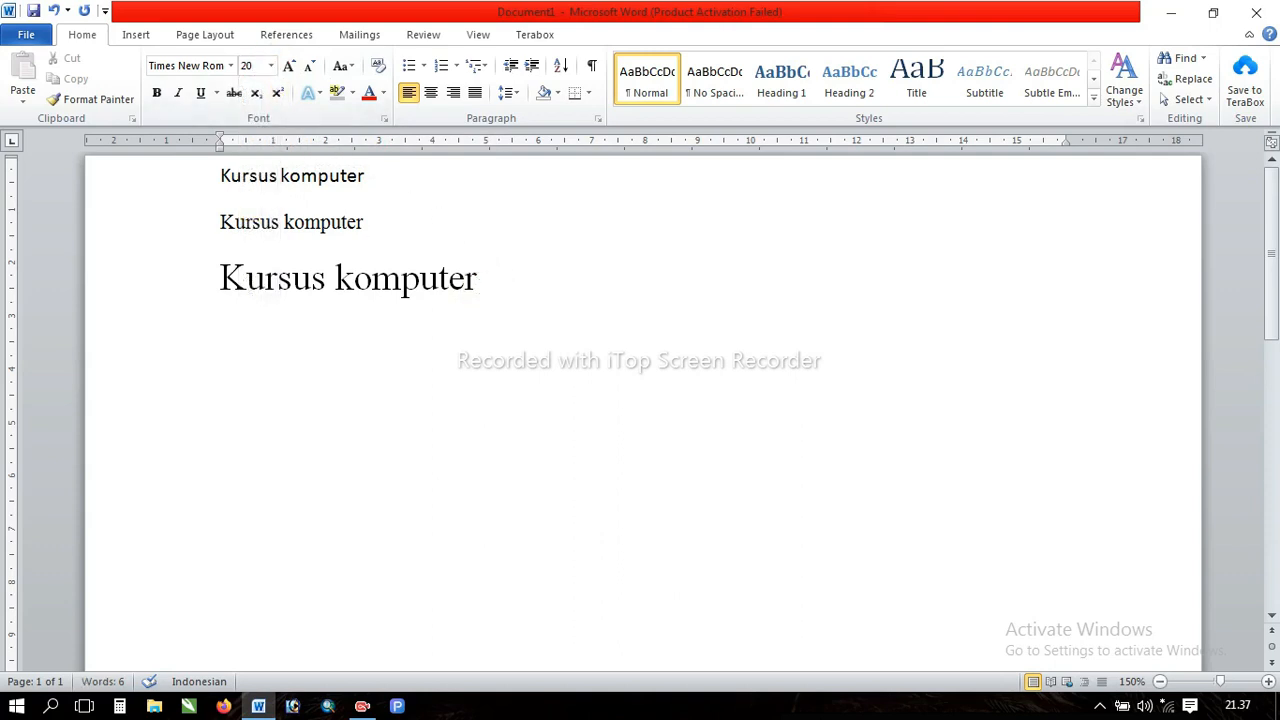
Step: Add a fourth line reading "Kursus komputer" in bold below the third line
click(157, 94)
click(372, 290)
click(518, 285)
key(Return)
click(156, 94)
text(kur)
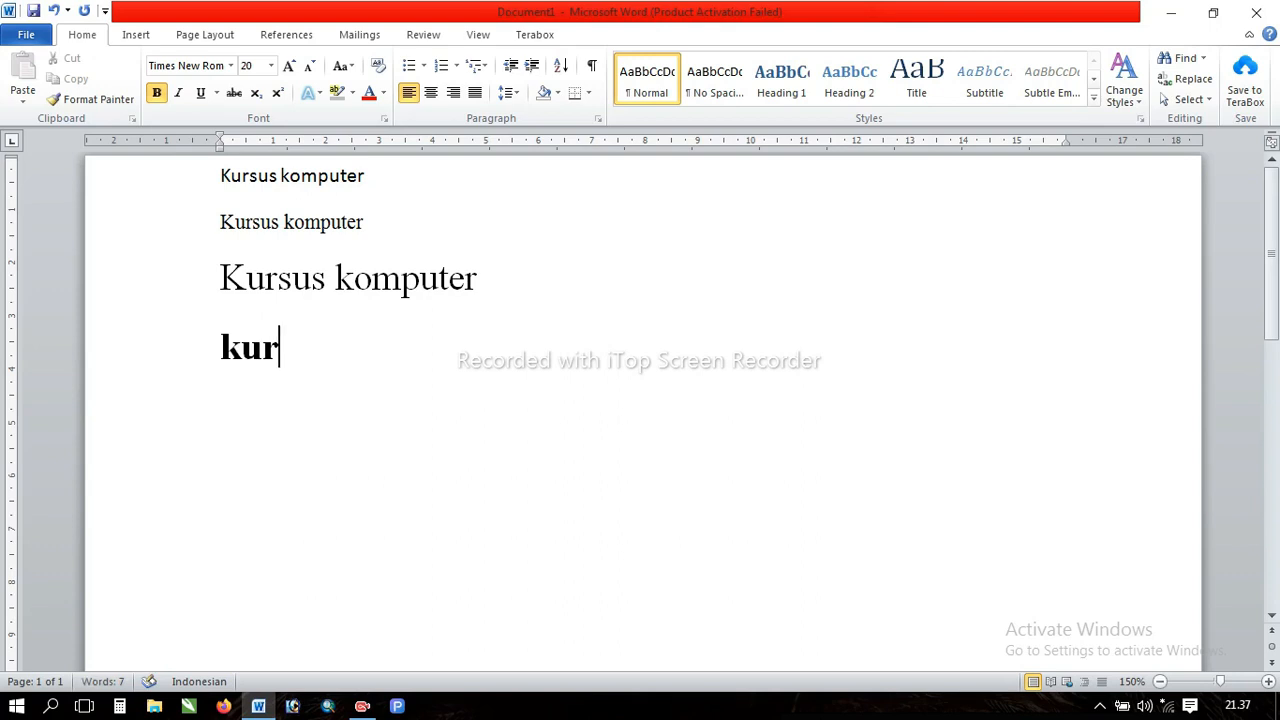
text(sus ko)
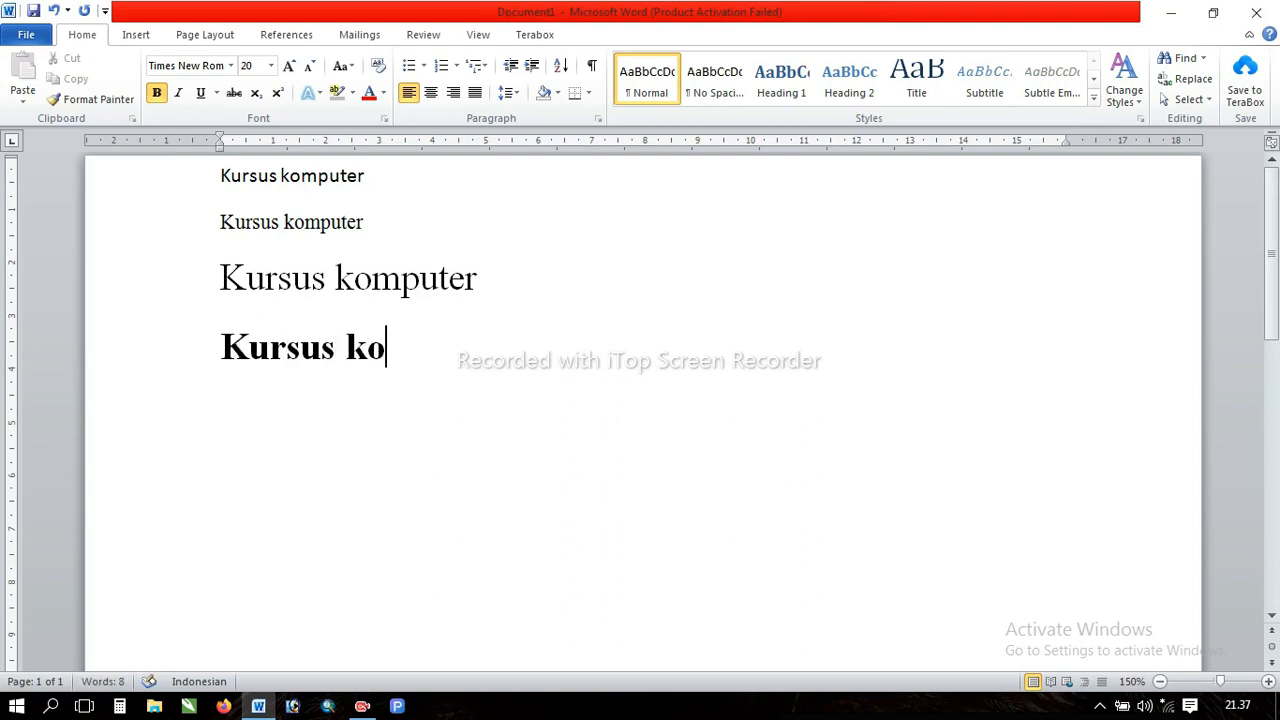
text(mputer)
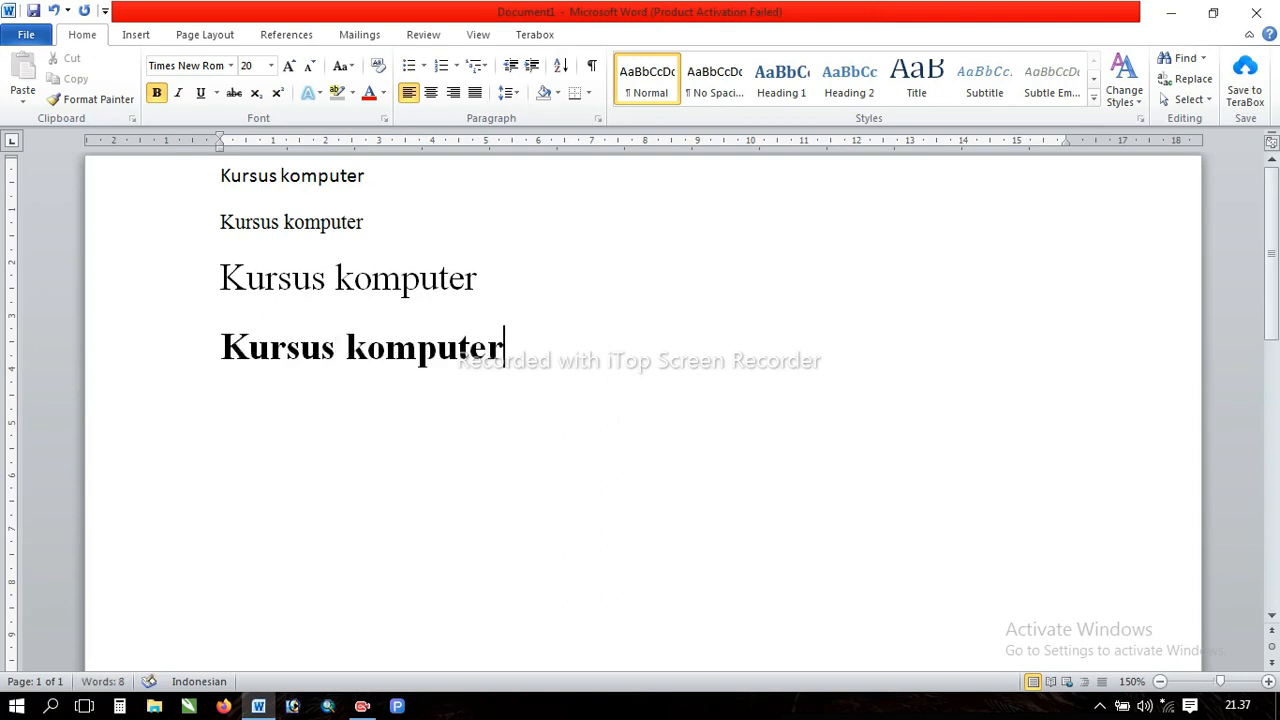
Step: Examine the bold formatting of the fourth "Kursus komputer" line
drag(563, 349, 301, 350)
click(189, 389)
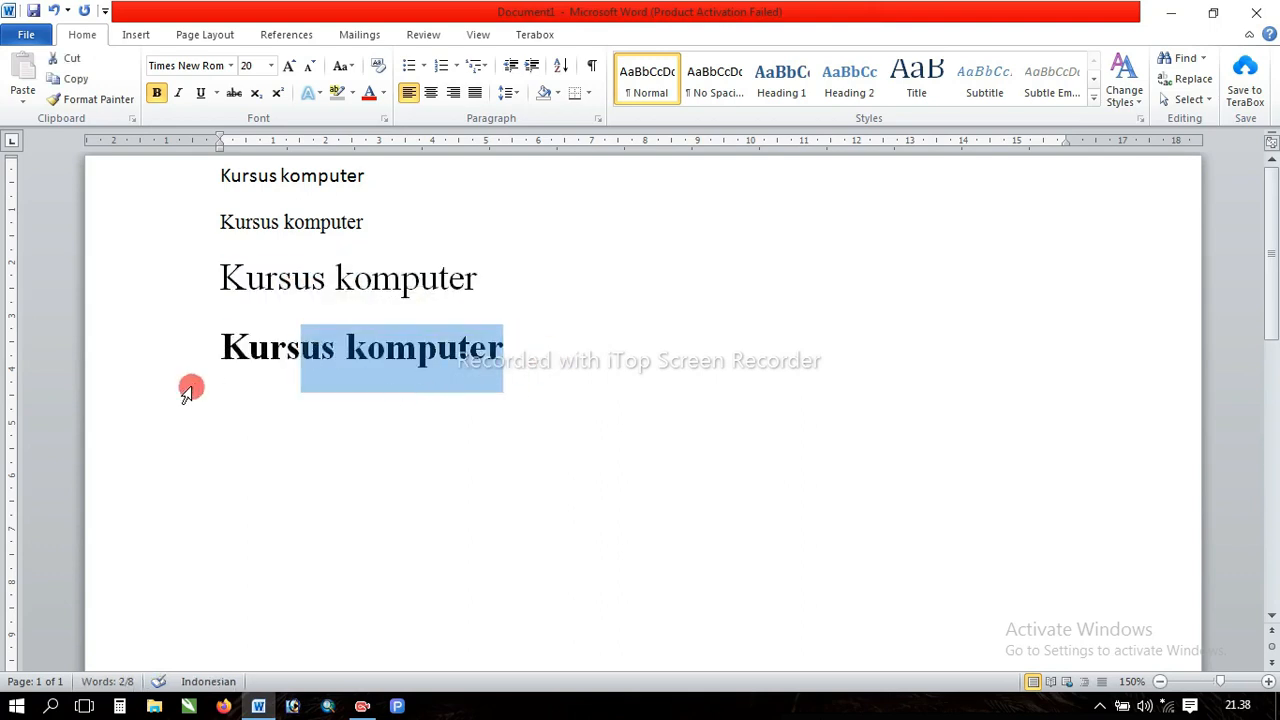
click(493, 406)
click(522, 358)
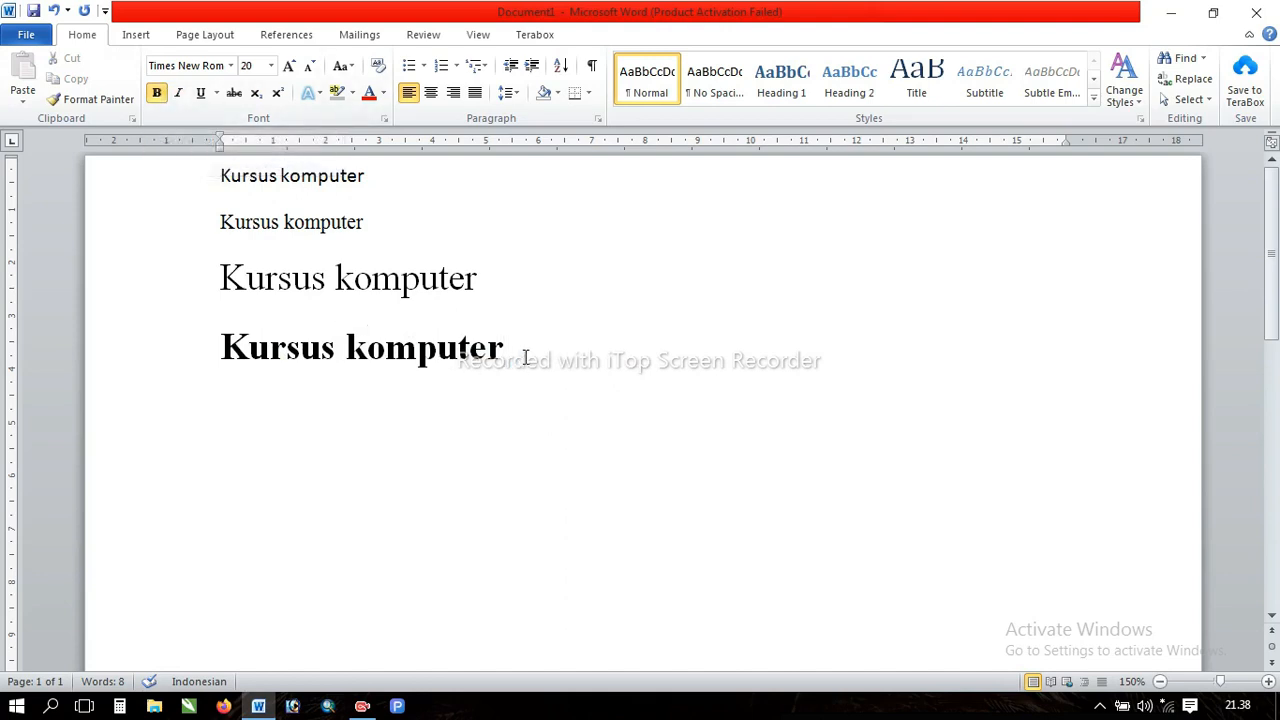
drag(523, 354, 278, 343)
click(304, 352)
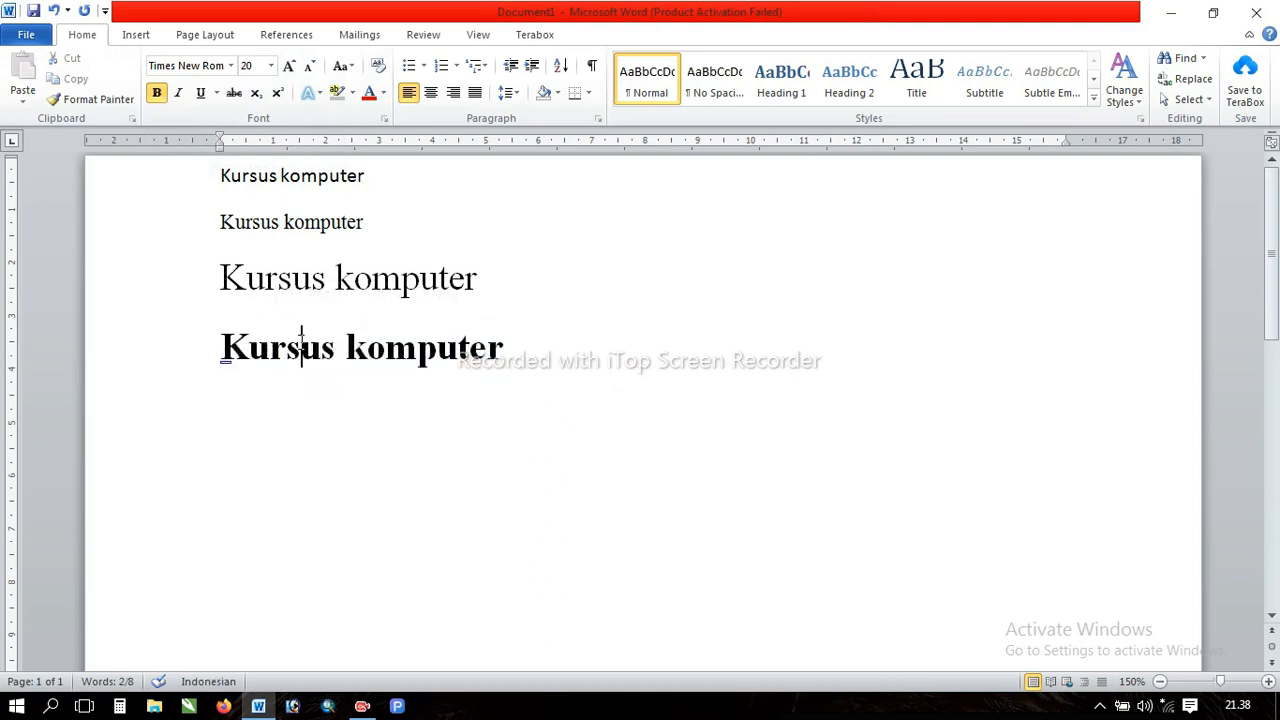
click(397, 351)
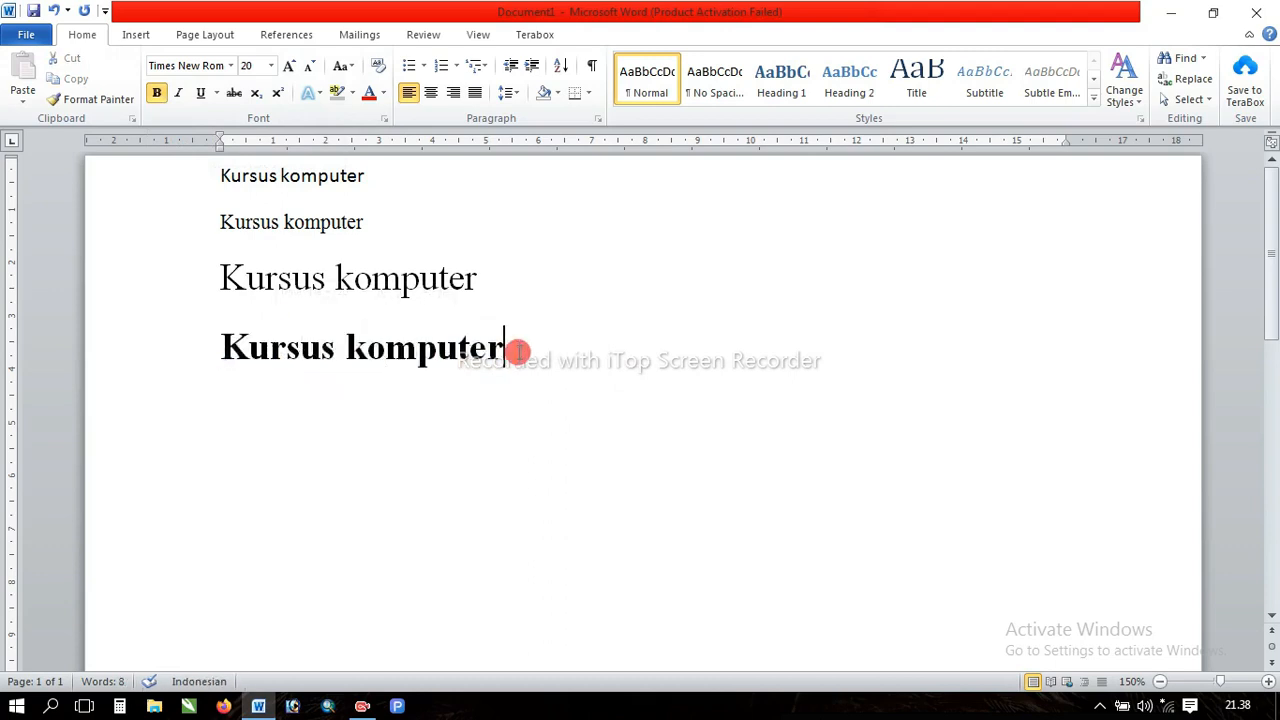
Step: Compare the bold fourth "Kursus komputer" line with the regular third line
drag(517, 351, 318, 358)
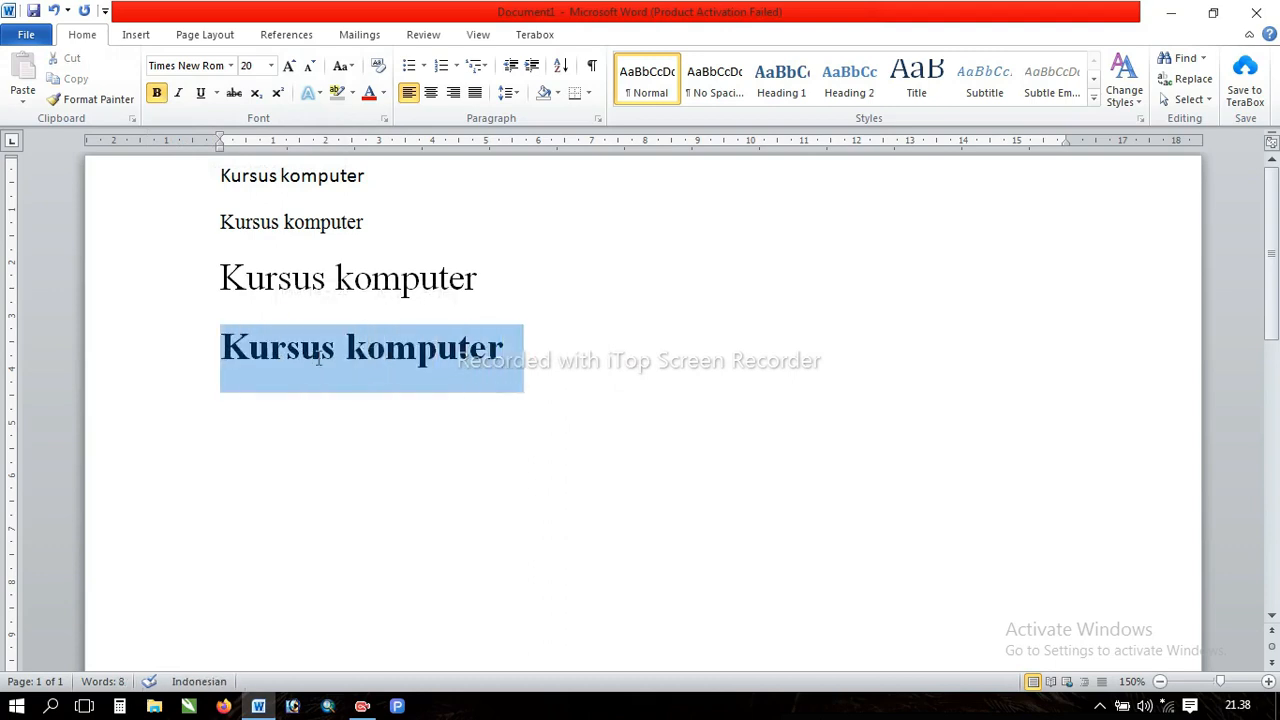
click(466, 350)
click(511, 352)
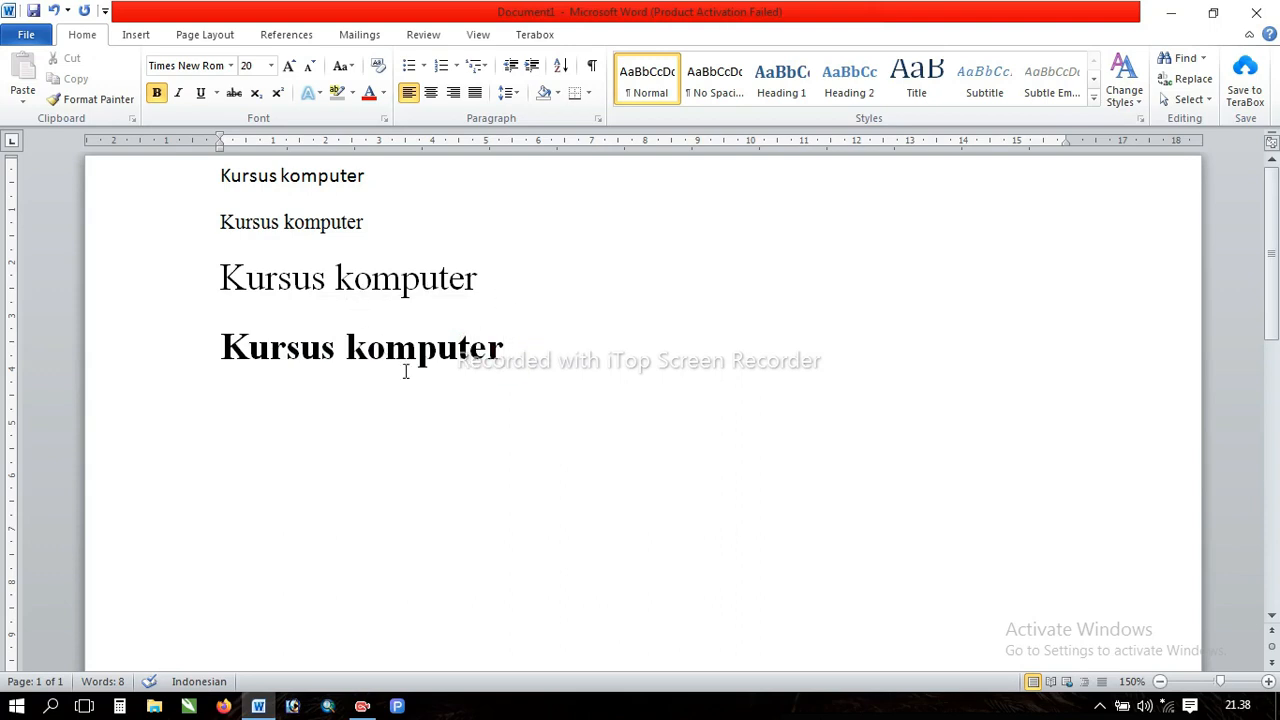
click(403, 278)
drag(221, 280, 478, 285)
click(488, 348)
click(487, 344)
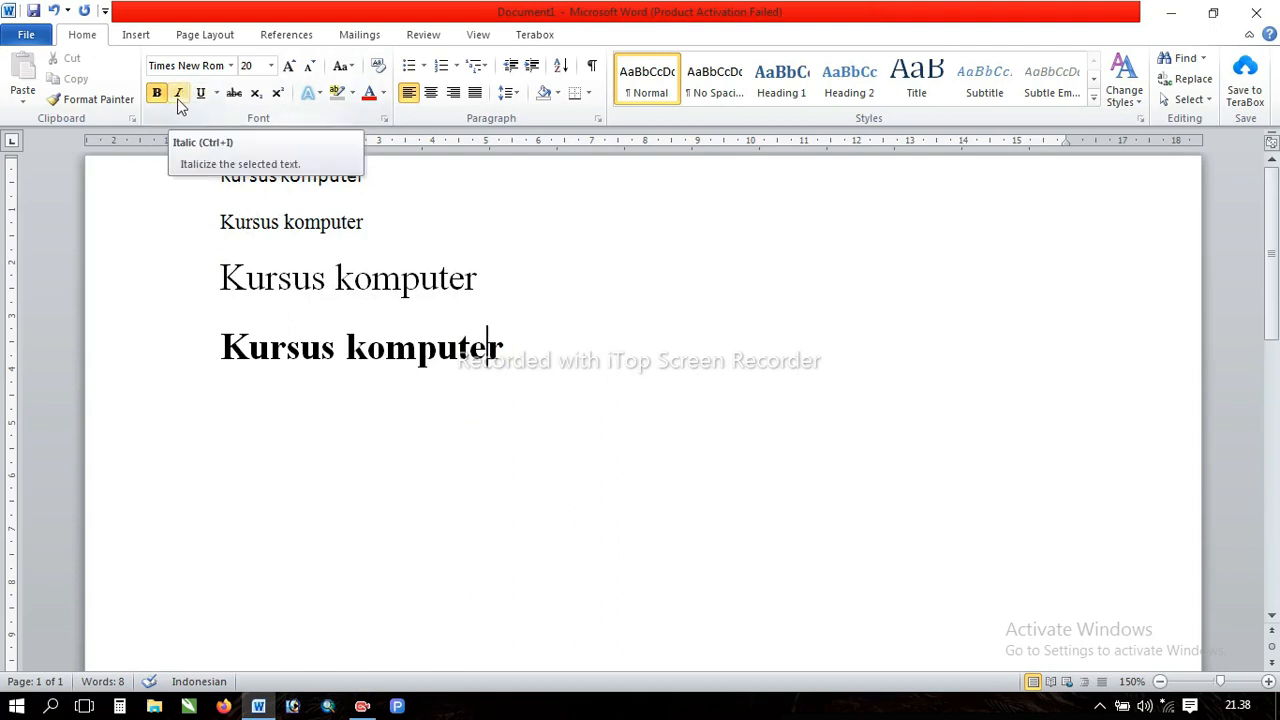
Step: Add a fifth line reading "Kursus komputer" in bold italic below the fourth line
click(556, 377)
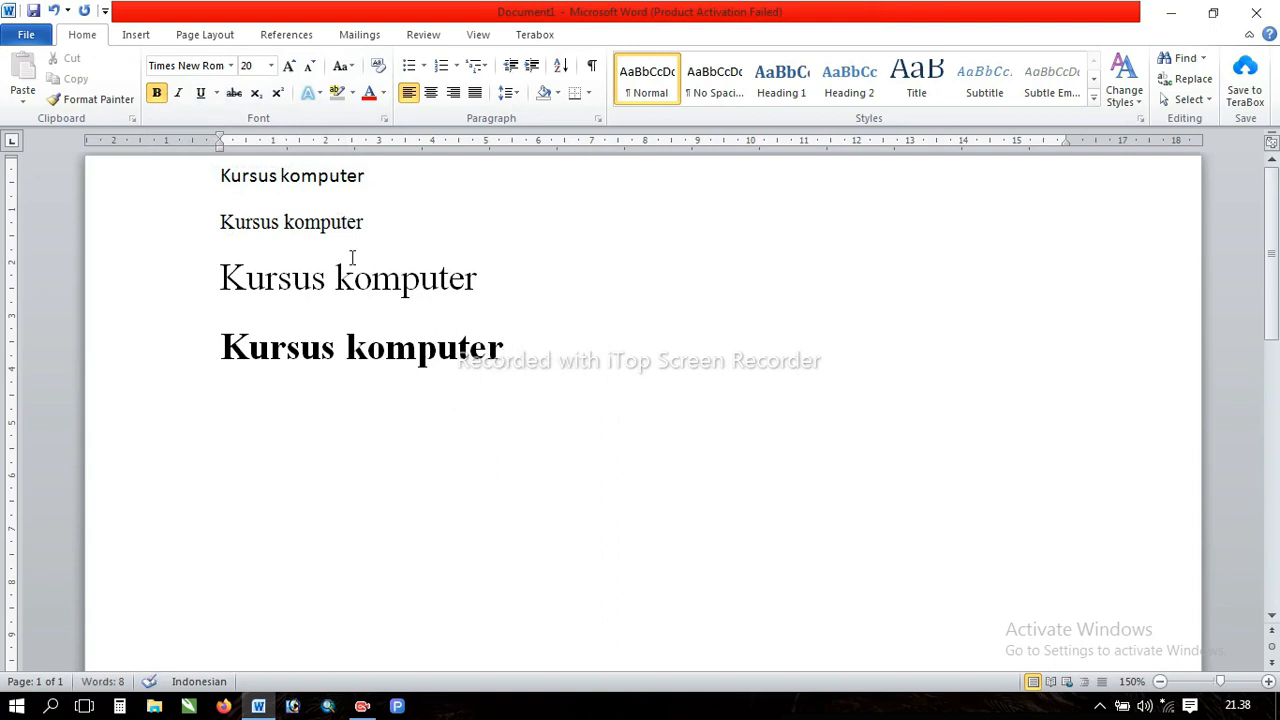
click(177, 97)
text(kursus)
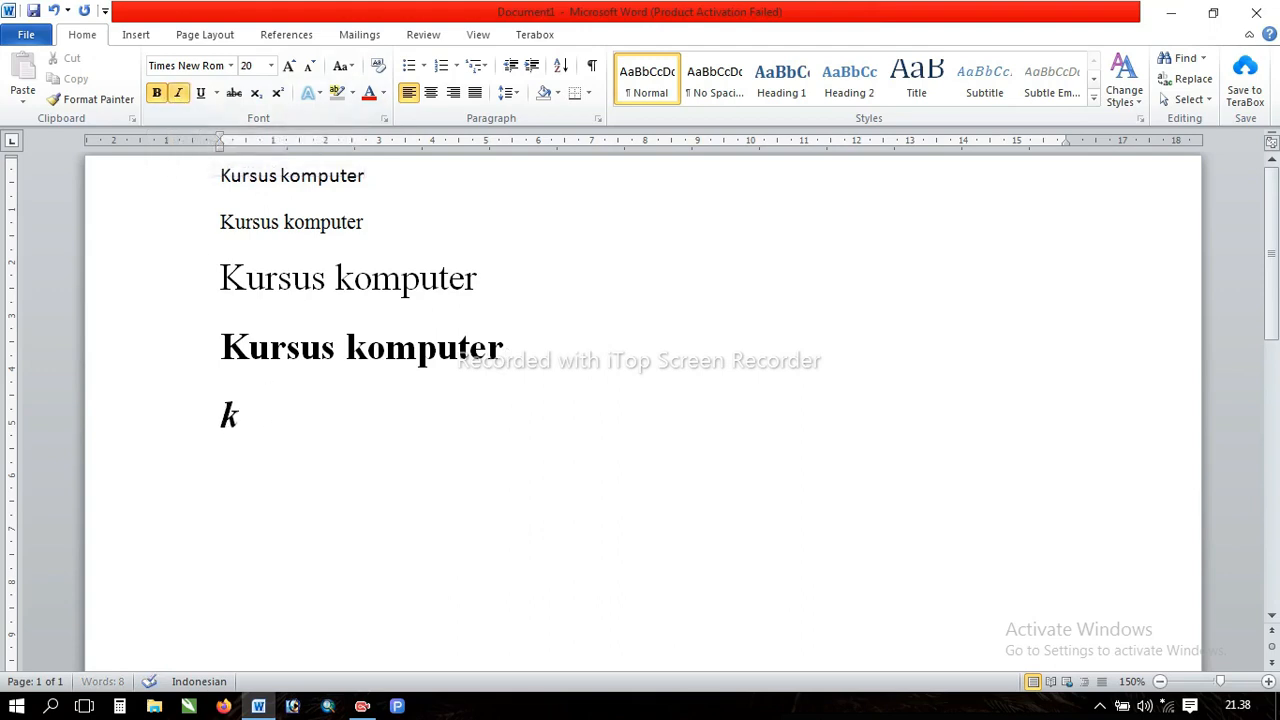
text( k)
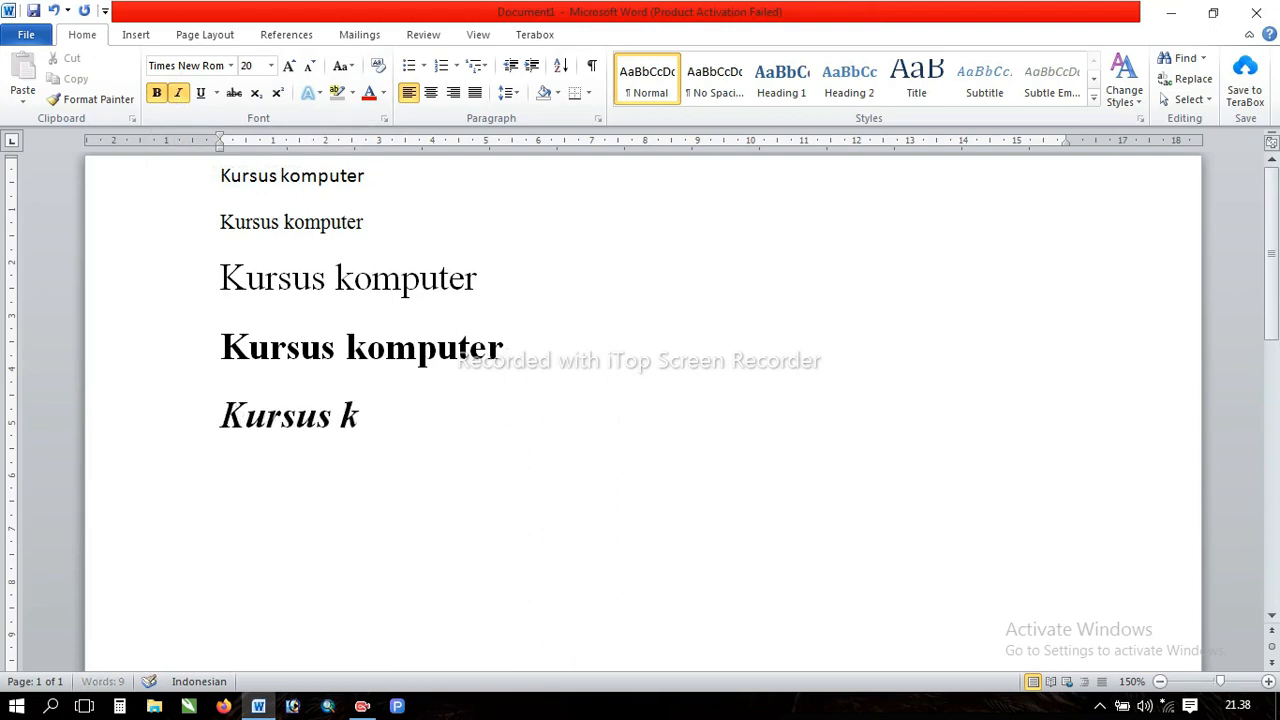
text(omputer)
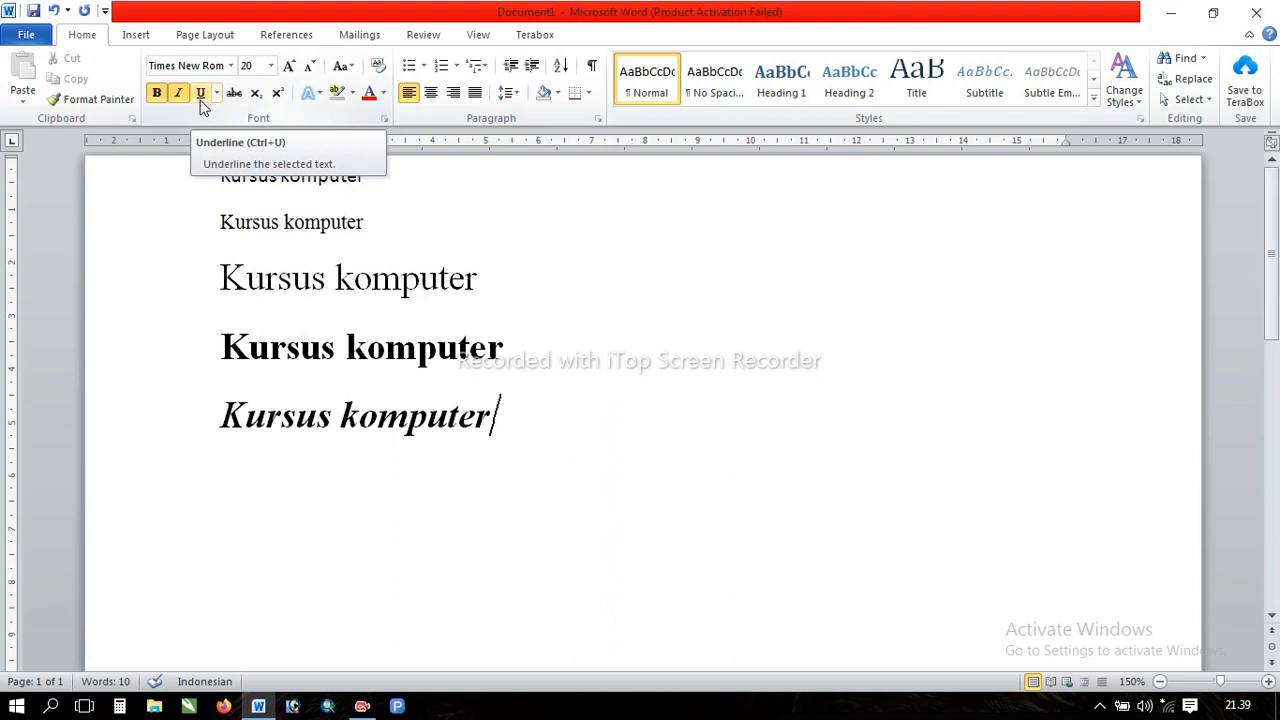
Step: Add a sixth line reading "Kursus komputer" in bold, italic and underlined below the fifth line
key(Return)
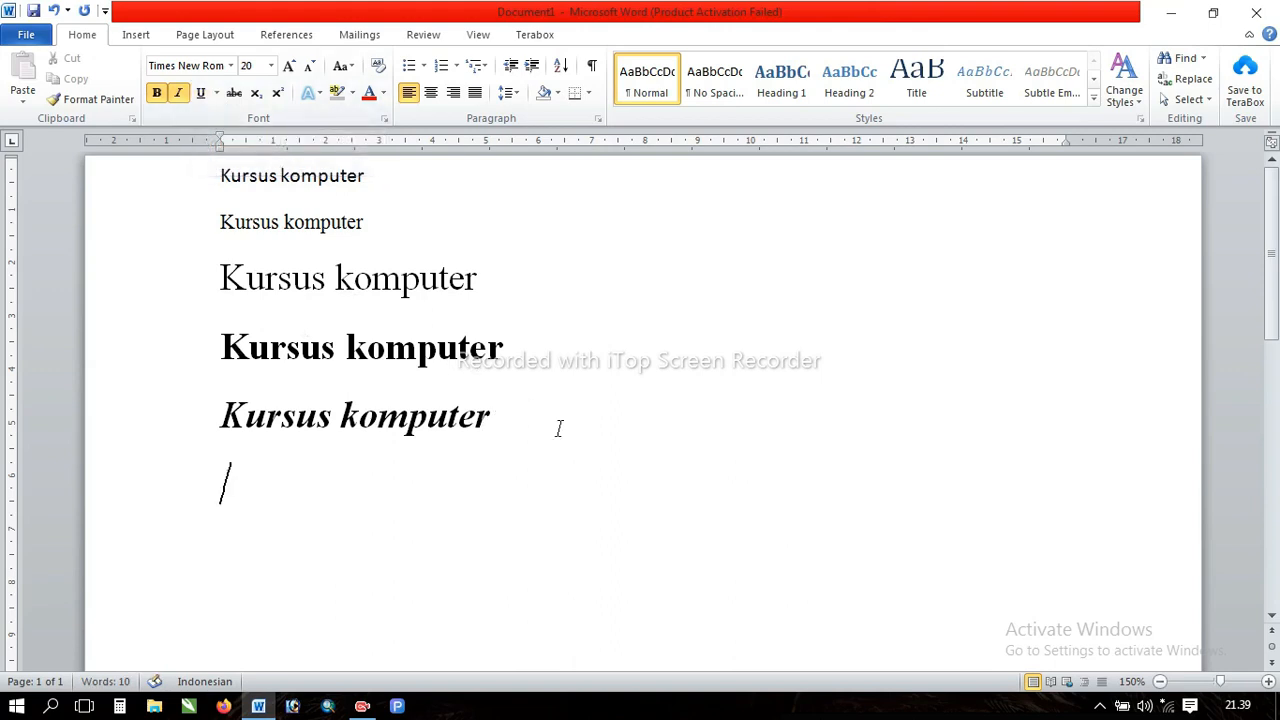
click(206, 98)
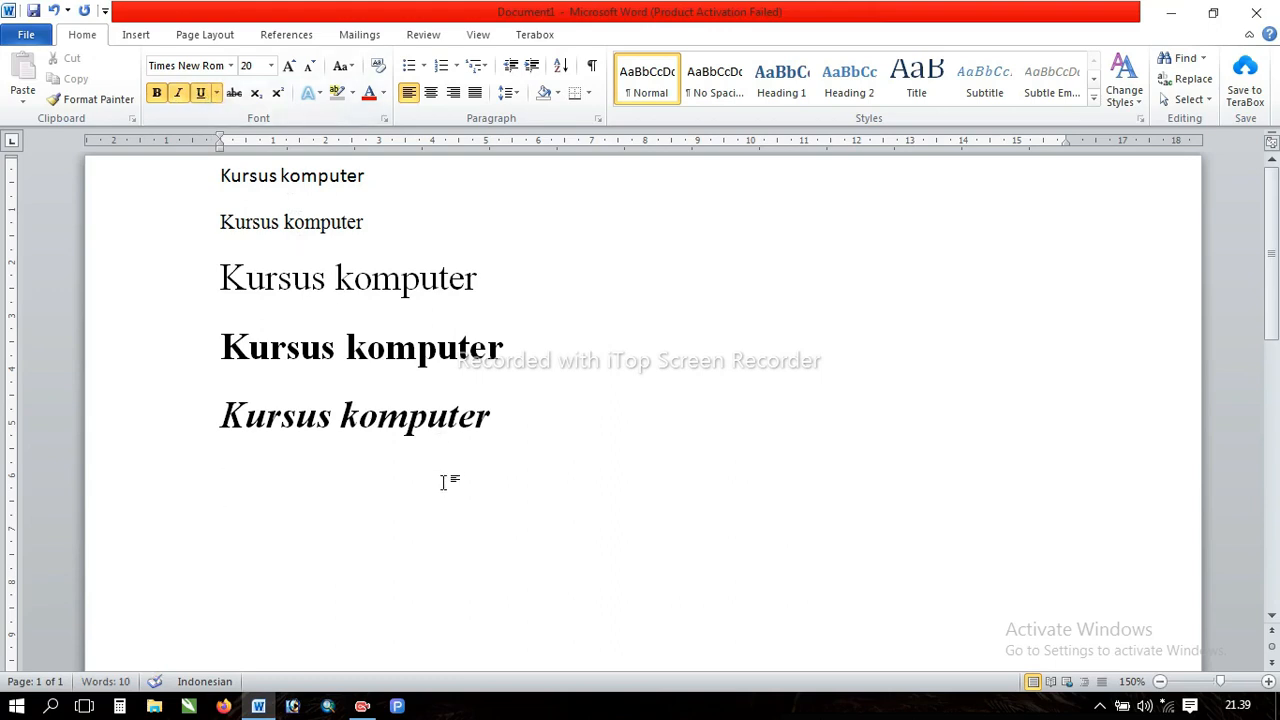
text(kursus )
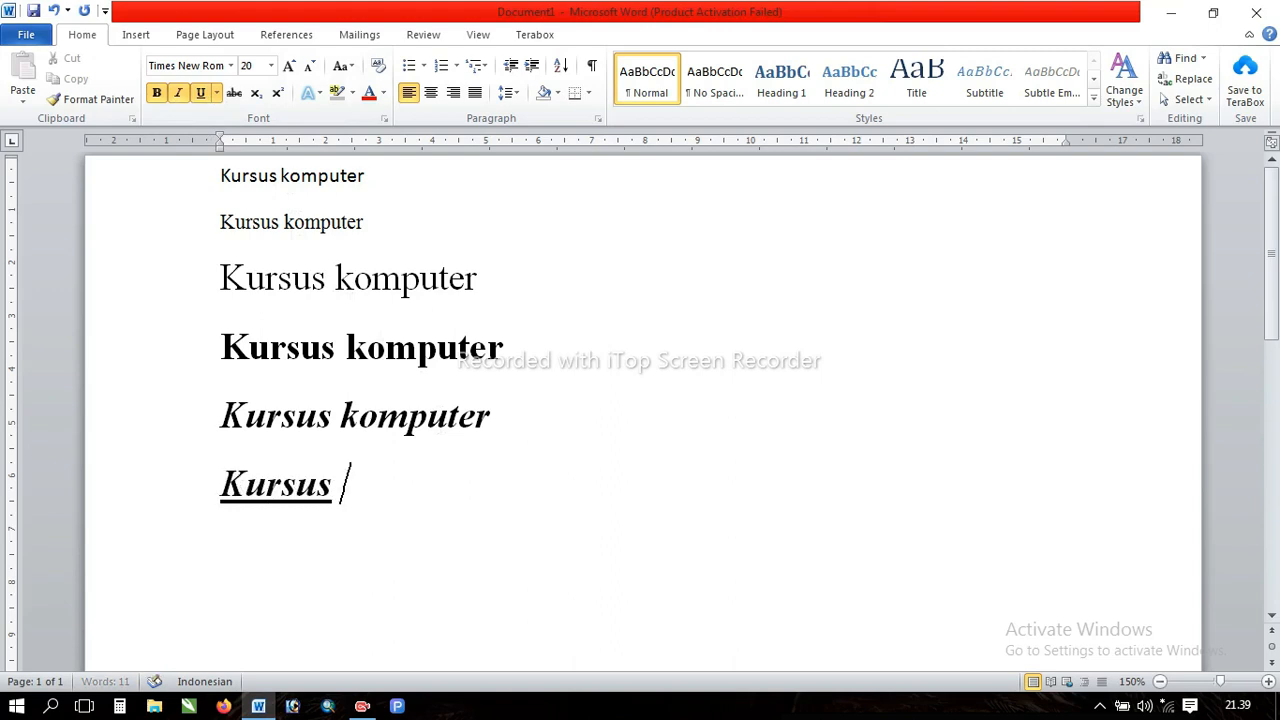
text(kompu)
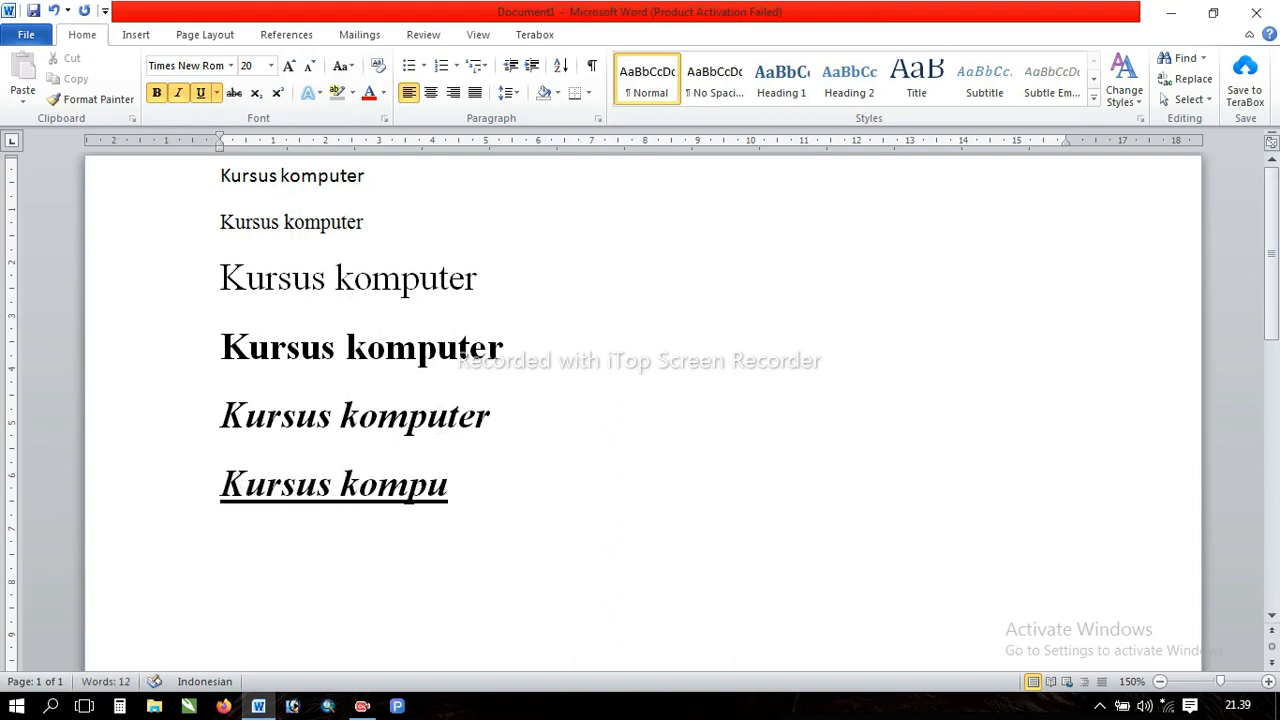
text(ter)
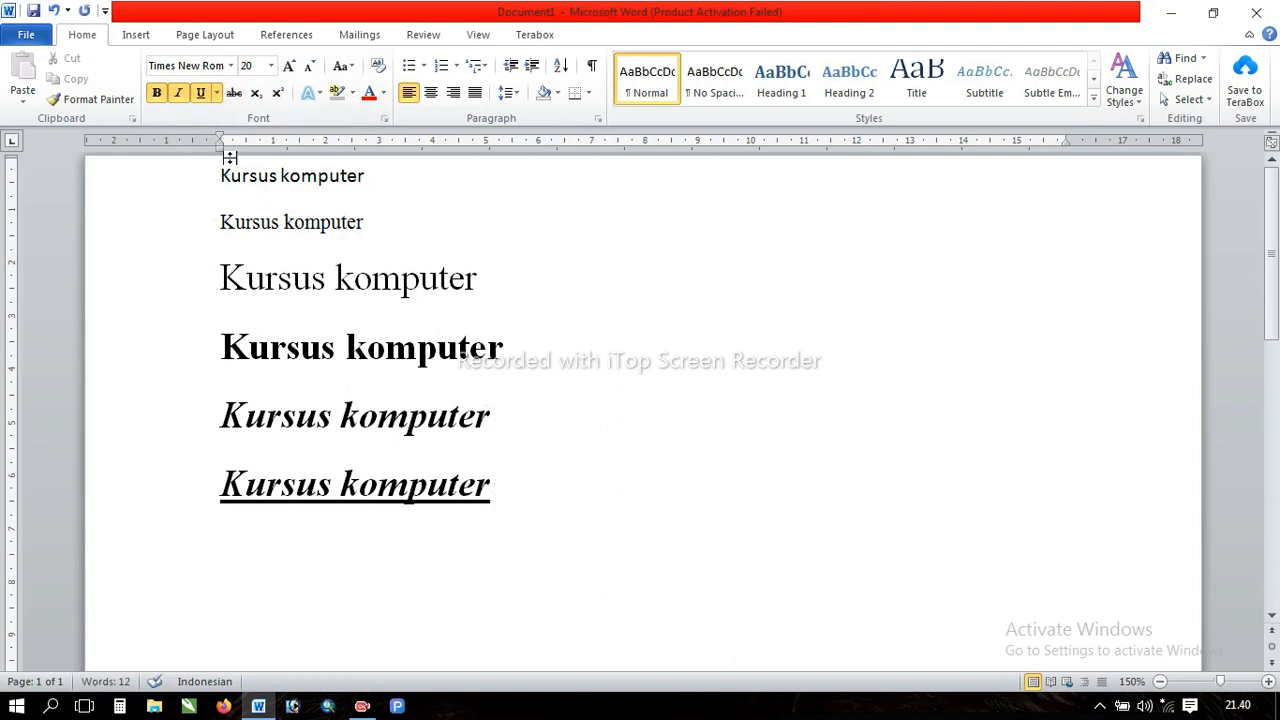
Step: Try switching off underline, italic and bold at the end of the sixth line, and toggle bold once more
click(202, 97)
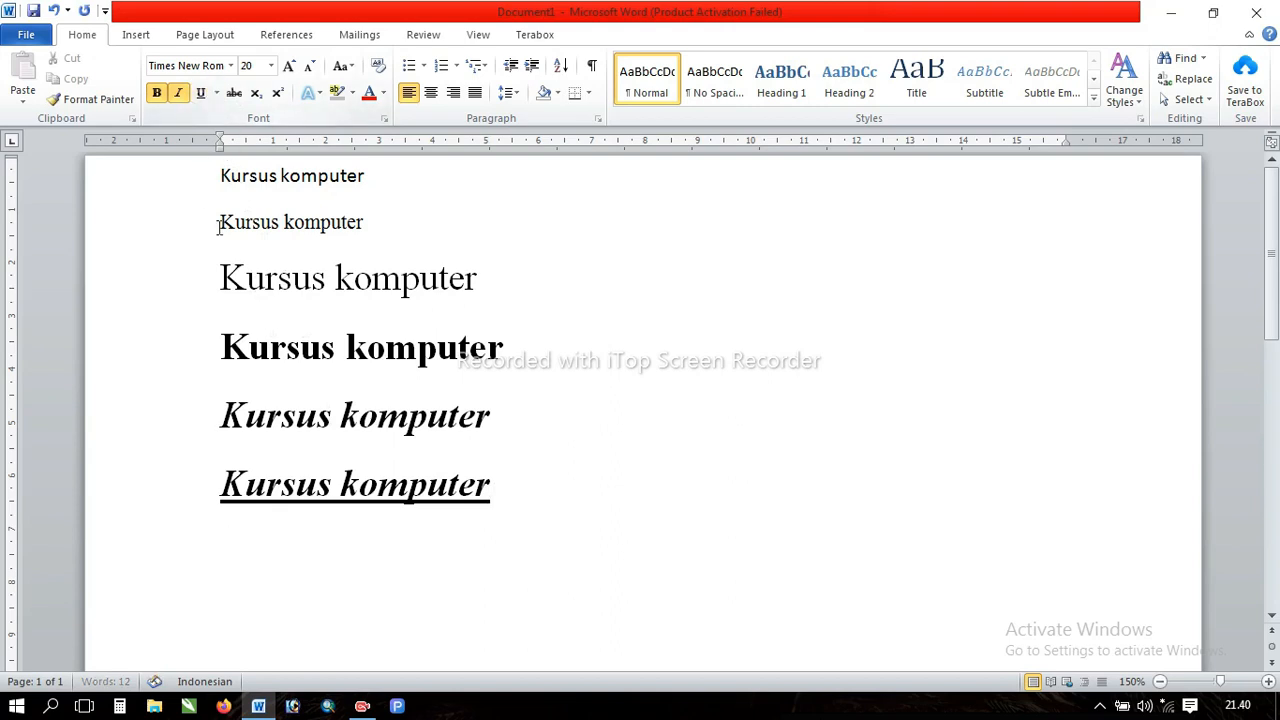
click(180, 98)
click(156, 96)
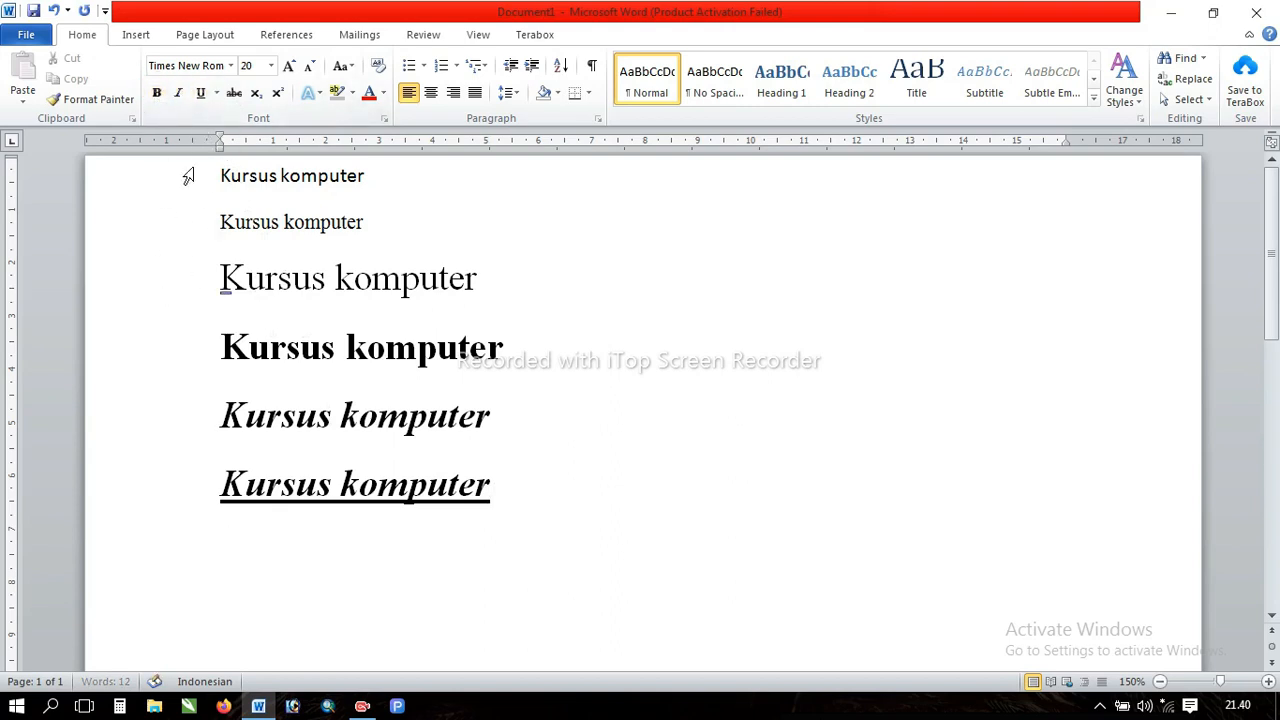
click(157, 95)
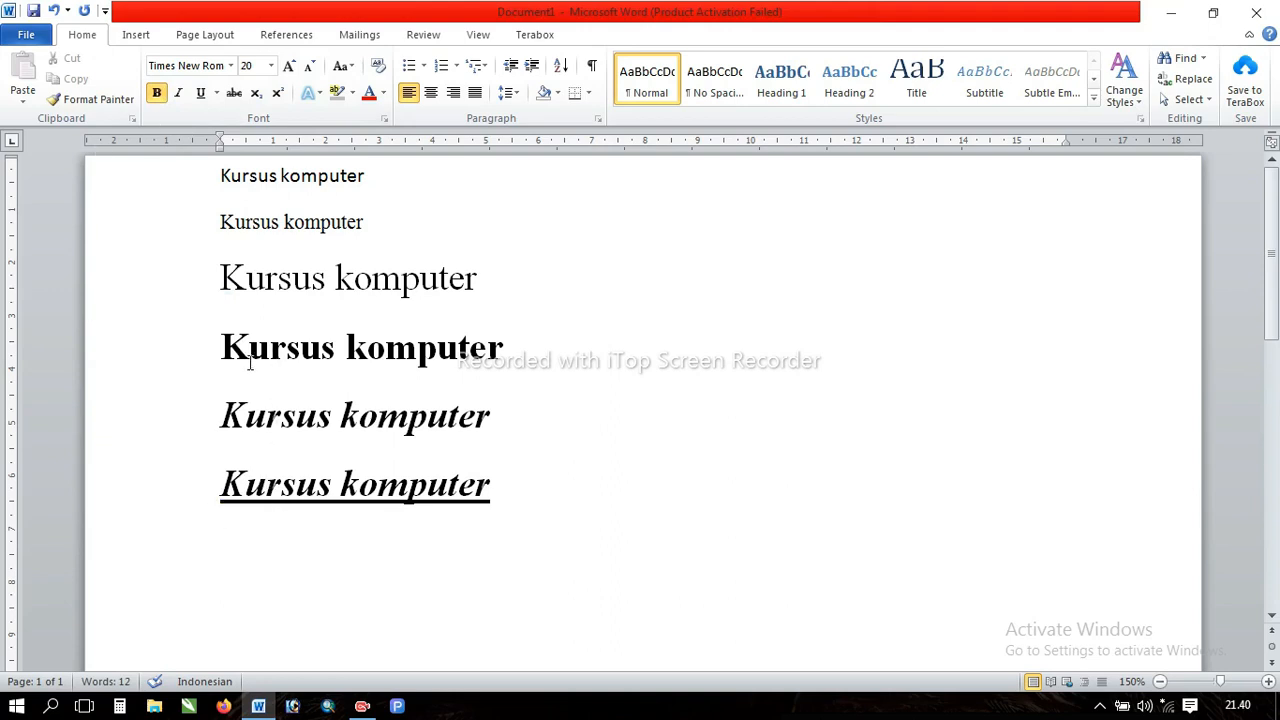
Step: Examine how the whole fourth "Kursus komputer" line is selected from either end
drag(222, 346, 515, 350)
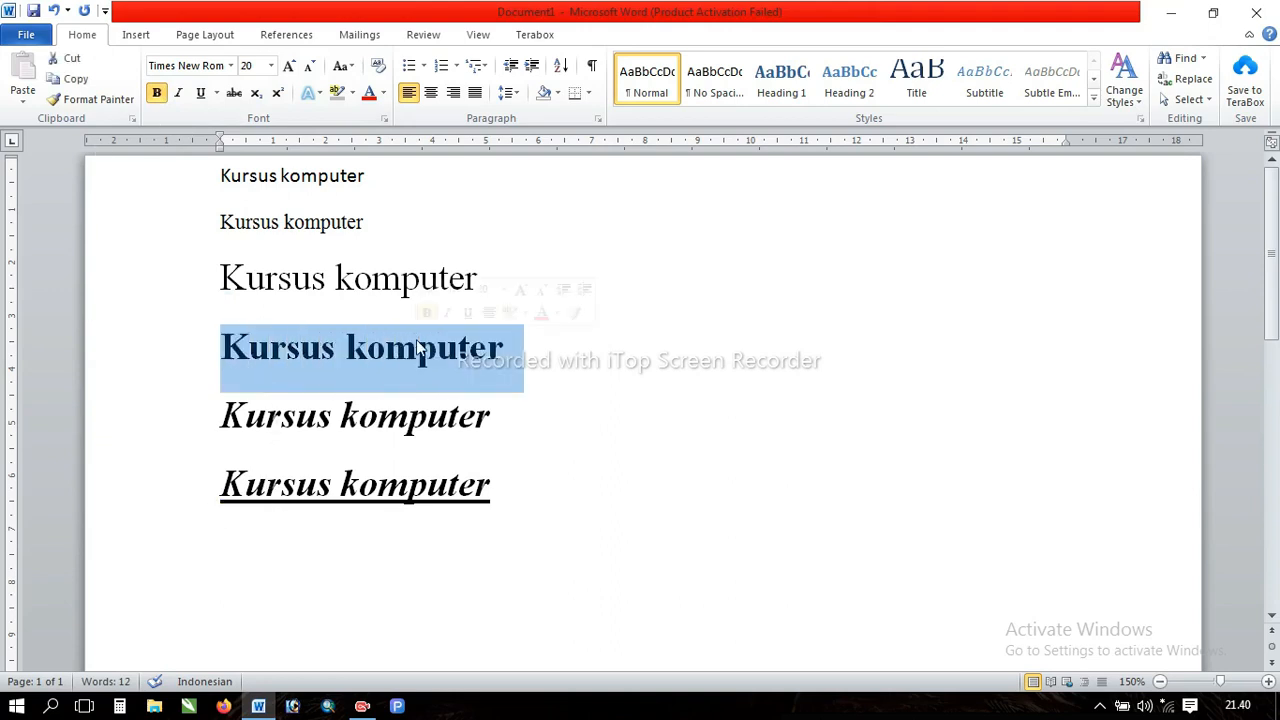
click(528, 351)
click(213, 352)
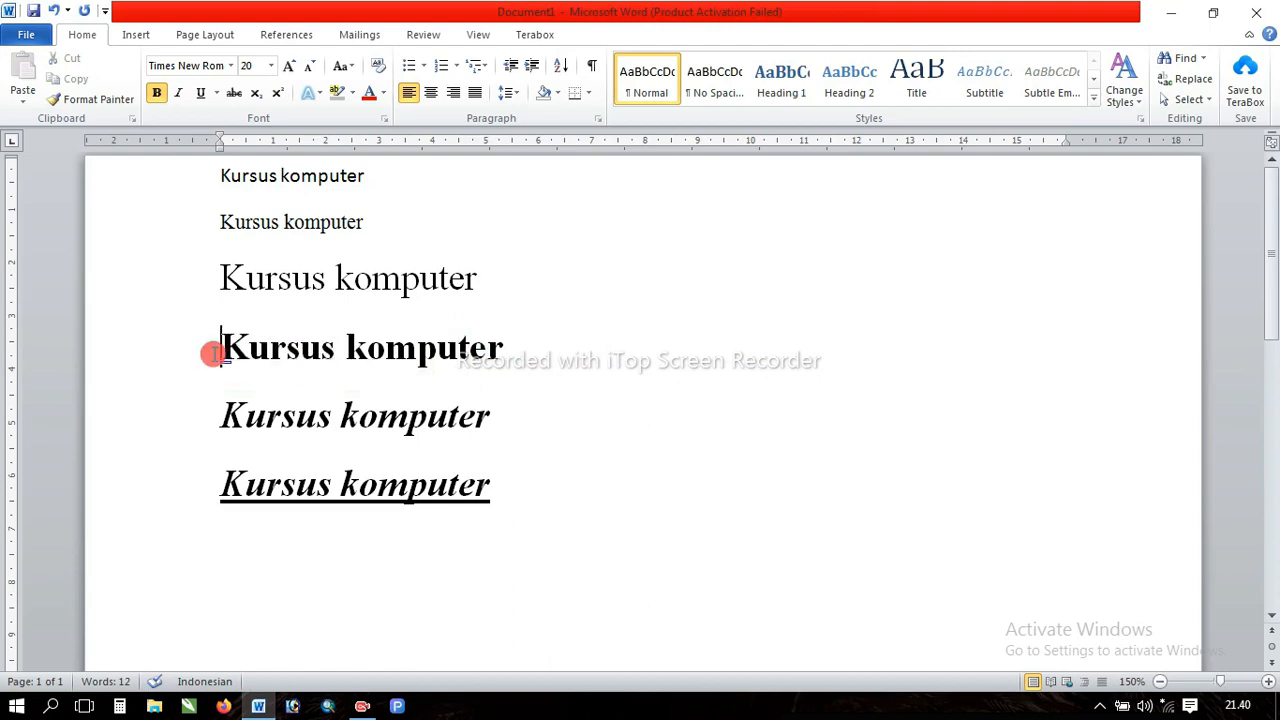
click(506, 362)
click(215, 351)
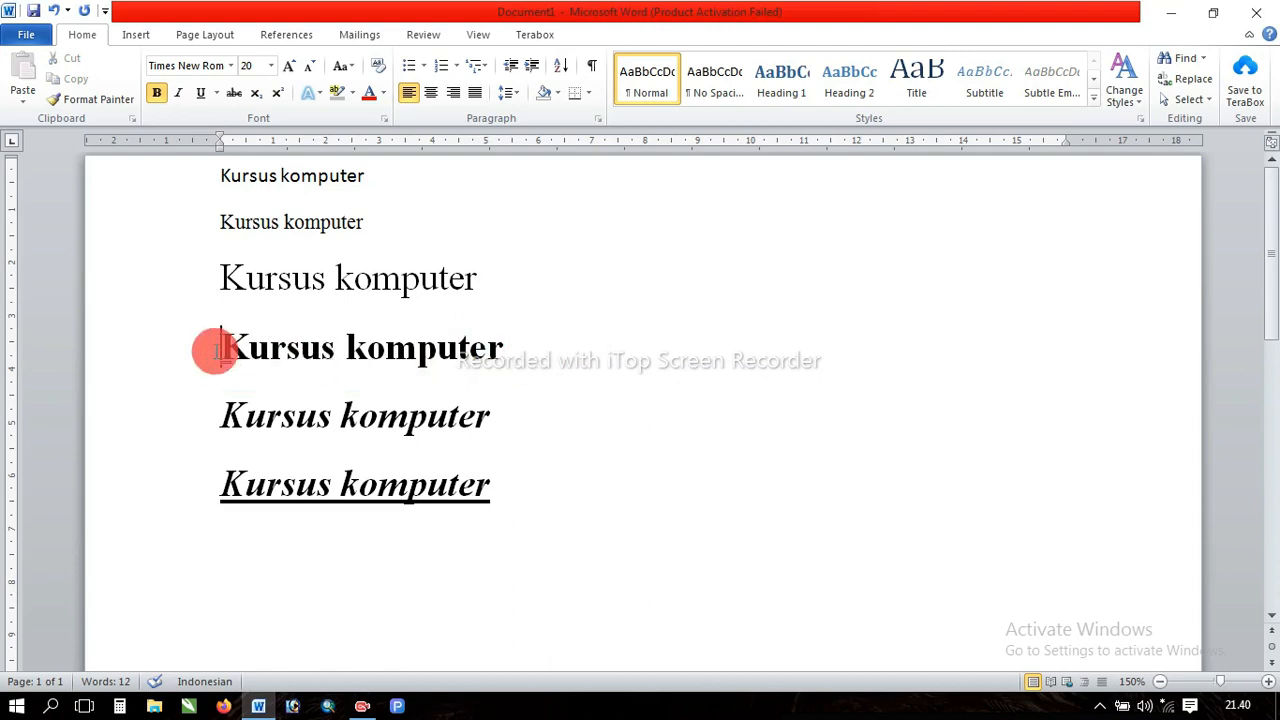
drag(215, 351, 424, 357)
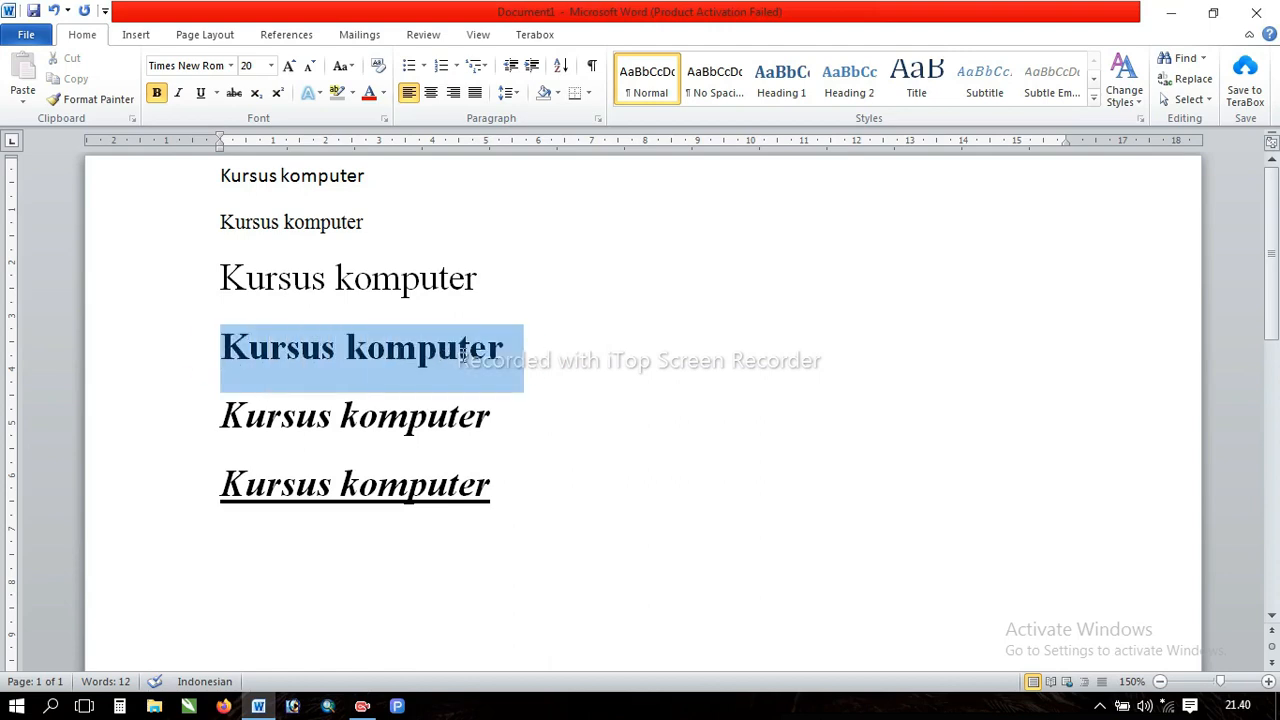
drag(518, 356, 254, 364)
click(537, 368)
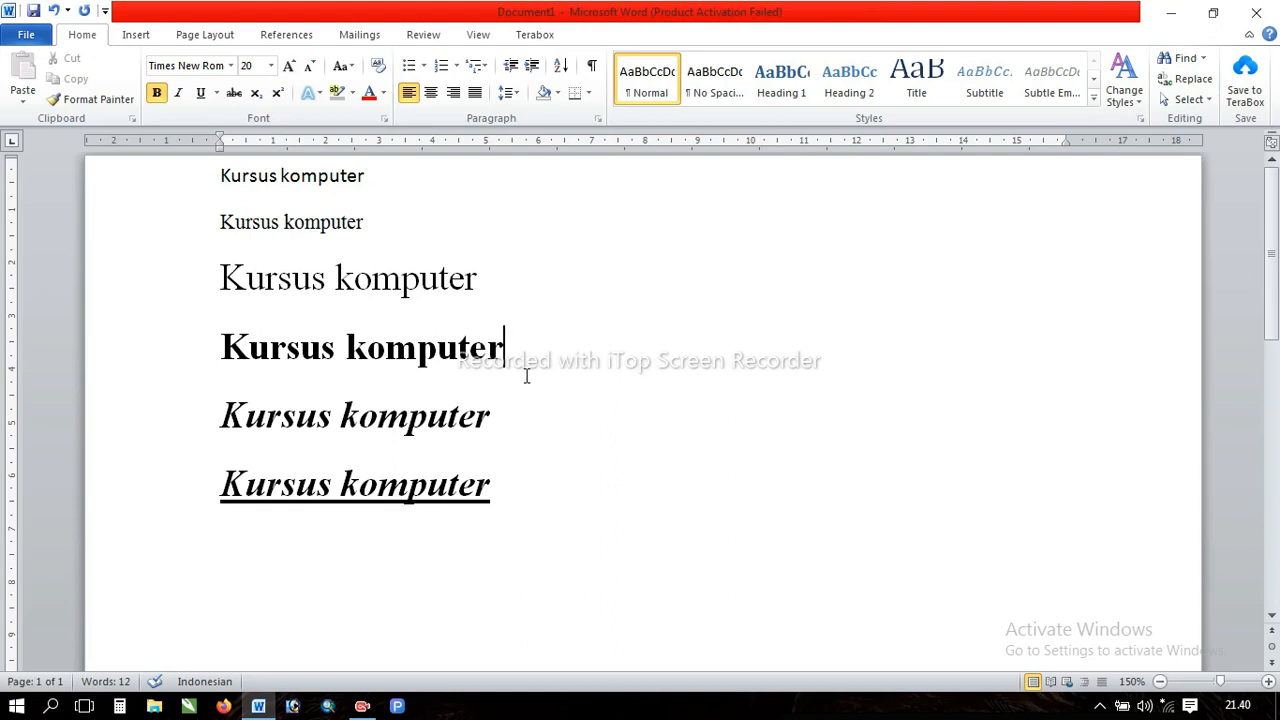
Step: Look through the available paper sizes from A4 to 16K and leave the page size as it is
ctrl+scroll(526, 377, down, 2)
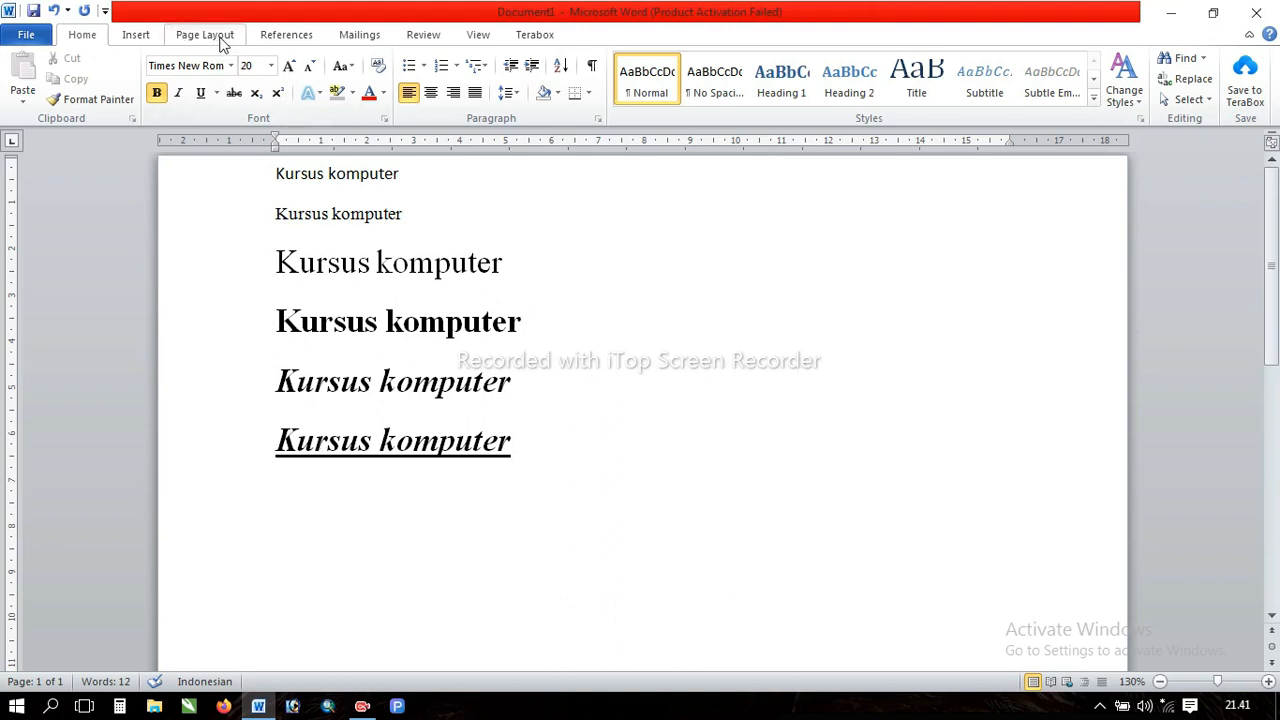
click(136, 36)
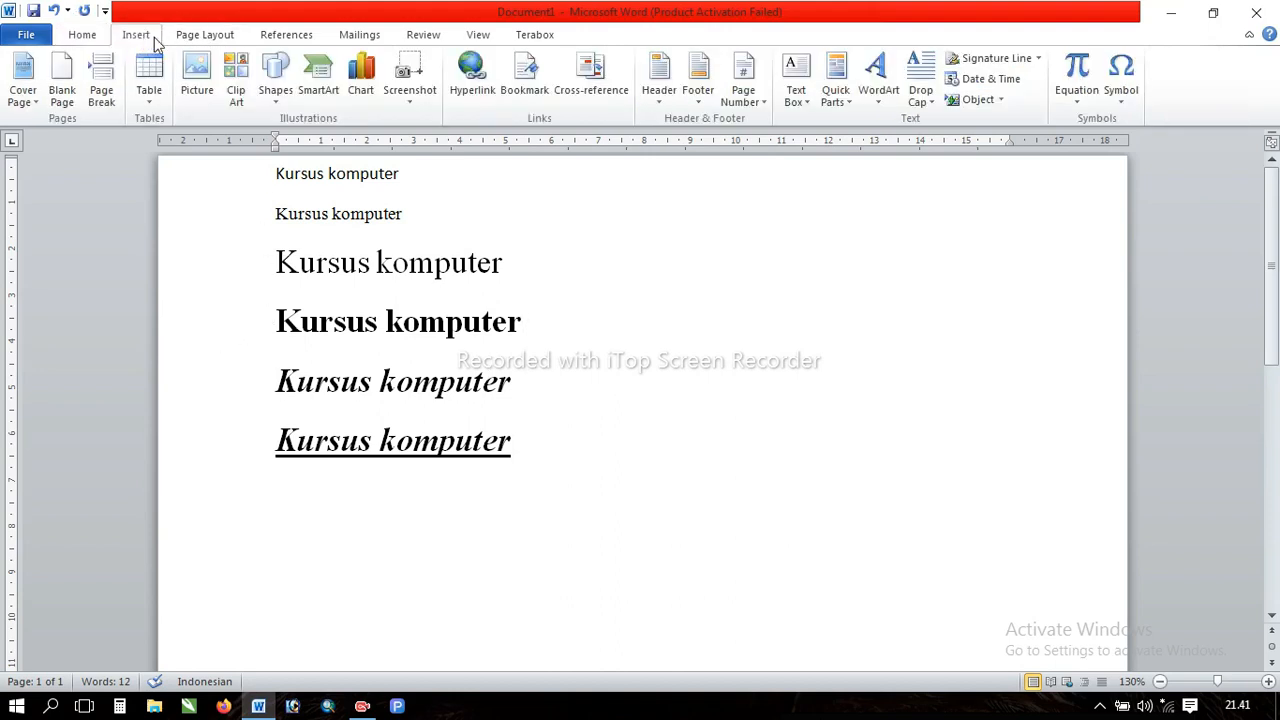
click(205, 36)
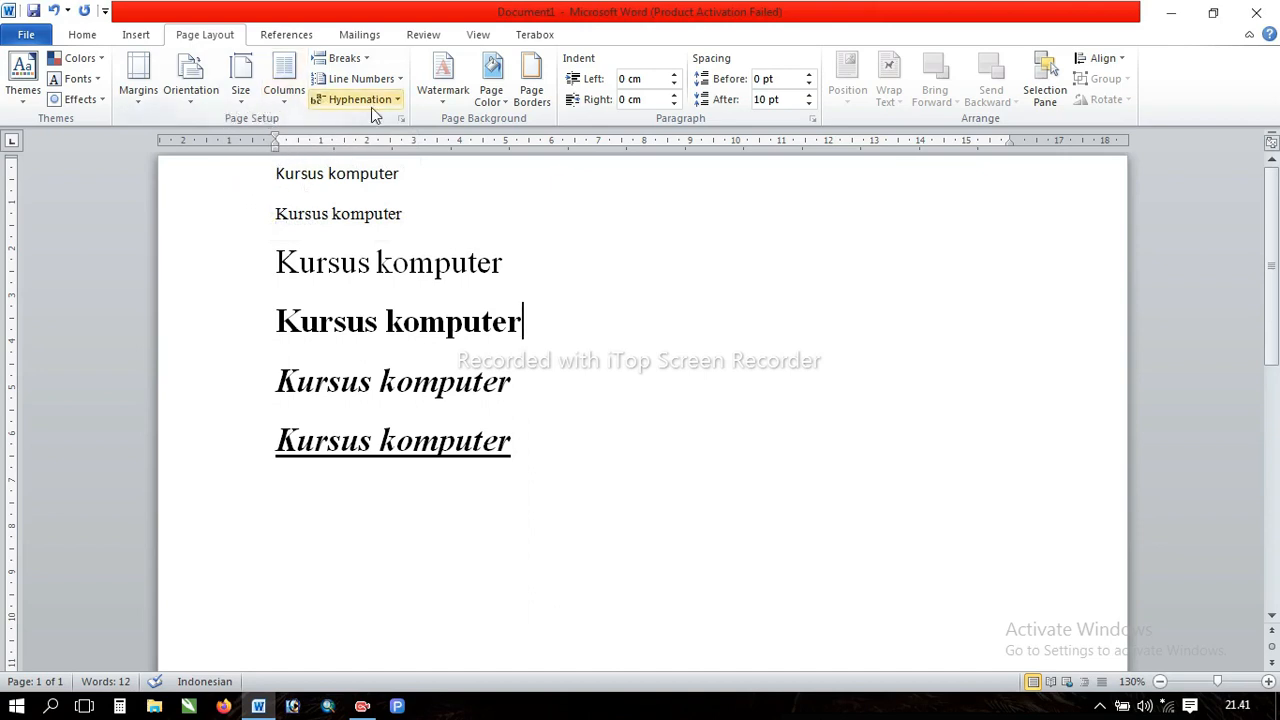
click(244, 104)
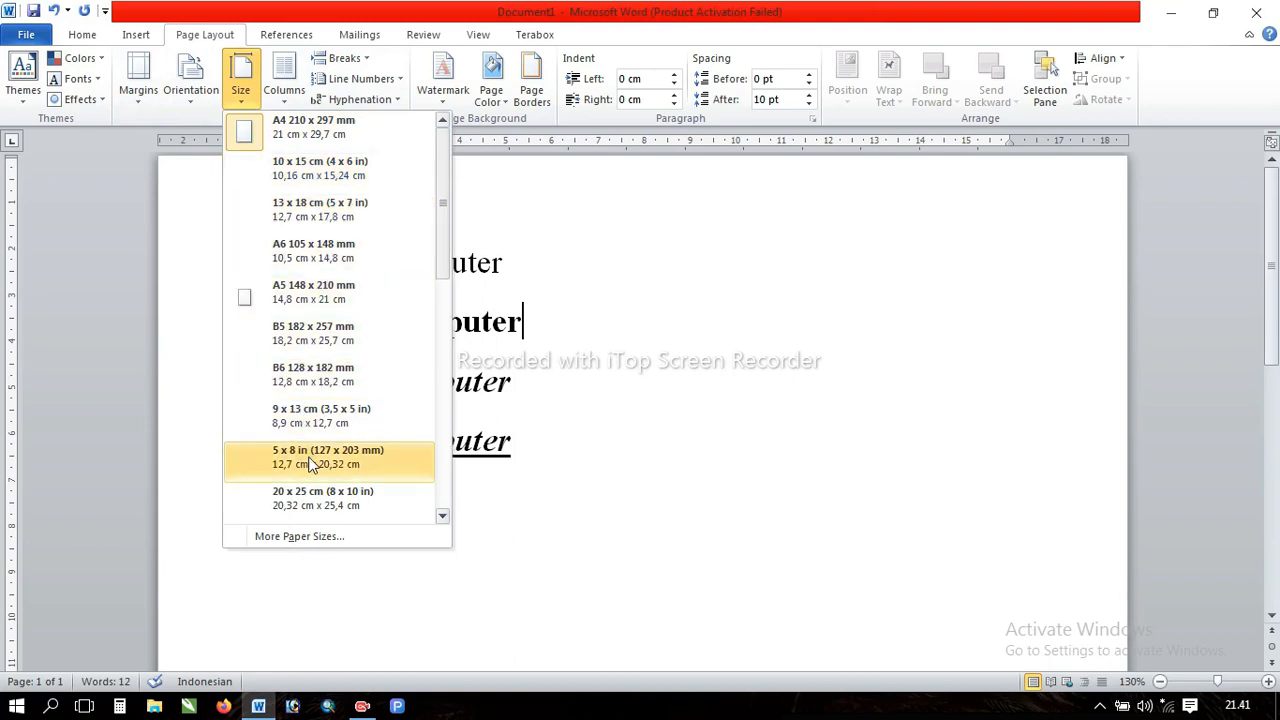
drag(448, 196, 449, 120)
scroll(318, 326, down, 5)
scroll(318, 326, down, 3)
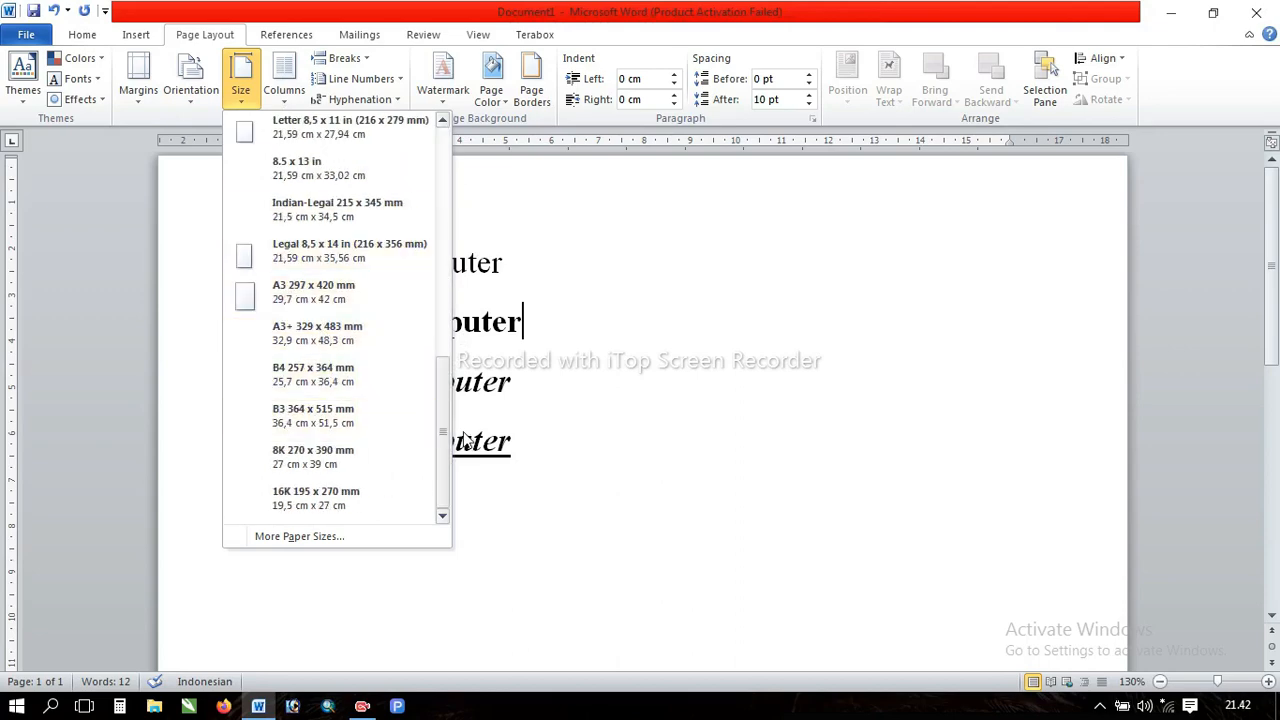
drag(446, 434, 468, 213)
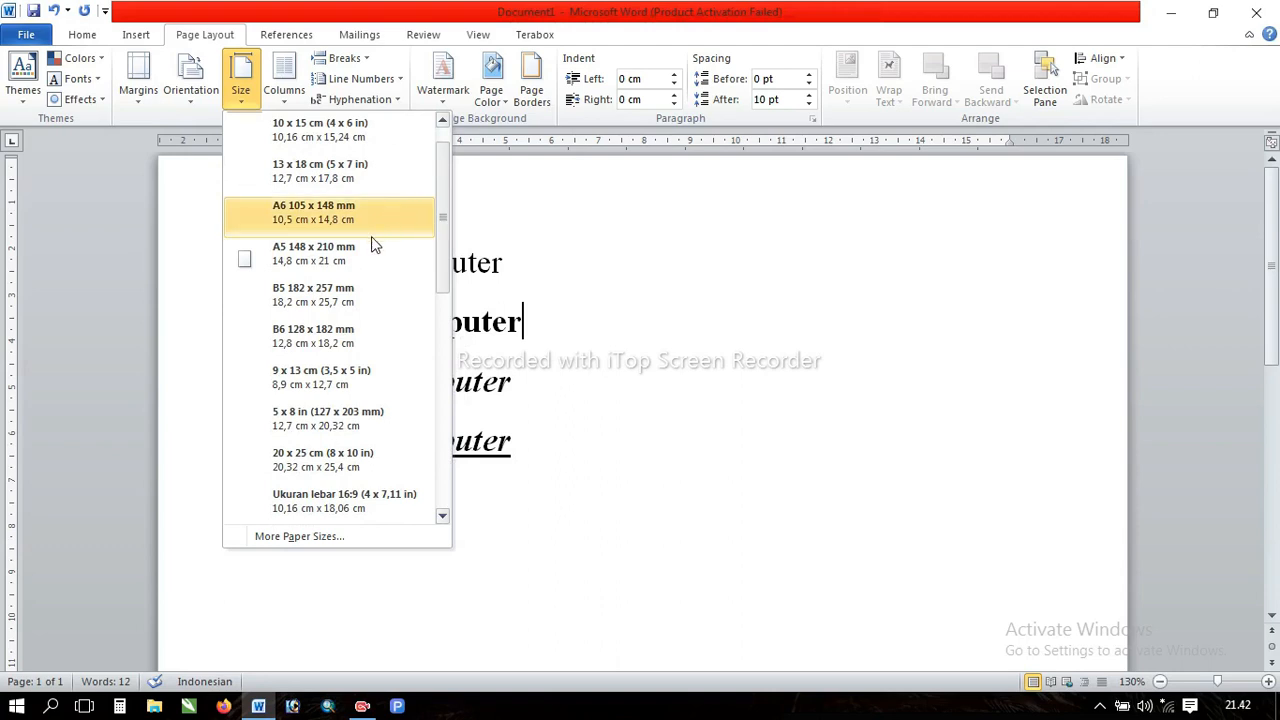
scroll(360, 235, up, 1)
scroll(340, 203, down, 5)
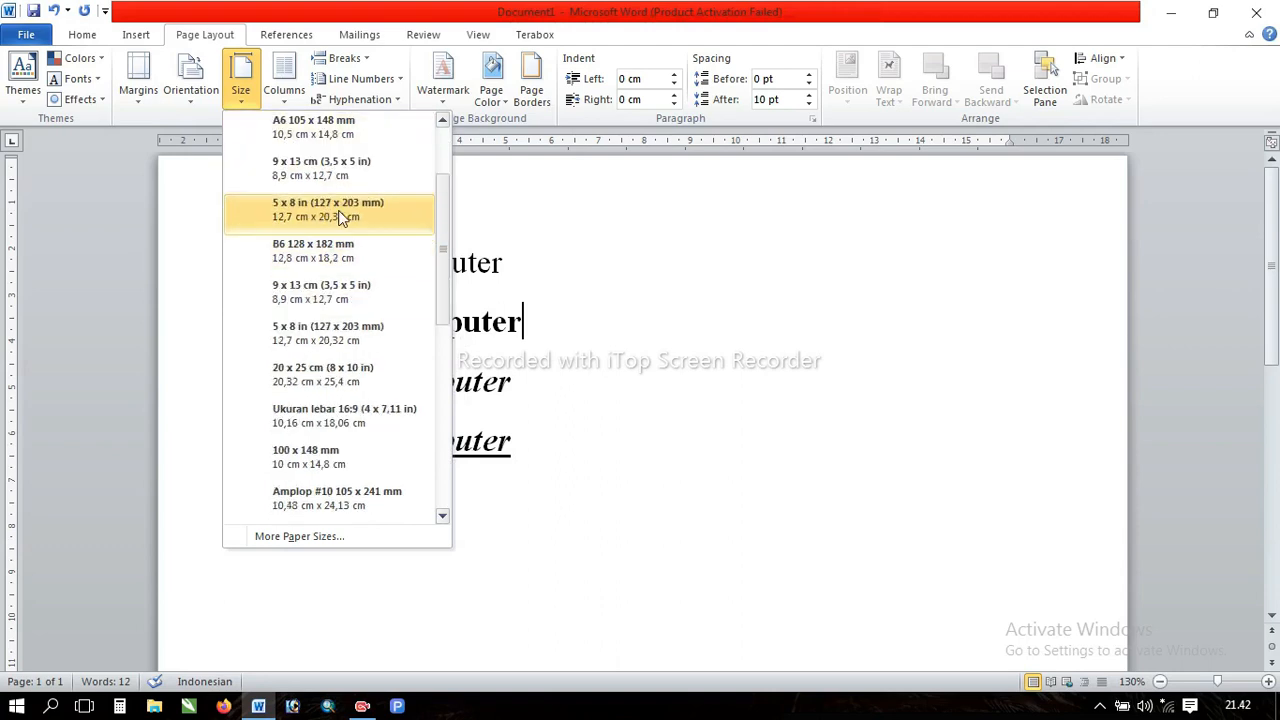
scroll(308, 445, up, 5)
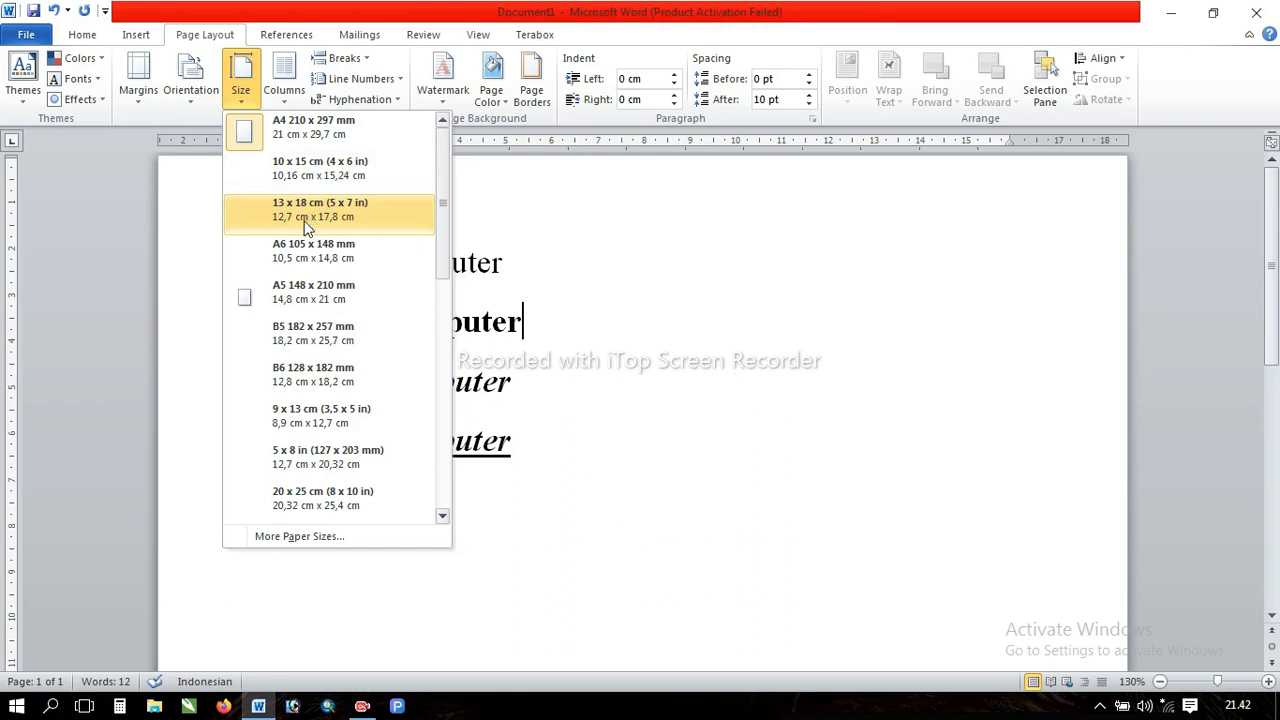
click(543, 229)
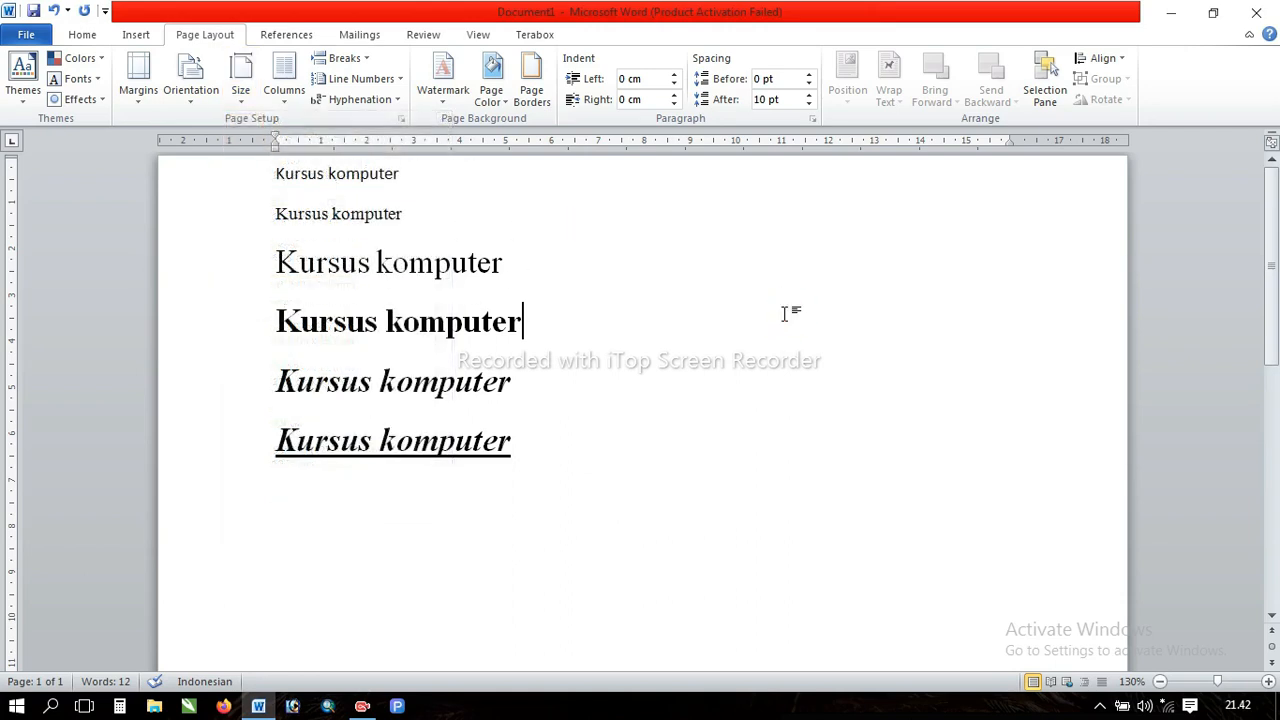
scroll(740, 340, down, 3)
scroll(726, 349, up, 3)
click(240, 85)
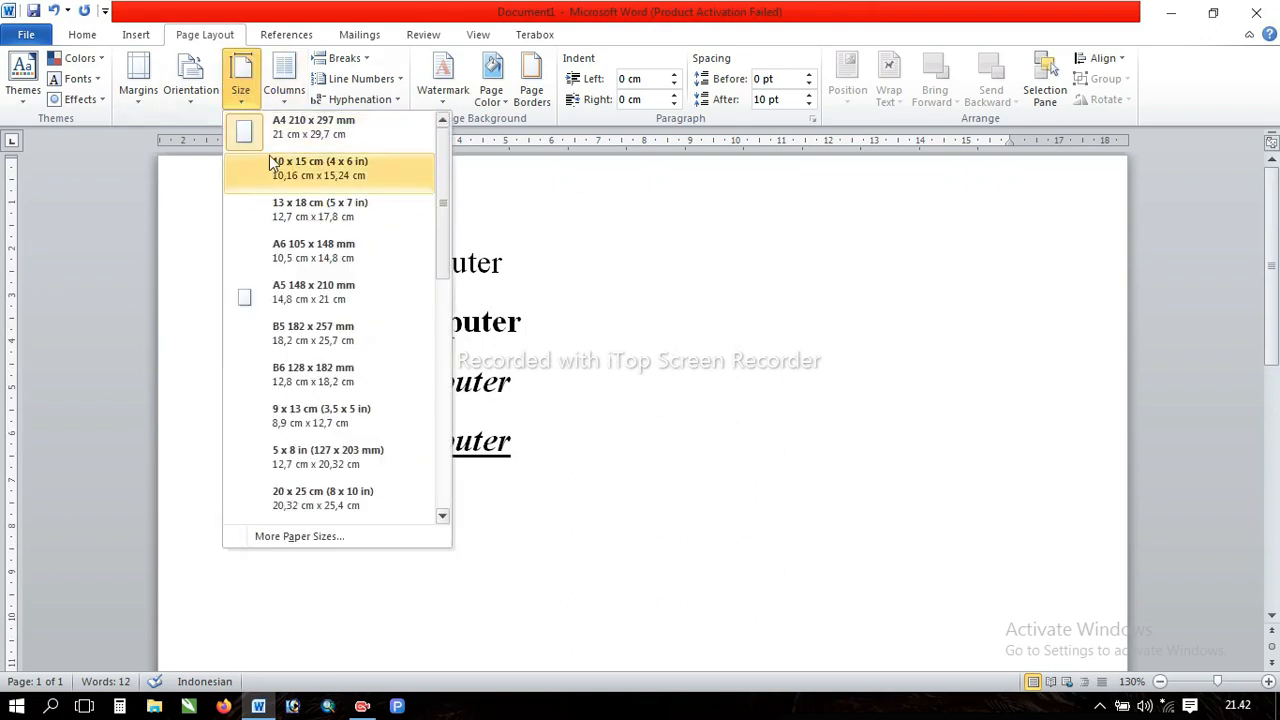
click(637, 376)
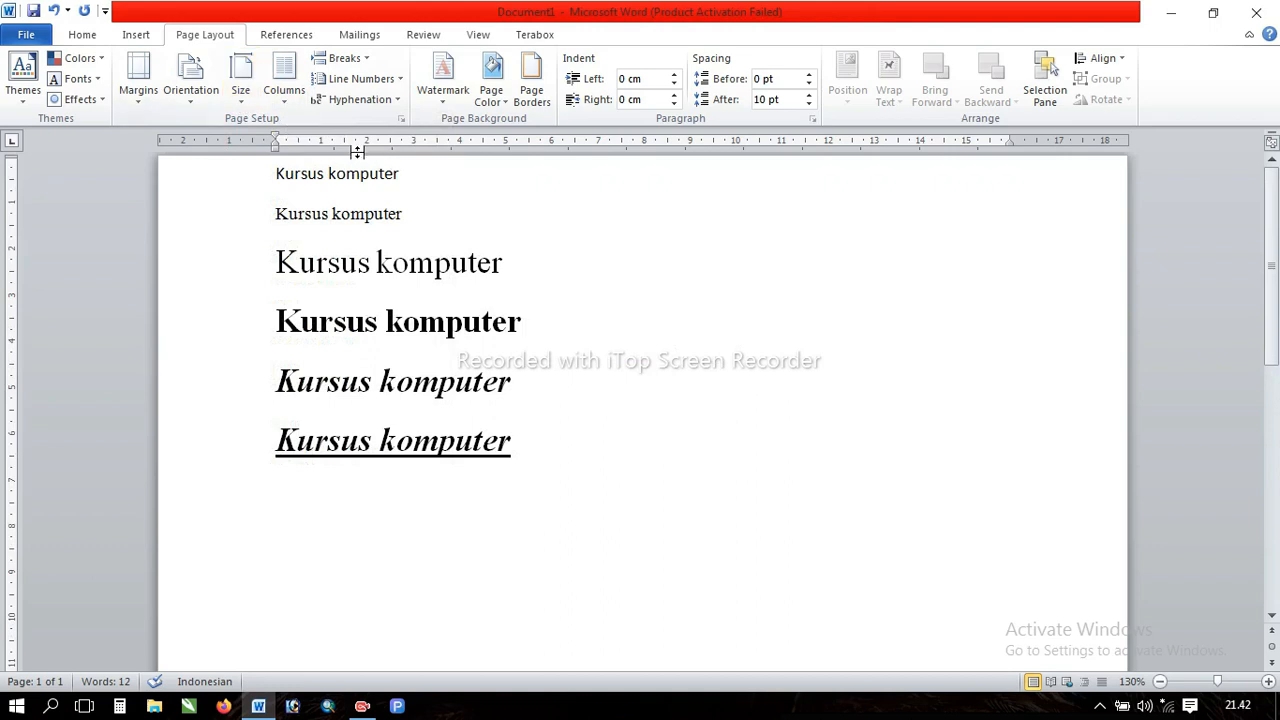
click(240, 90)
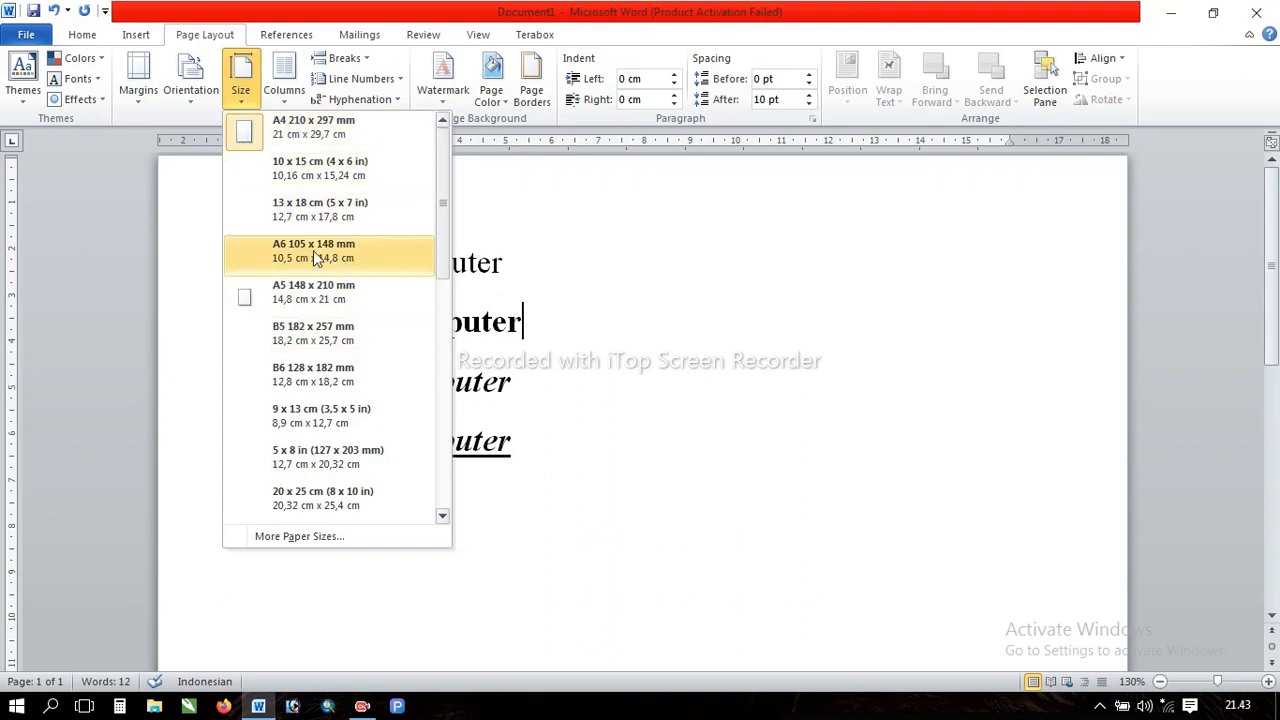
click(745, 298)
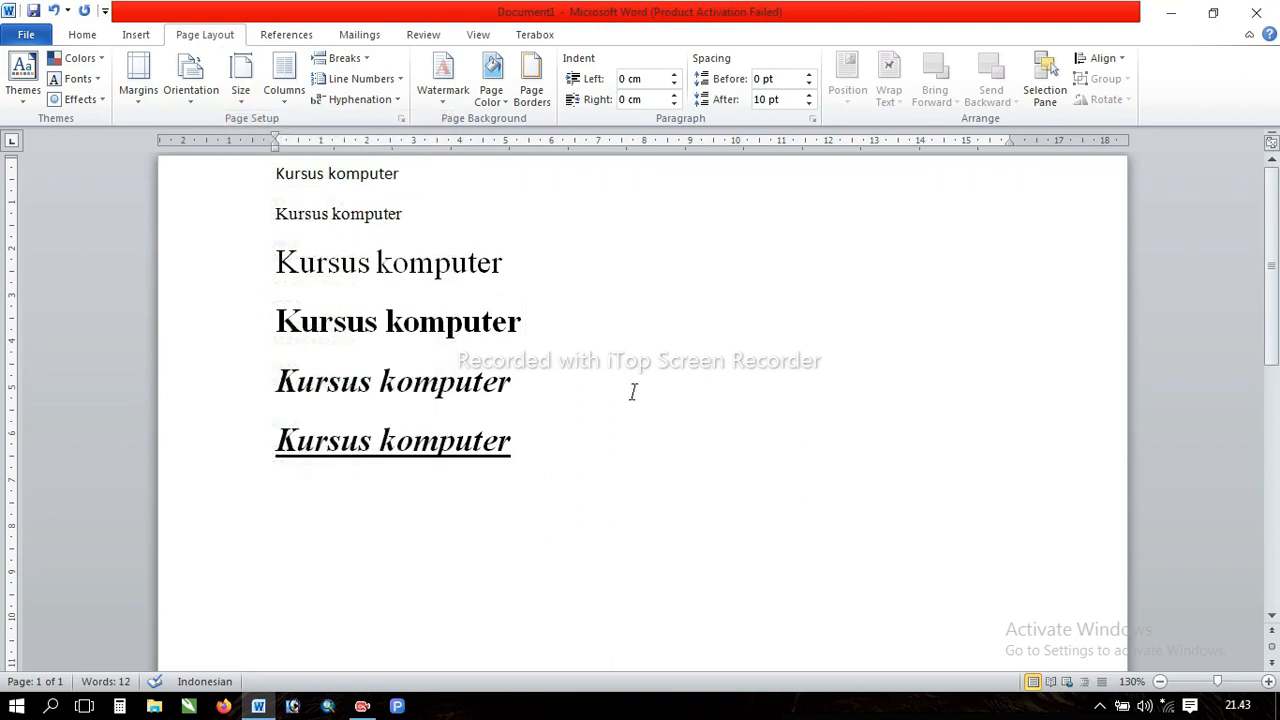
Step: Change the document's paper size to Legal 8,5 x 14 in
click(240, 92)
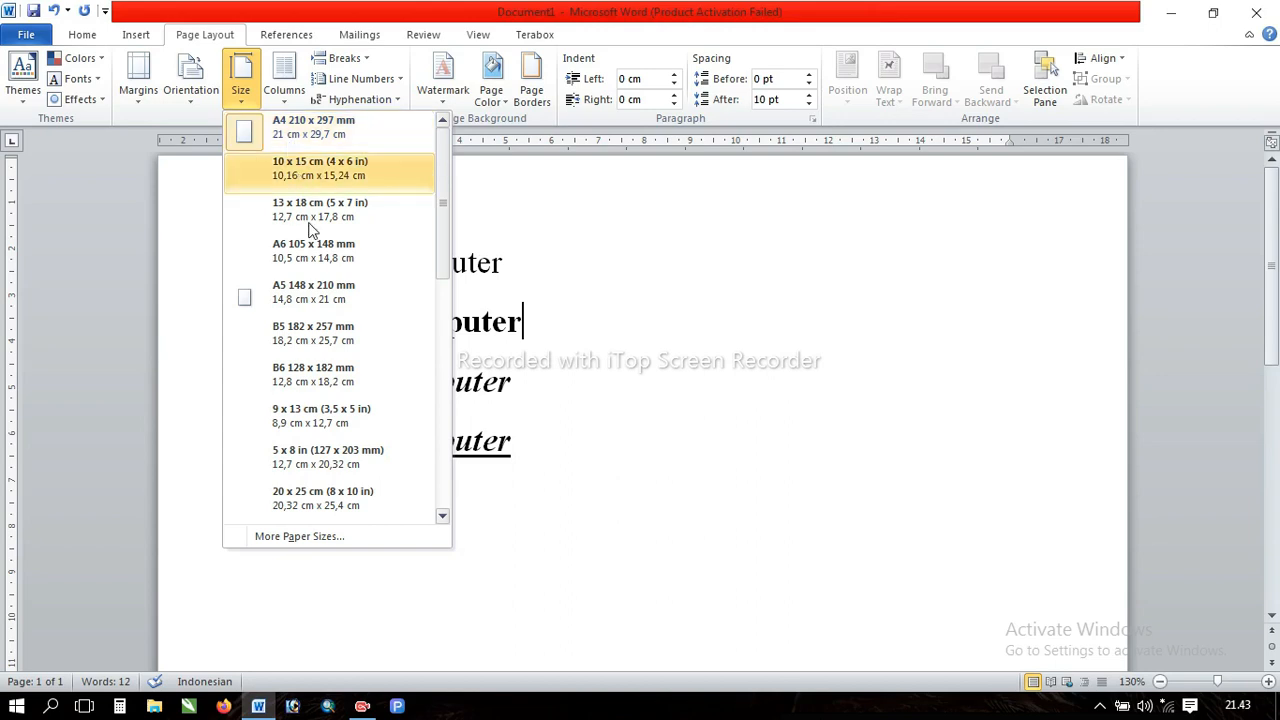
scroll(343, 313, down, 1)
scroll(343, 313, up, 1)
scroll(343, 316, down, 4)
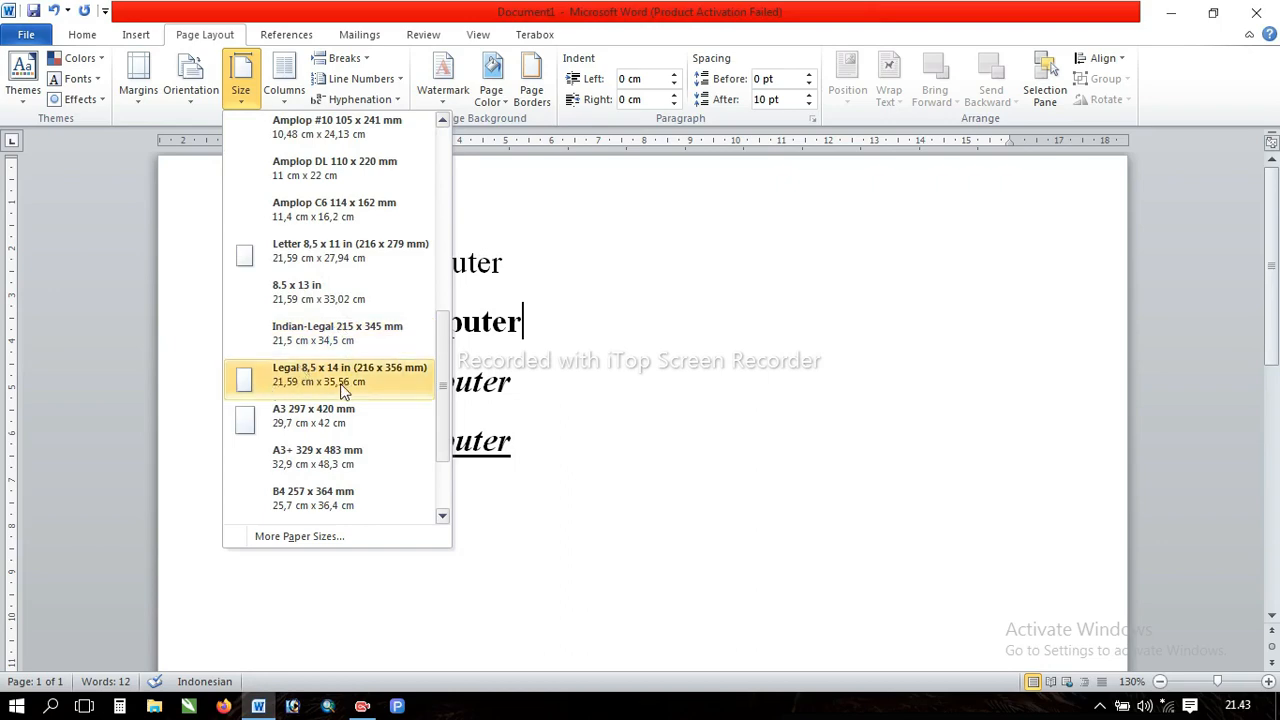
scroll(340, 382, up, 2)
scroll(337, 377, up, 2)
scroll(337, 377, down, 4)
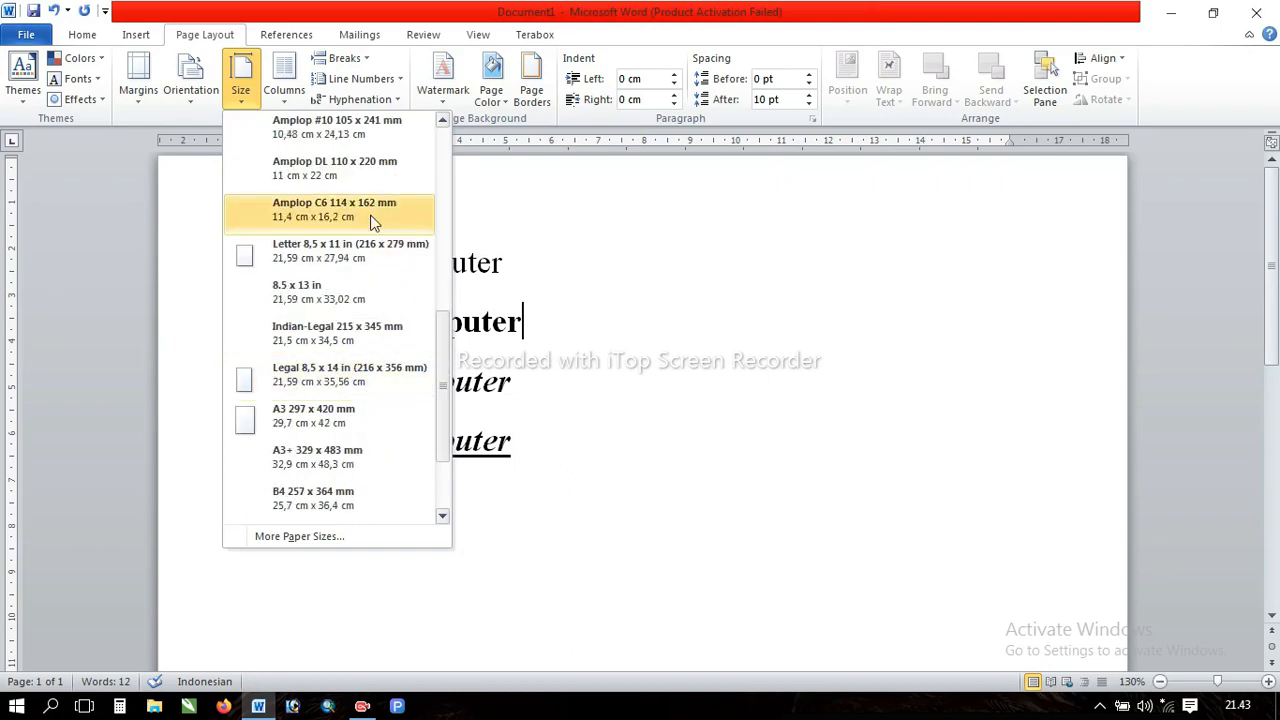
scroll(345, 220, up, 4)
scroll(370, 222, down, 4)
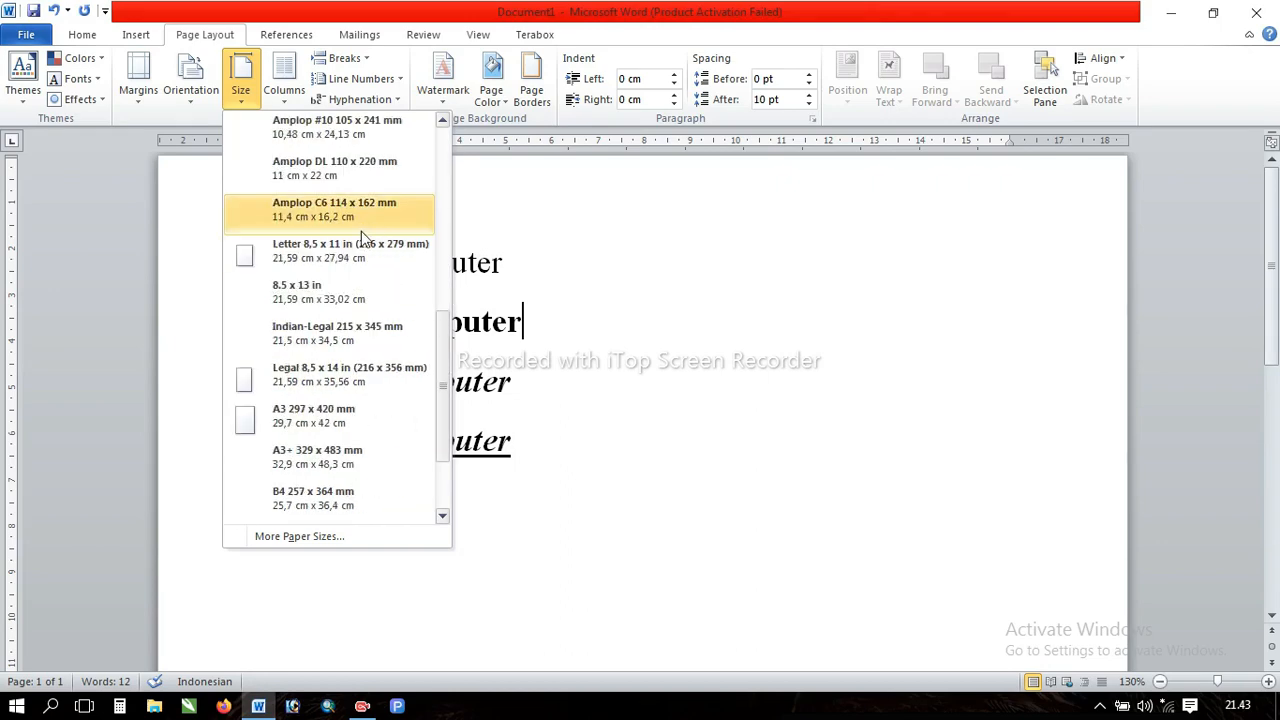
click(308, 386)
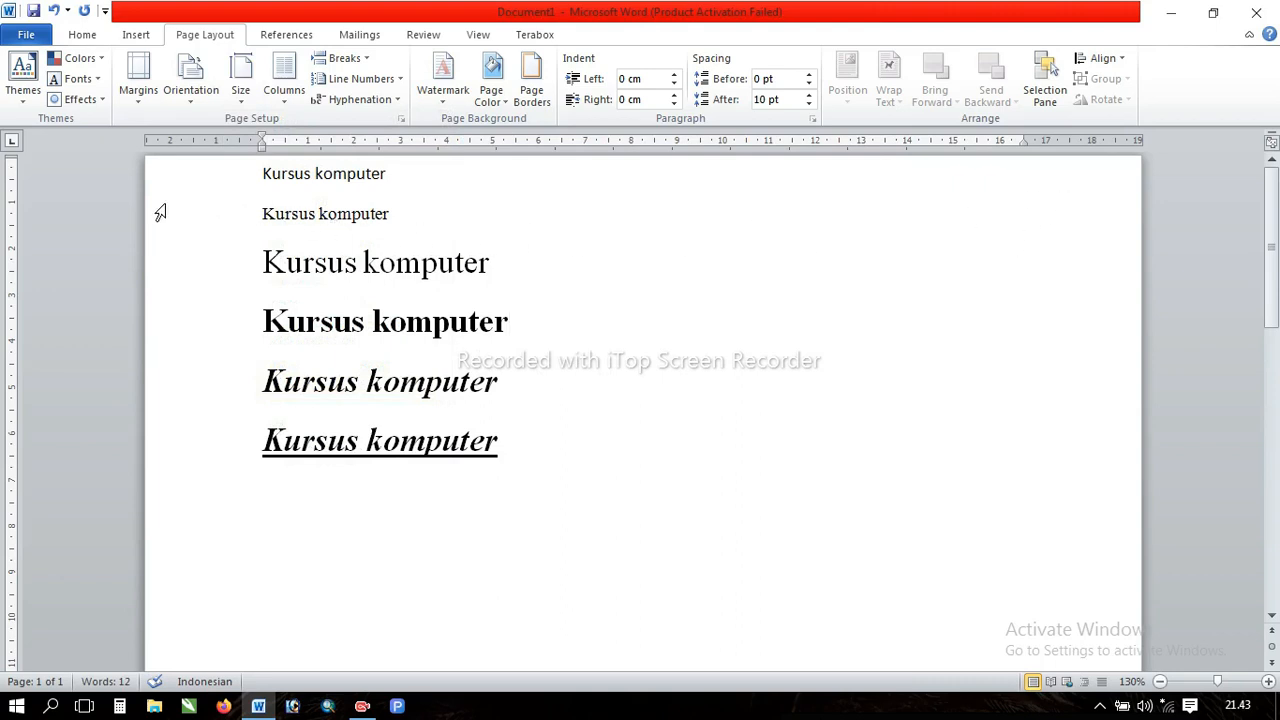
Step: Set the document's paper size back to A4 210 x 297 mm
click(243, 100)
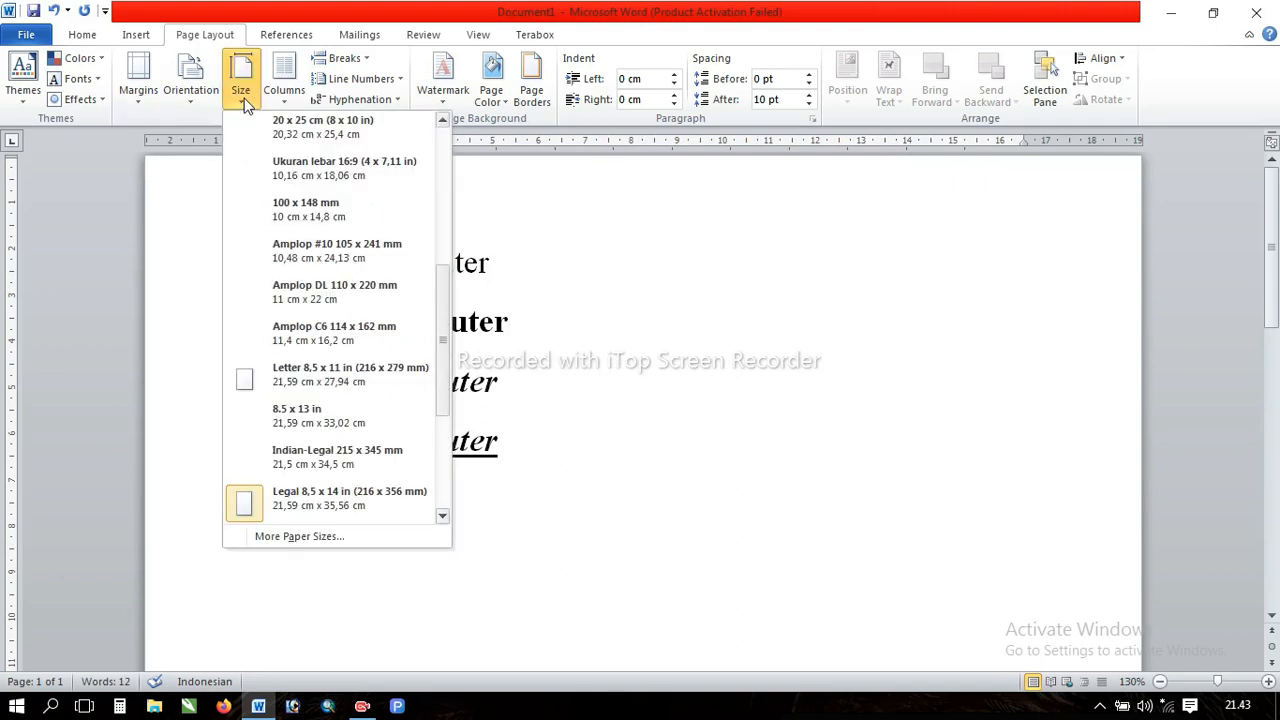
scroll(357, 300, up, 5)
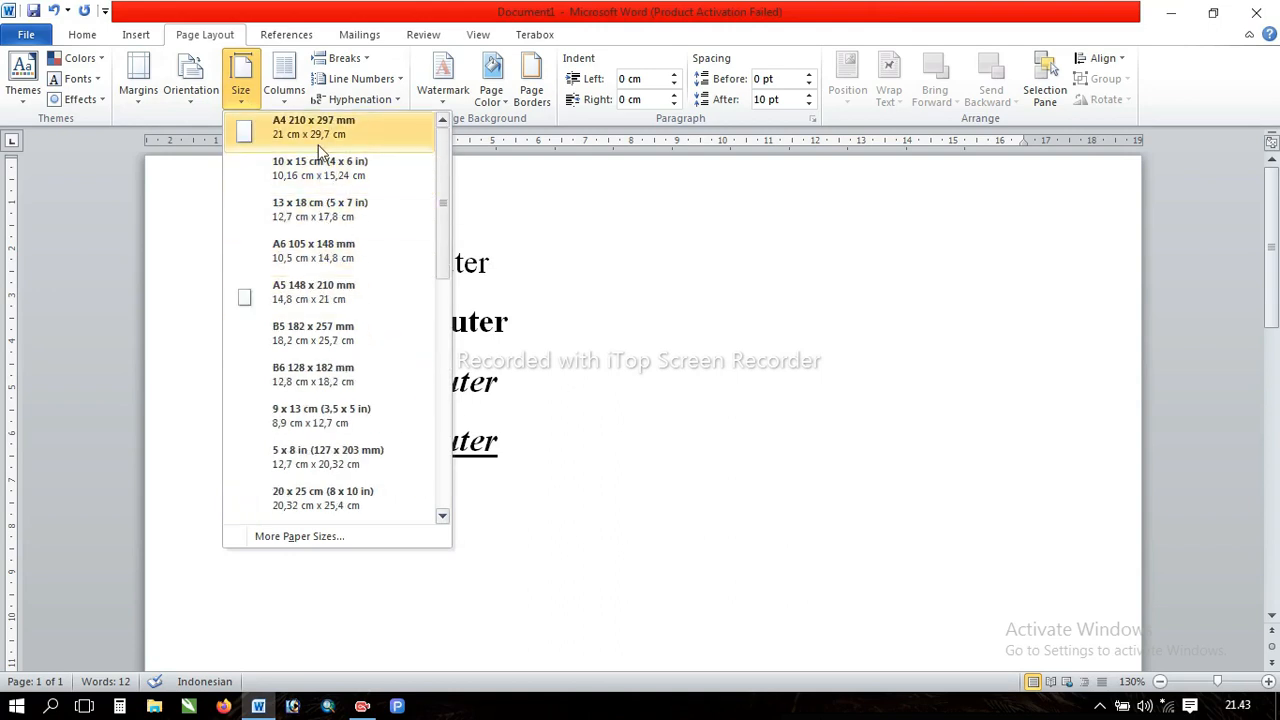
click(318, 139)
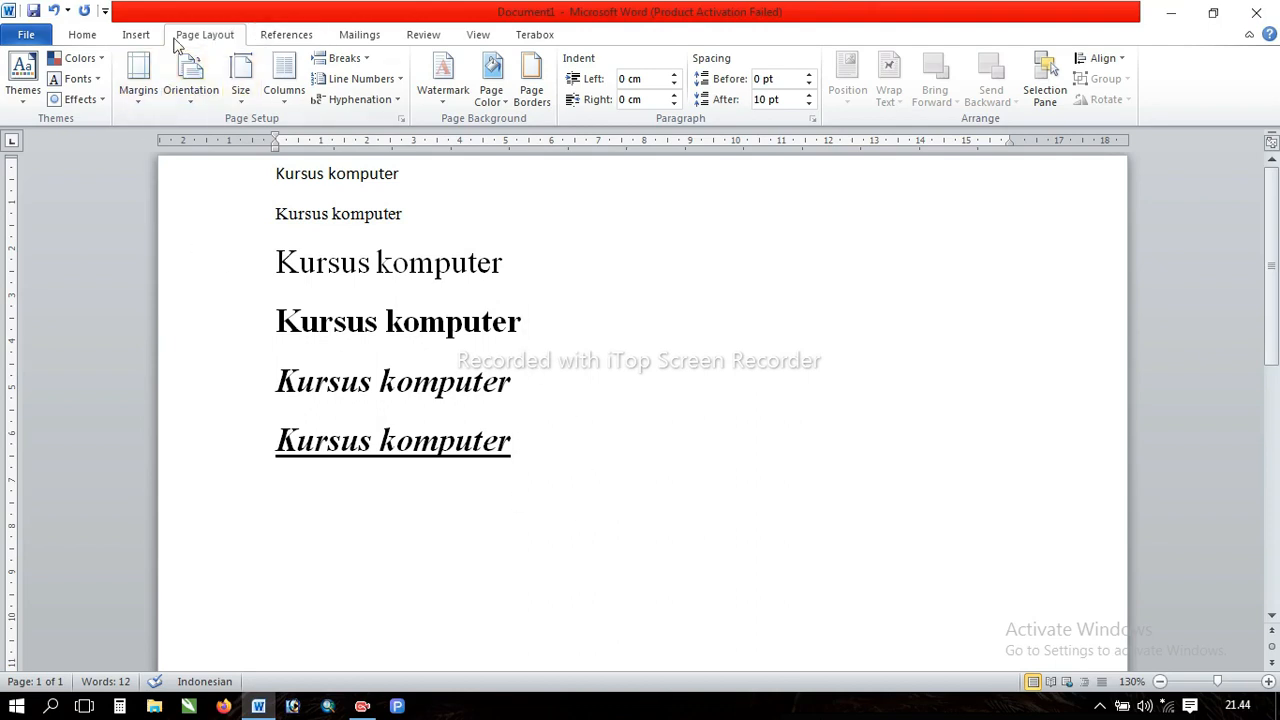
click(136, 36)
click(95, 38)
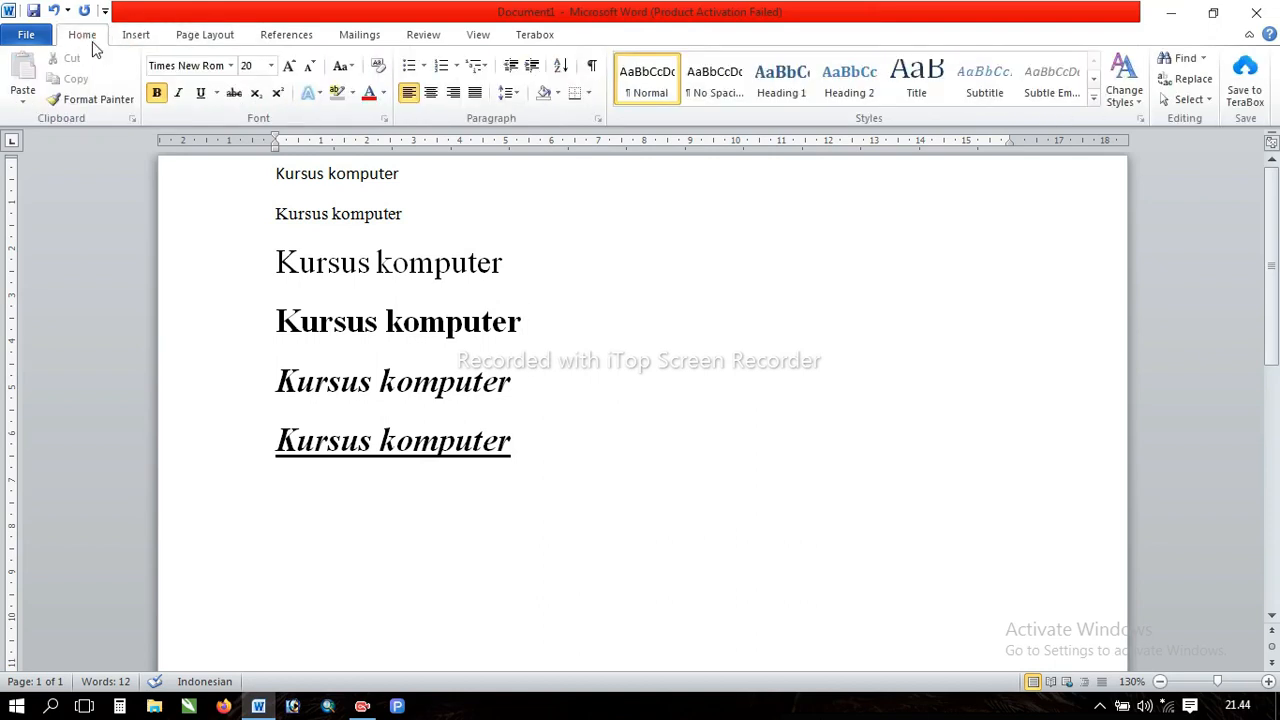
click(208, 42)
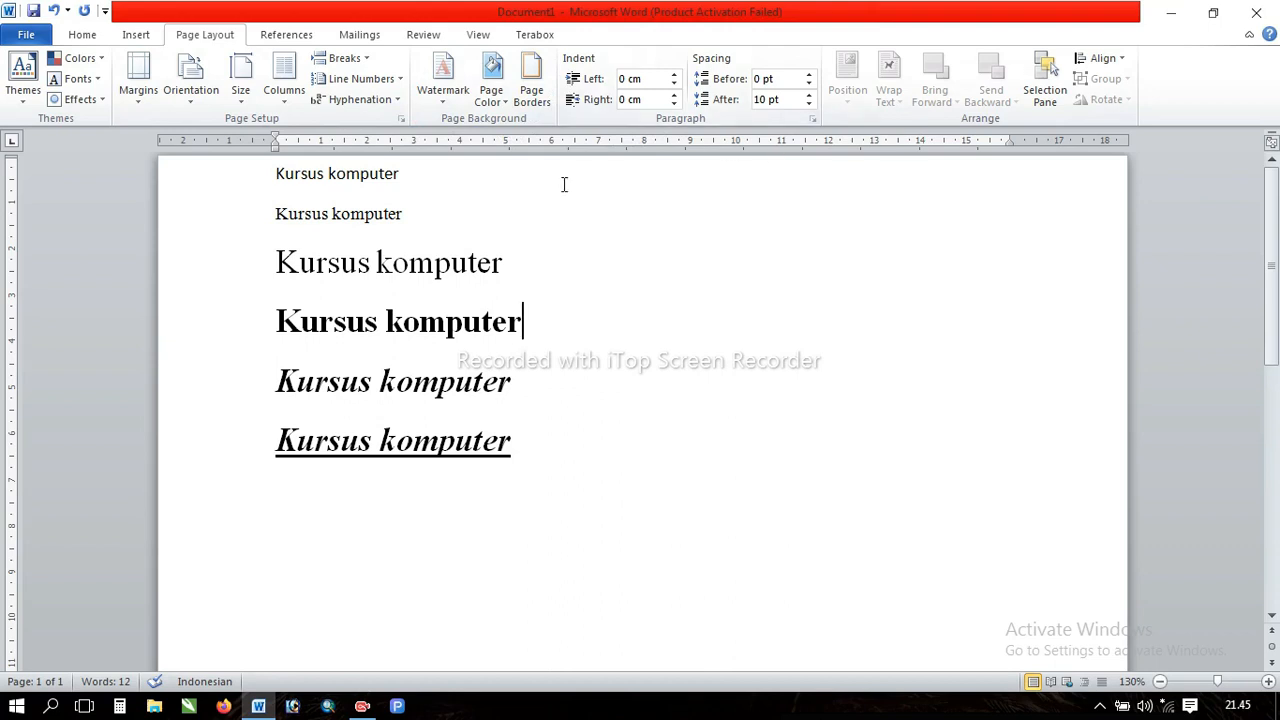
click(297, 40)
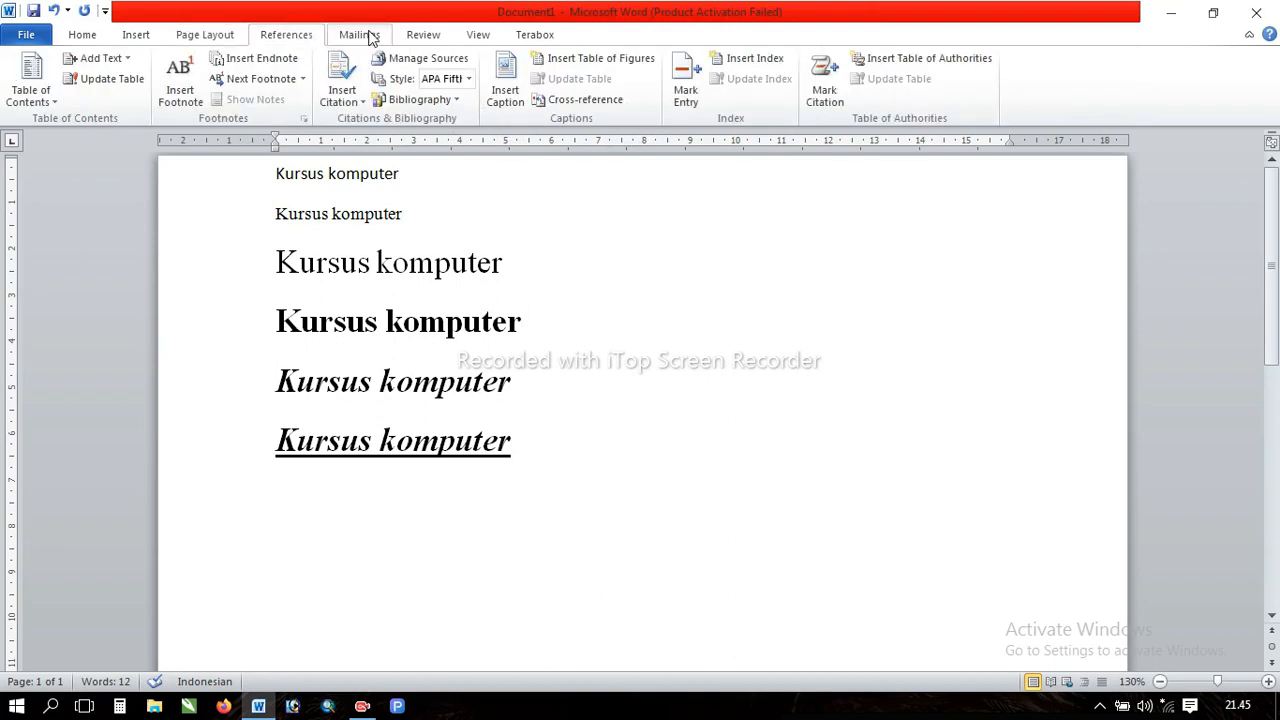
Step: Open the paper settings in Page Setup and enter 21.59 cm as the custom paper width
click(205, 34)
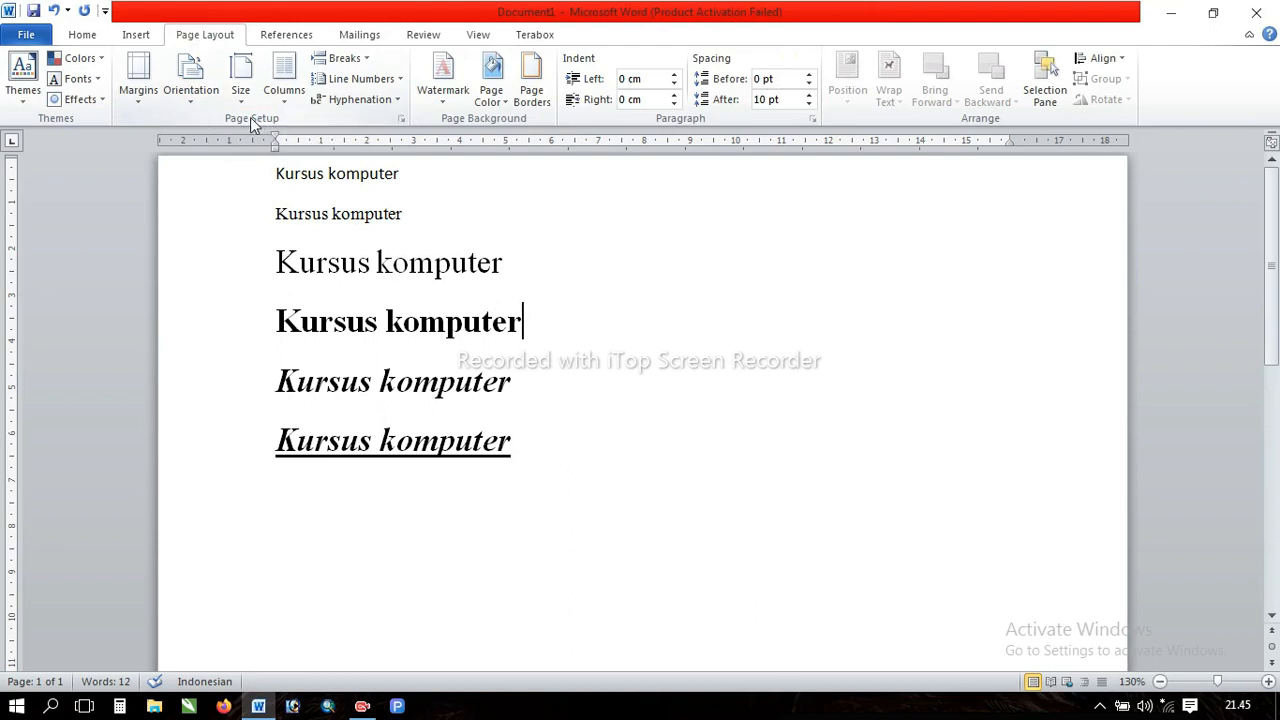
click(400, 120)
drag(418, 174, 721, 114)
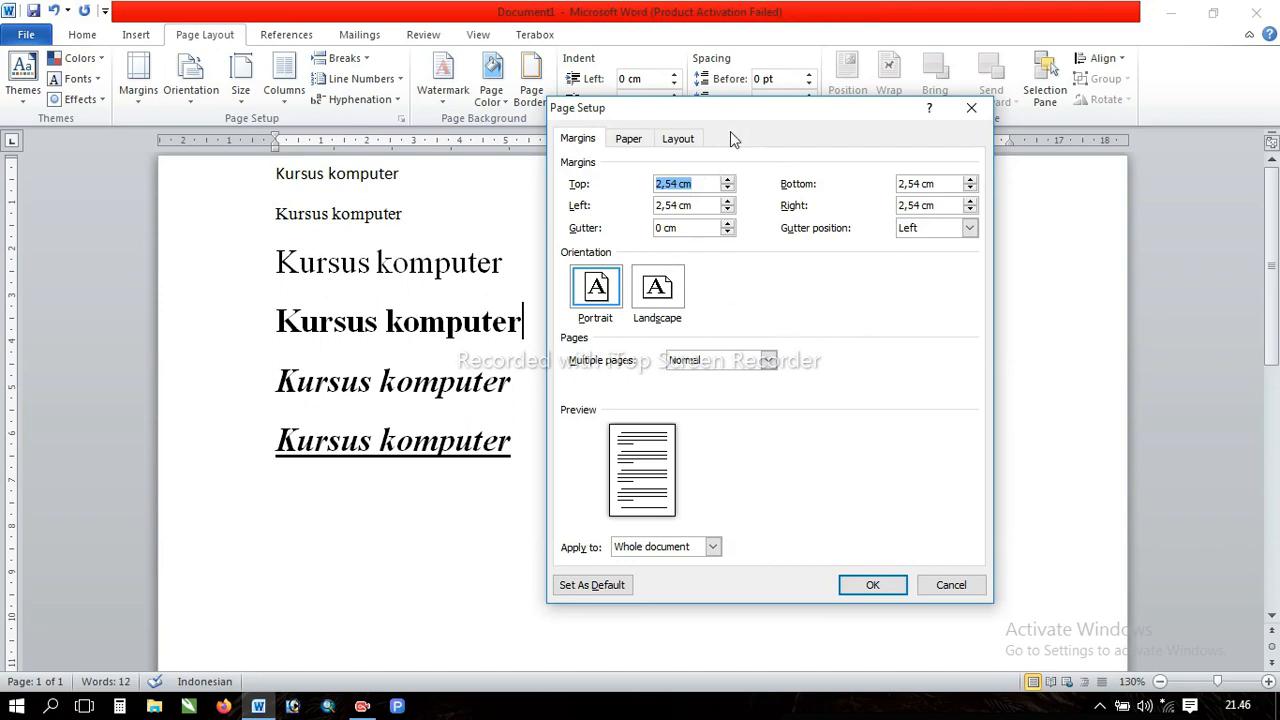
drag(718, 110, 644, 142)
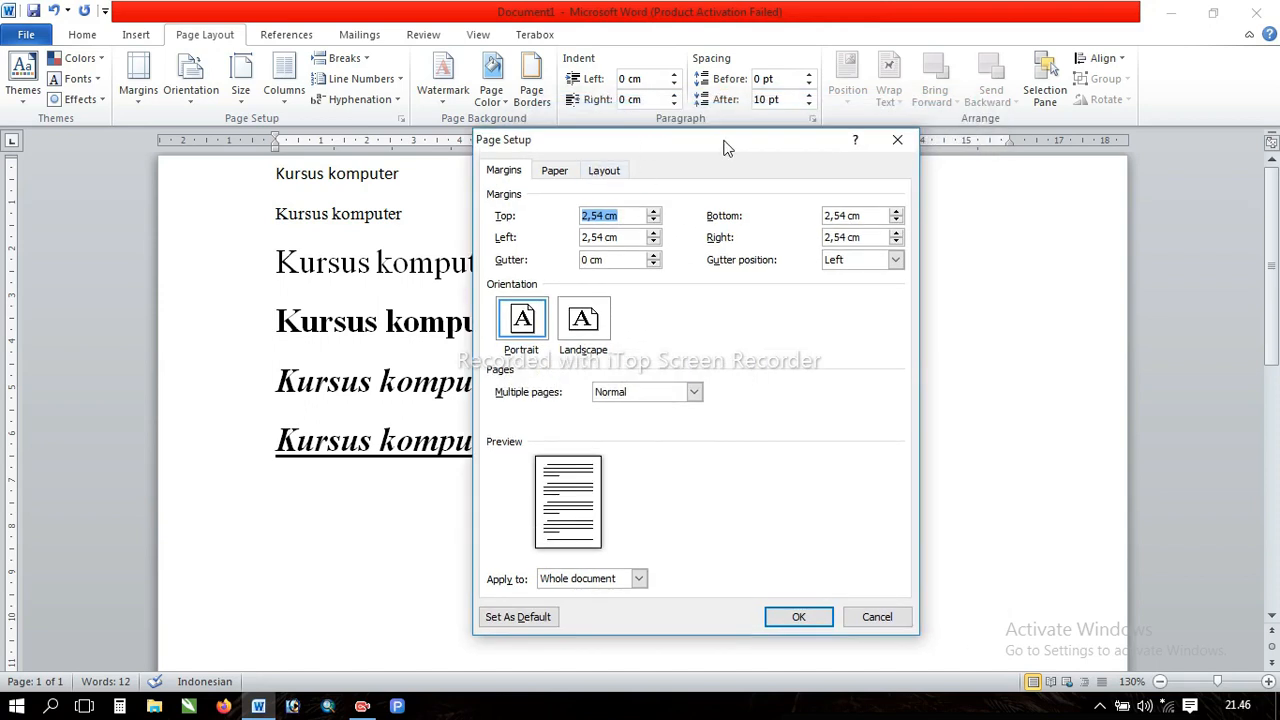
click(555, 172)
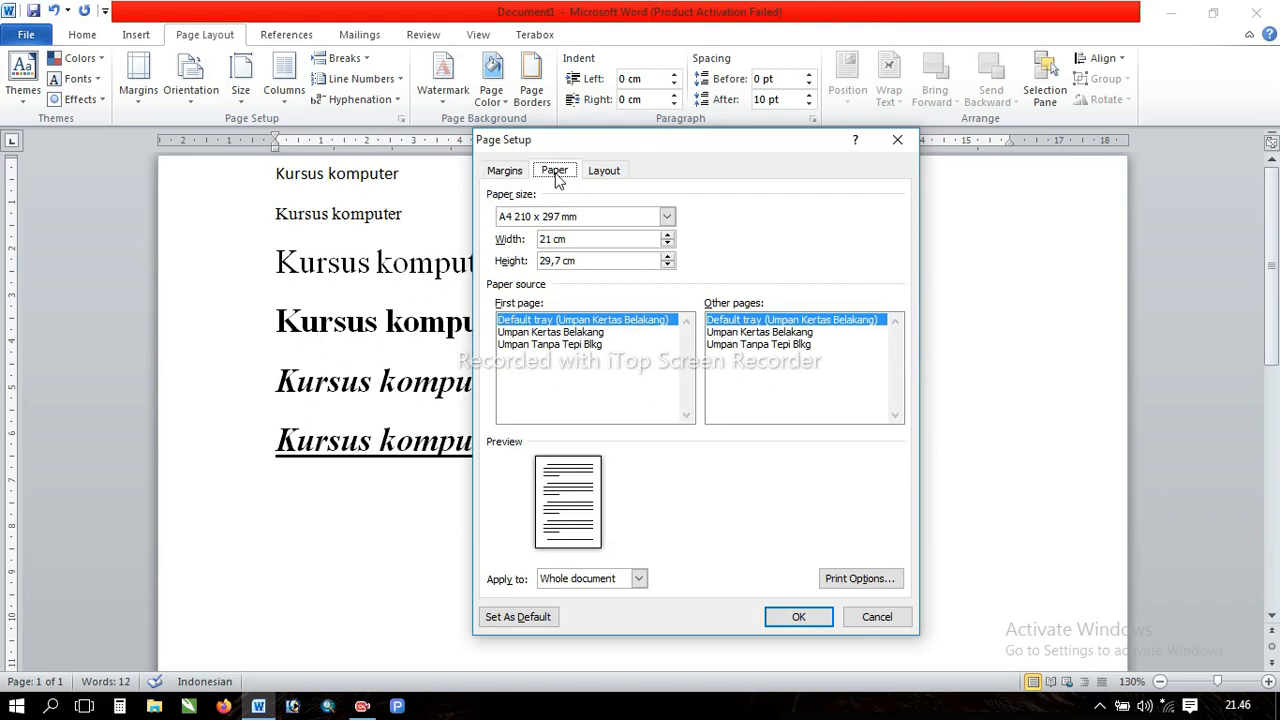
drag(648, 147, 673, 143)
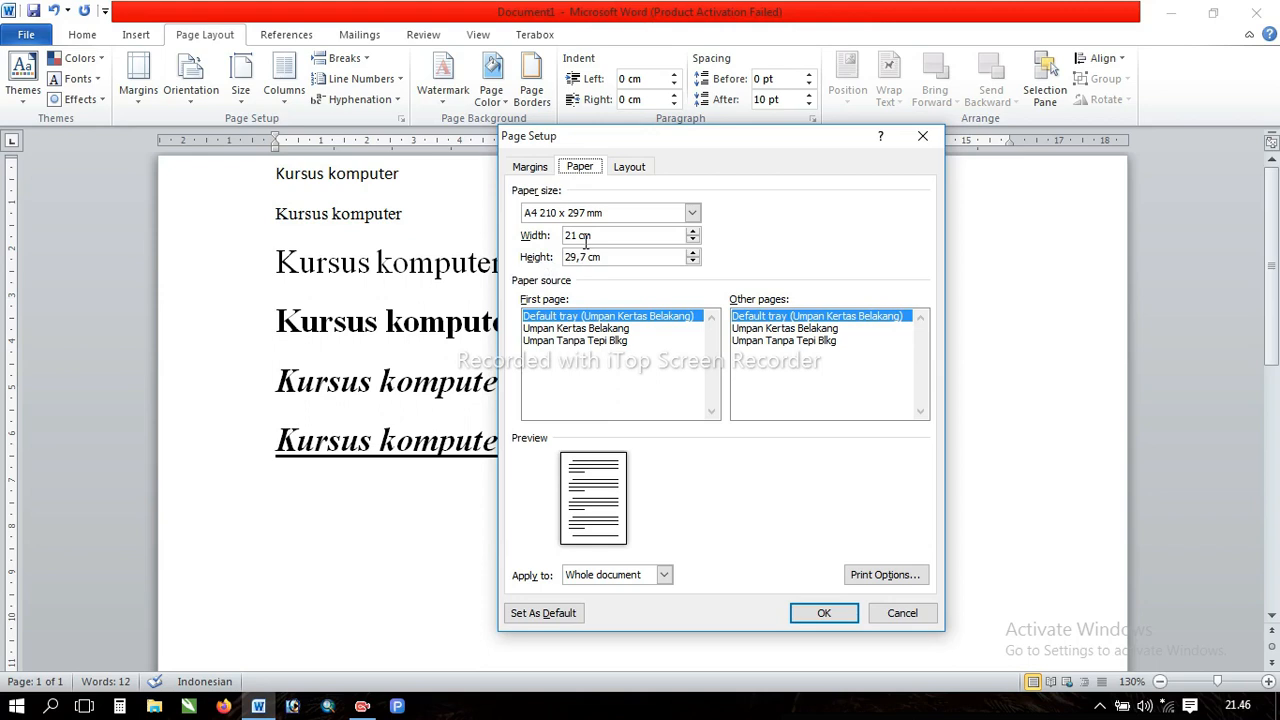
click(580, 237)
text(.59)
Step: Set the custom paper height to 33,02 cm
click(581, 257)
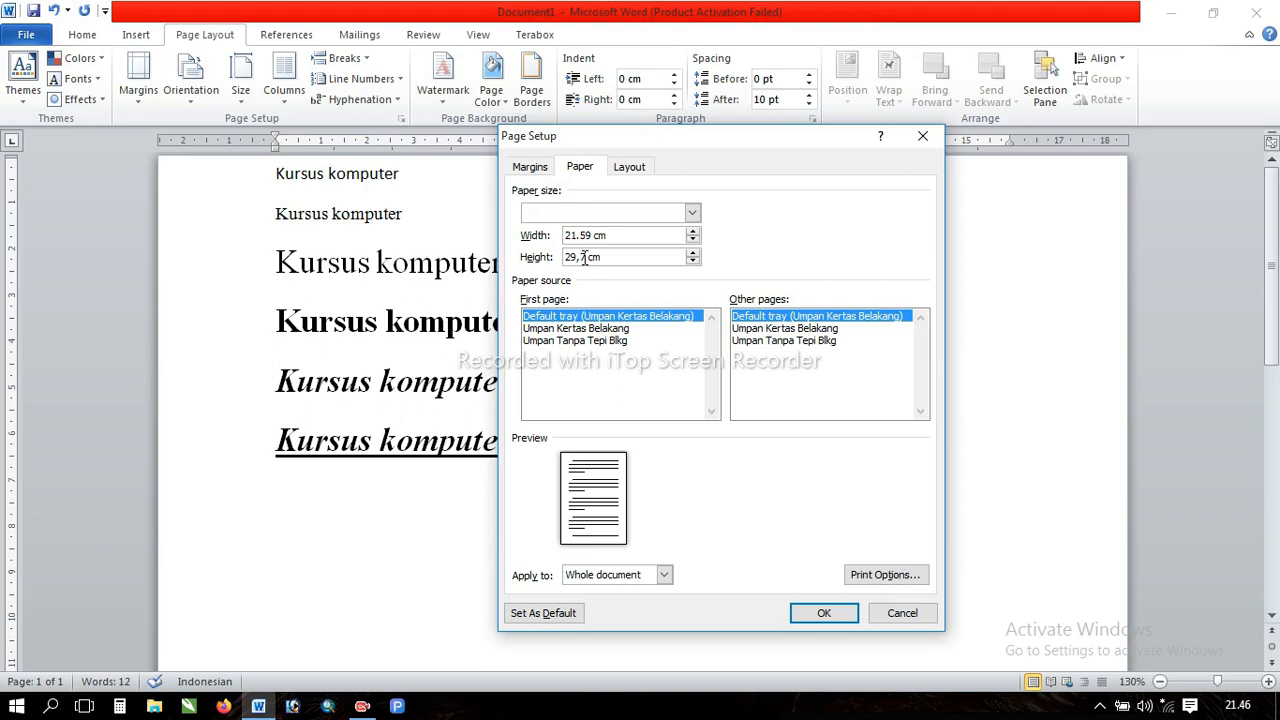
key(BackSpace)
key(BackSpace)
key(BackSpace)
text(33)
key(BackSpace)
text(02)
Step: Correct the custom paper width to 21,59 cm with a decimal comma and apply the page setup to the whole document
click(586, 240)
double_click(586, 240)
key(BackSpace)
text(,59)
drag(702, 137, 768, 76)
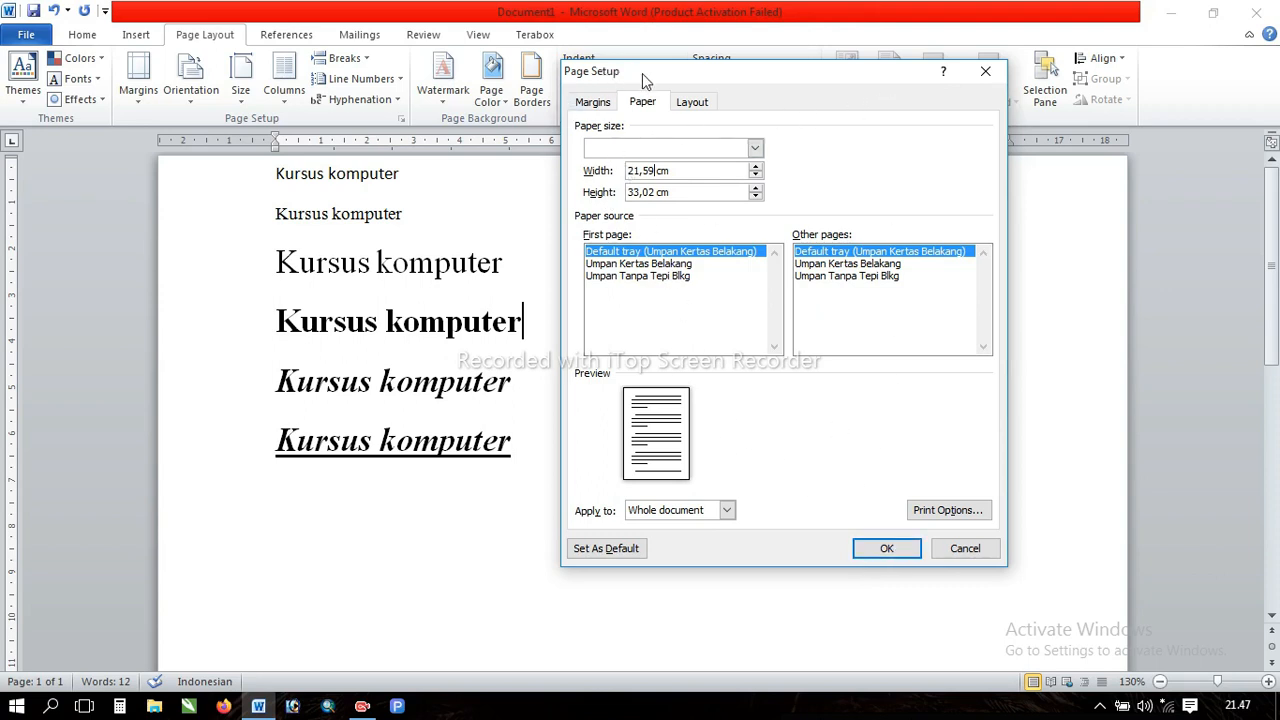
drag(641, 75, 696, 66)
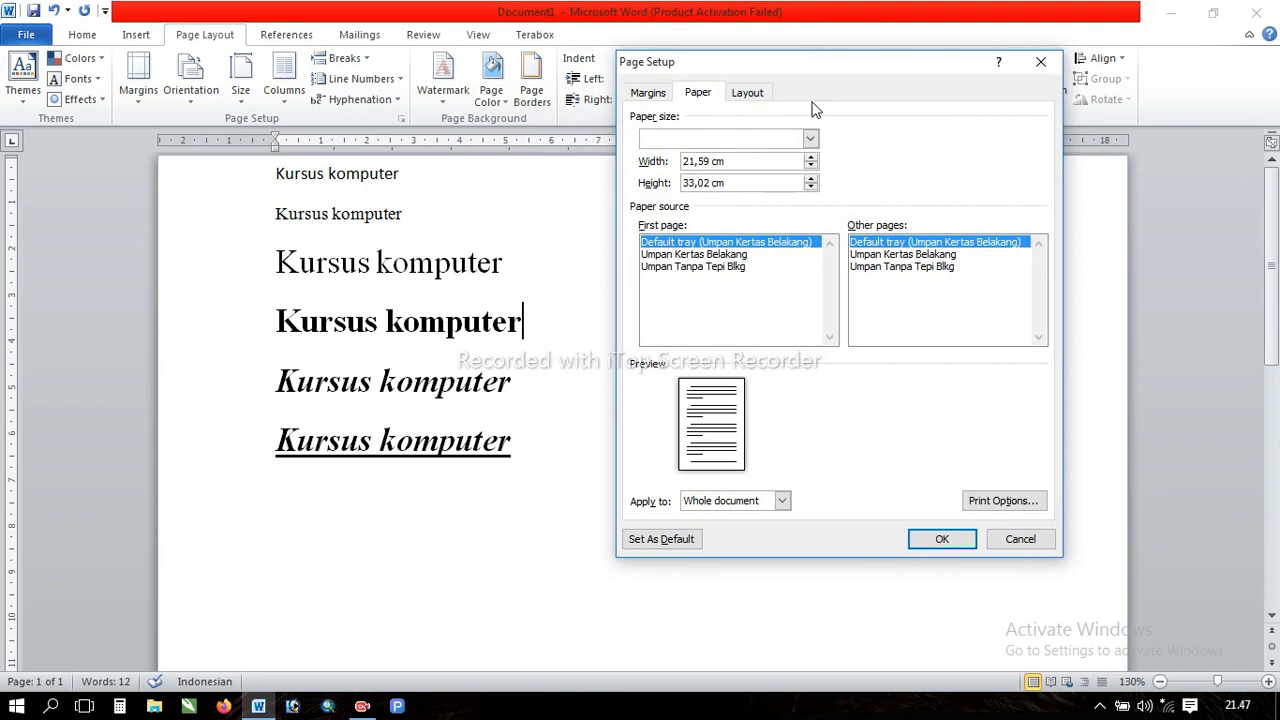
click(926, 540)
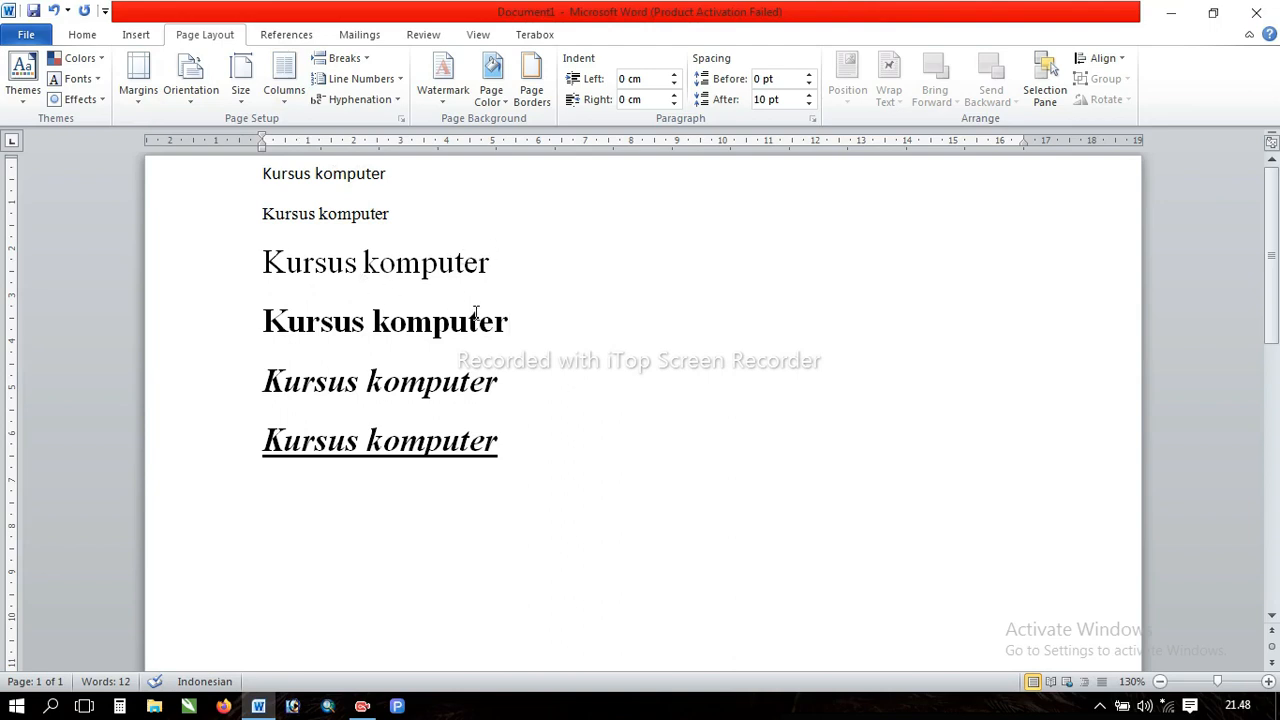
Step: Examine the whole page at its custom paper size
ctrl+scroll(476, 313, down, 5)
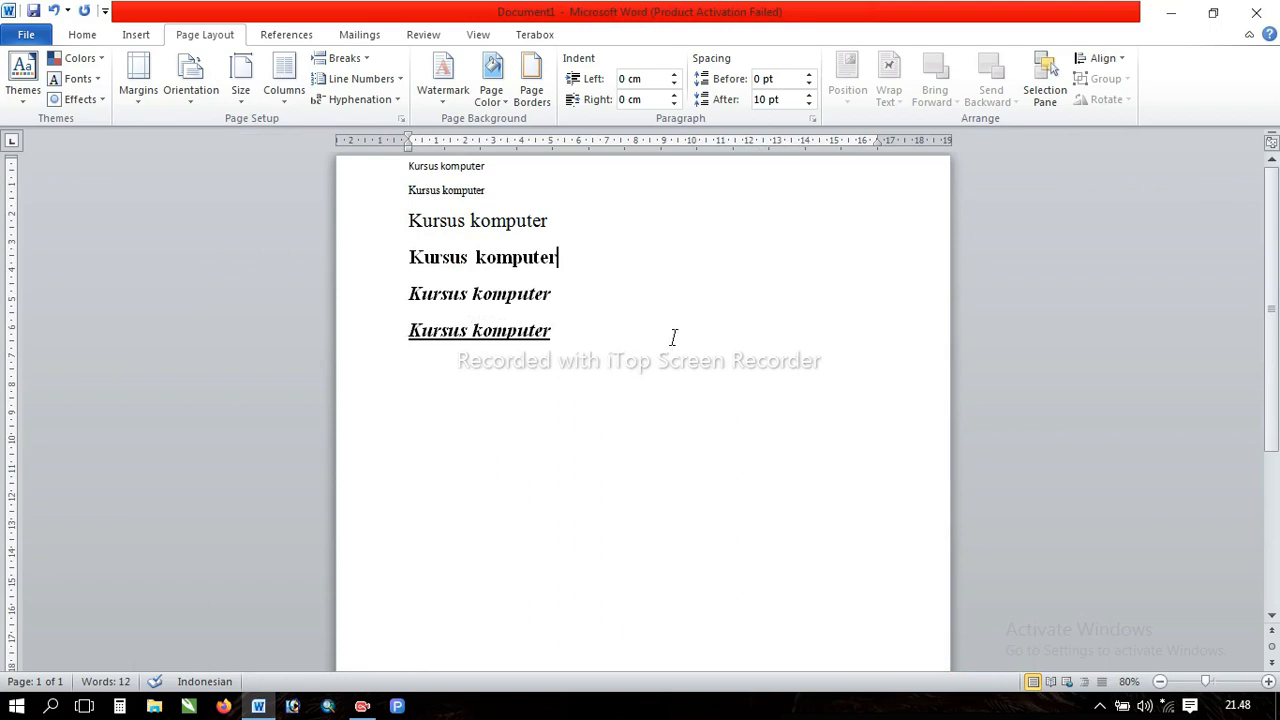
scroll(697, 371, down, 5)
scroll(689, 400, up, 5)
ctrl+scroll(689, 410, down, 4)
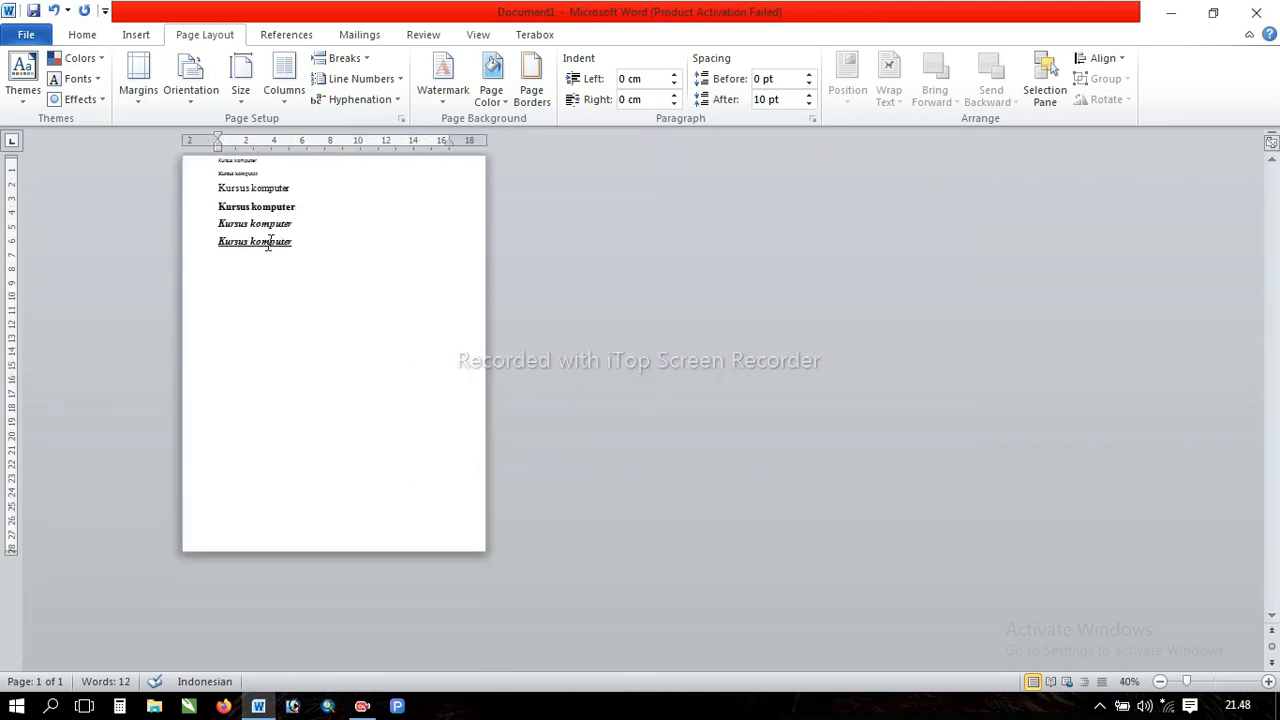
ctrl+scroll(301, 294, up, 4)
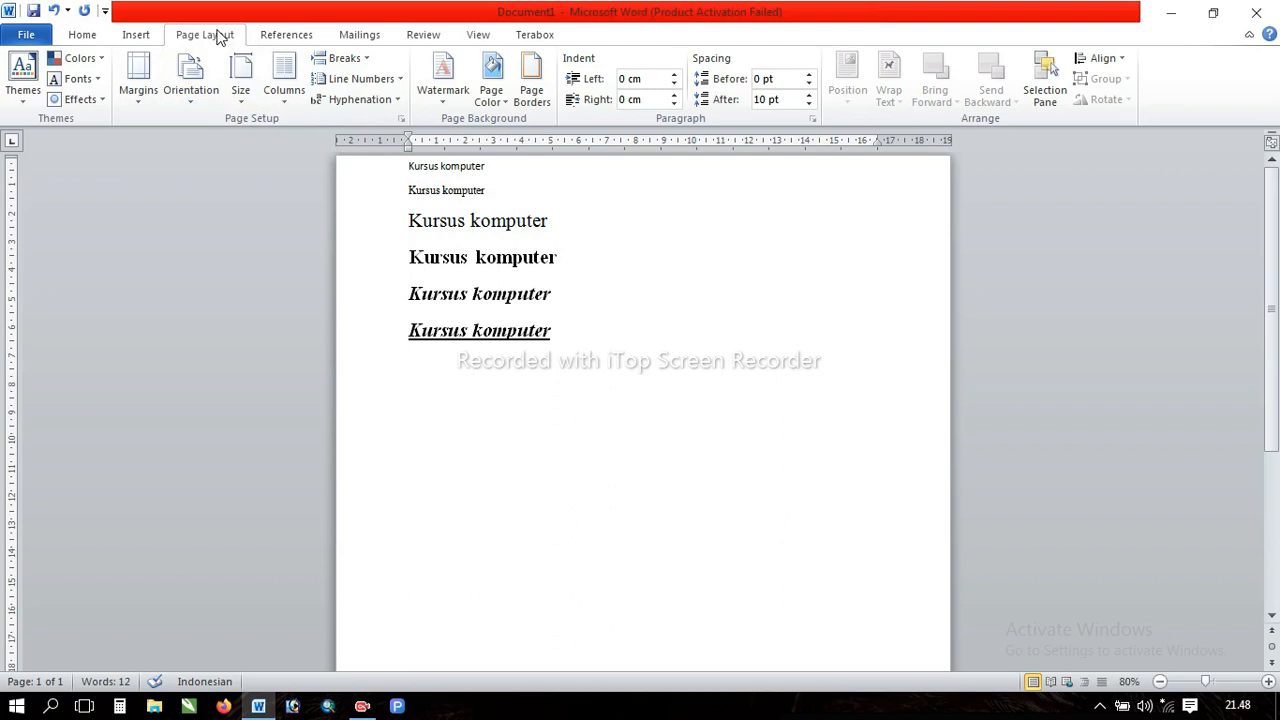
Step: Switch the page orientation to Landscape
click(191, 95)
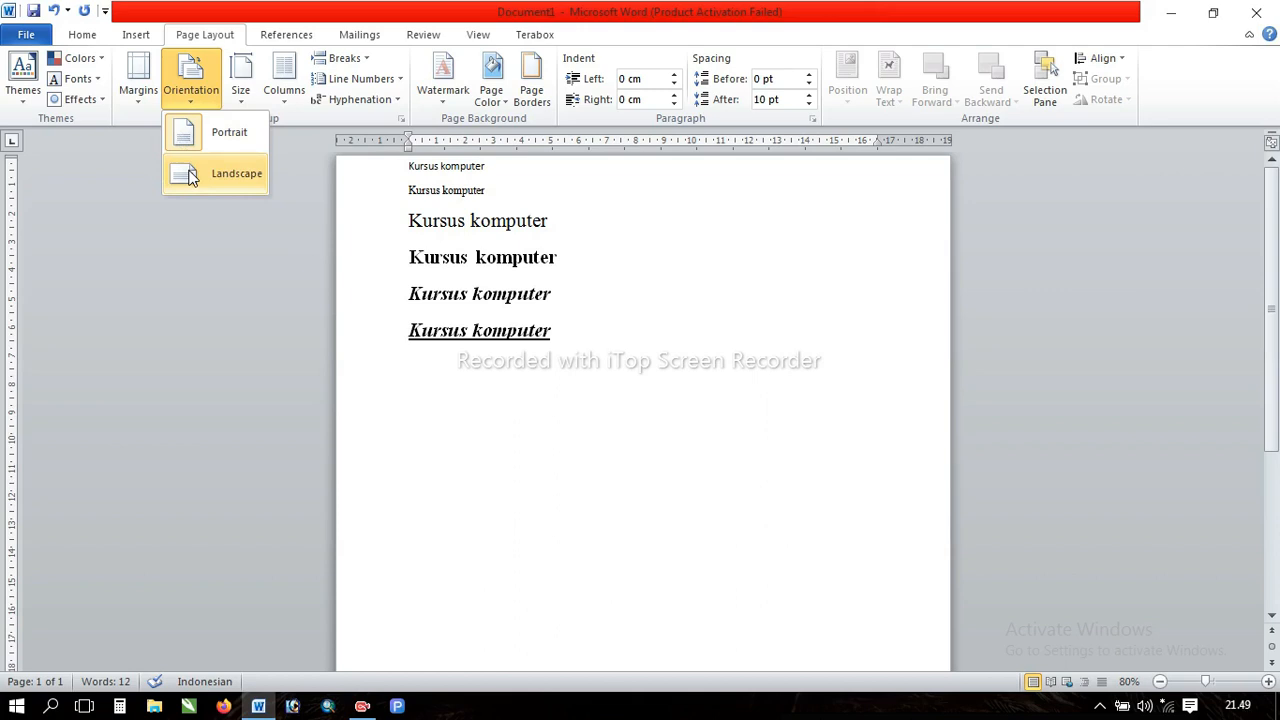
click(190, 175)
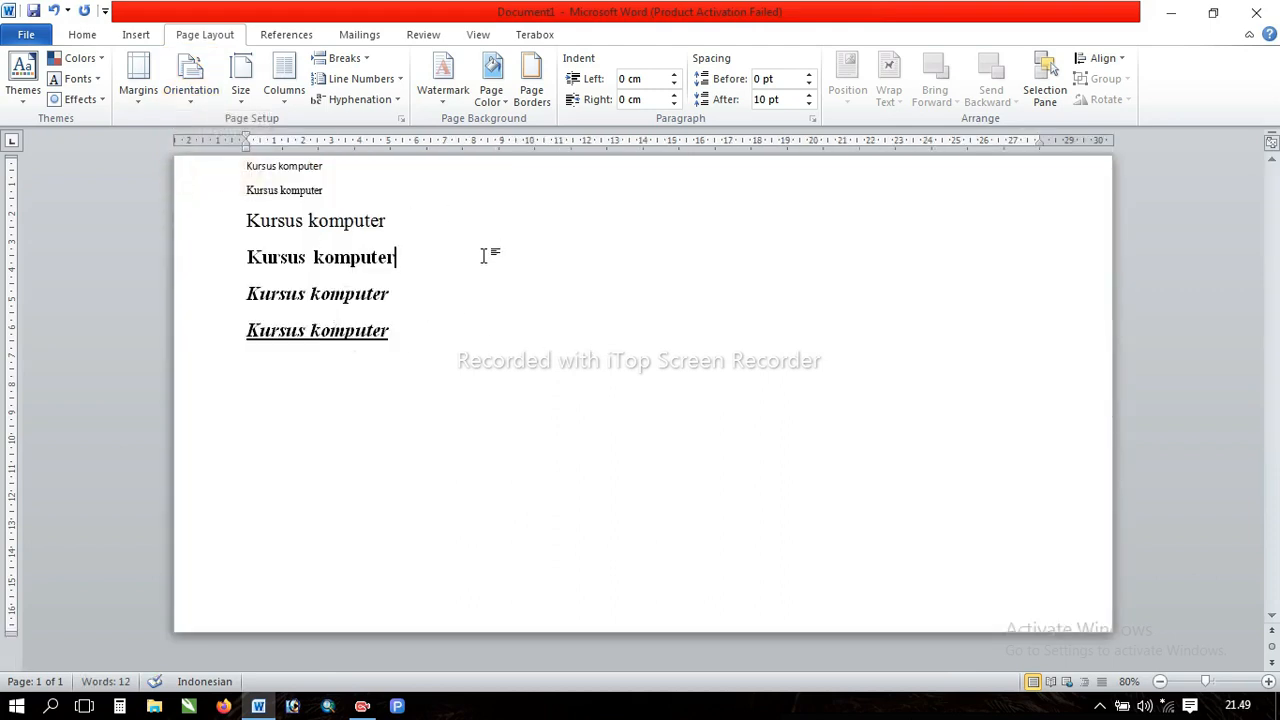
click(200, 102)
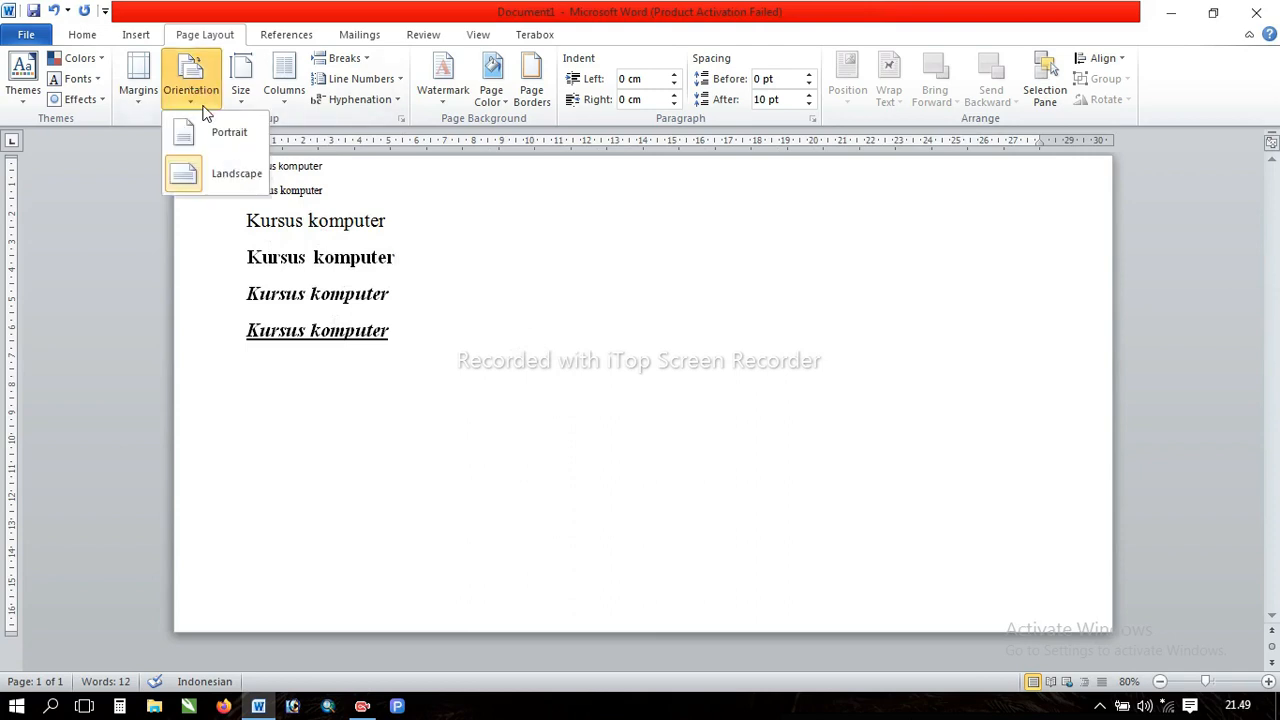
click(470, 262)
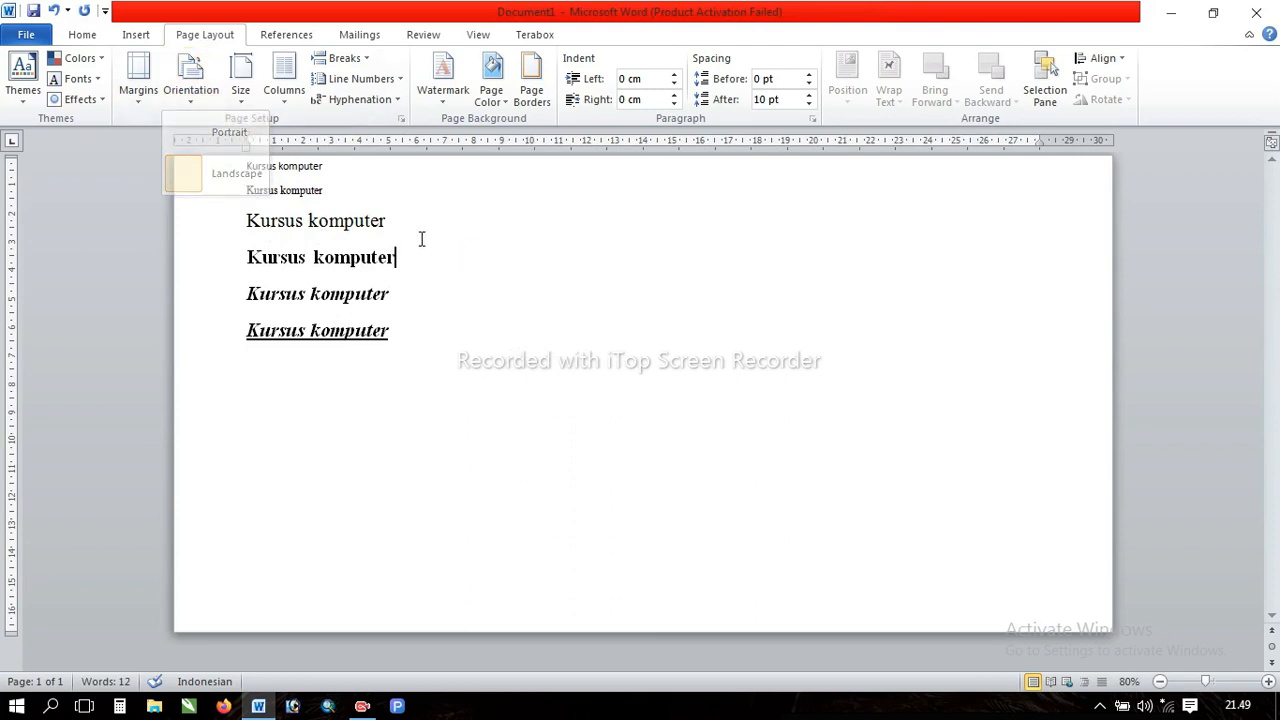
Step: Return the page orientation to Portrait
click(192, 102)
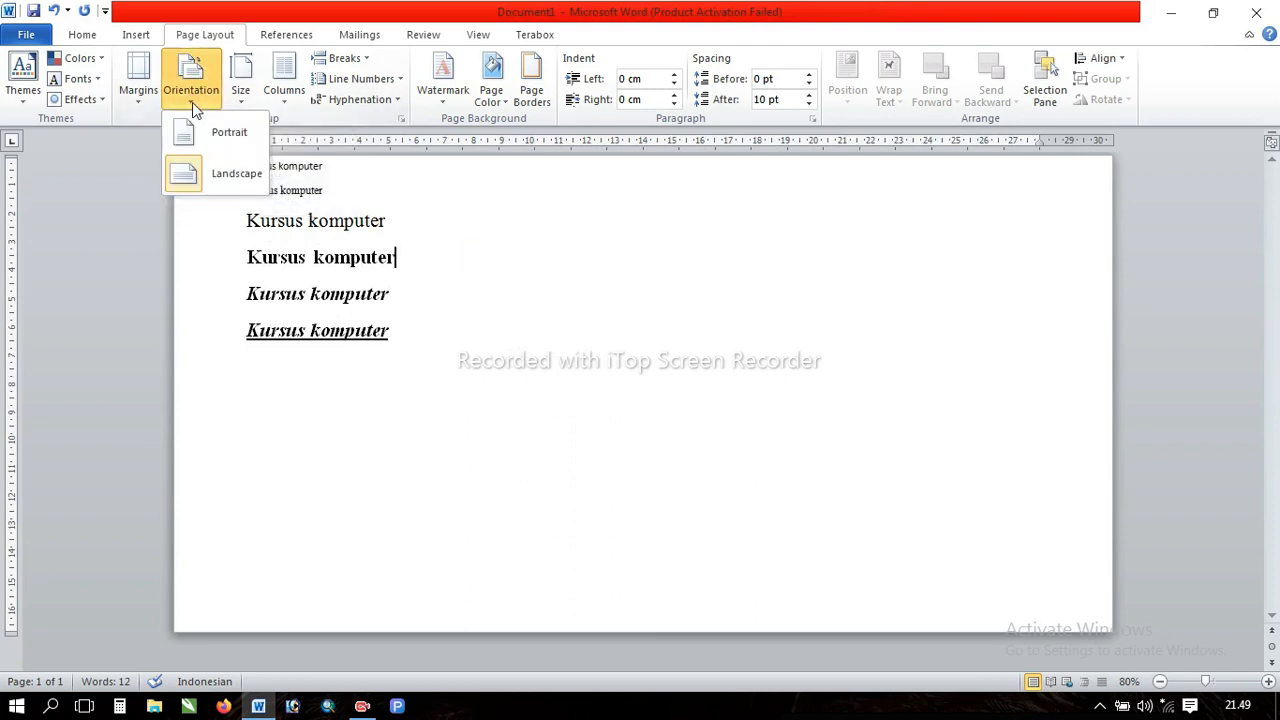
click(218, 147)
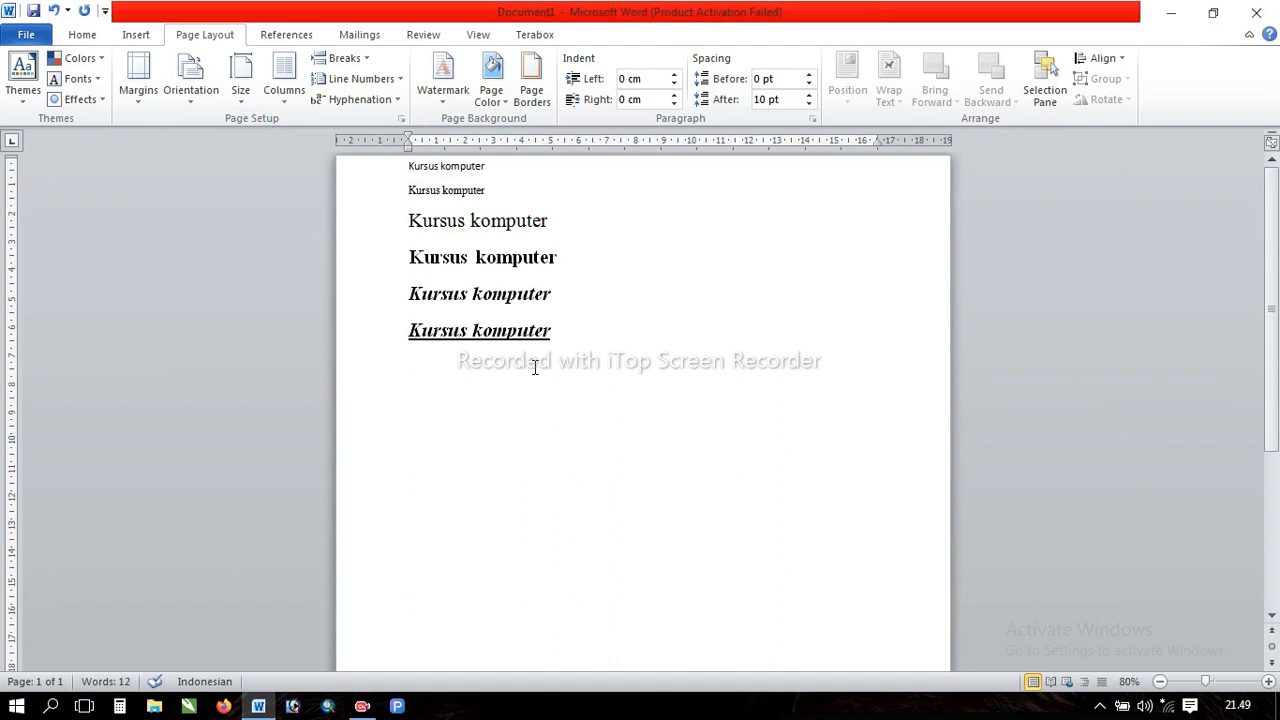
click(194, 108)
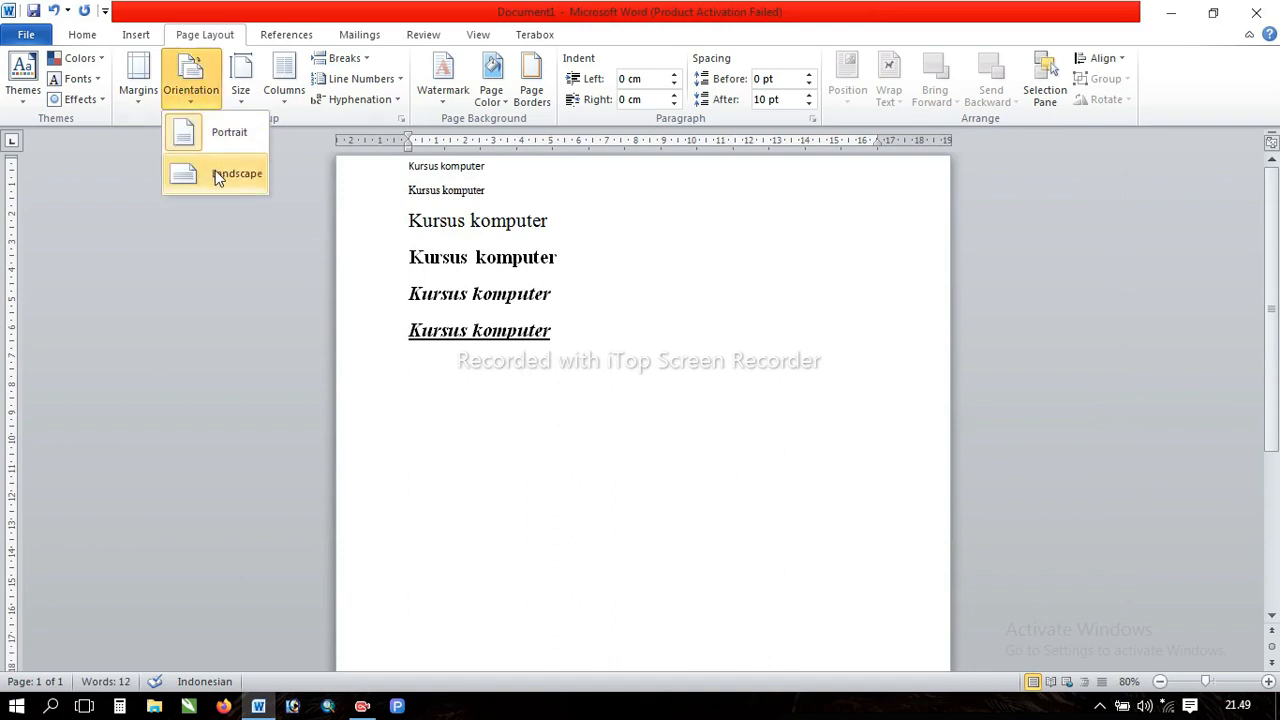
click(627, 335)
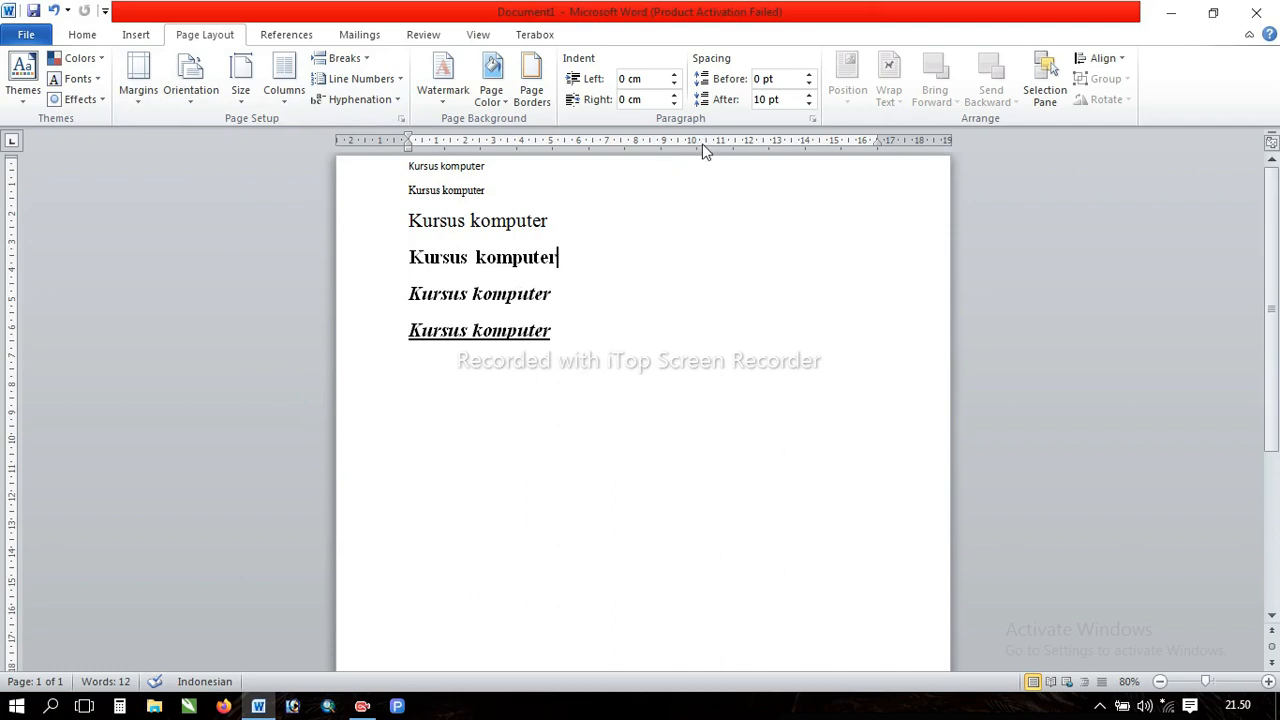
scroll(754, 594, down, 2)
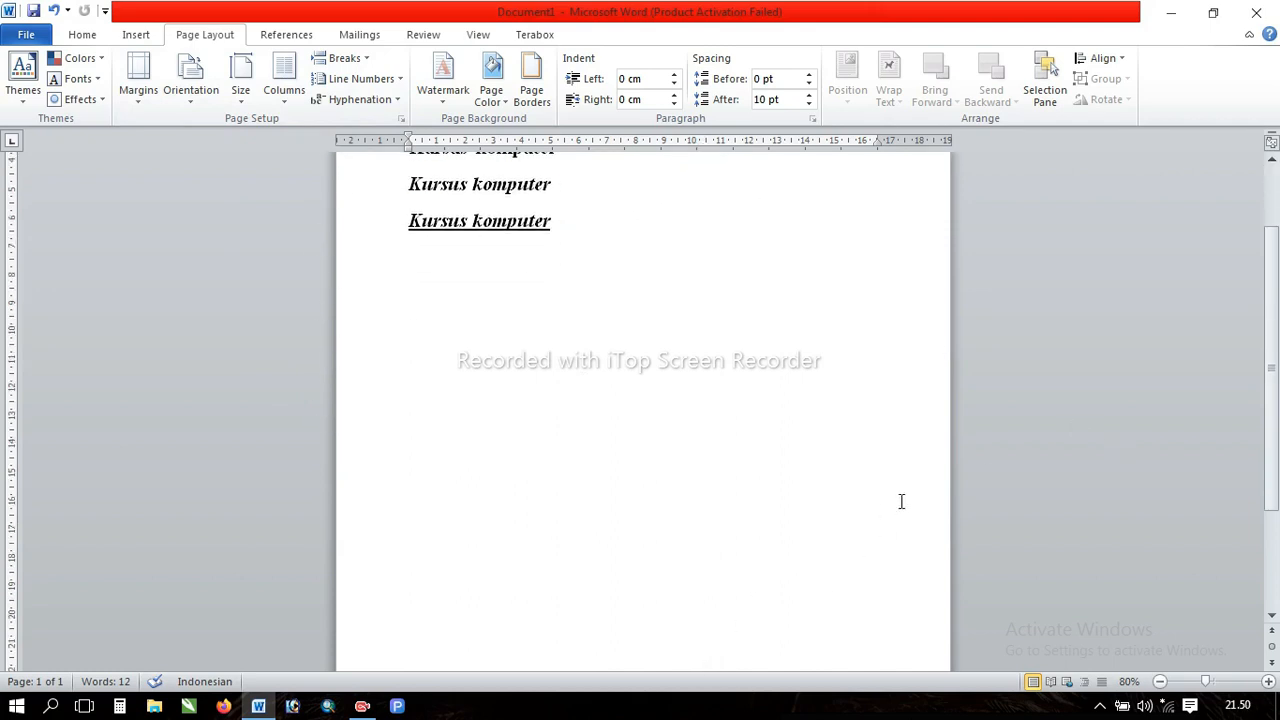
scroll(716, 380, up, 2)
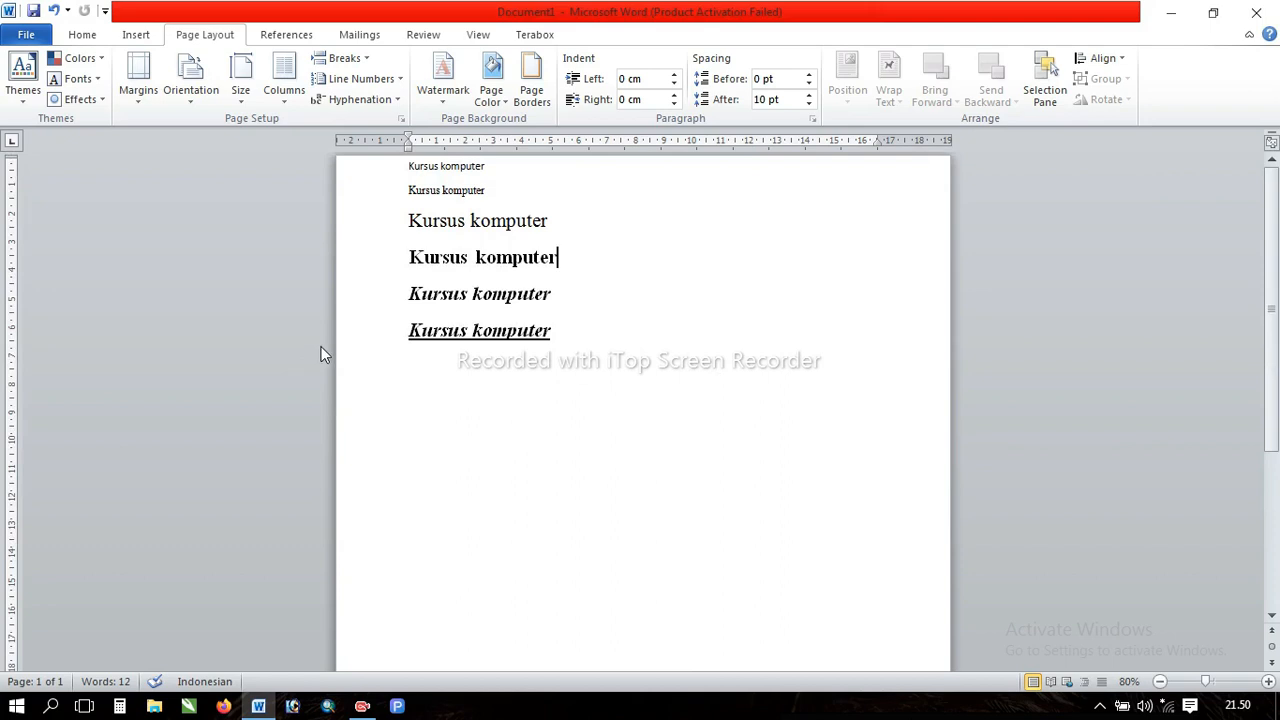
scroll(498, 436, down, 1)
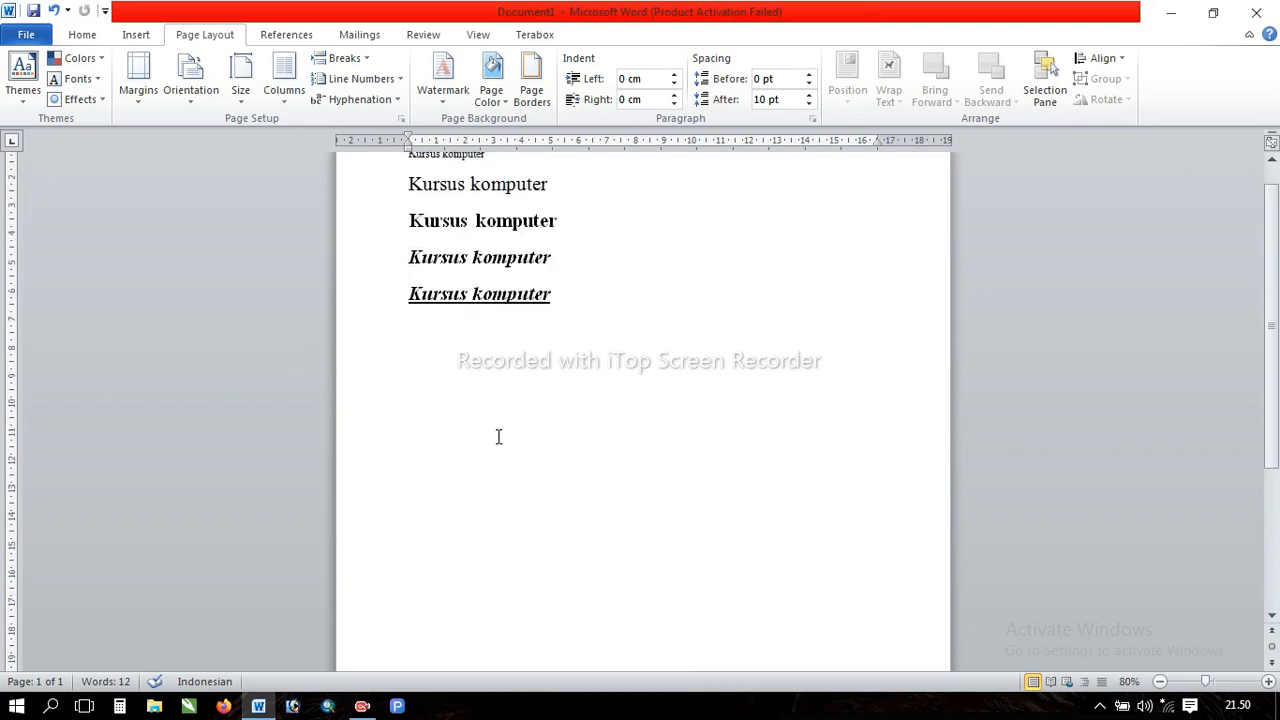
scroll(498, 436, up, 1)
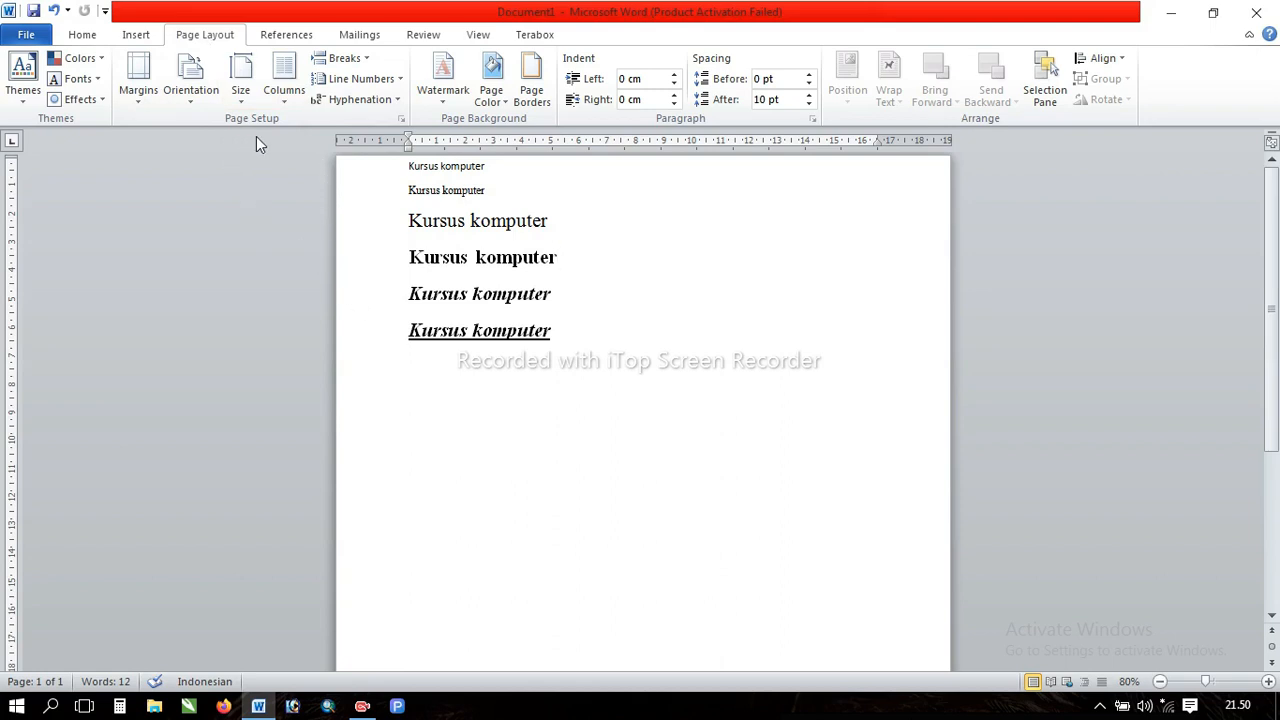
Step: Set the top and left page margins to 3 cm in the Page Setup margin settings
click(401, 122)
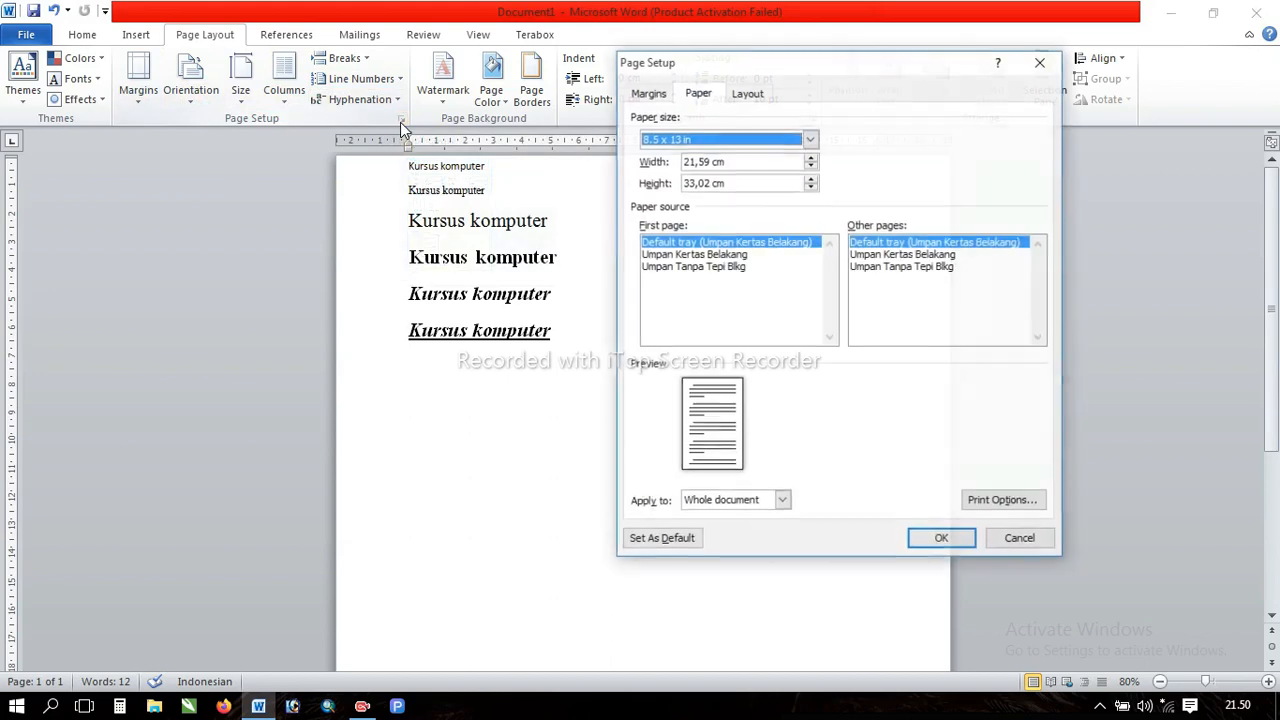
drag(787, 76, 766, 157)
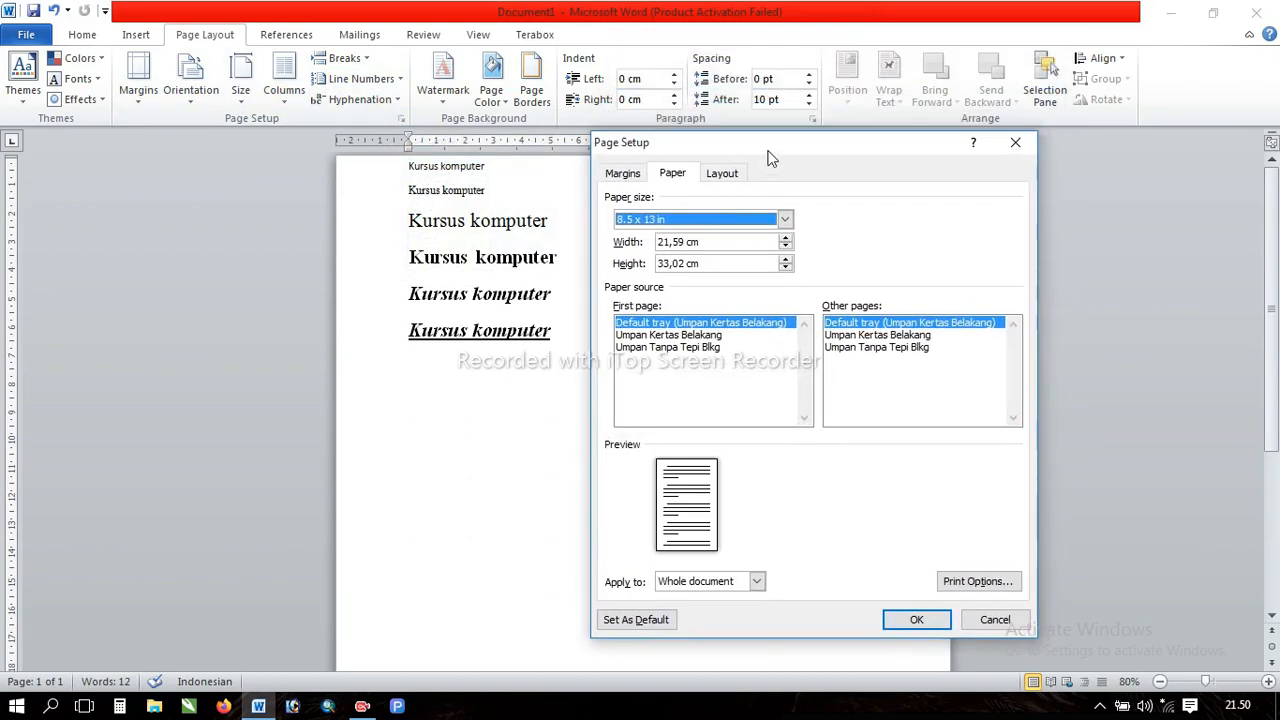
click(625, 176)
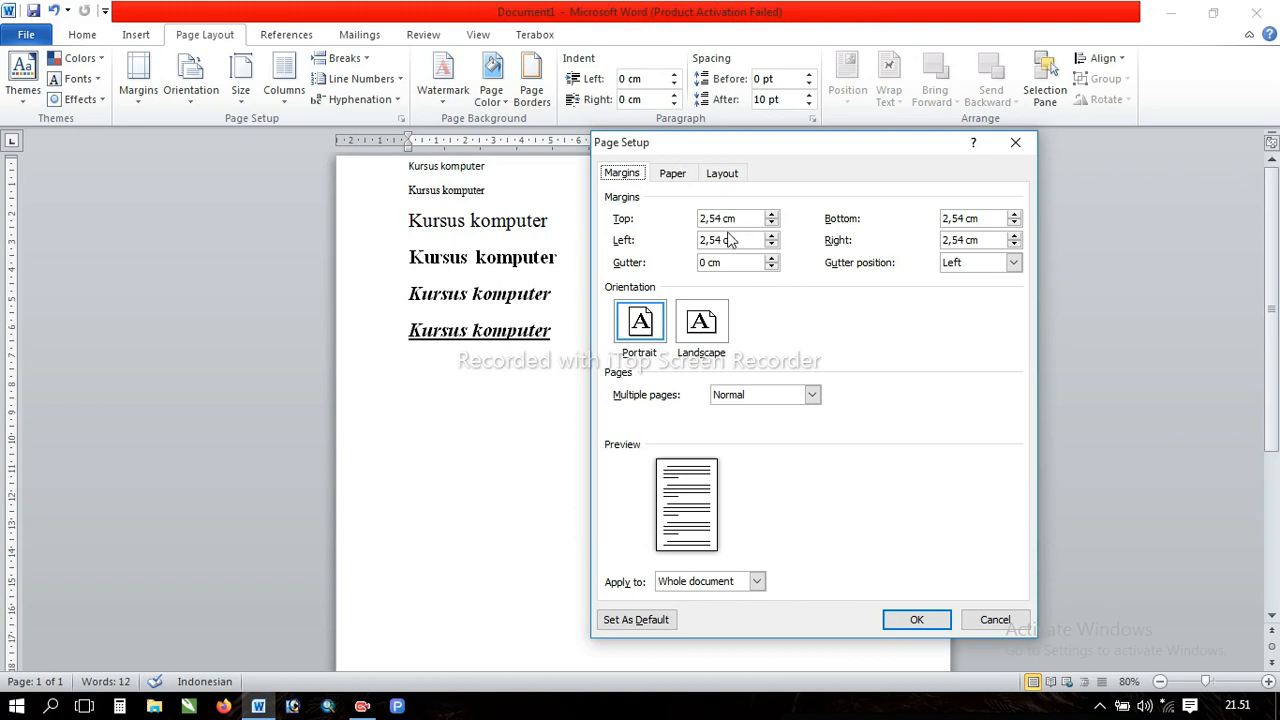
drag(722, 218, 692, 236)
text(3)
drag(730, 240, 700, 241)
text(3)
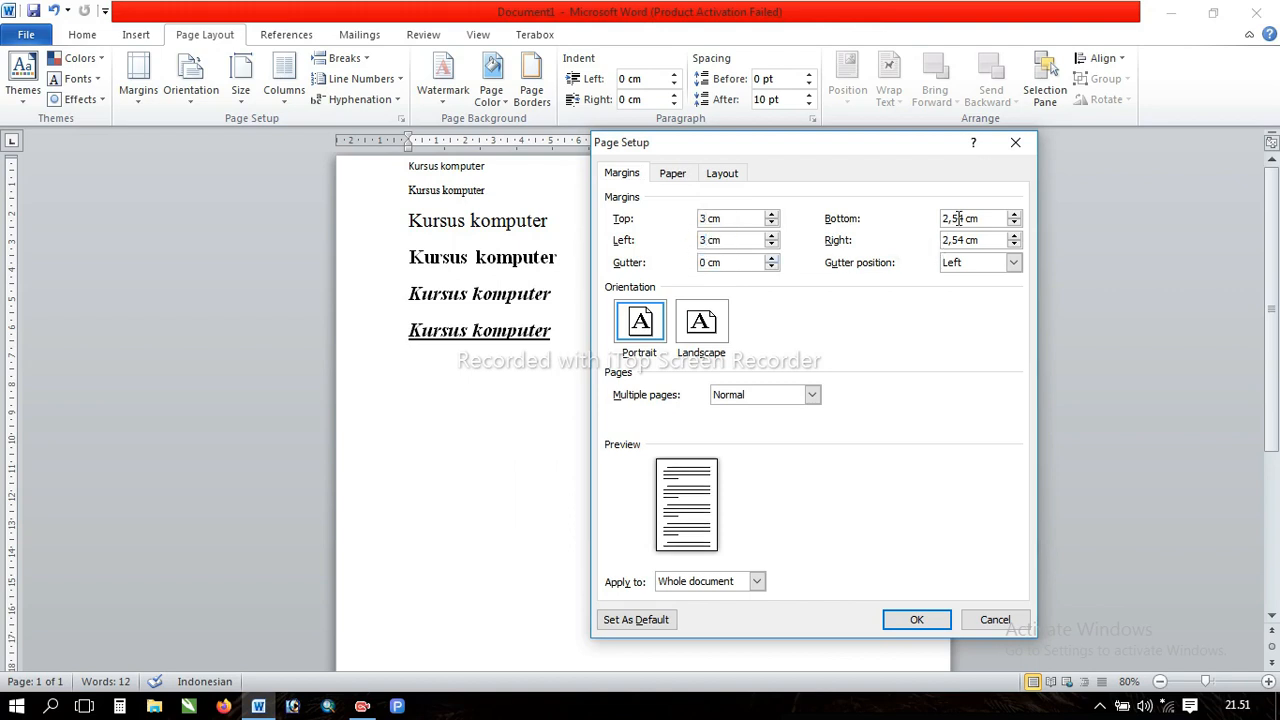
Step: Change the top and left page margins to 4 cm
drag(710, 218, 693, 220)
text(4)
drag(710, 241, 696, 246)
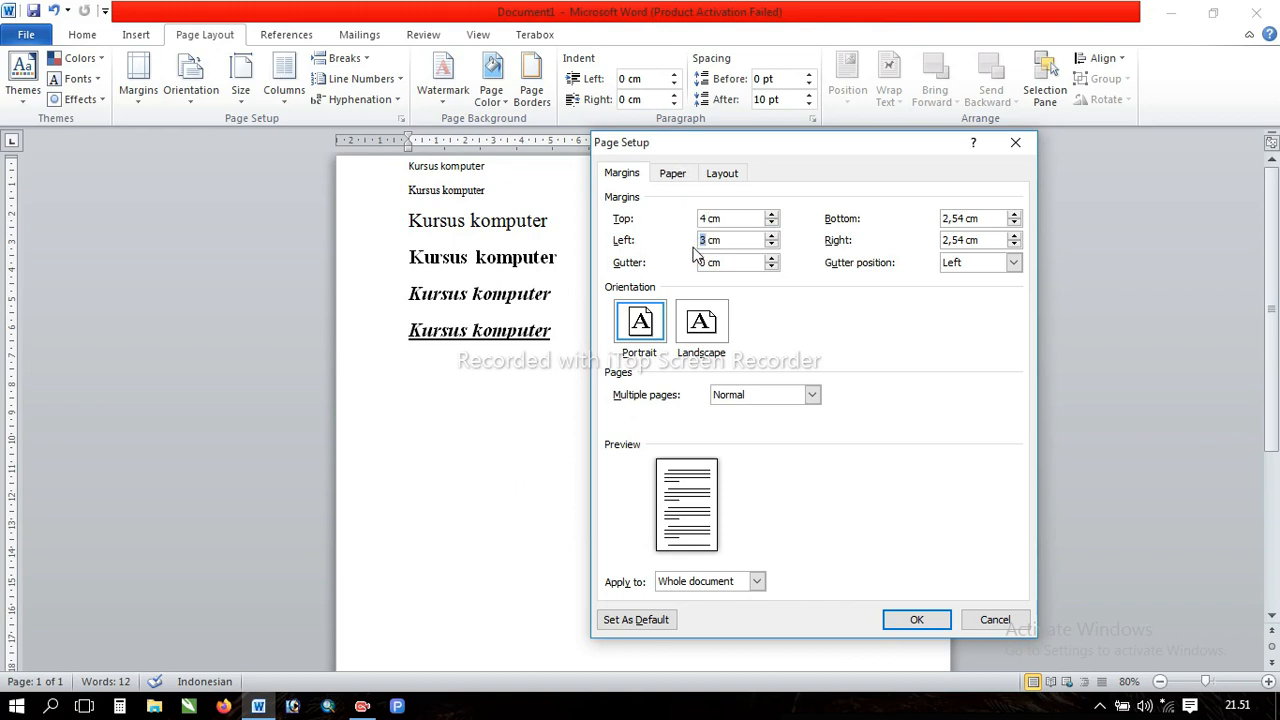
text(4)
Step: Set the bottom and right margins to 3 cm and apply the page setup to the whole document
click(952, 216)
double_click(956, 218)
text(3)
click(956, 240)
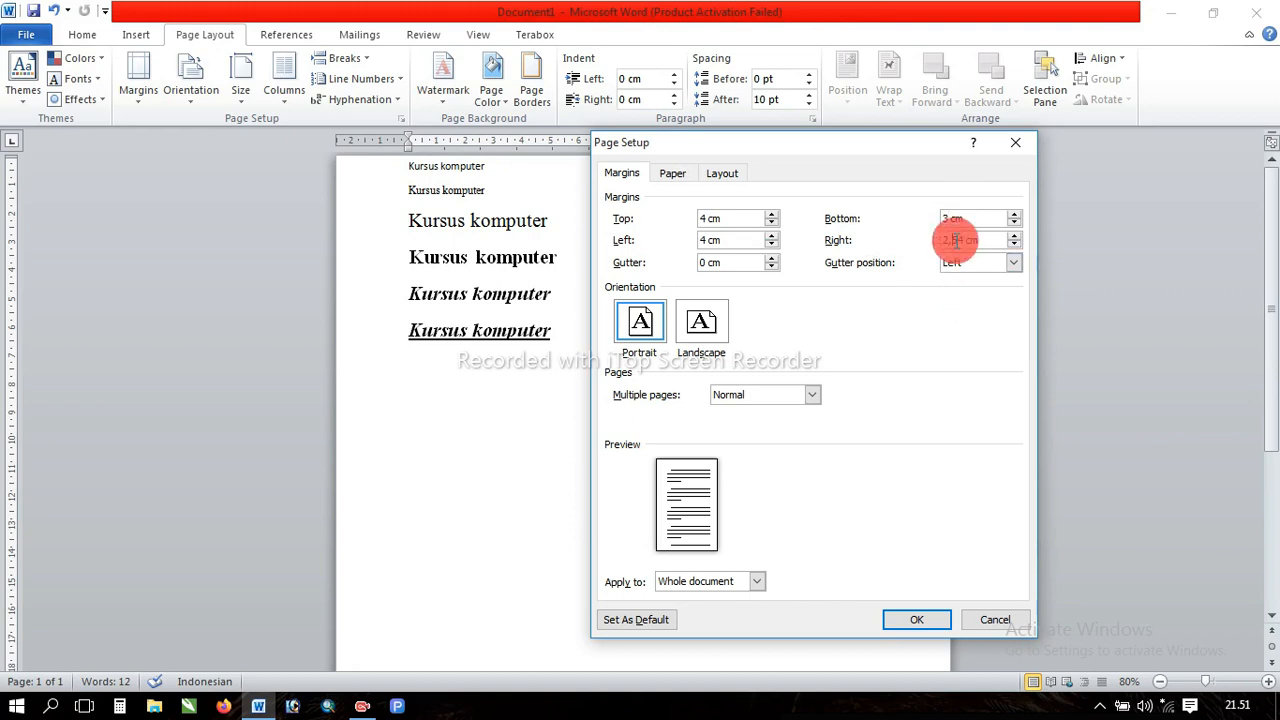
click(958, 240)
drag(941, 240, 962, 240)
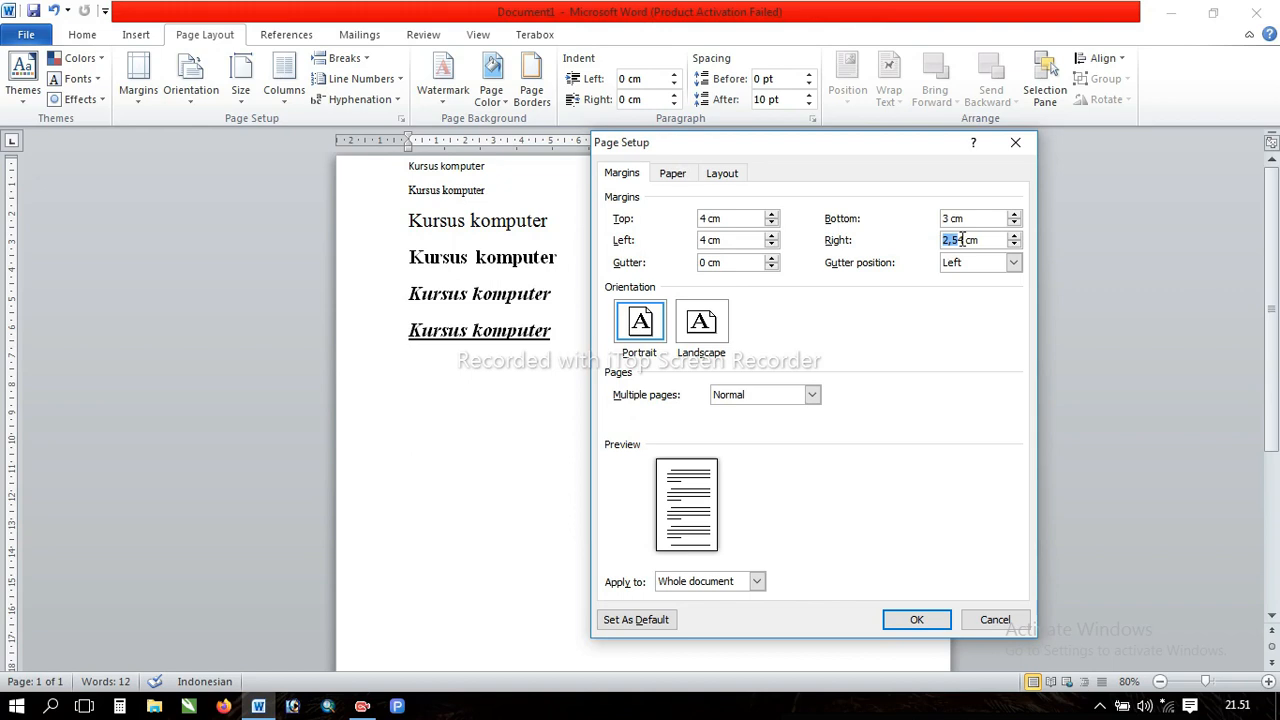
click(962, 240)
drag(965, 240, 922, 245)
text(3)
click(893, 621)
Step: Turn on the display of text boundaries in the advanced Word options
scroll(643, 408, down, 2)
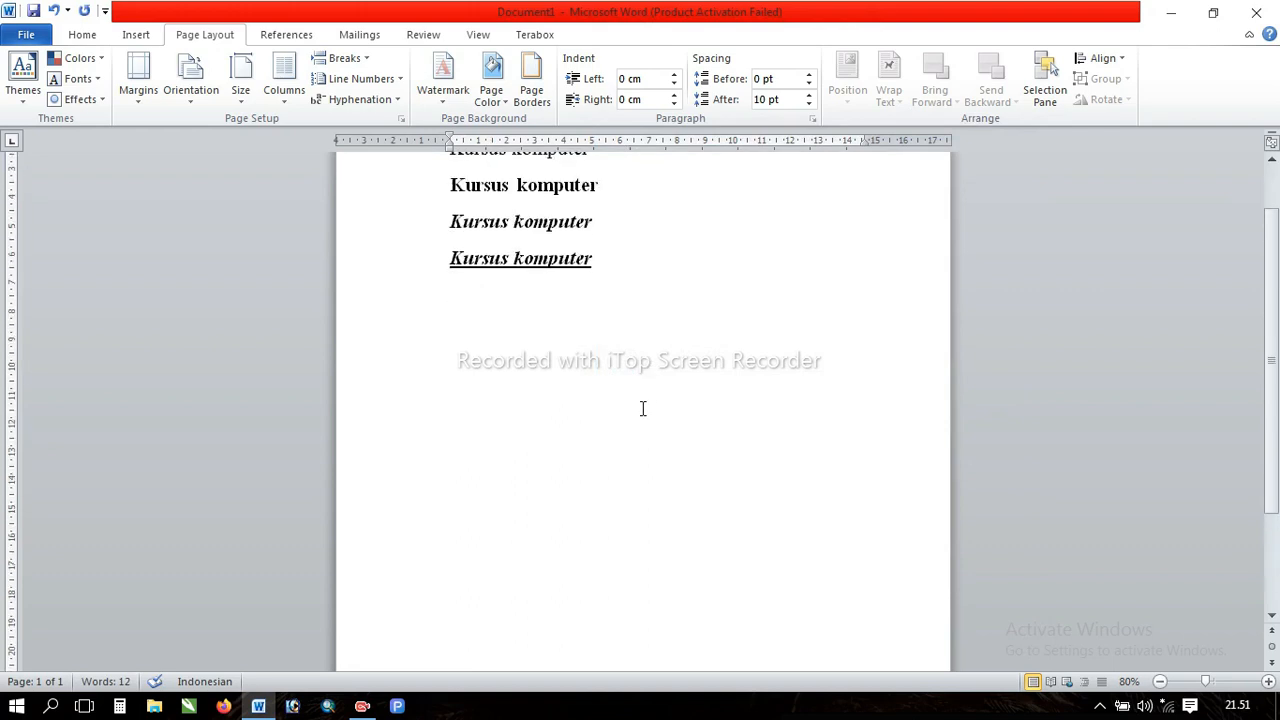
scroll(643, 408, up, 1)
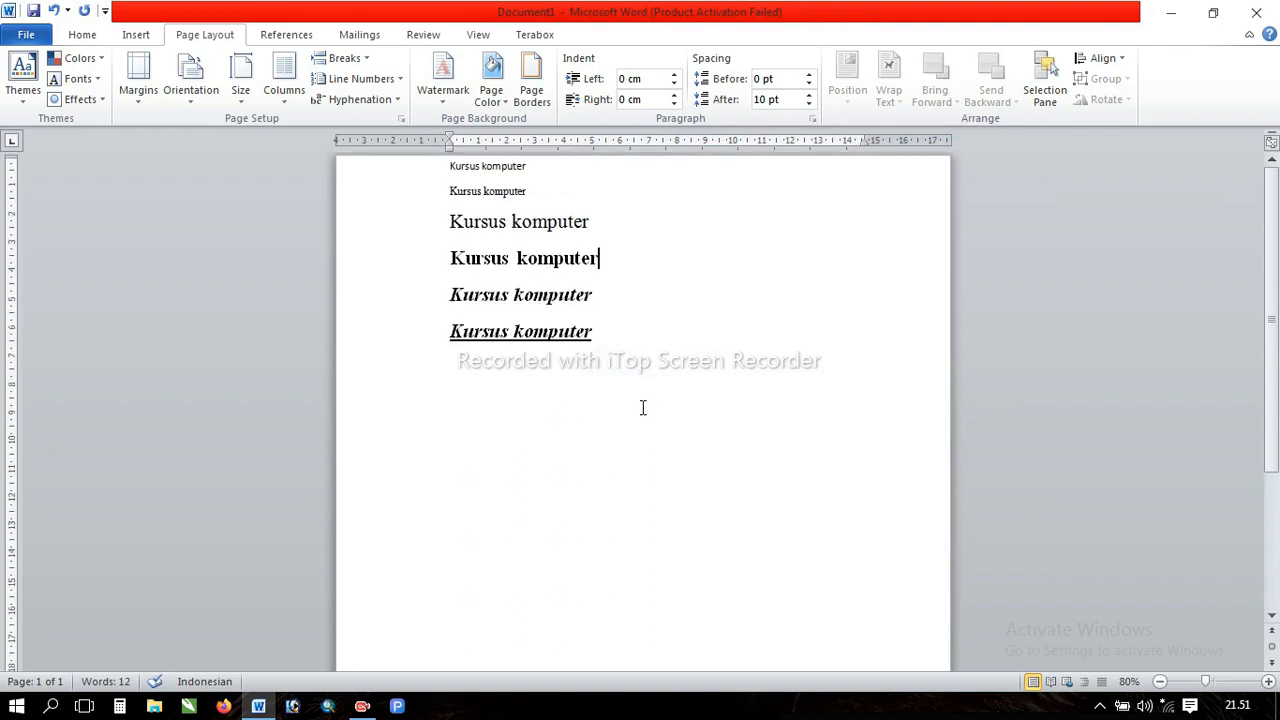
right_click(569, 31)
right_click(540, 34)
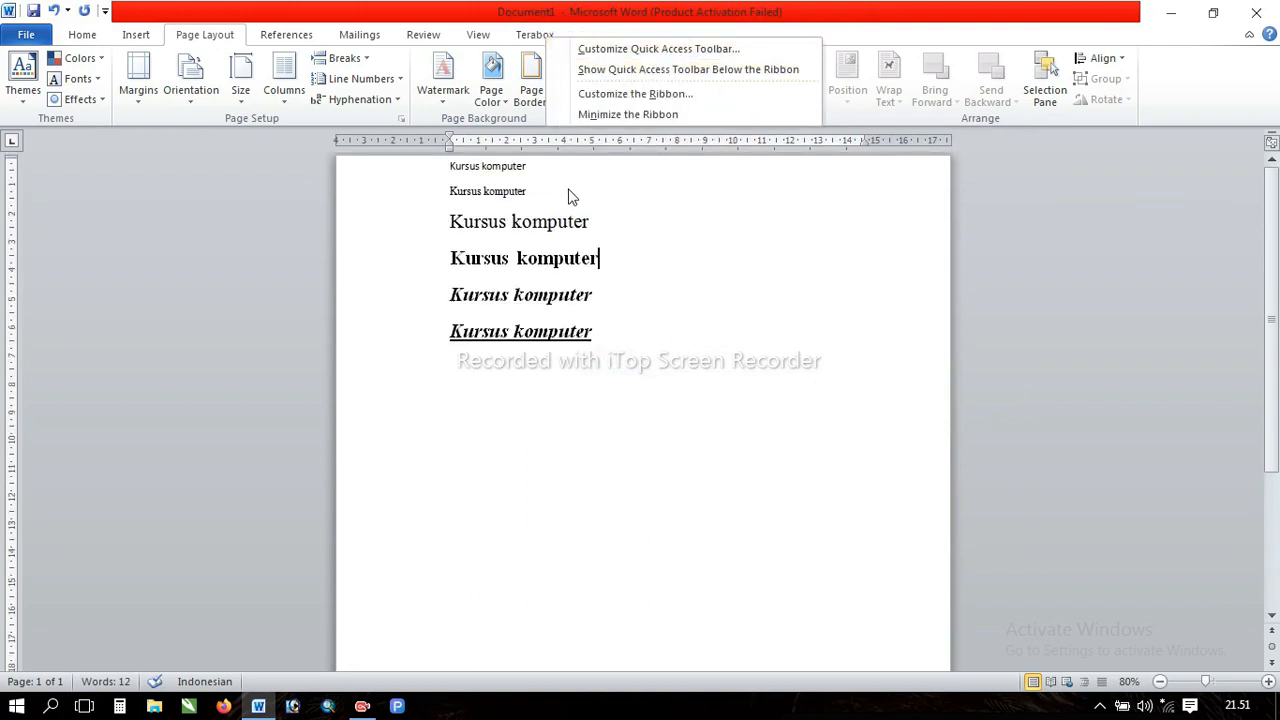
click(631, 50)
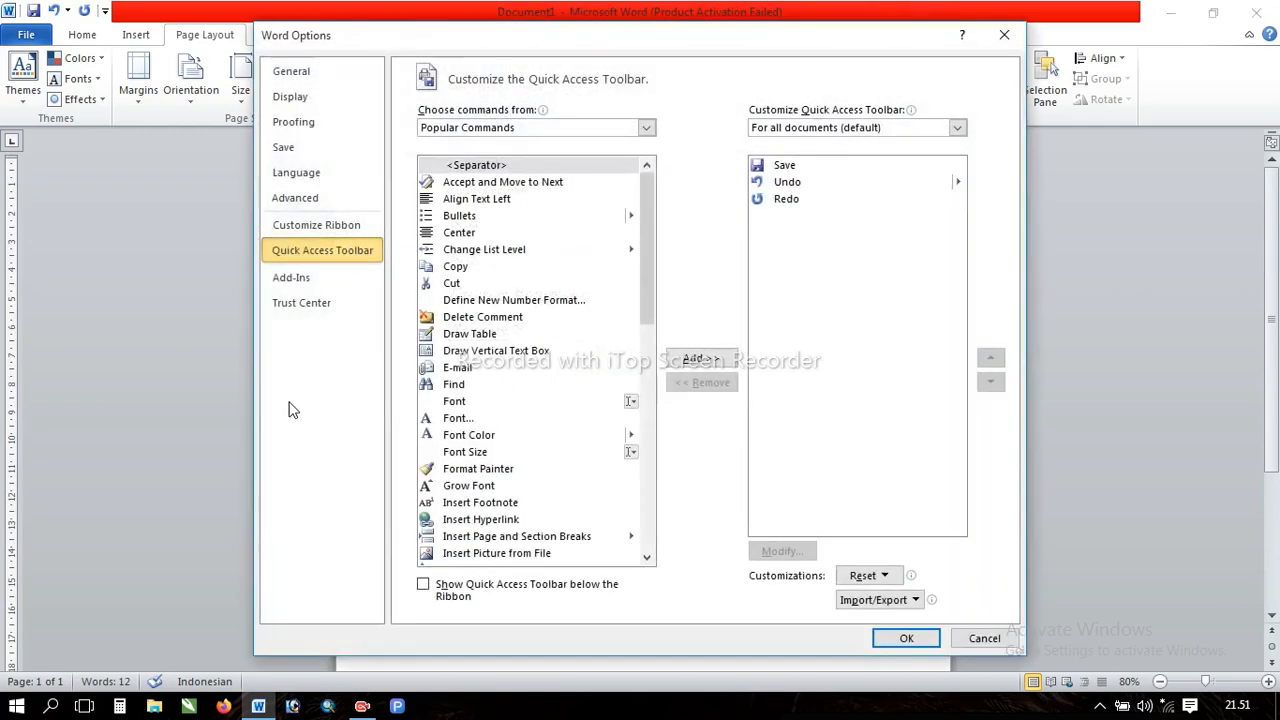
click(296, 174)
click(300, 198)
scroll(680, 385, down, 4)
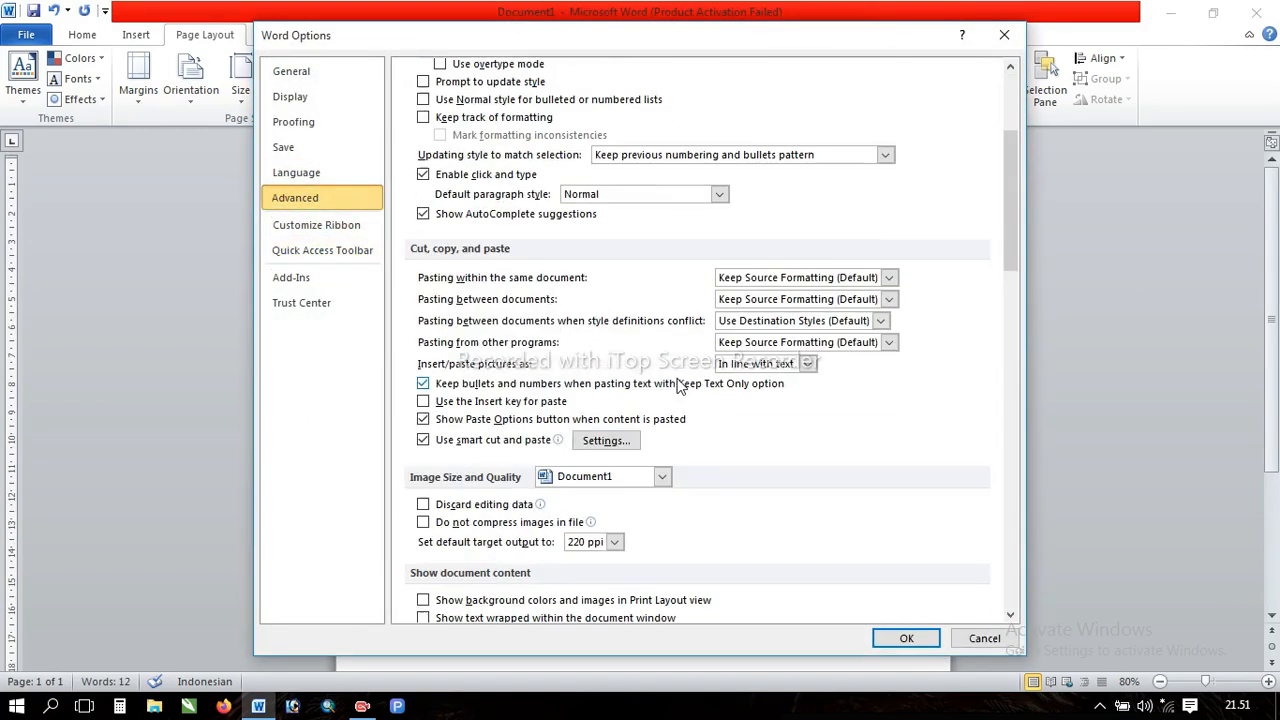
scroll(680, 385, down, 3)
click(462, 484)
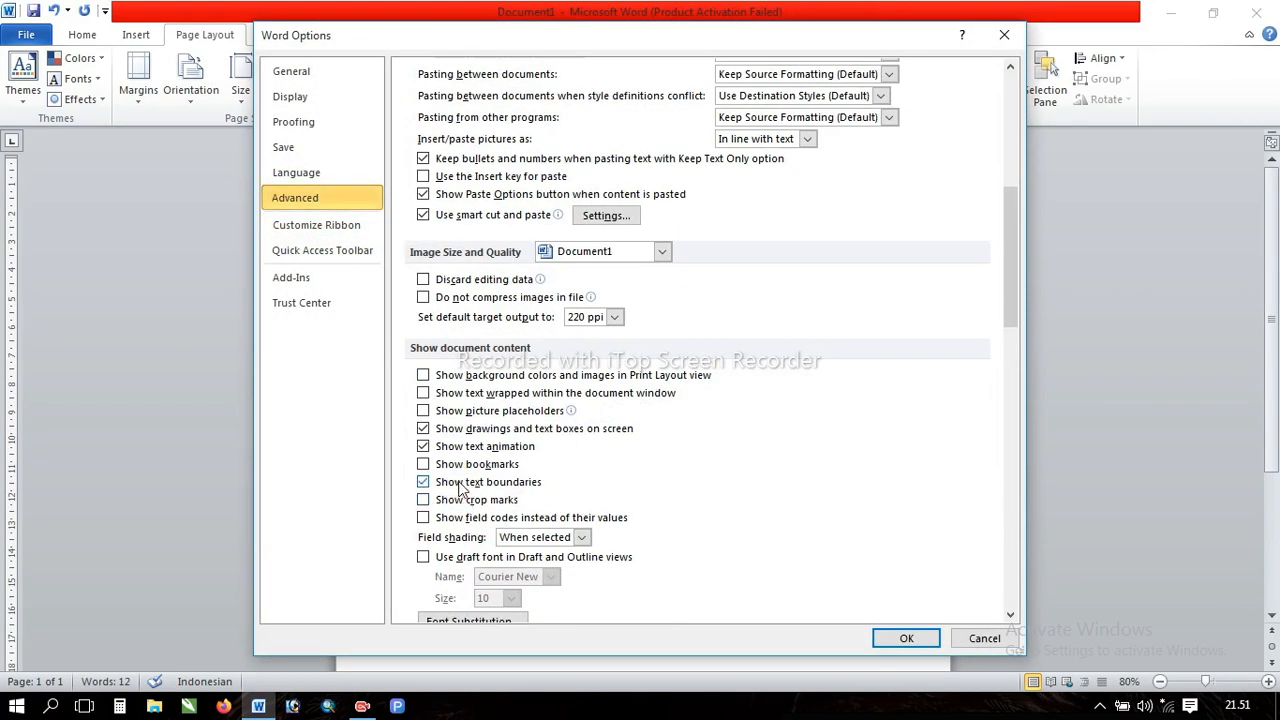
click(904, 638)
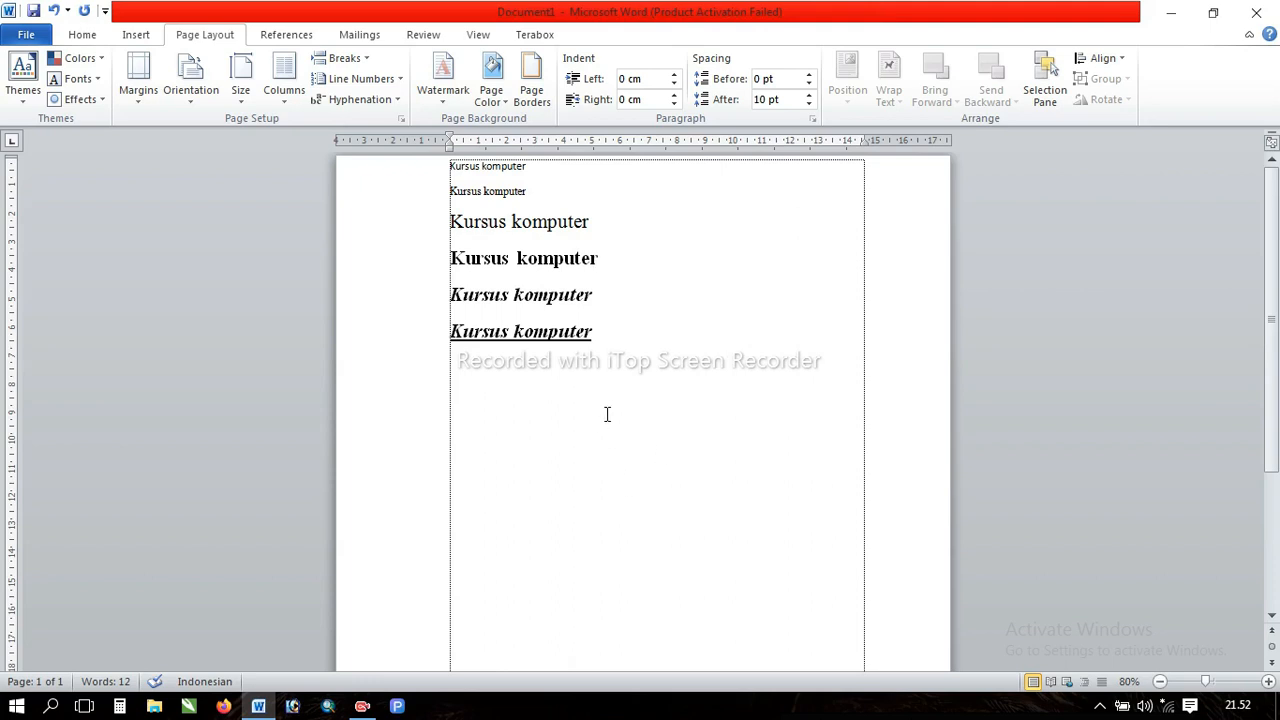
Step: Examine the text boundaries down the page and the list of preset margins
scroll(609, 410, down, 4)
scroll(610, 410, up, 4)
scroll(698, 620, down, 3)
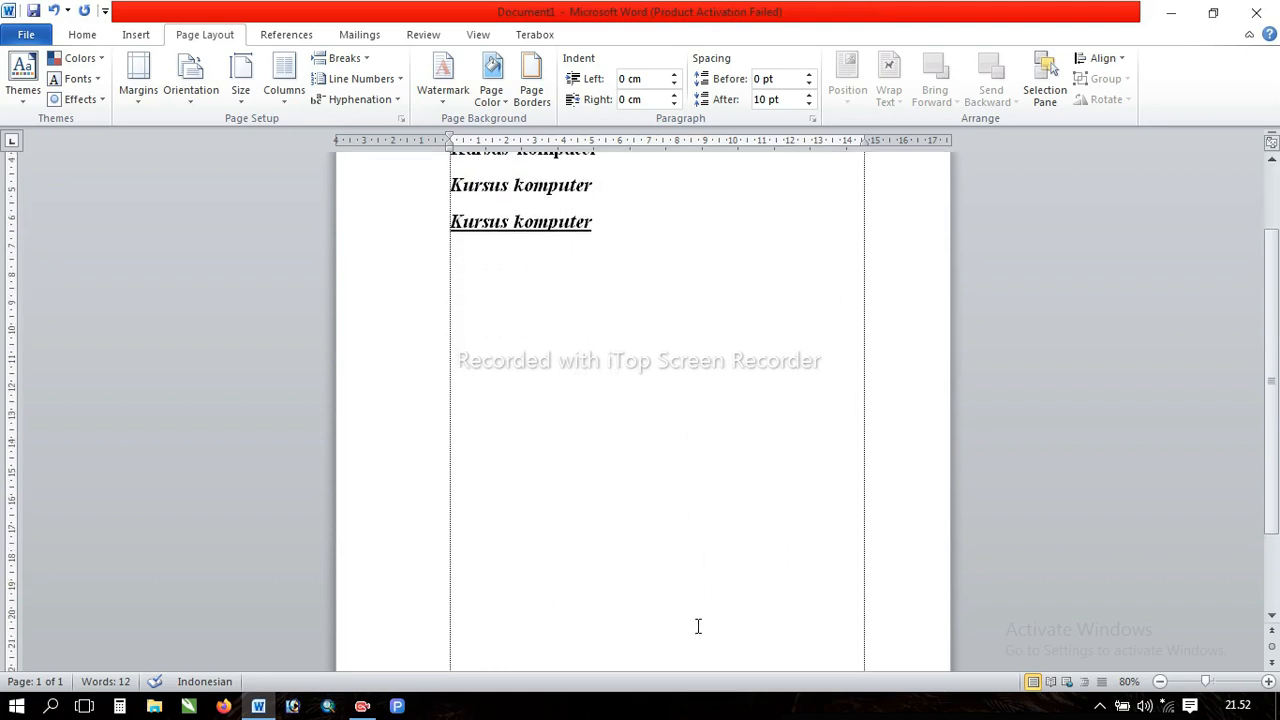
scroll(698, 622, up, 3)
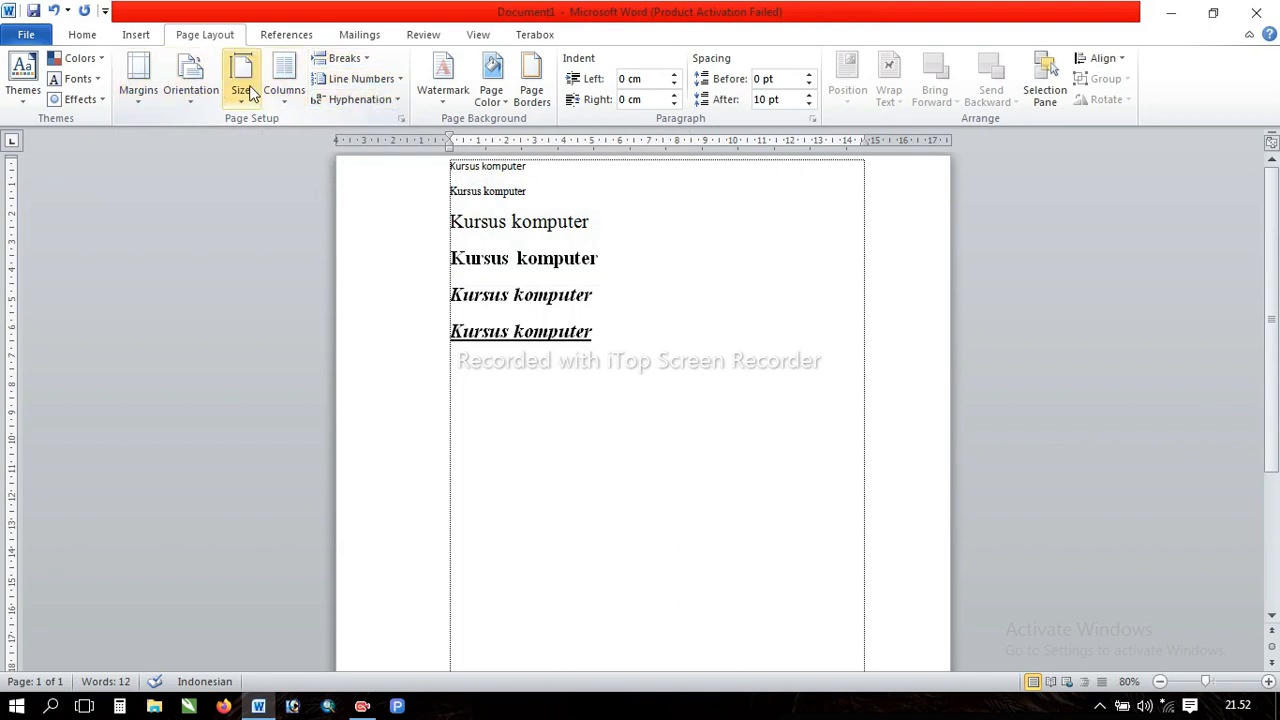
click(139, 90)
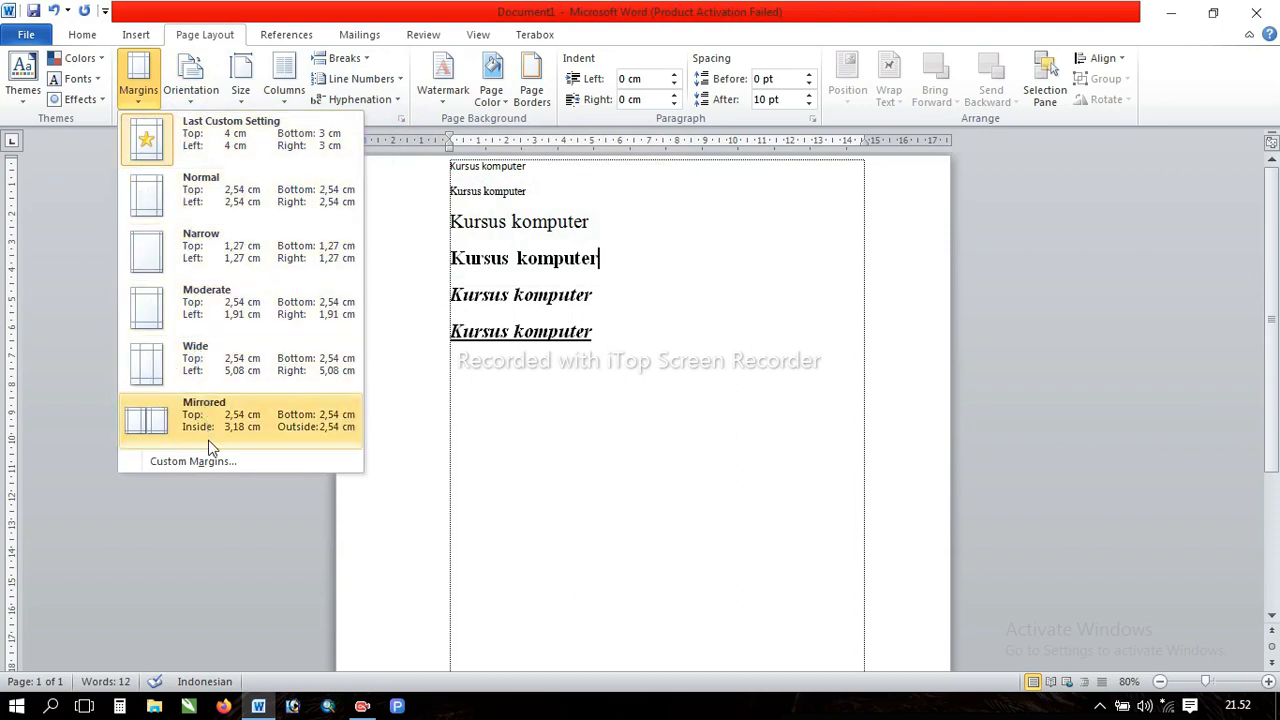
click(555, 405)
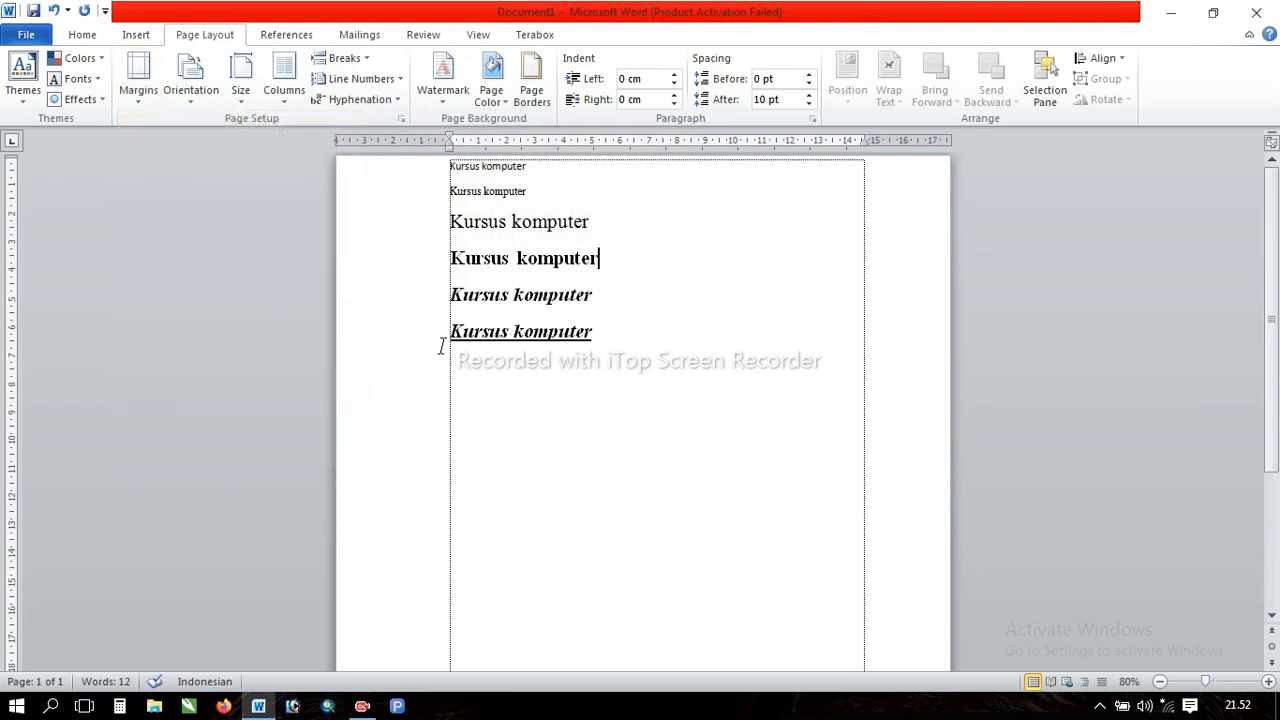
click(147, 95)
click(584, 385)
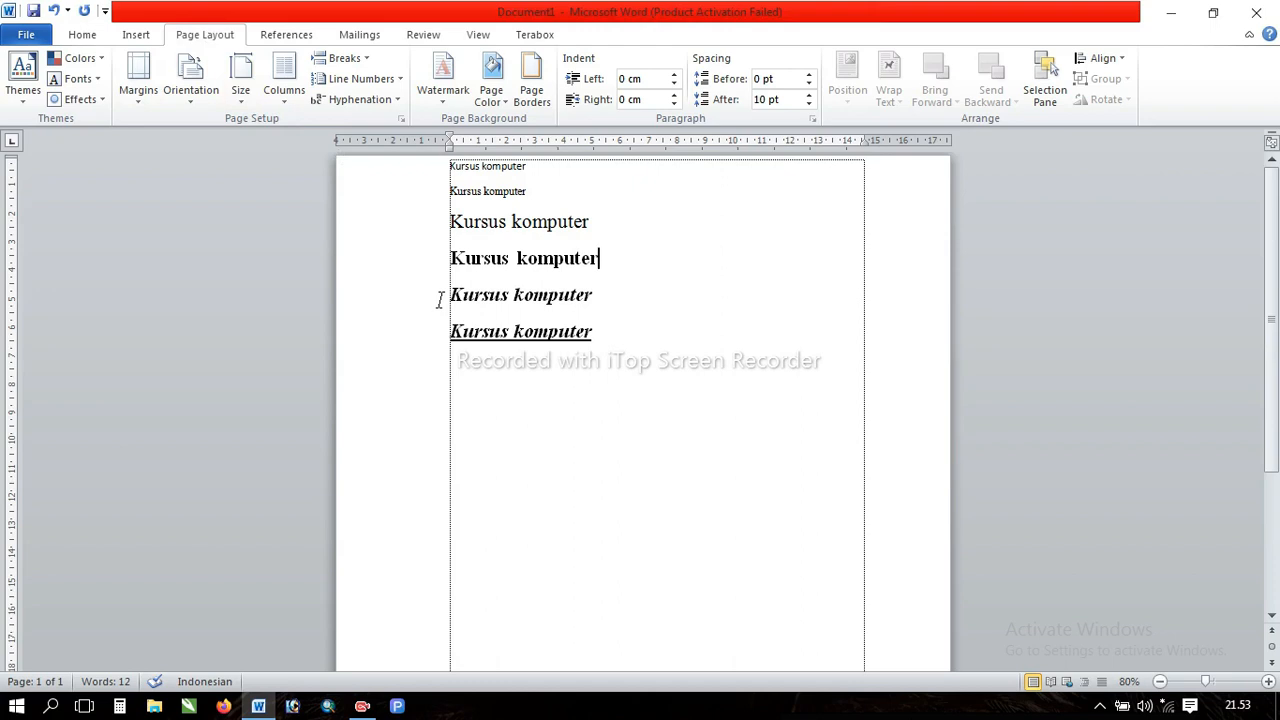
Step: Lay out the document in two columns and return it to one column
click(287, 105)
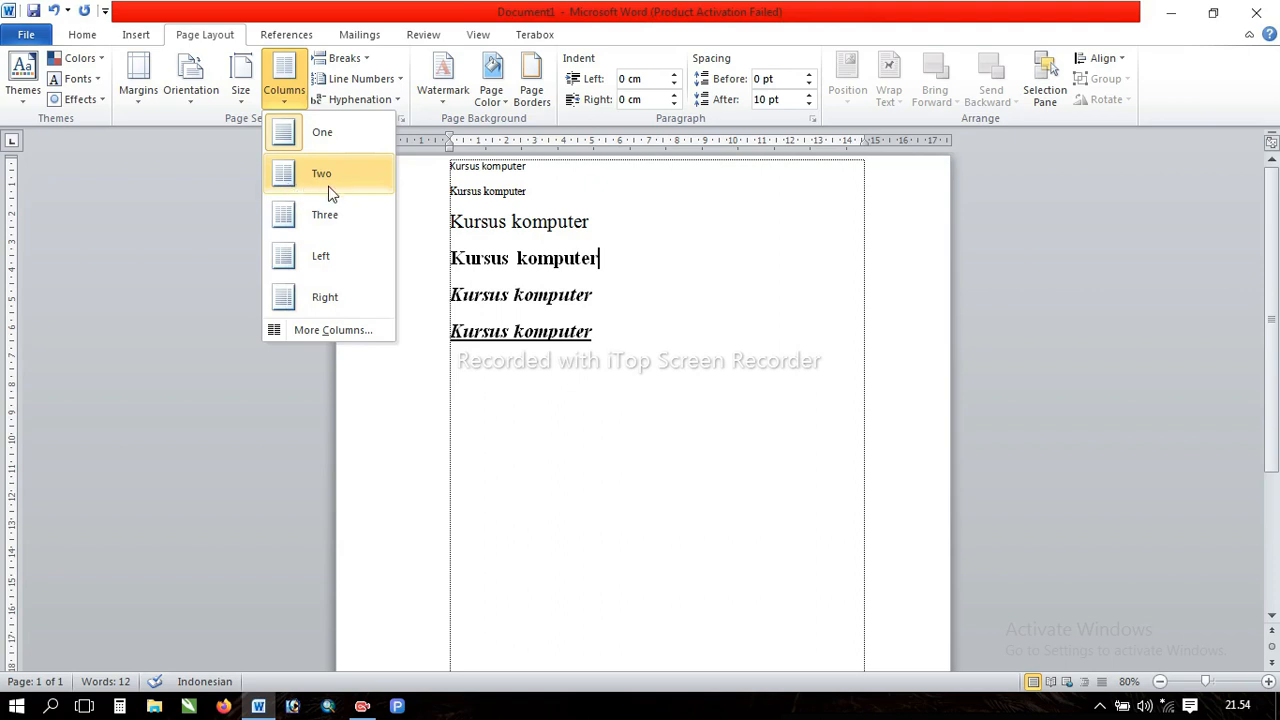
click(305, 173)
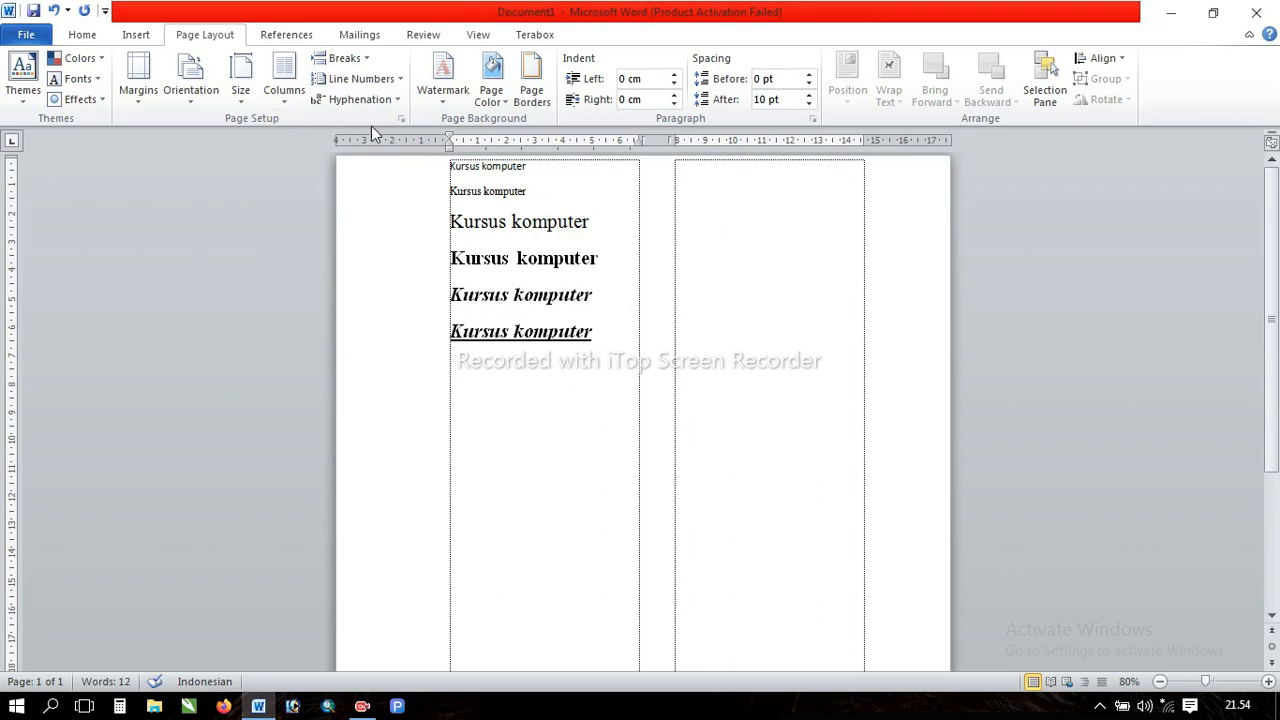
click(272, 88)
click(284, 128)
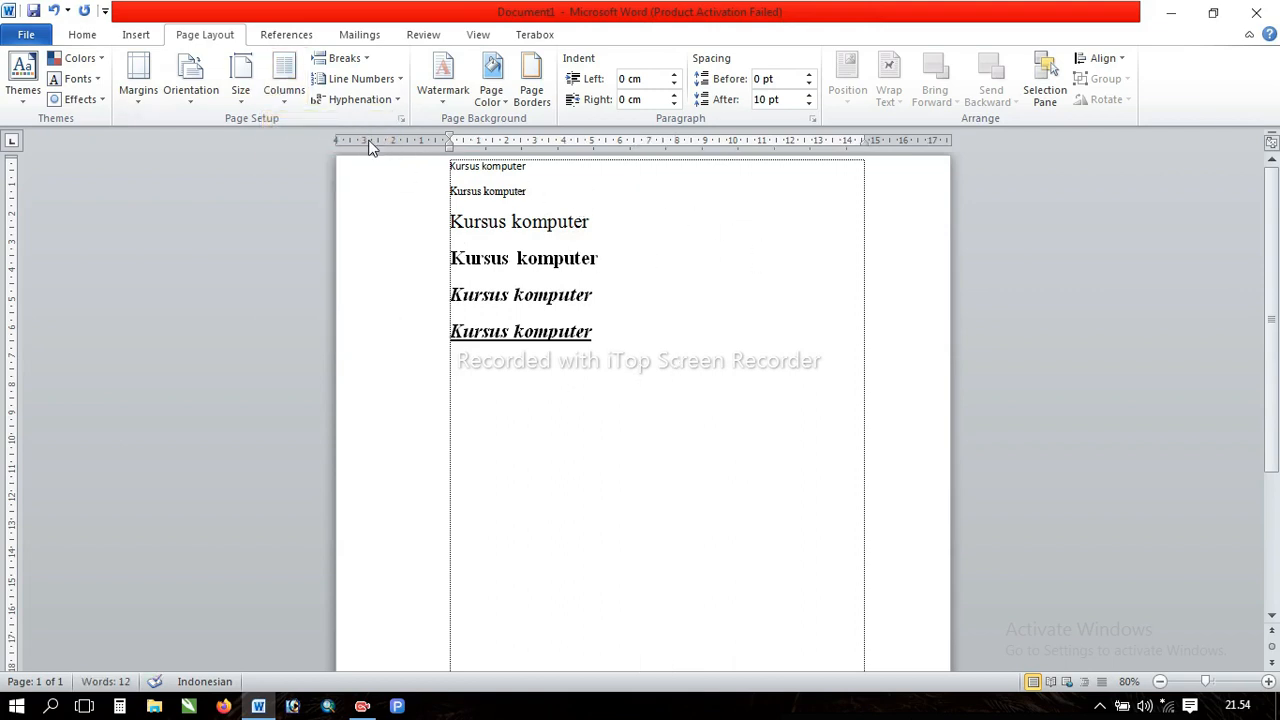
Step: Lay out the document in two columns again and change it to three columns
click(284, 80)
click(295, 171)
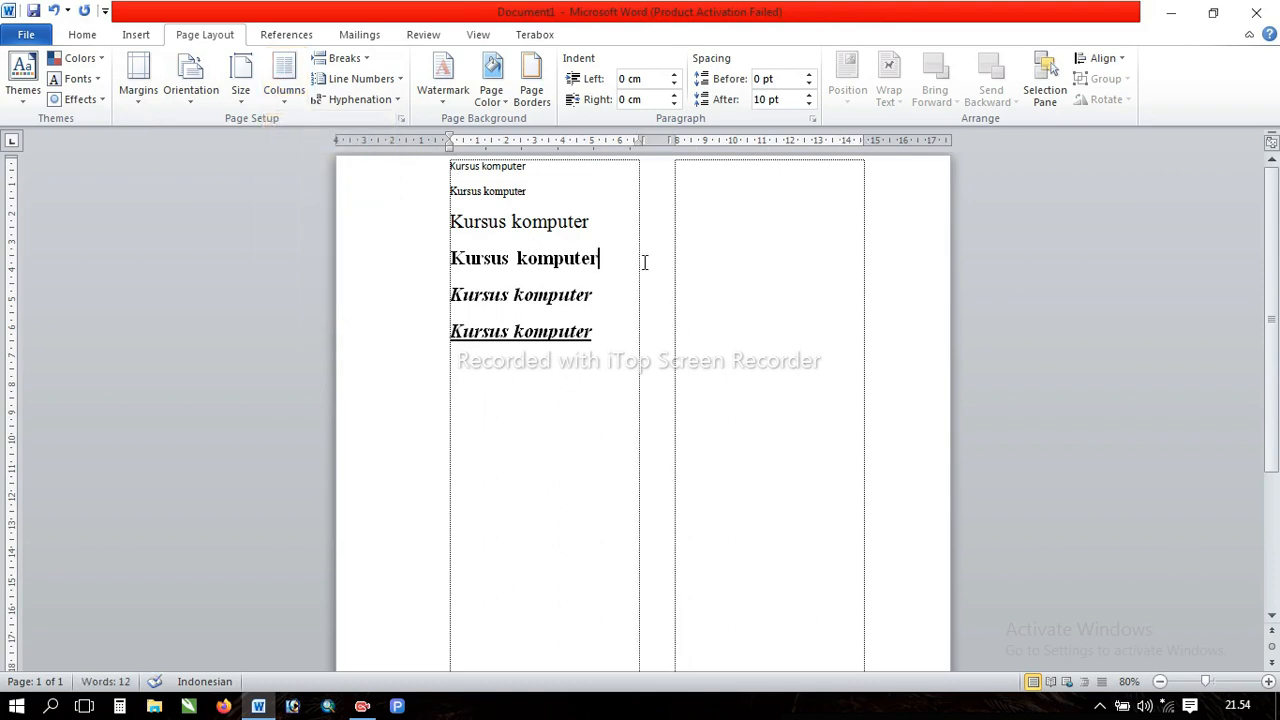
click(284, 85)
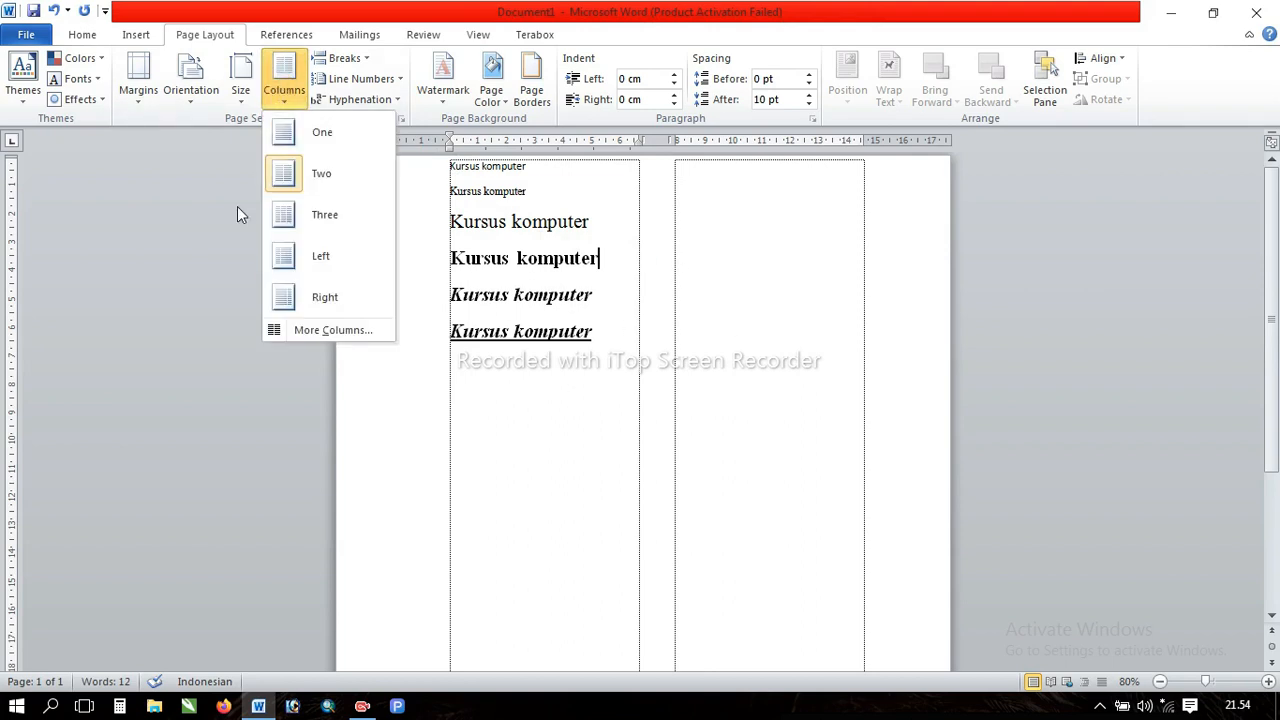
click(324, 222)
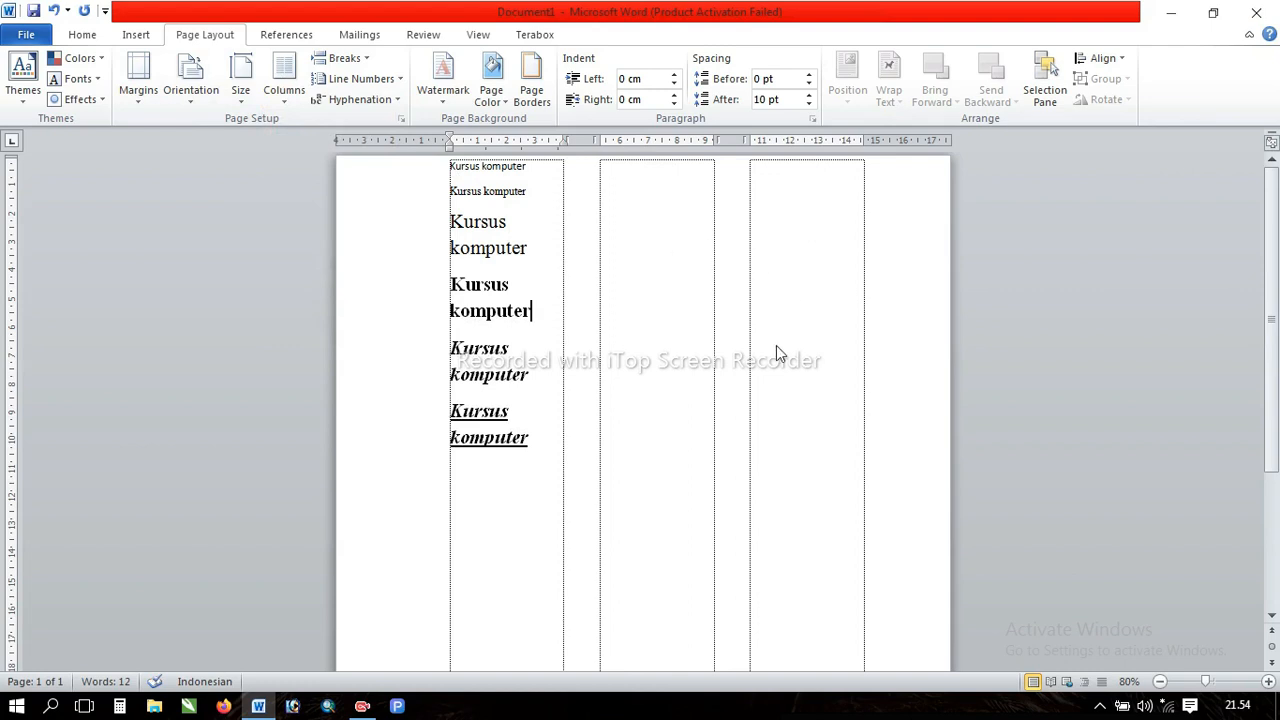
Step: Return the three-column document to a single column
click(284, 88)
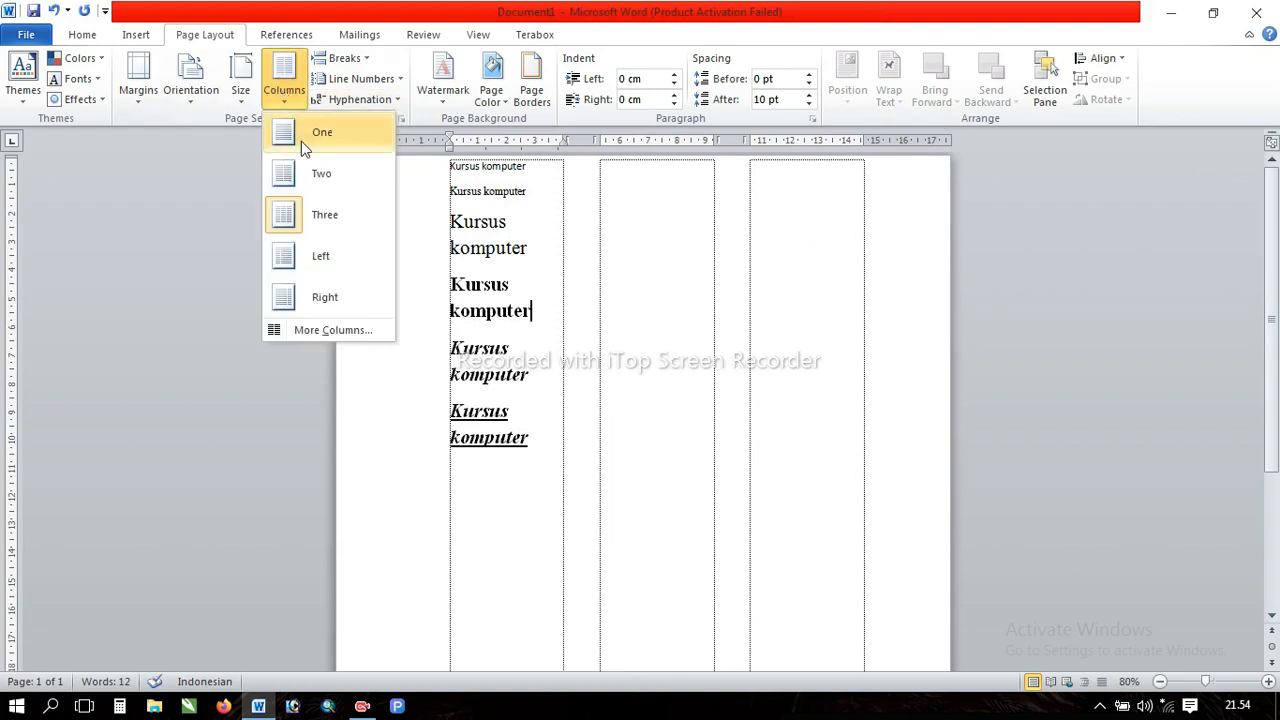
click(338, 142)
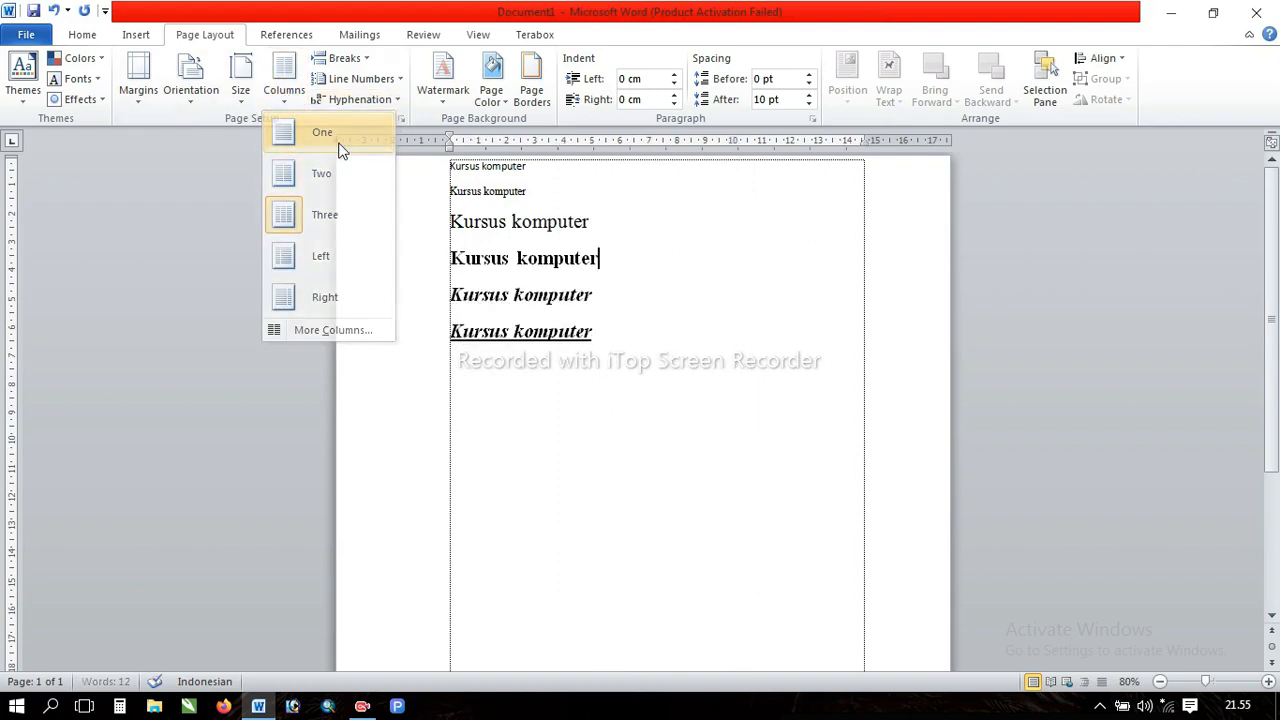
Step: Apply the Normal margin preset with 2,54 cm on every side of the page
click(660, 428)
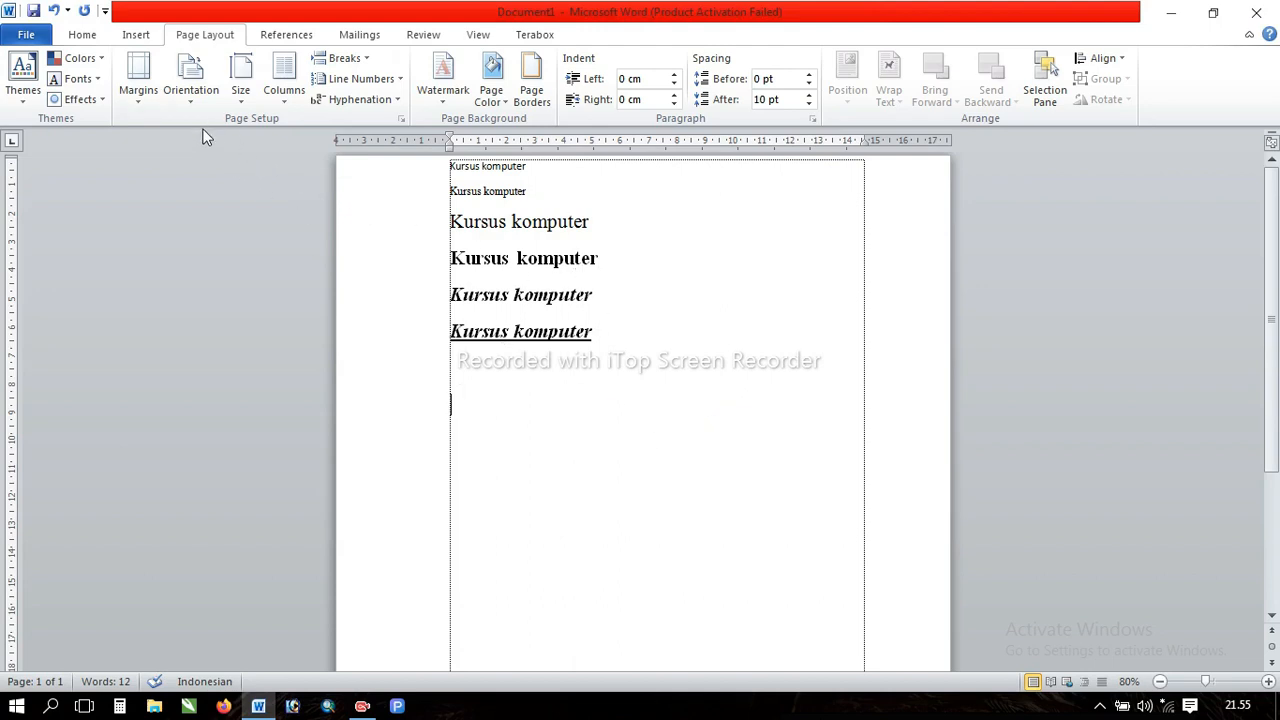
click(138, 80)
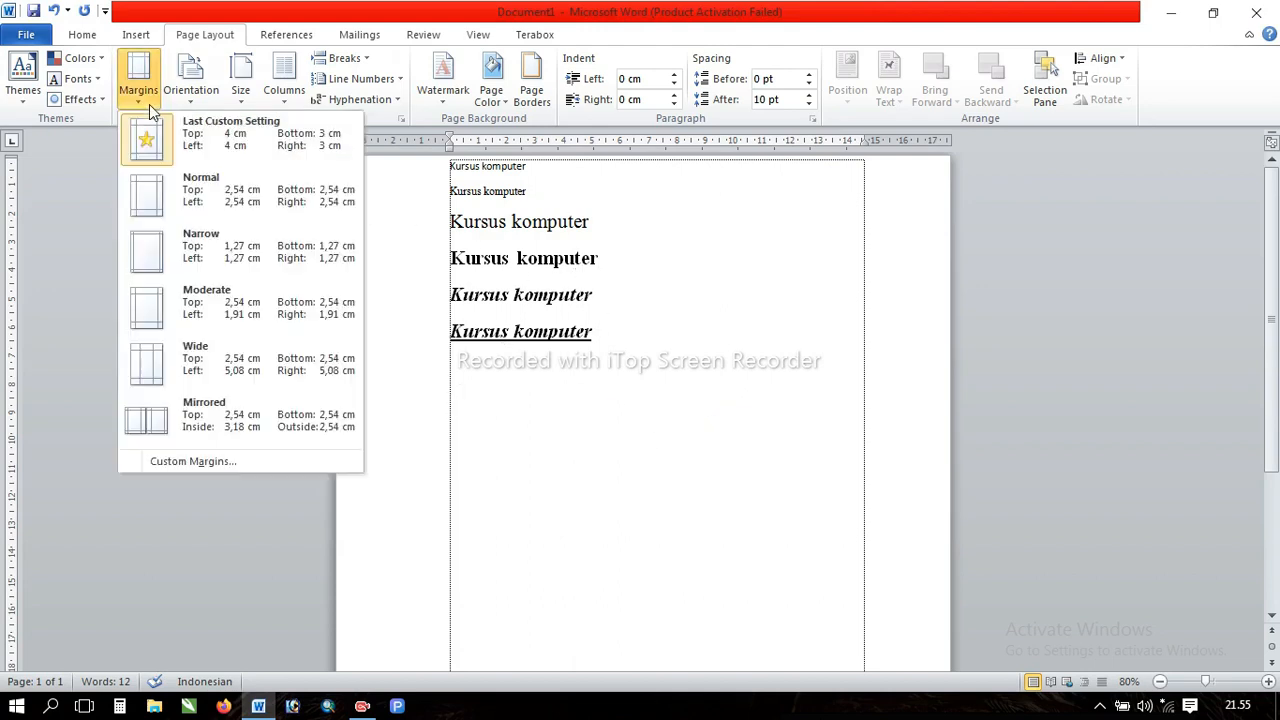
click(270, 196)
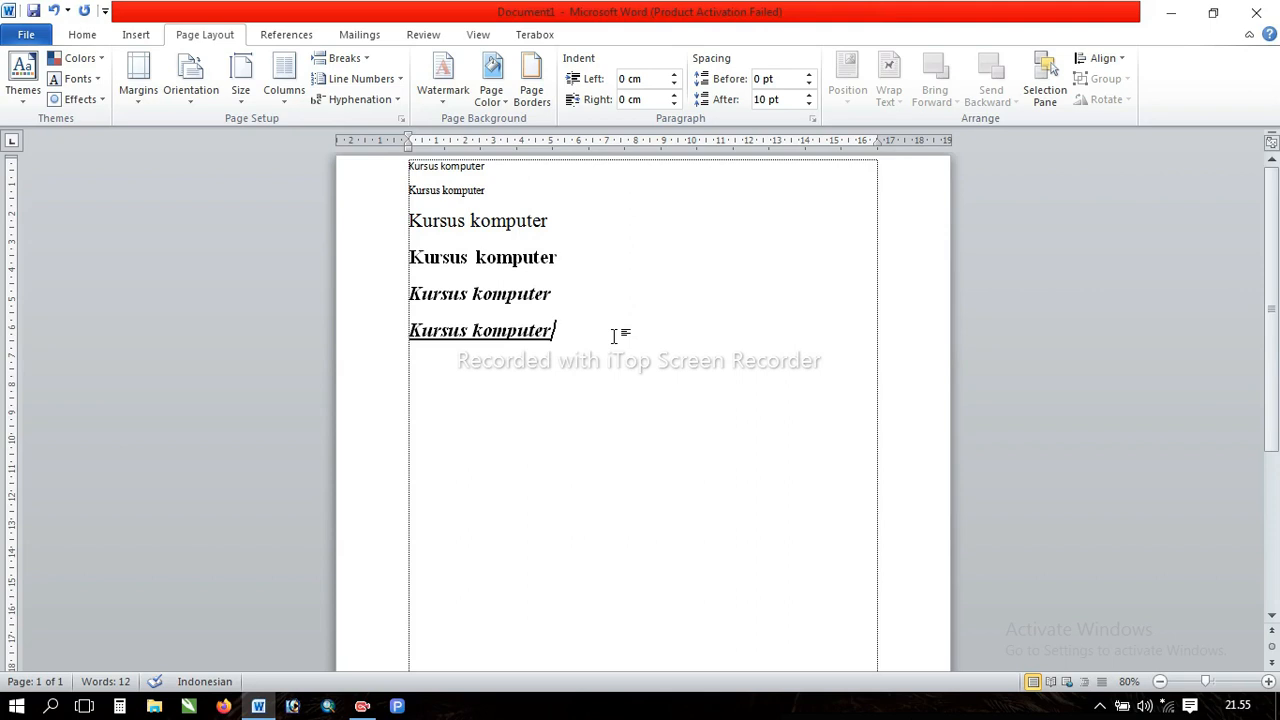
click(190, 100)
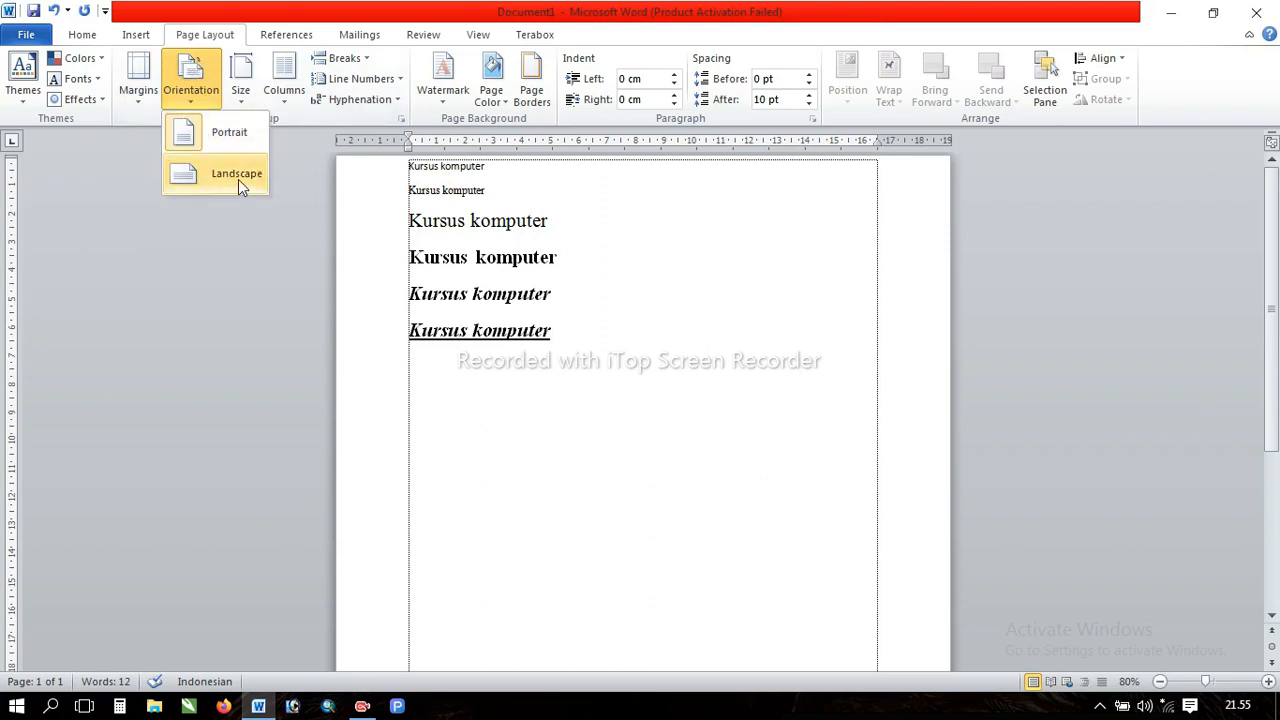
click(590, 298)
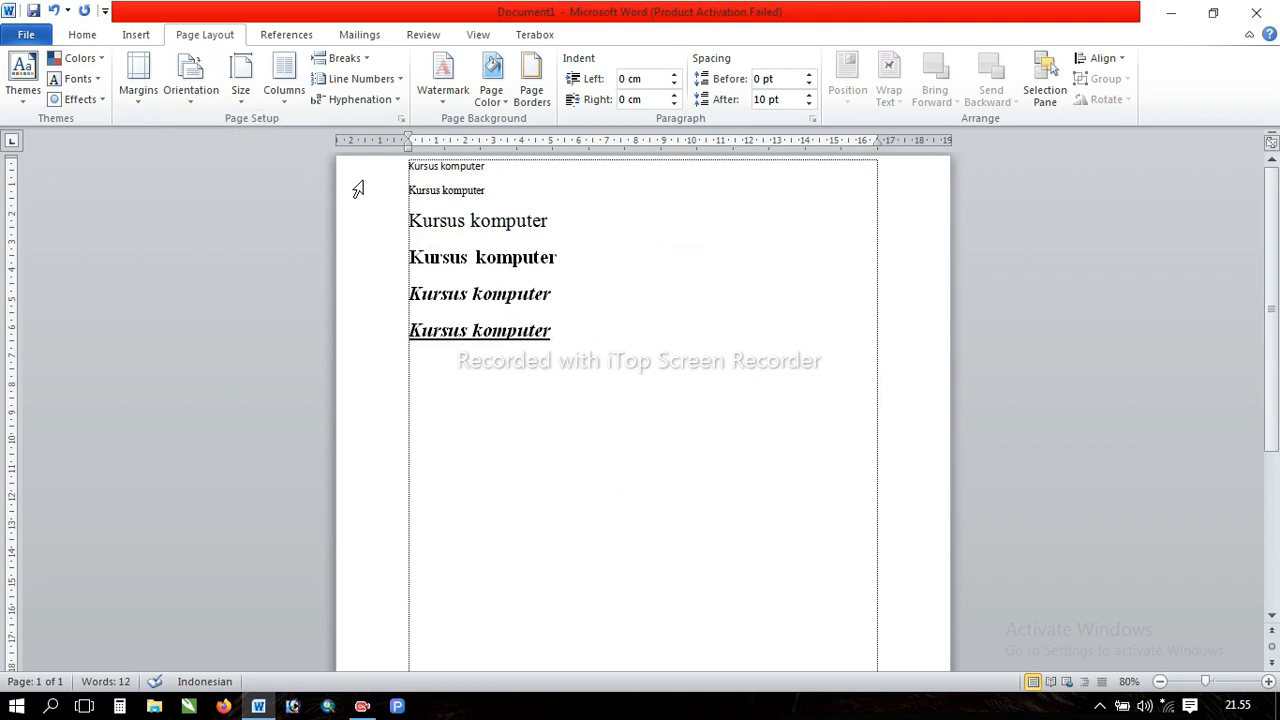
Step: Set the paper size of the document to A4 210 x 297 mm
click(253, 110)
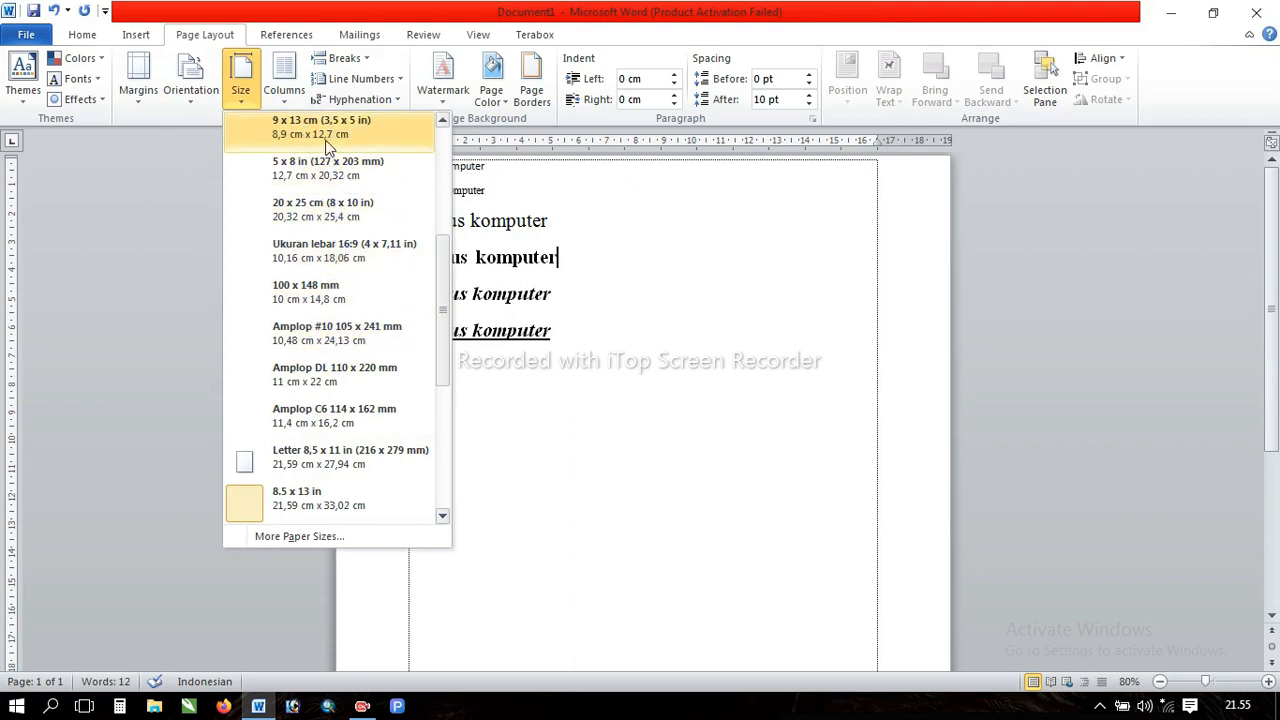
drag(446, 295, 440, 136)
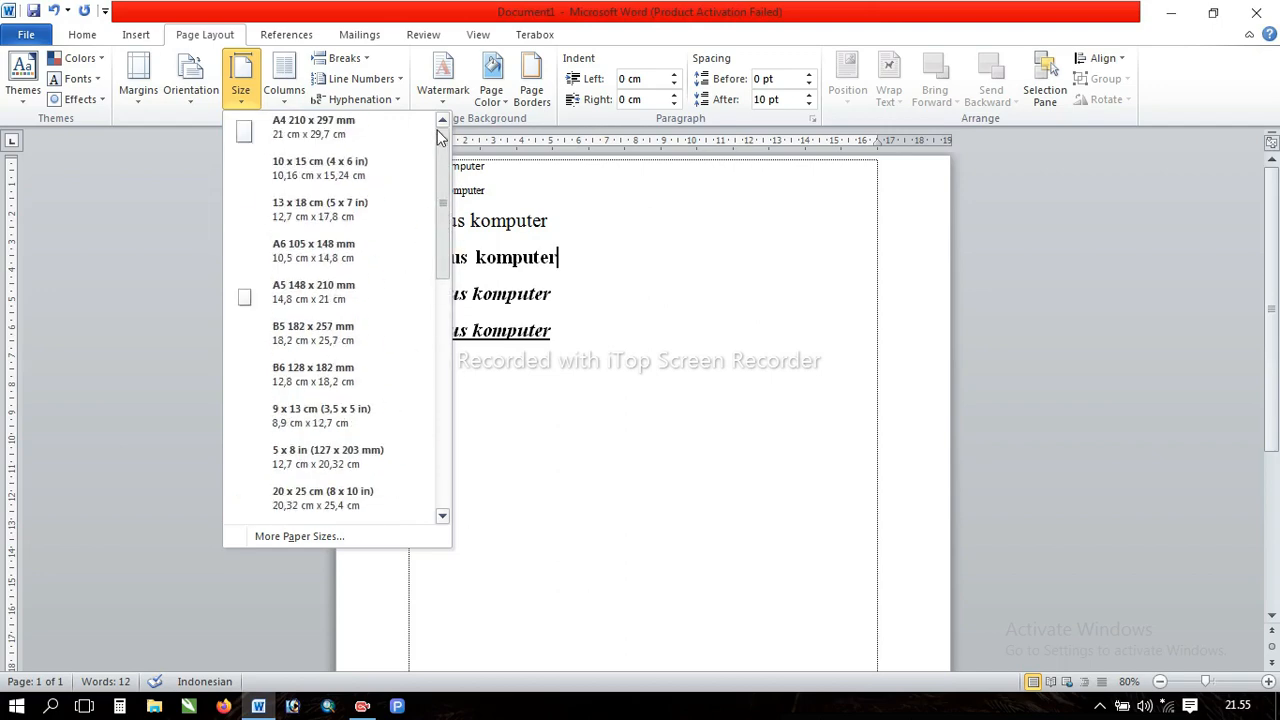
click(288, 128)
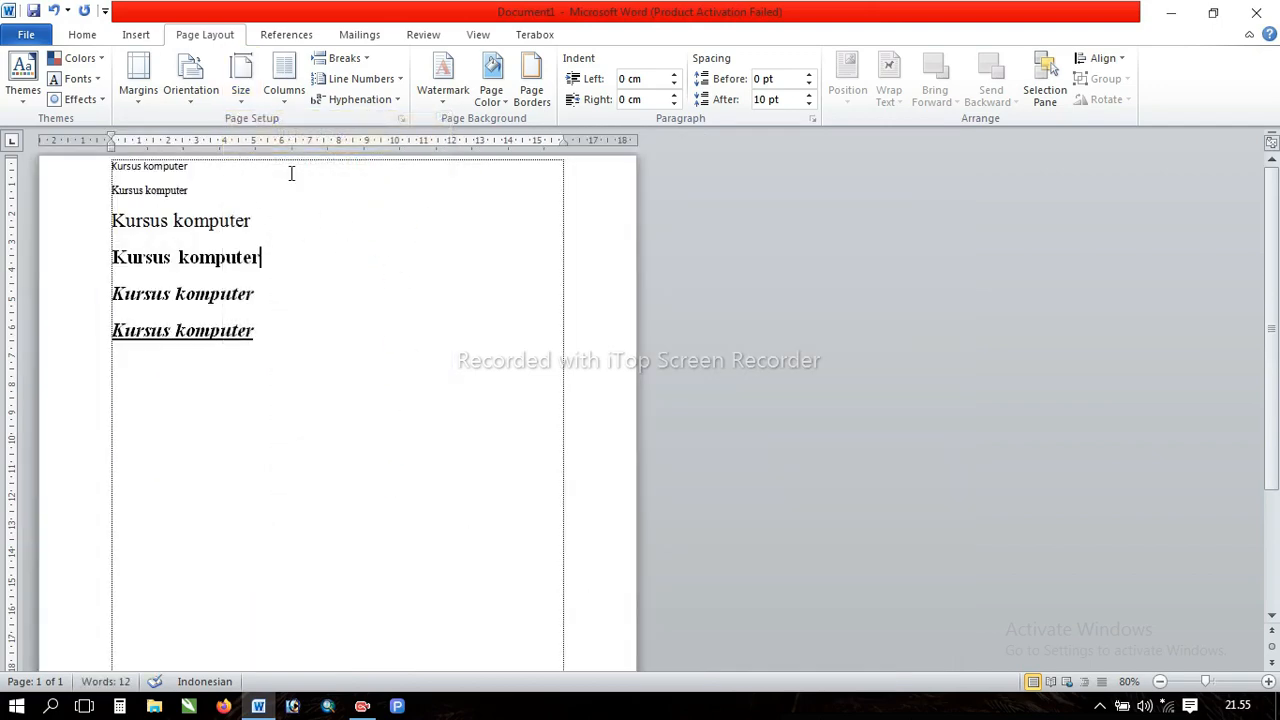
Step: Replace the A4 paper size with a wider and longer paper format
click(240, 86)
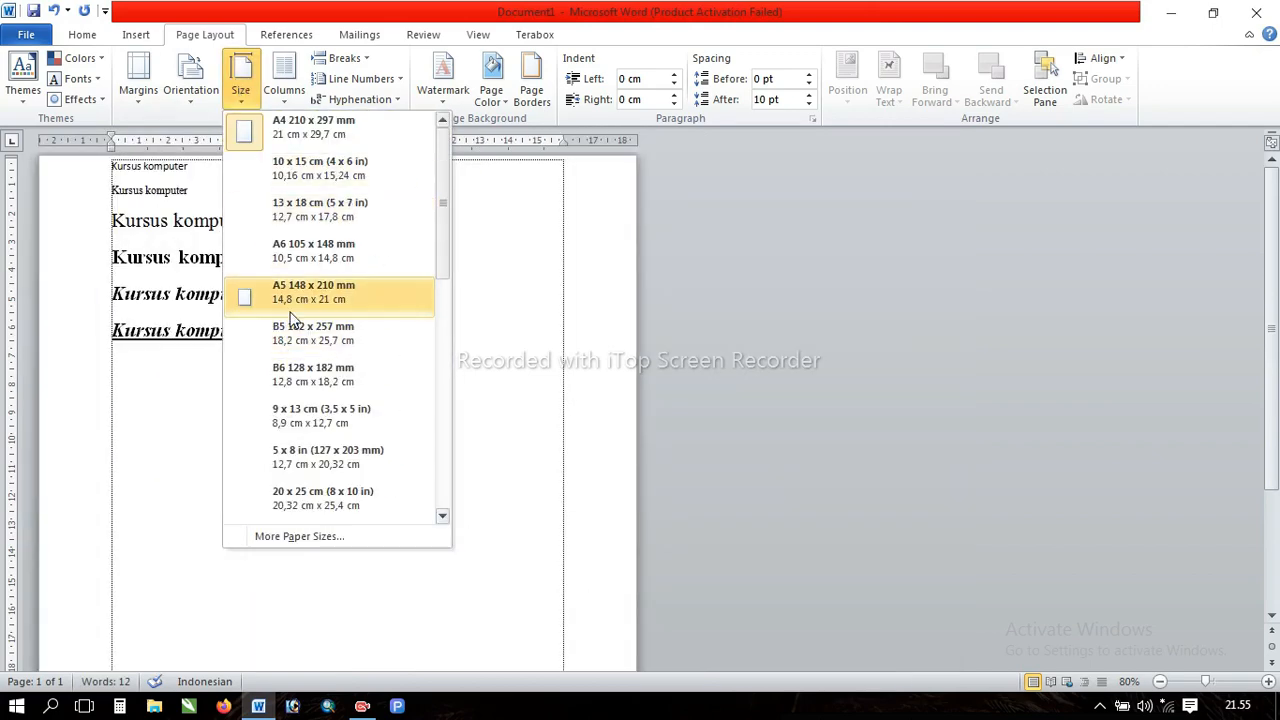
scroll(292, 318, down, 5)
click(311, 247)
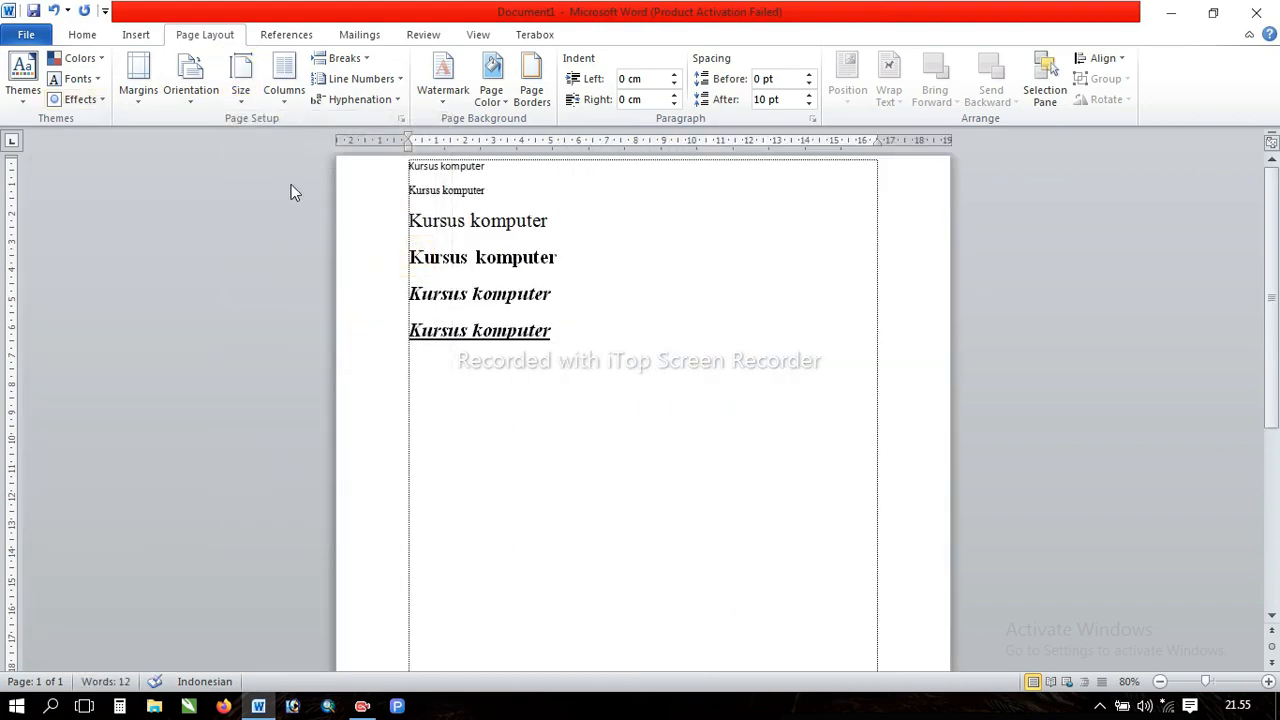
click(285, 103)
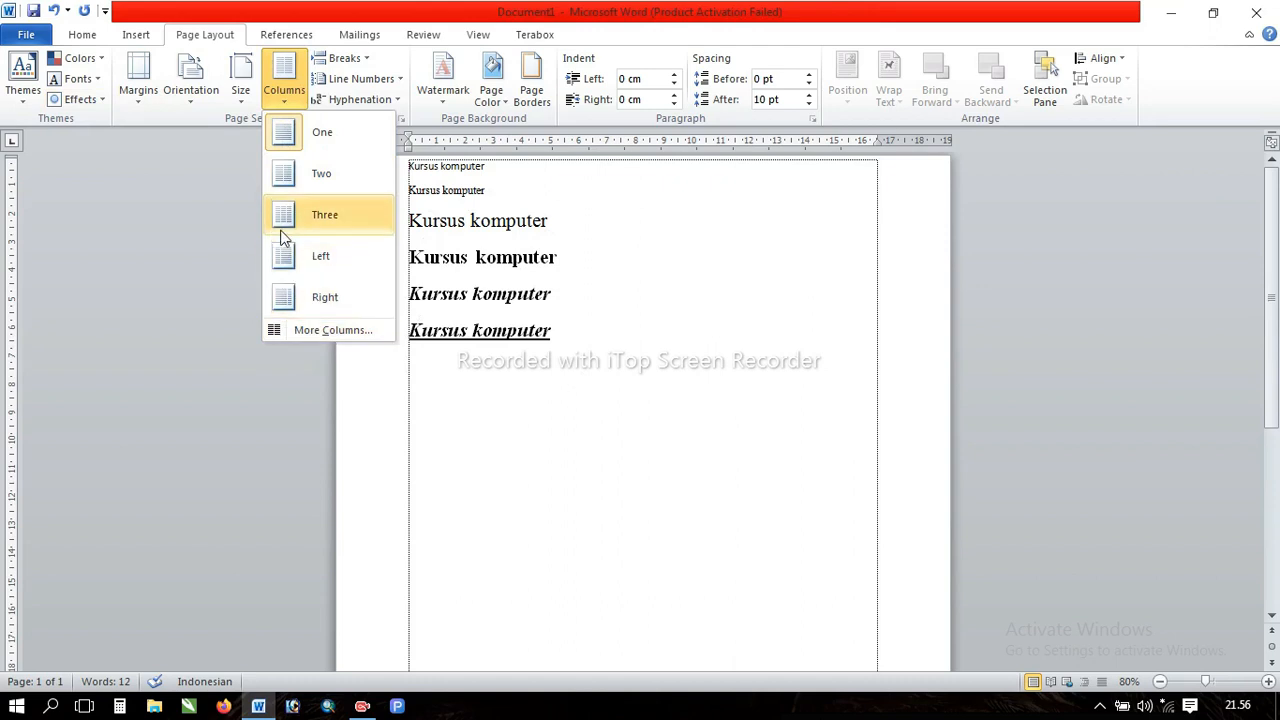
click(713, 266)
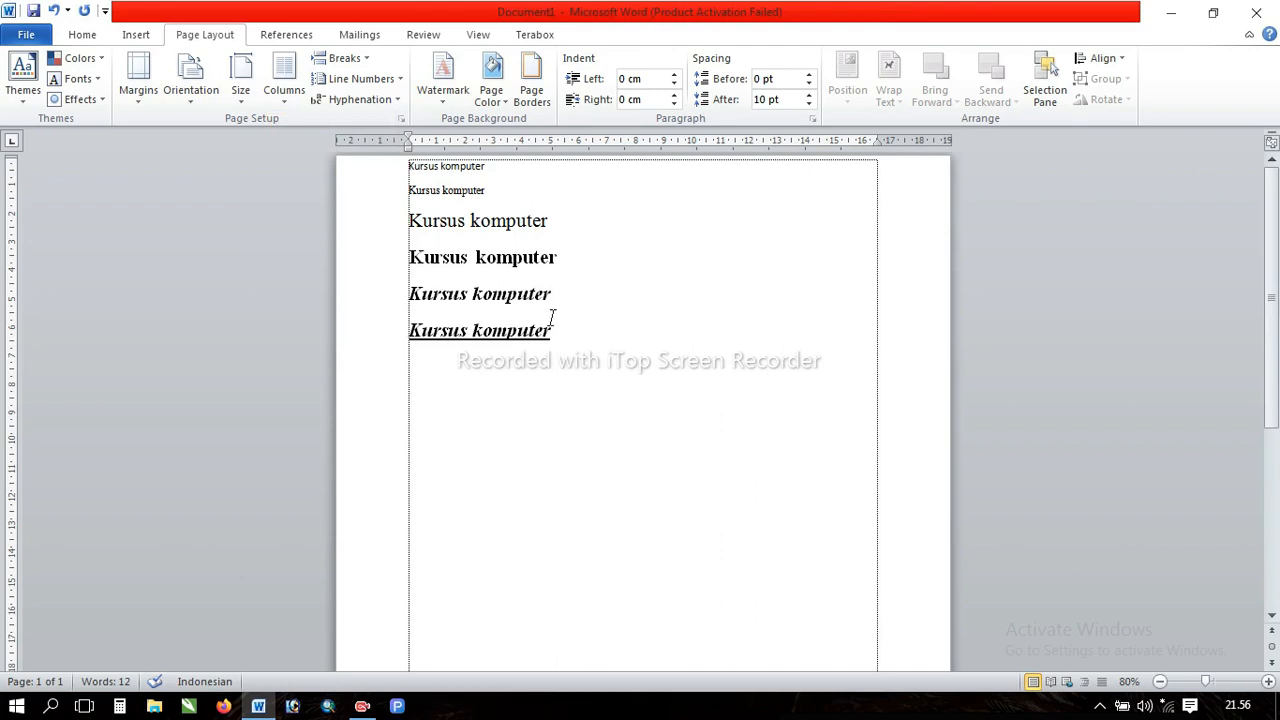
Step: Examine the font, size, bold, italic and underline formatting of each "Kursus komputer" line
scroll(551, 316, up, 4)
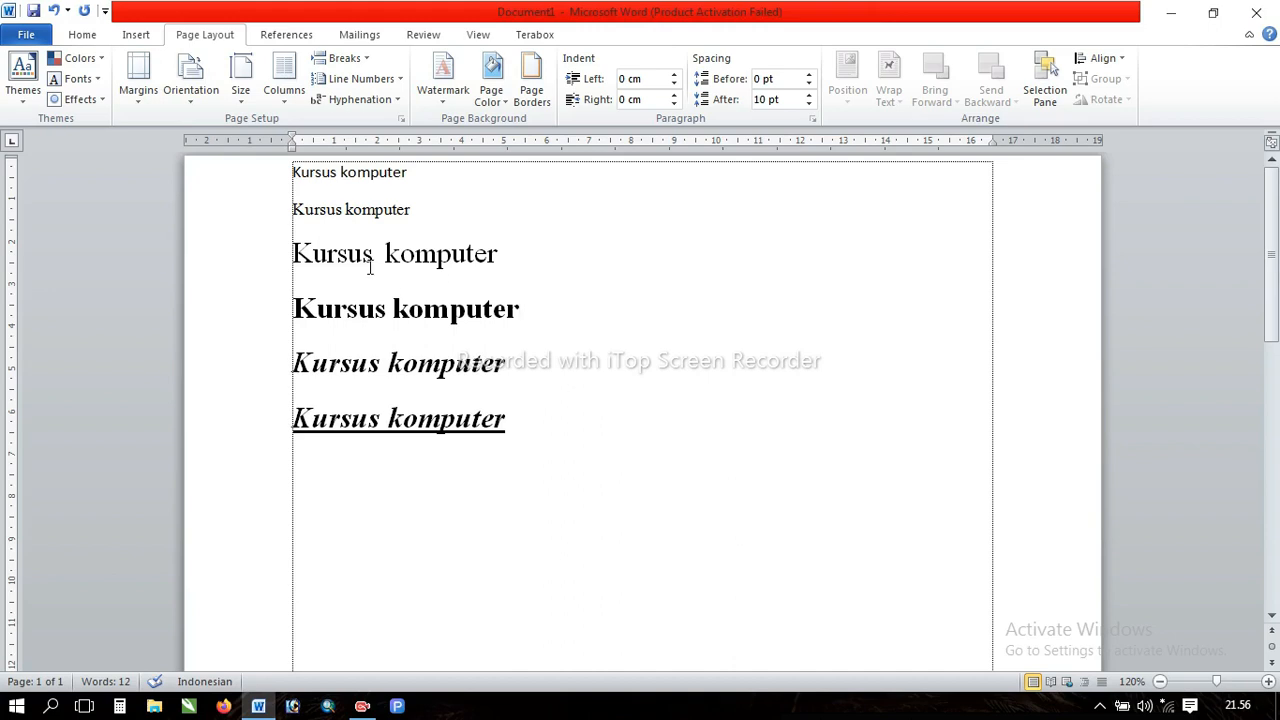
click(83, 35)
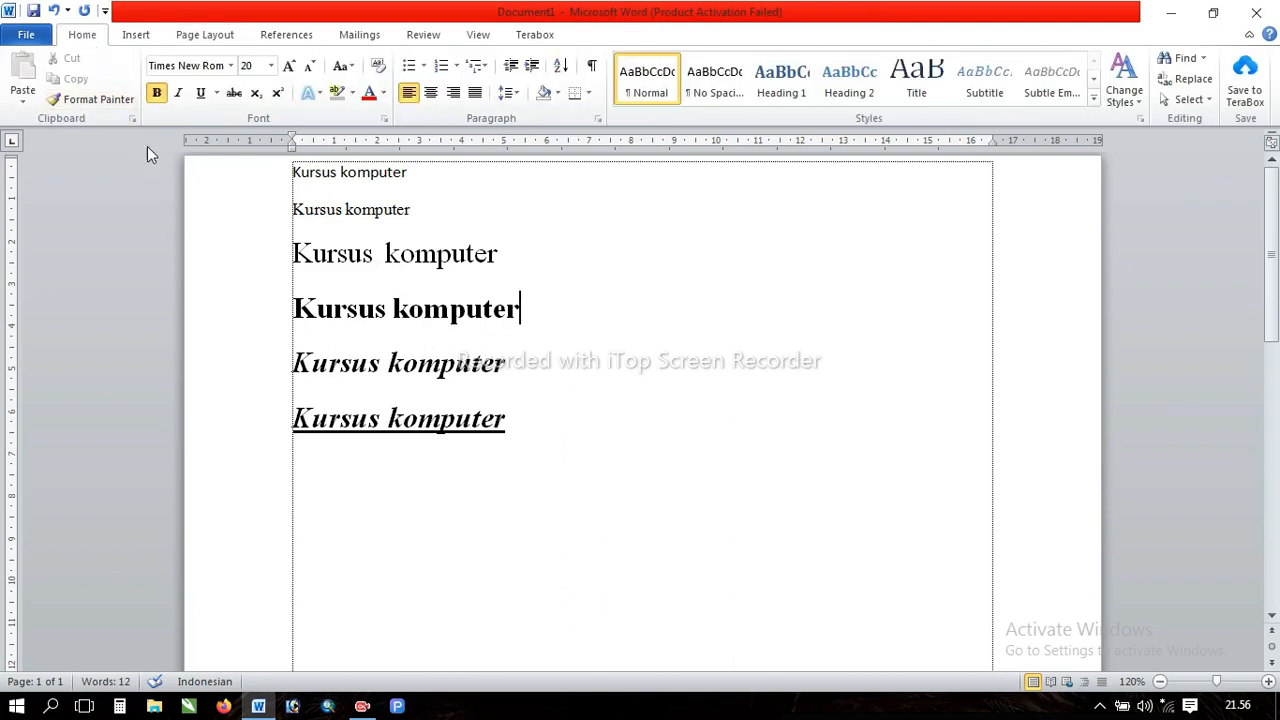
click(590, 395)
click(574, 254)
click(465, 198)
click(449, 211)
click(534, 171)
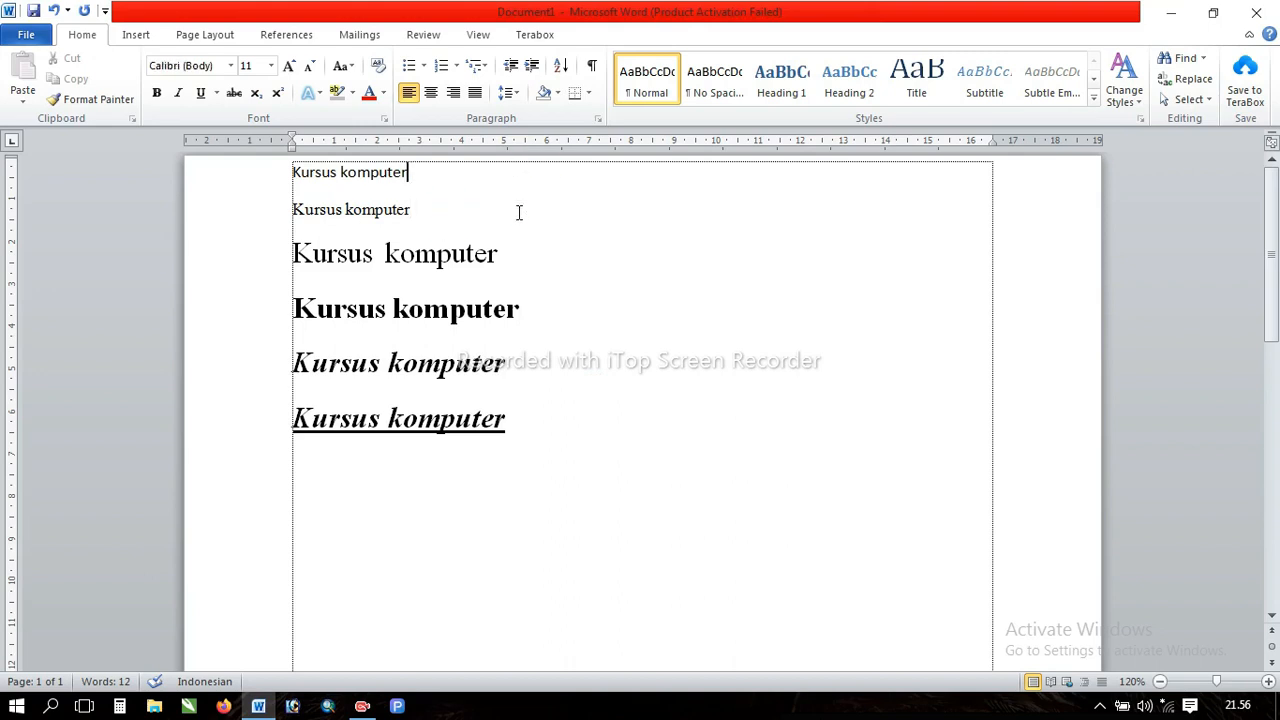
click(519, 211)
click(490, 186)
click(489, 220)
click(538, 277)
click(558, 335)
click(561, 267)
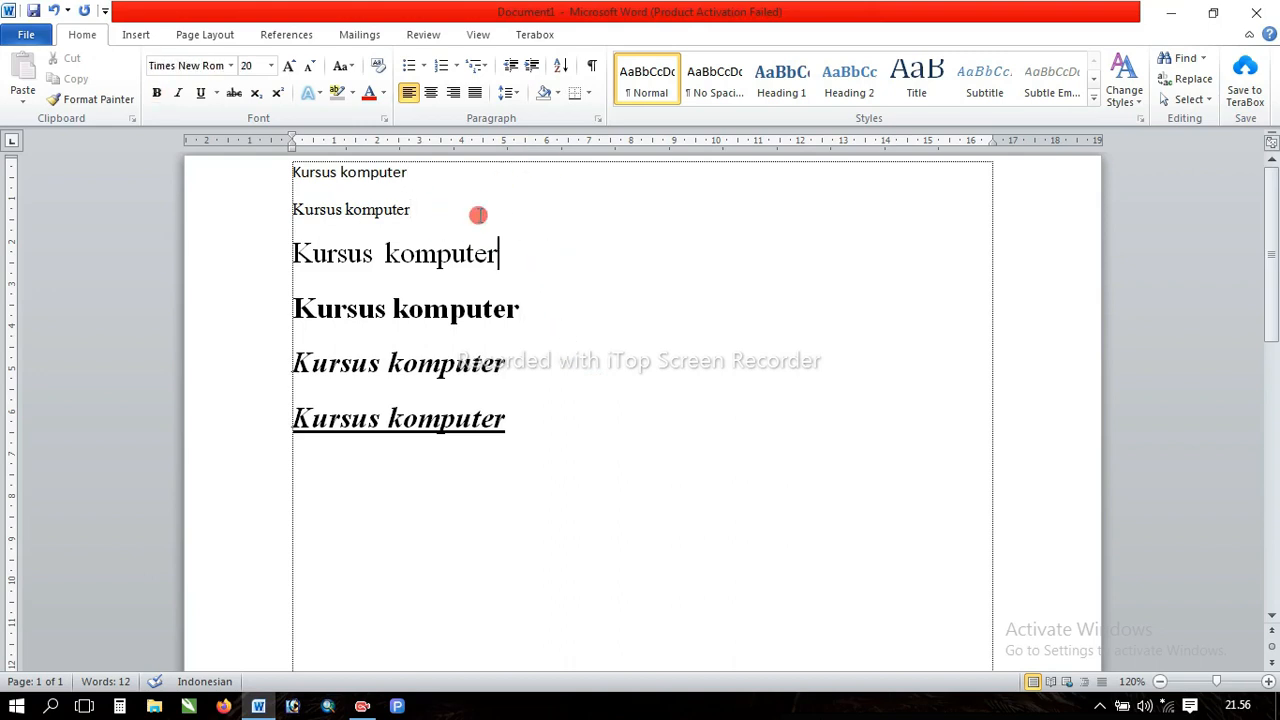
click(477, 214)
click(466, 180)
click(463, 207)
click(457, 190)
click(536, 260)
click(540, 308)
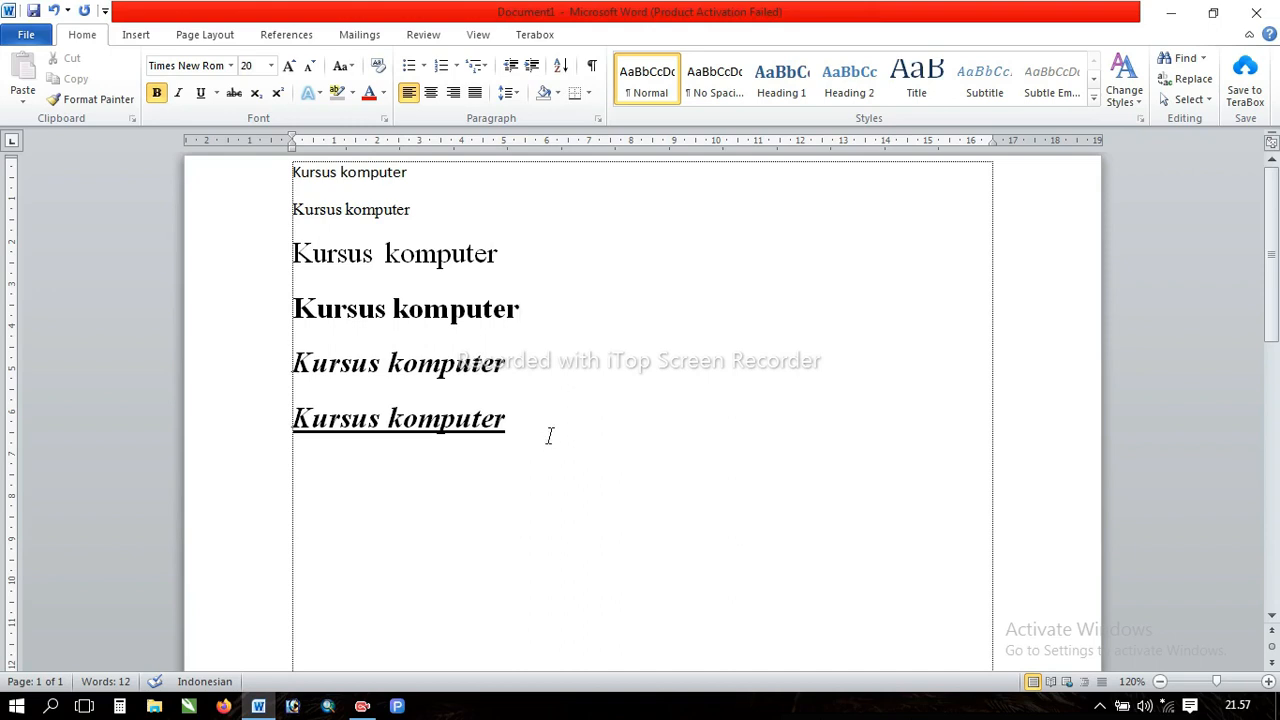
click(545, 380)
click(551, 423)
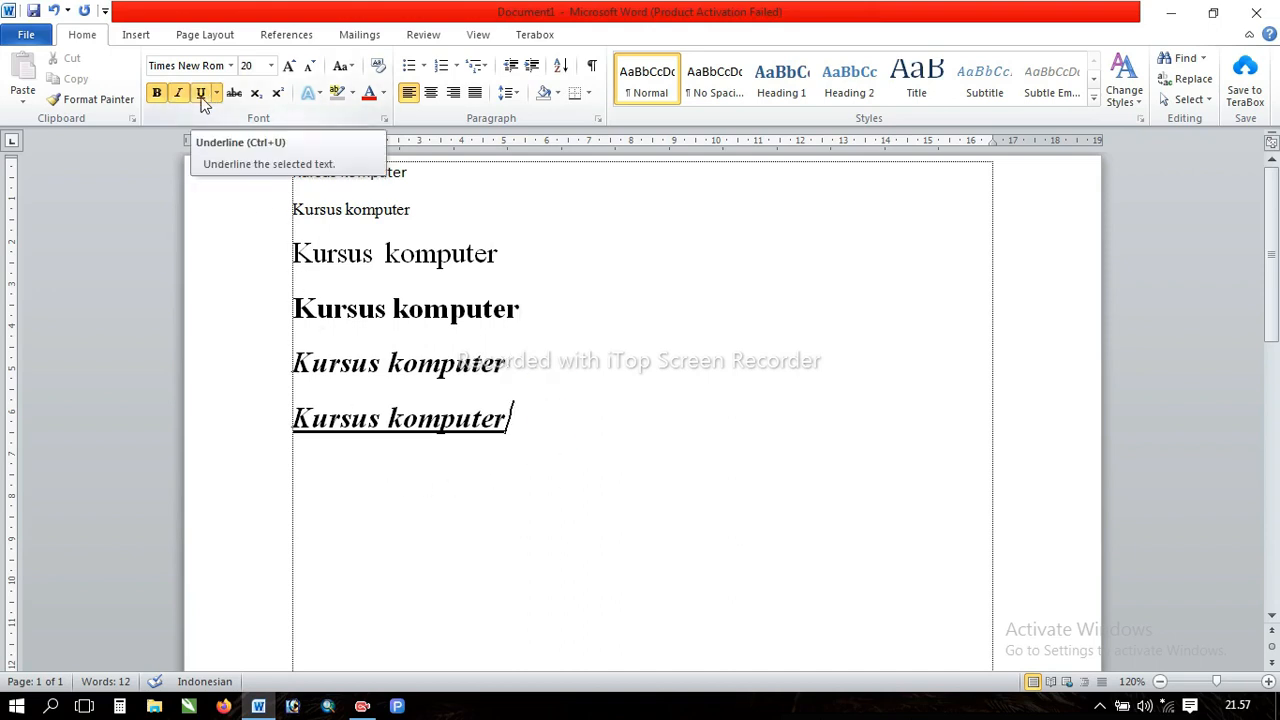
click(534, 429)
drag(523, 440, 295, 425)
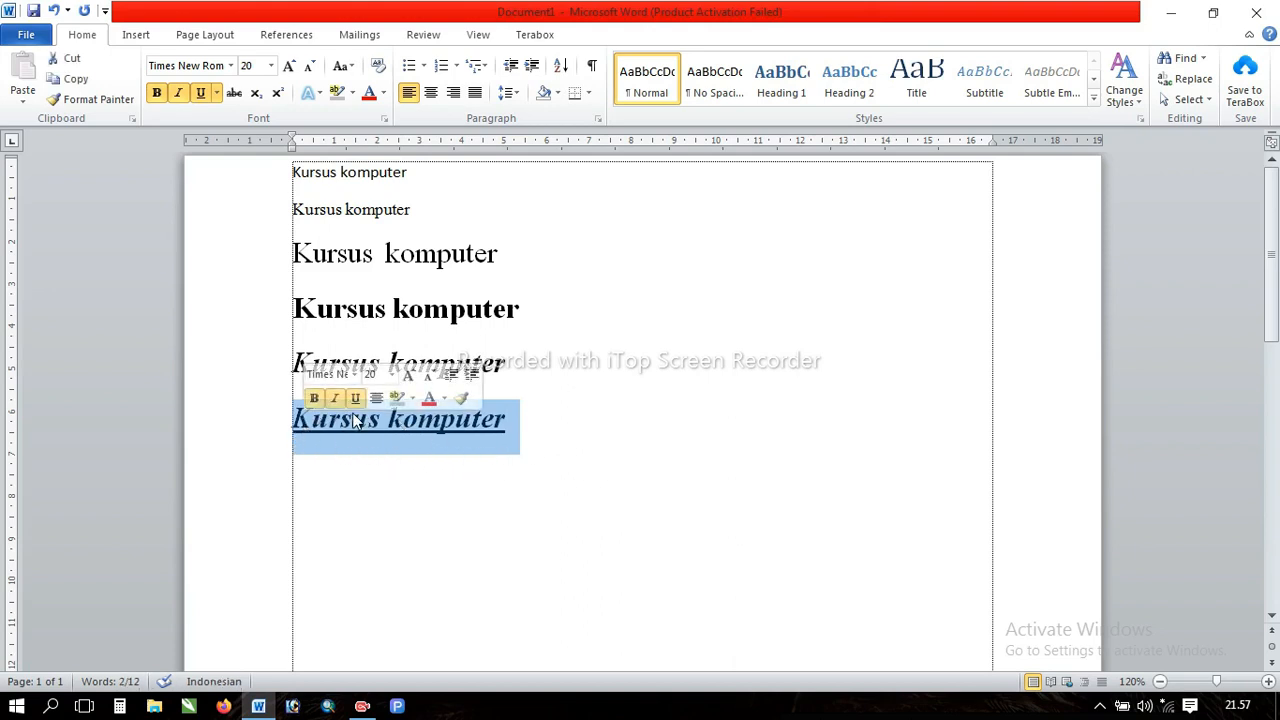
Step: Try to turn off italics at the end of the fifth "Kursus komputer" line, and select and deselect that line
click(510, 364)
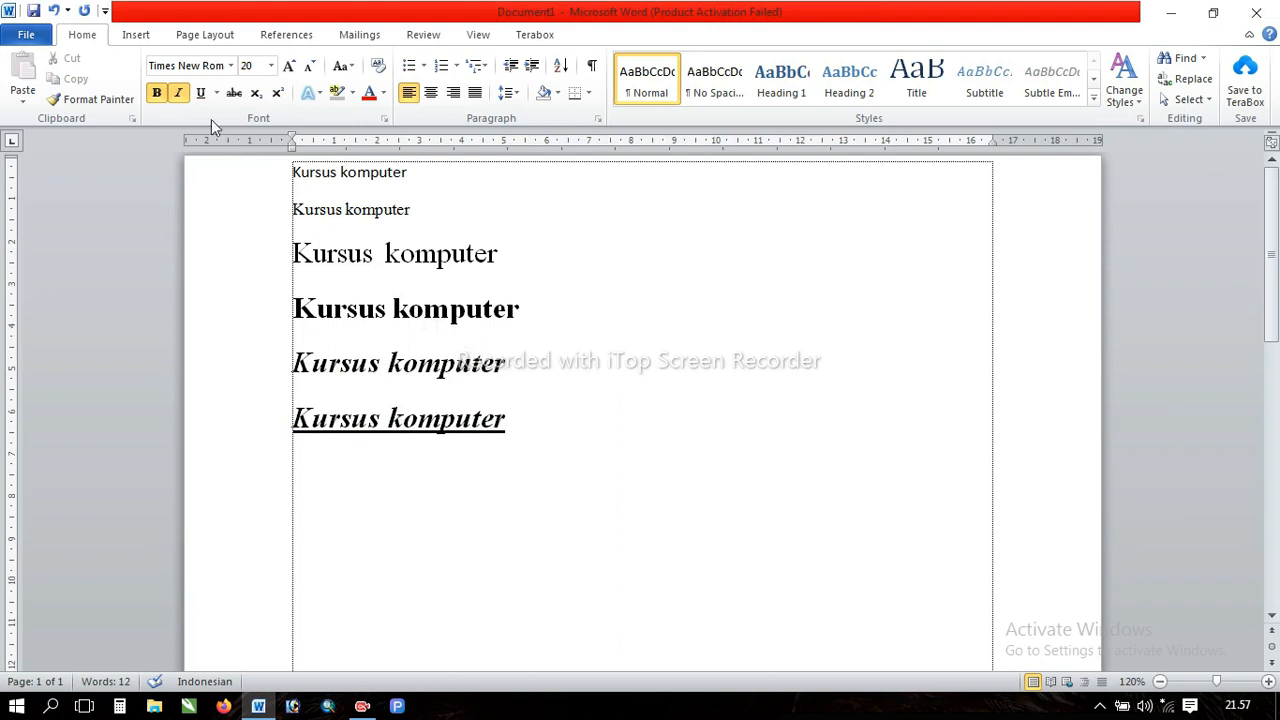
click(179, 94)
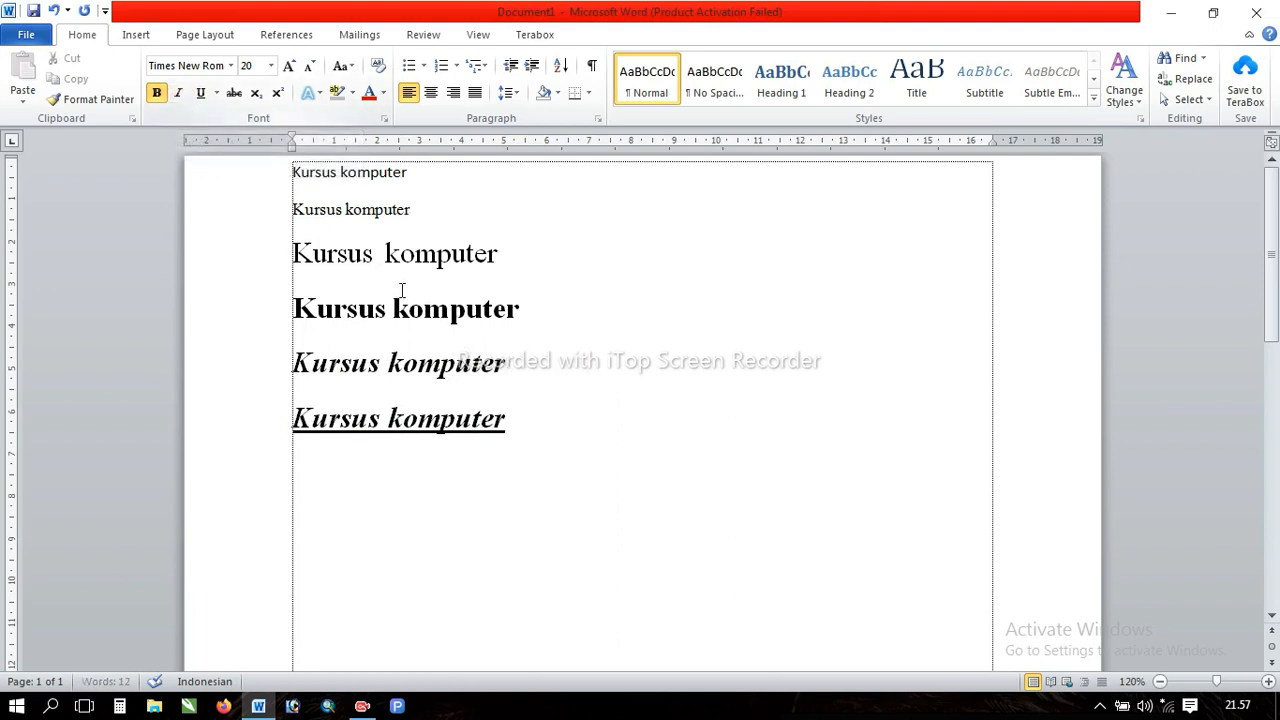
drag(549, 378, 292, 366)
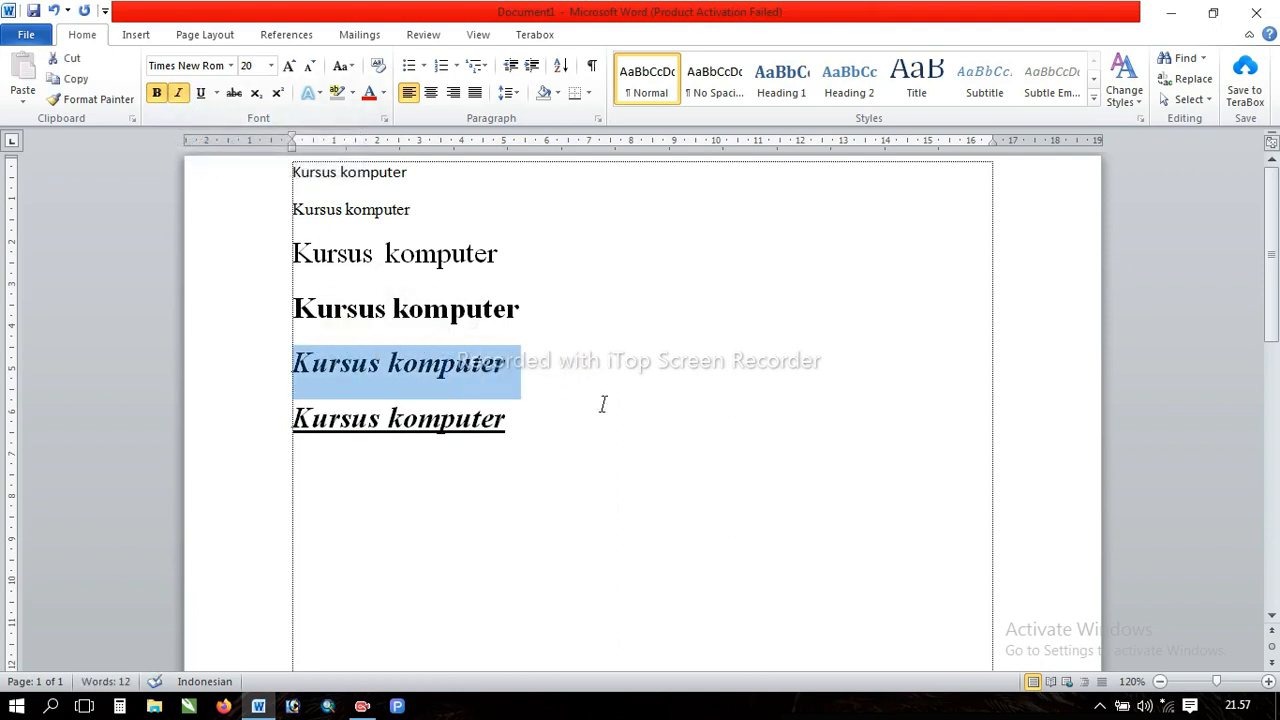
click(628, 388)
click(550, 320)
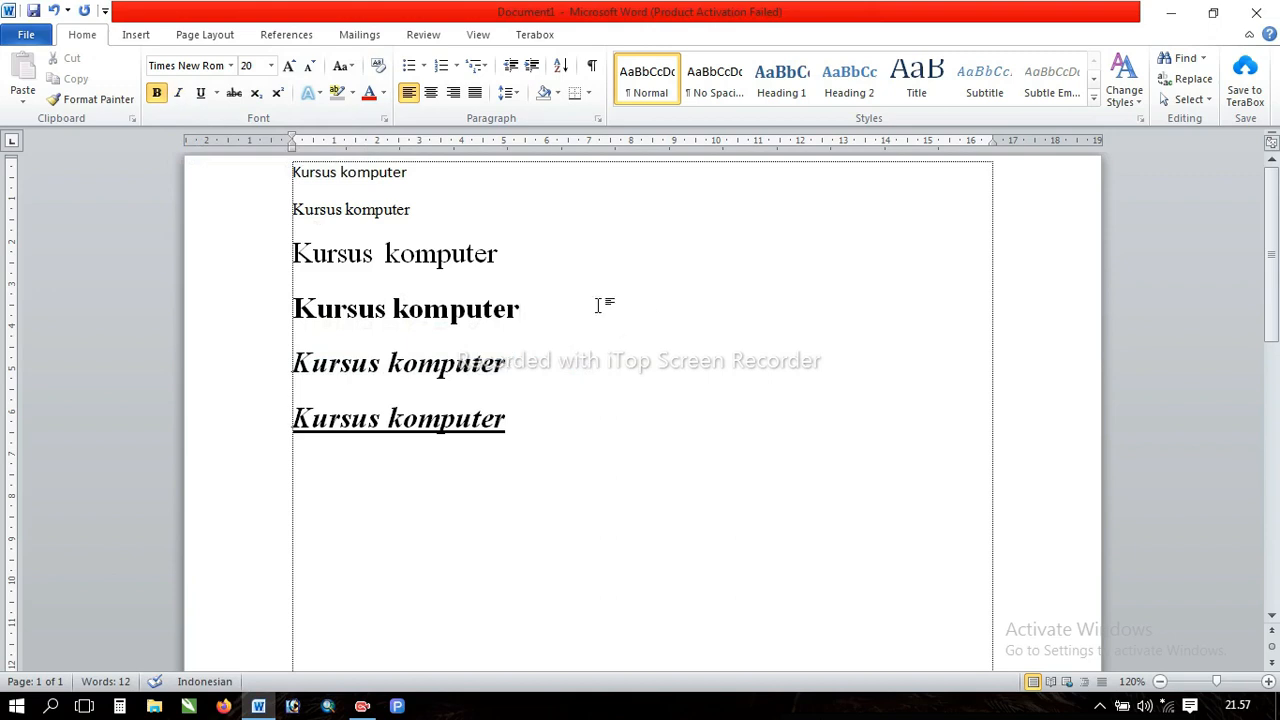
Step: Remove bold from the fourth "Kursus komputer" line and apply bold to it again
drag(543, 297, 262, 297)
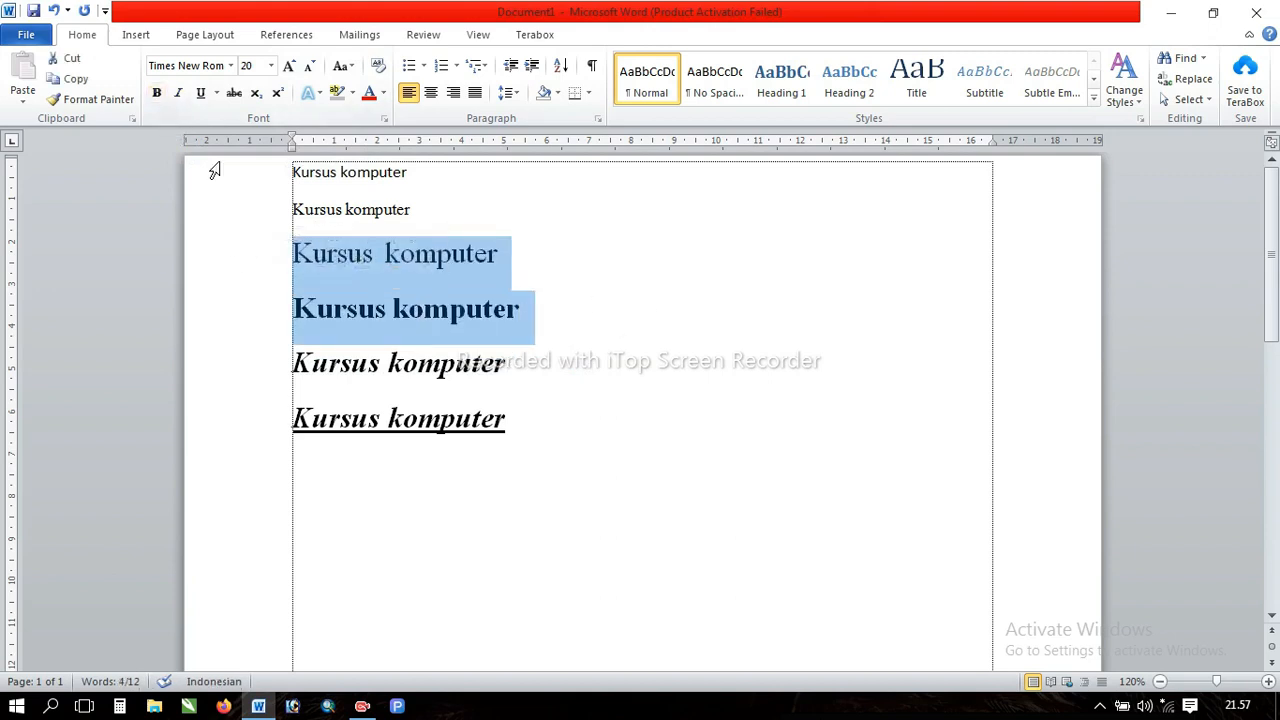
click(618, 288)
drag(546, 314, 290, 308)
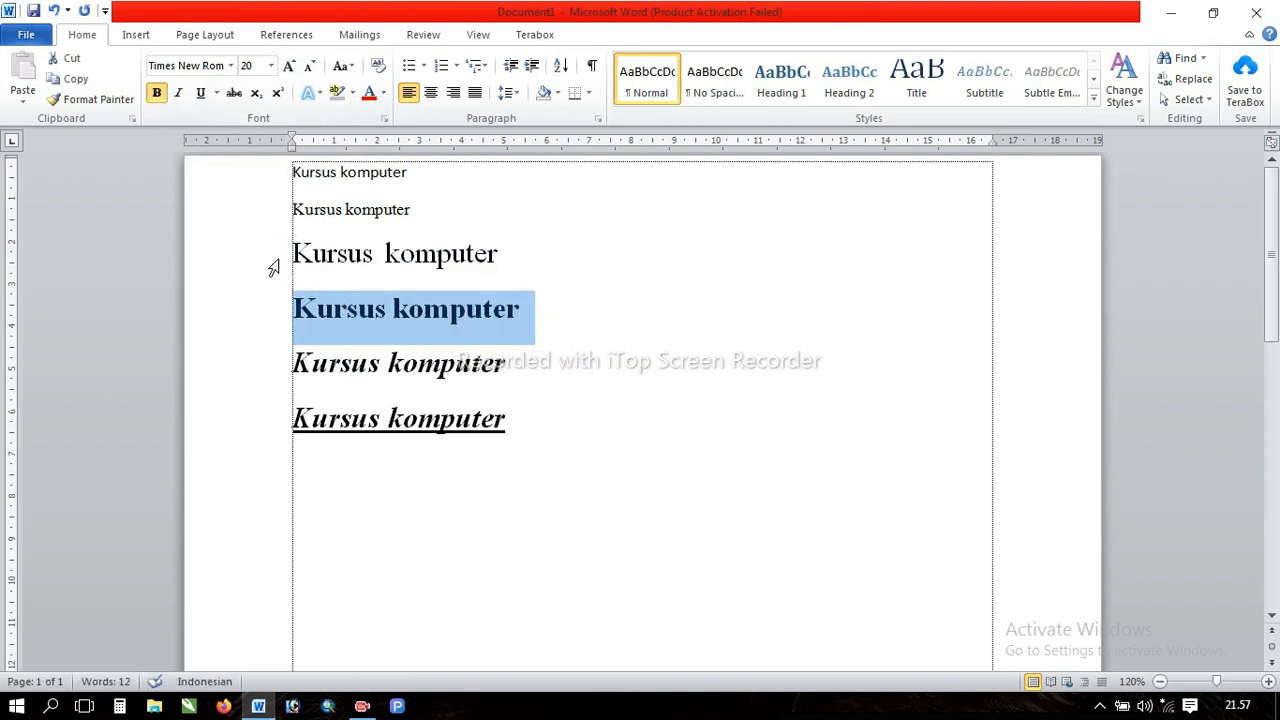
click(157, 93)
click(608, 368)
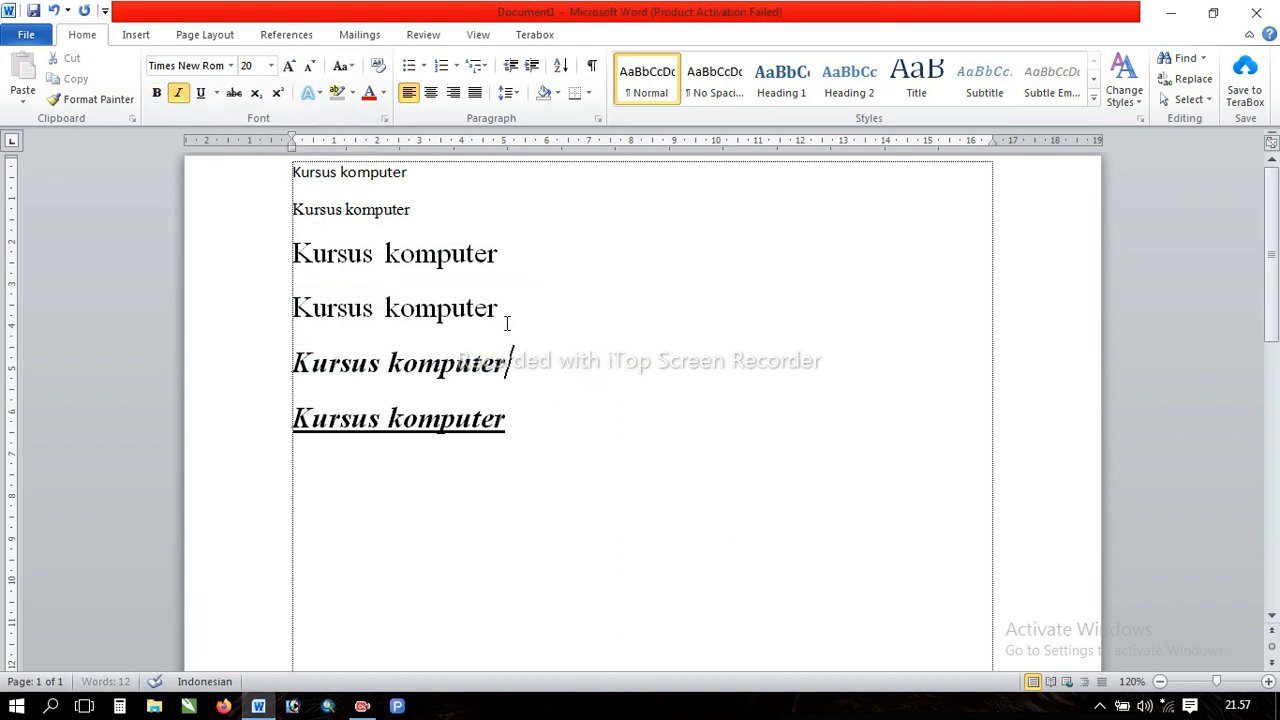
drag(505, 316, 292, 312)
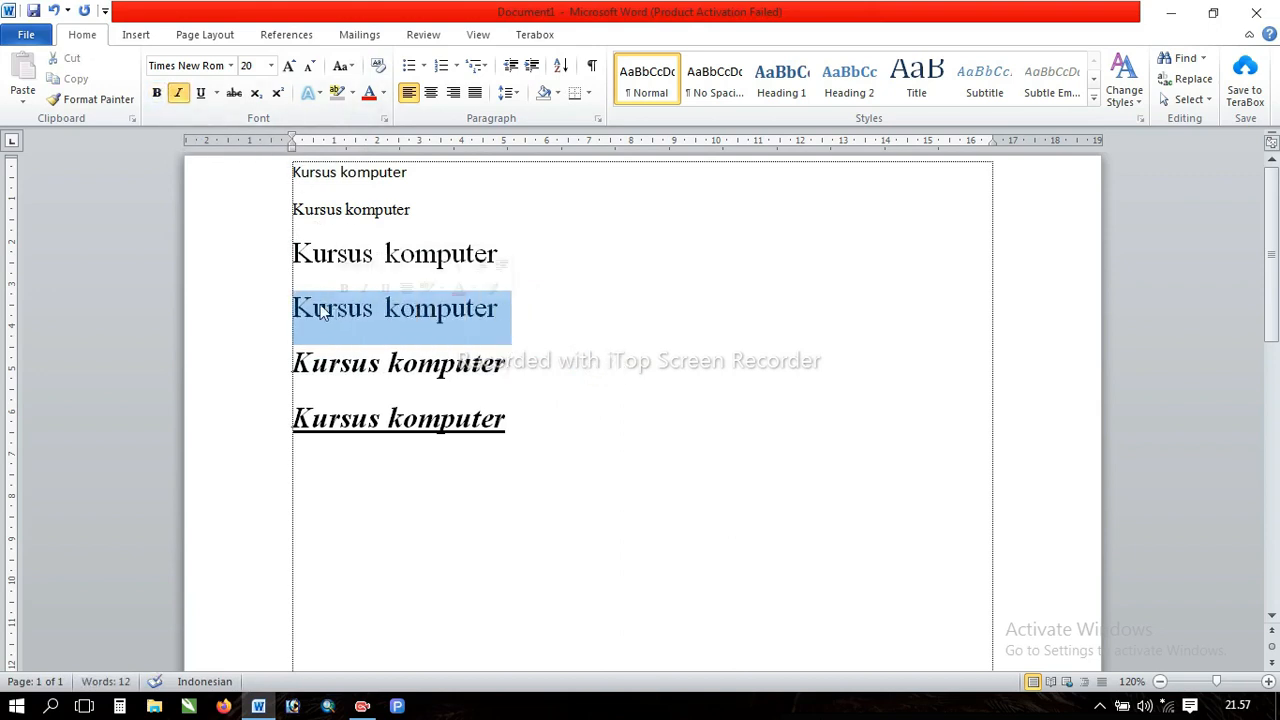
click(156, 93)
click(713, 352)
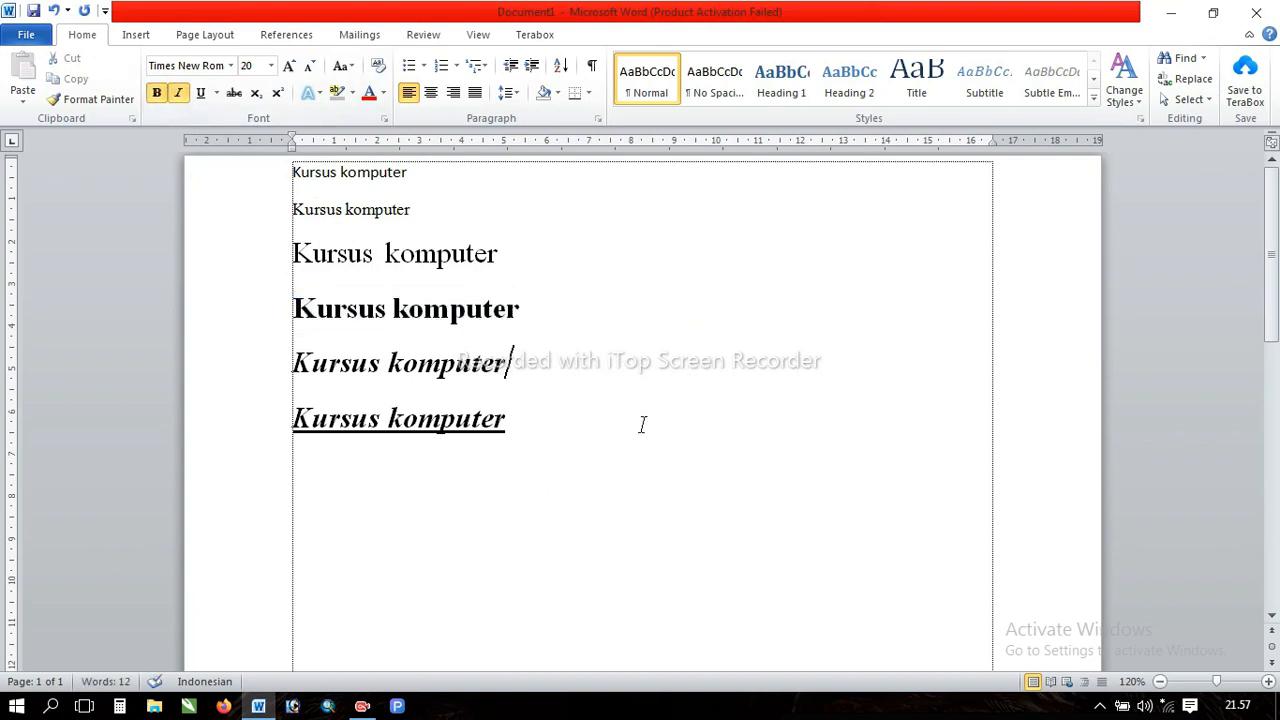
click(584, 502)
key(ctrl+i)
click(610, 362)
click(573, 238)
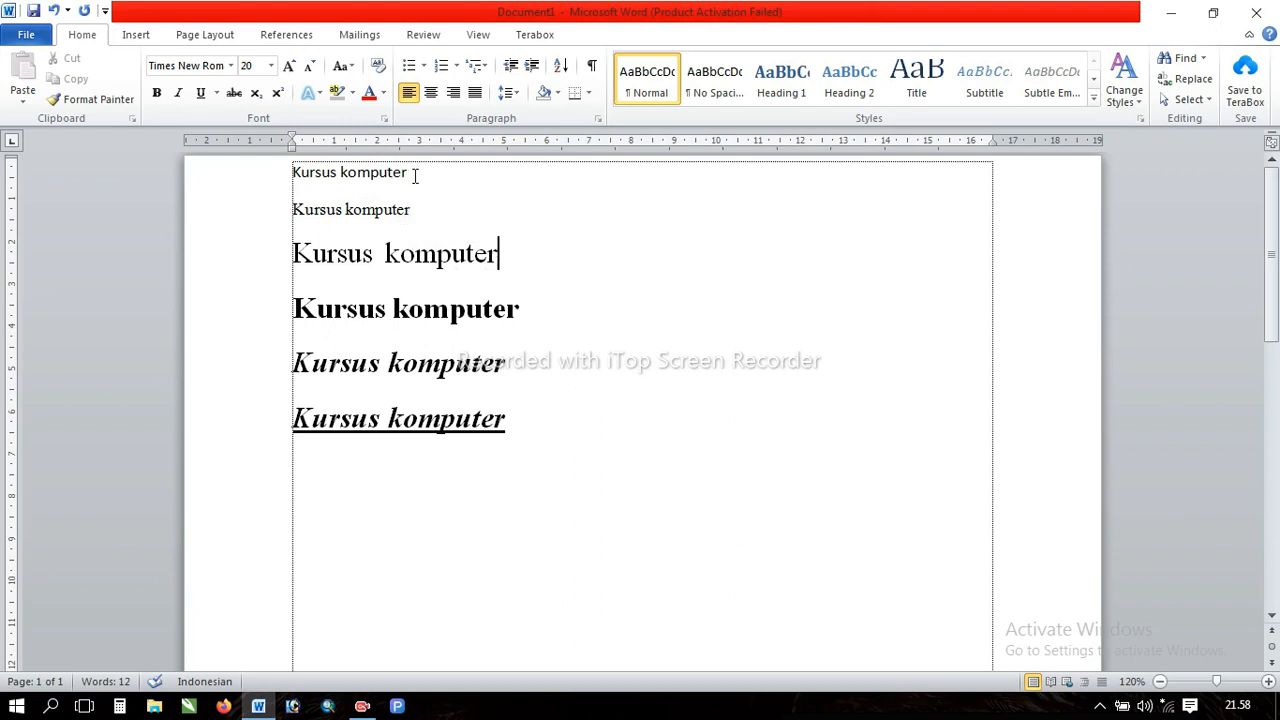
Step: Select the whole first "Kursus komputer" line repeatedly and clear the selection
click(414, 172)
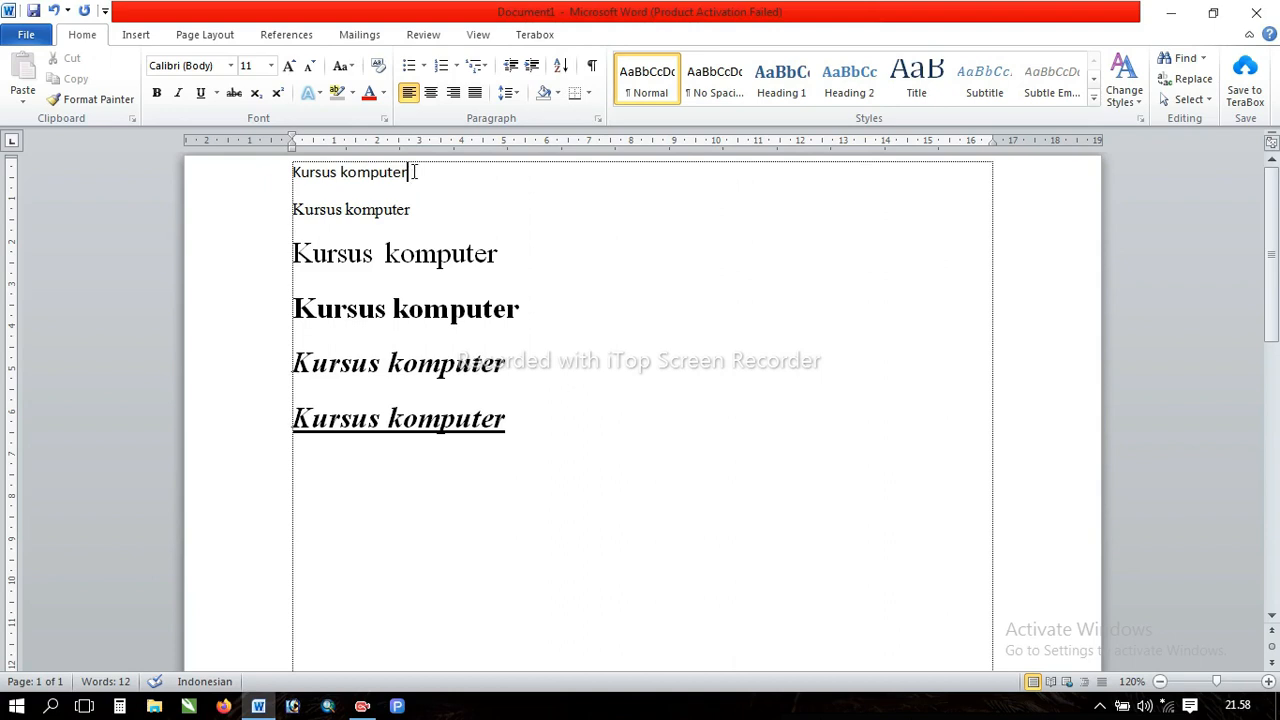
drag(409, 172, 309, 180)
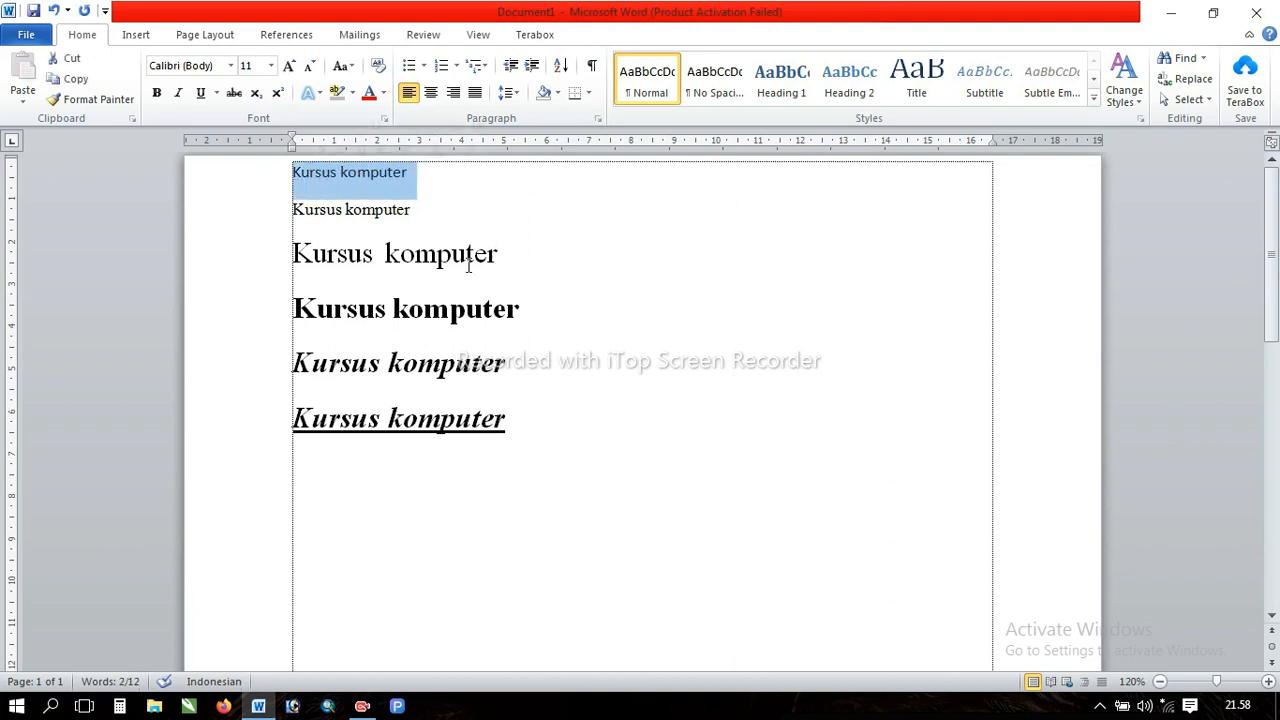
click(450, 190)
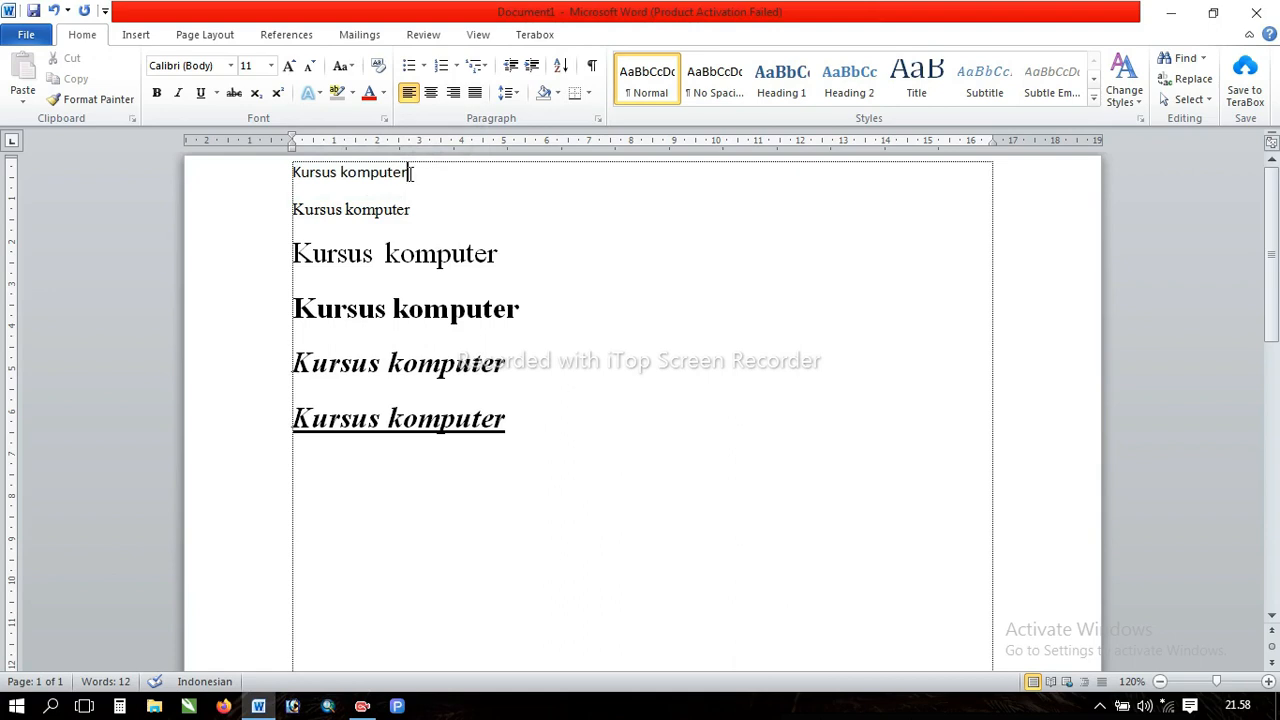
drag(410, 173, 316, 176)
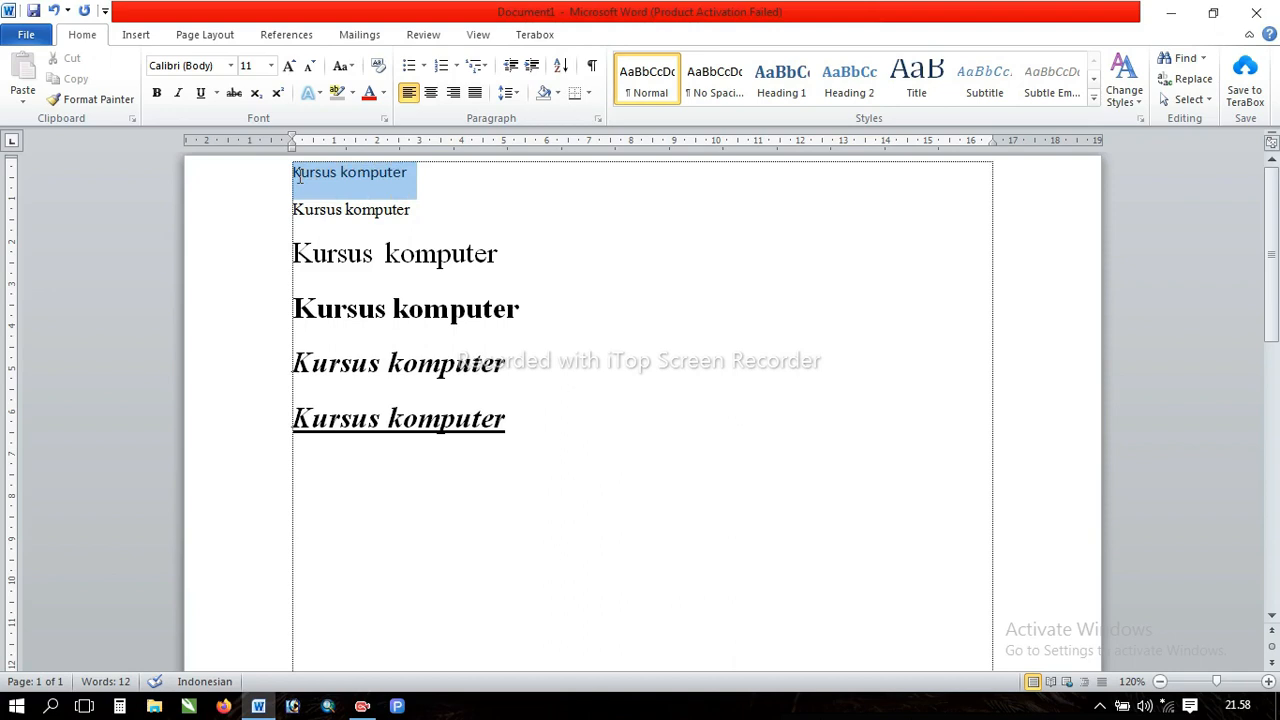
drag(298, 176, 297, 181)
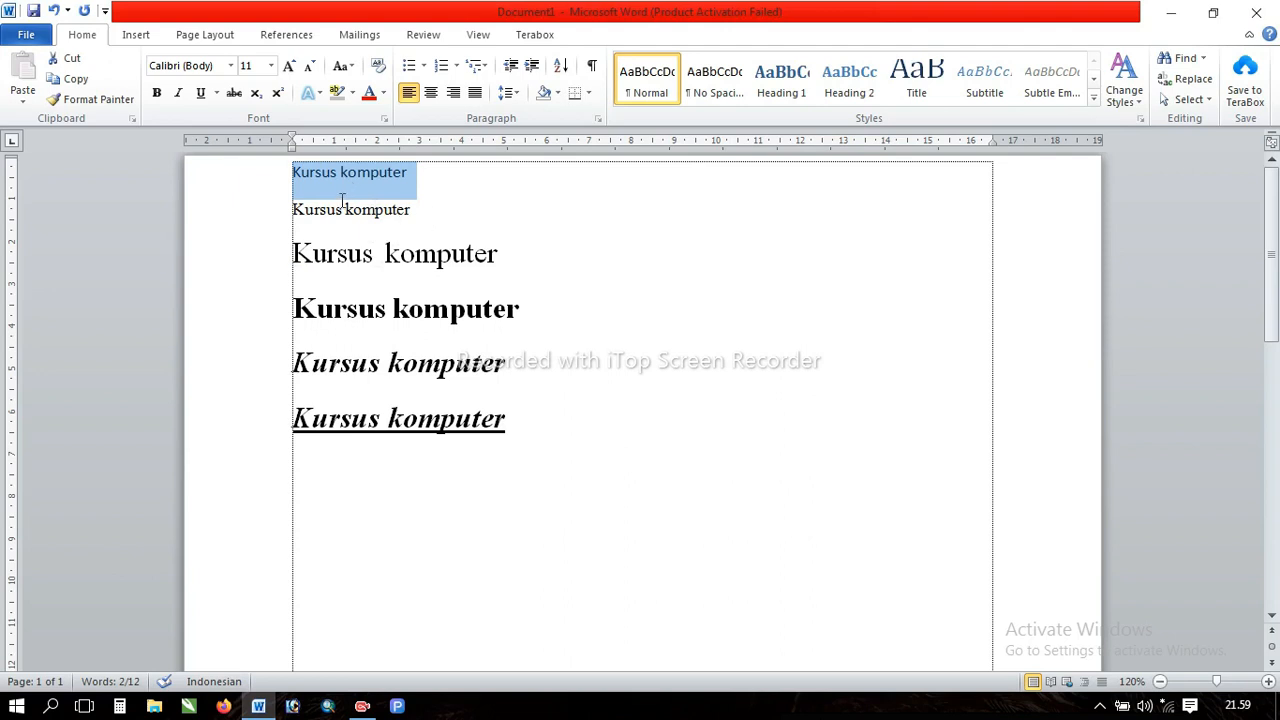
click(450, 240)
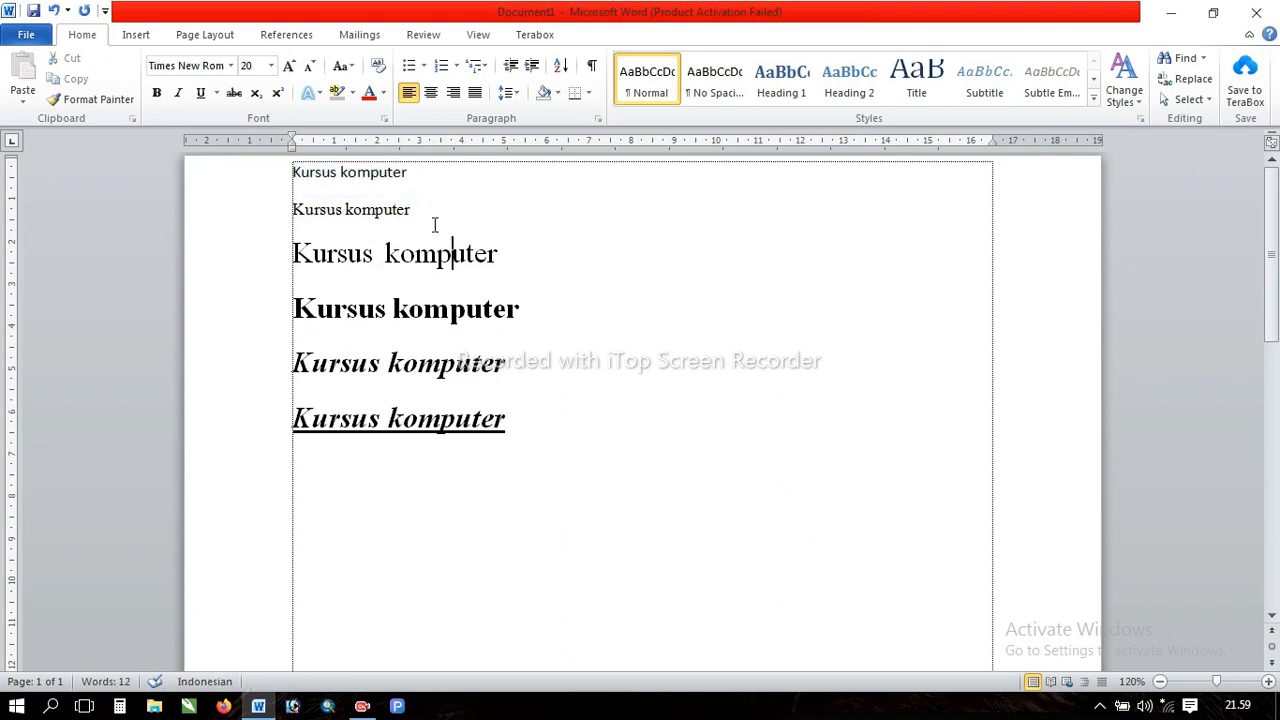
Step: Make the first "Kursus komputer" line bold
click(410, 210)
click(413, 177)
drag(426, 176, 292, 176)
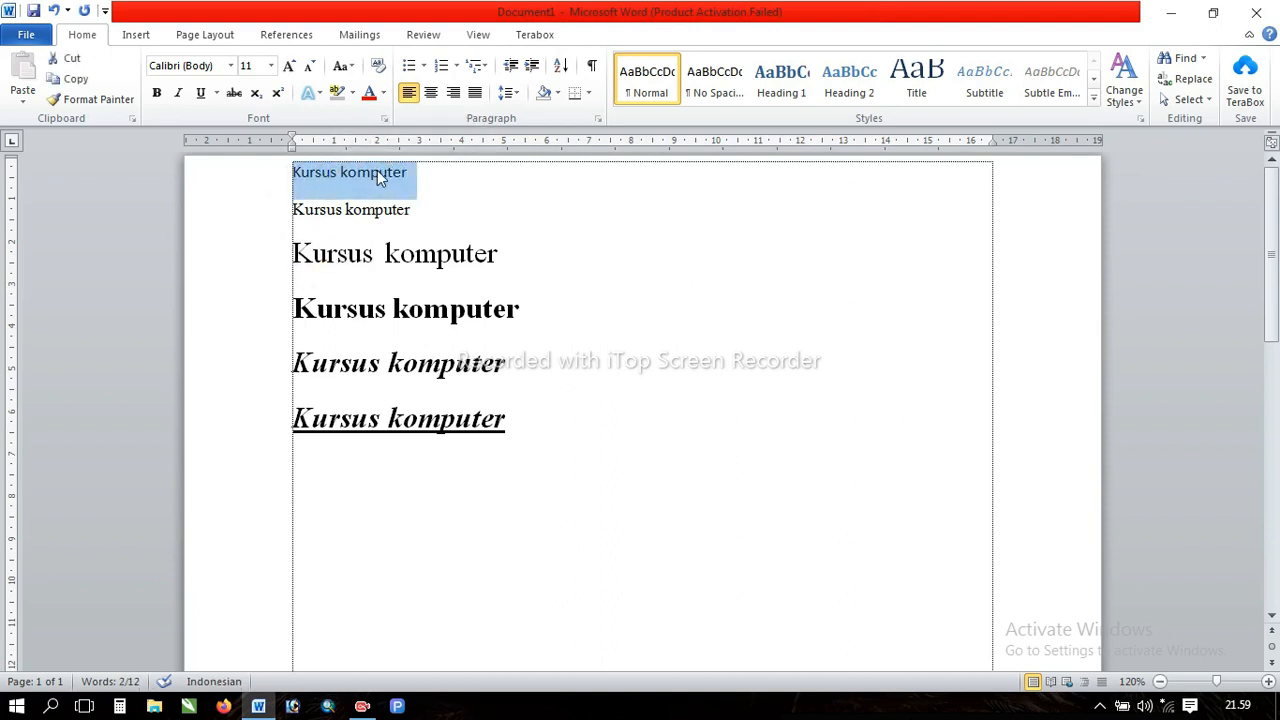
click(158, 94)
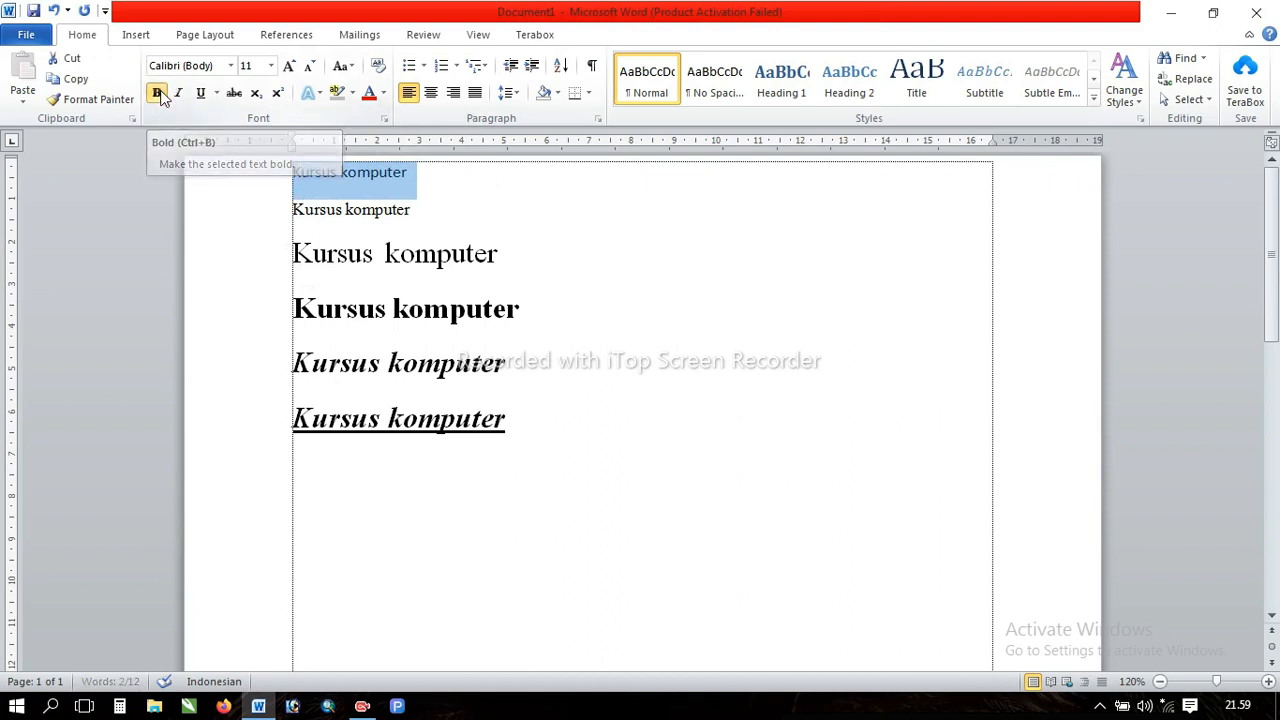
click(158, 93)
click(416, 173)
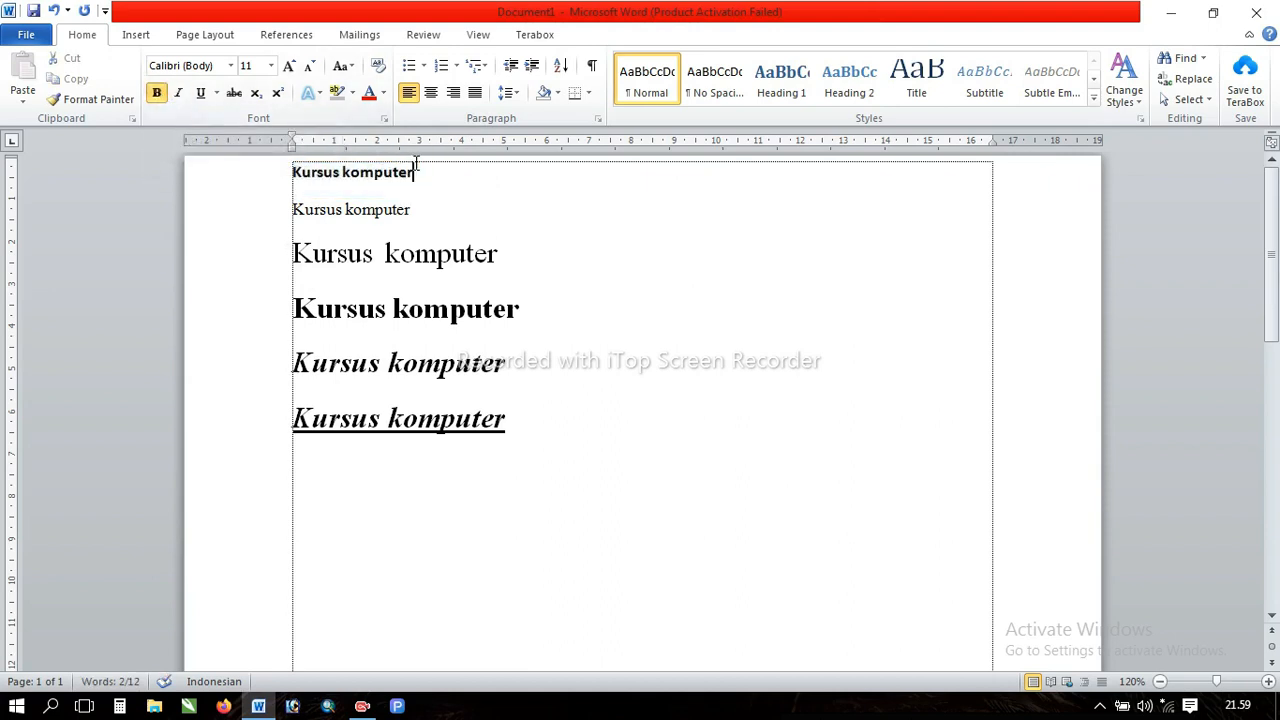
Step: Remove bold from the whole first "Kursus komputer" line and clear the selection
click(375, 180)
click(351, 180)
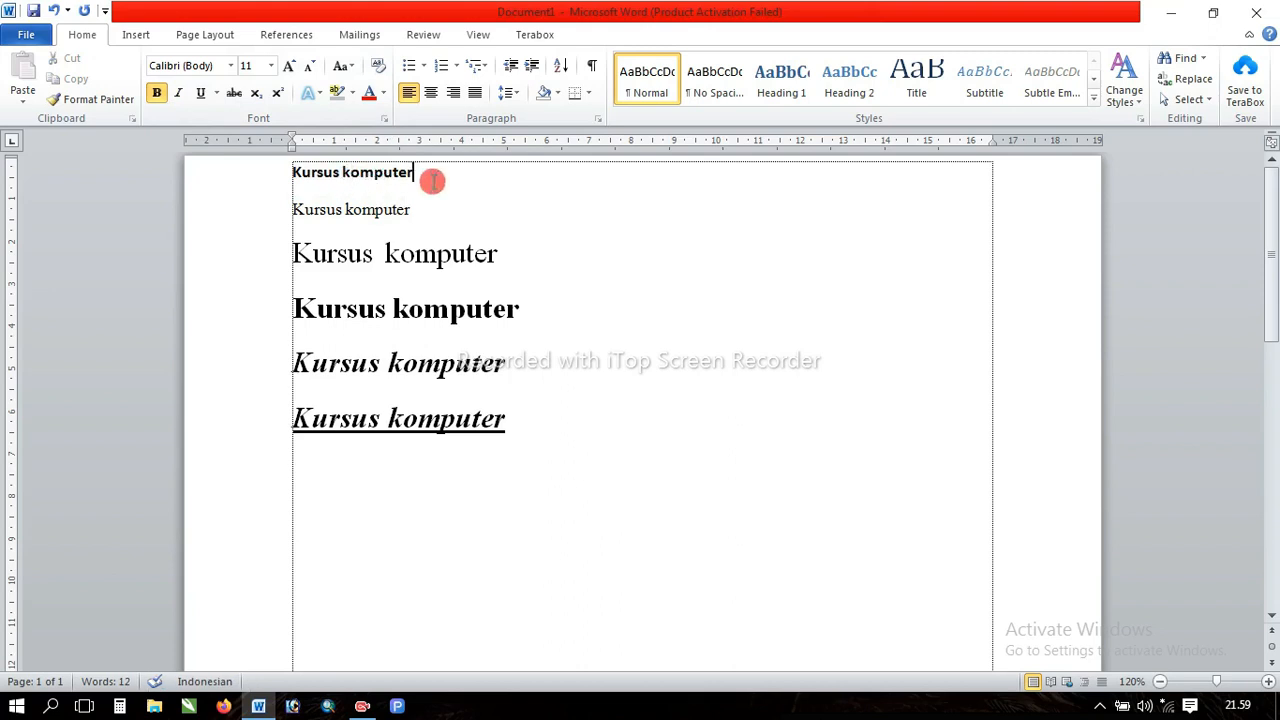
drag(431, 178, 292, 176)
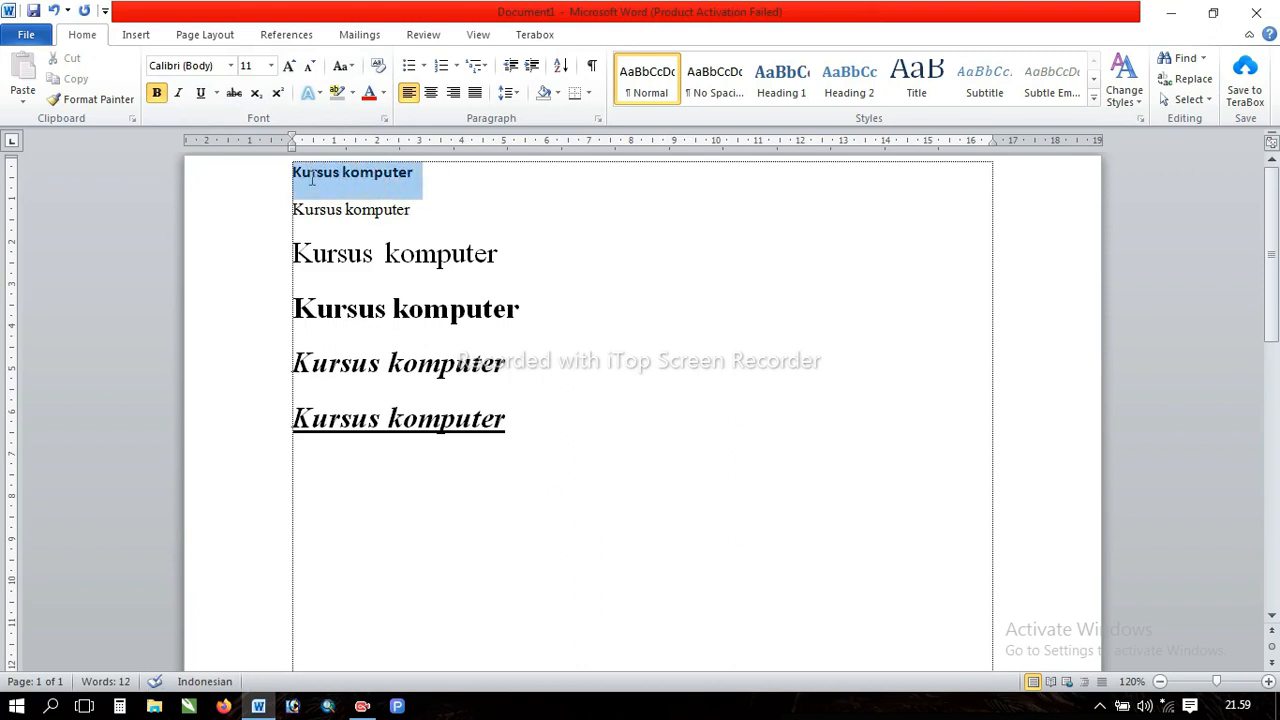
click(156, 93)
click(474, 201)
click(427, 186)
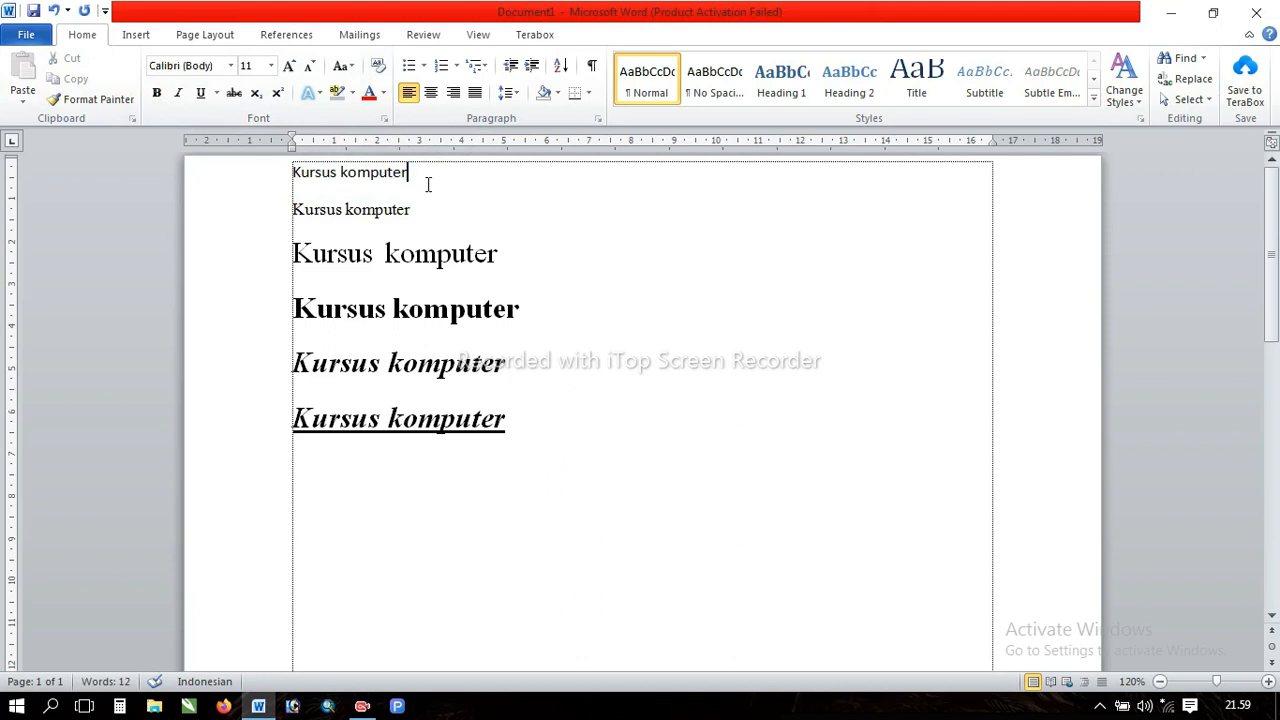
Step: Toggle bold at the end of the first "Kursus komputer" line without selecting its text
click(420, 206)
click(420, 180)
click(159, 92)
click(455, 215)
click(424, 180)
click(497, 228)
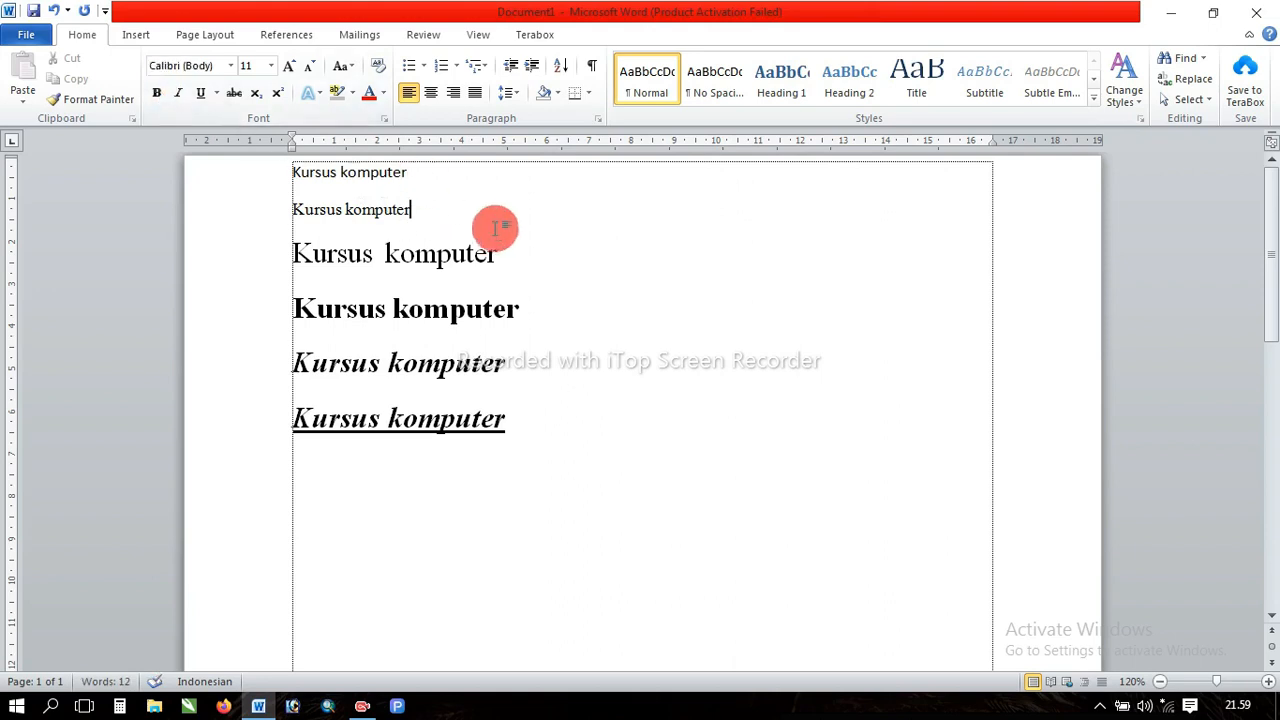
click(438, 180)
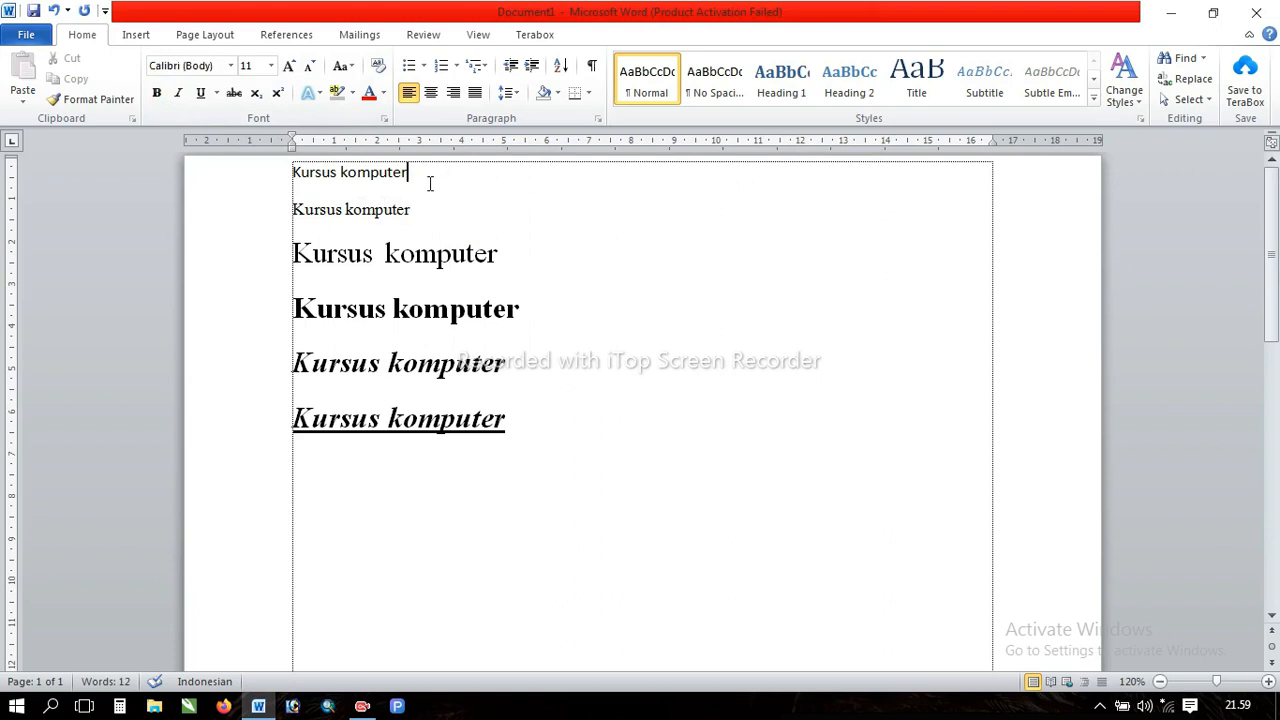
click(158, 93)
click(155, 95)
click(456, 204)
click(501, 196)
Step: In the empty line below the underlined text, set the font color to standard Red and write "Kursus komputer"
click(563, 443)
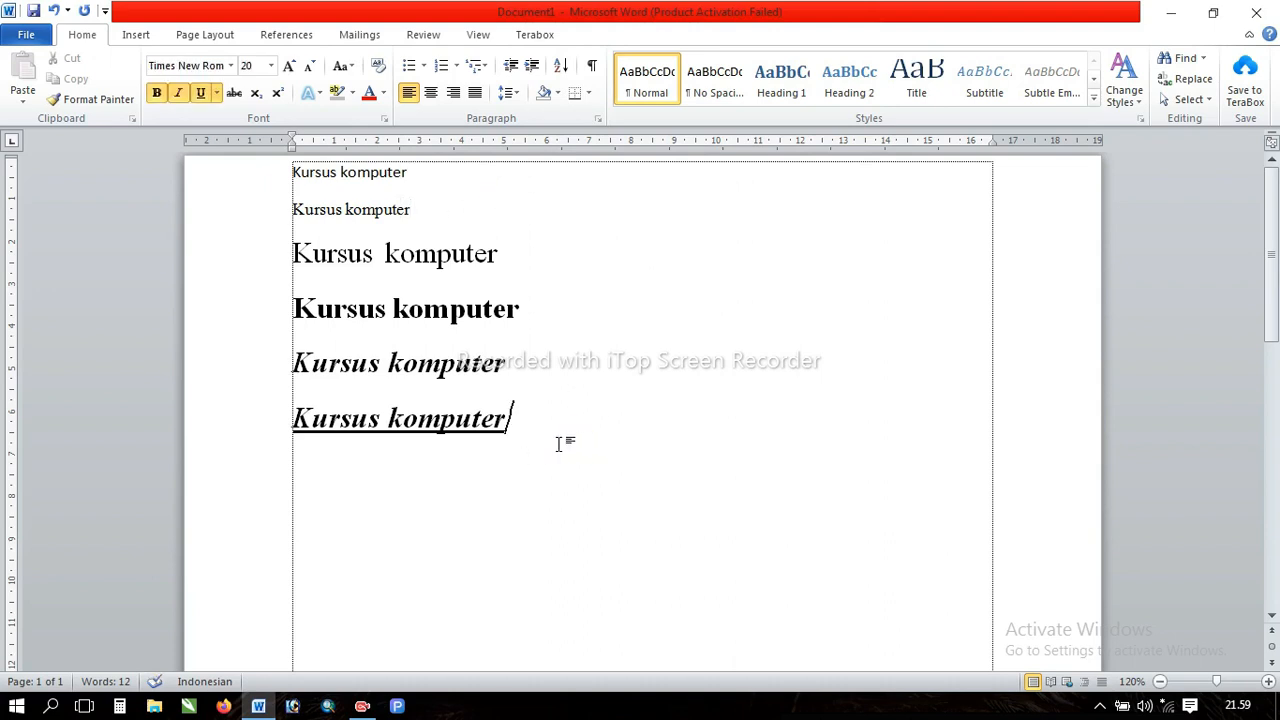
click(550, 270)
scroll(520, 433, down, 2)
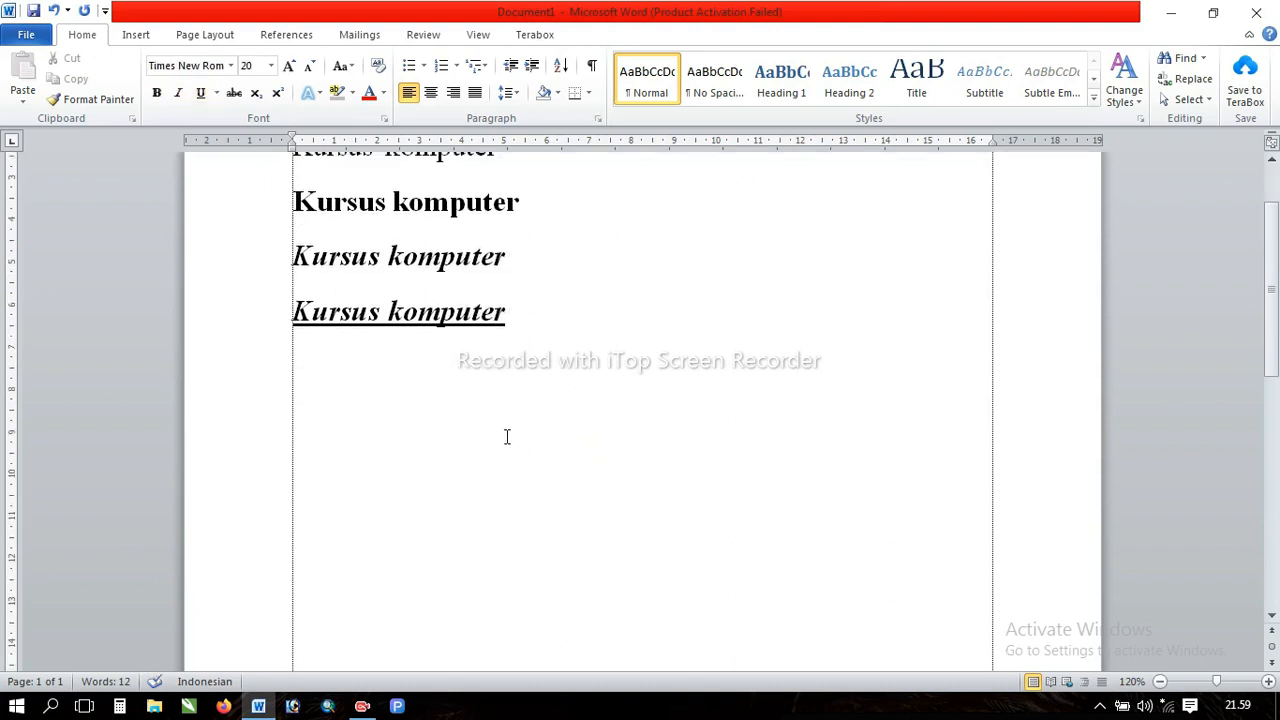
click(502, 428)
key(ctrl+b)
click(158, 93)
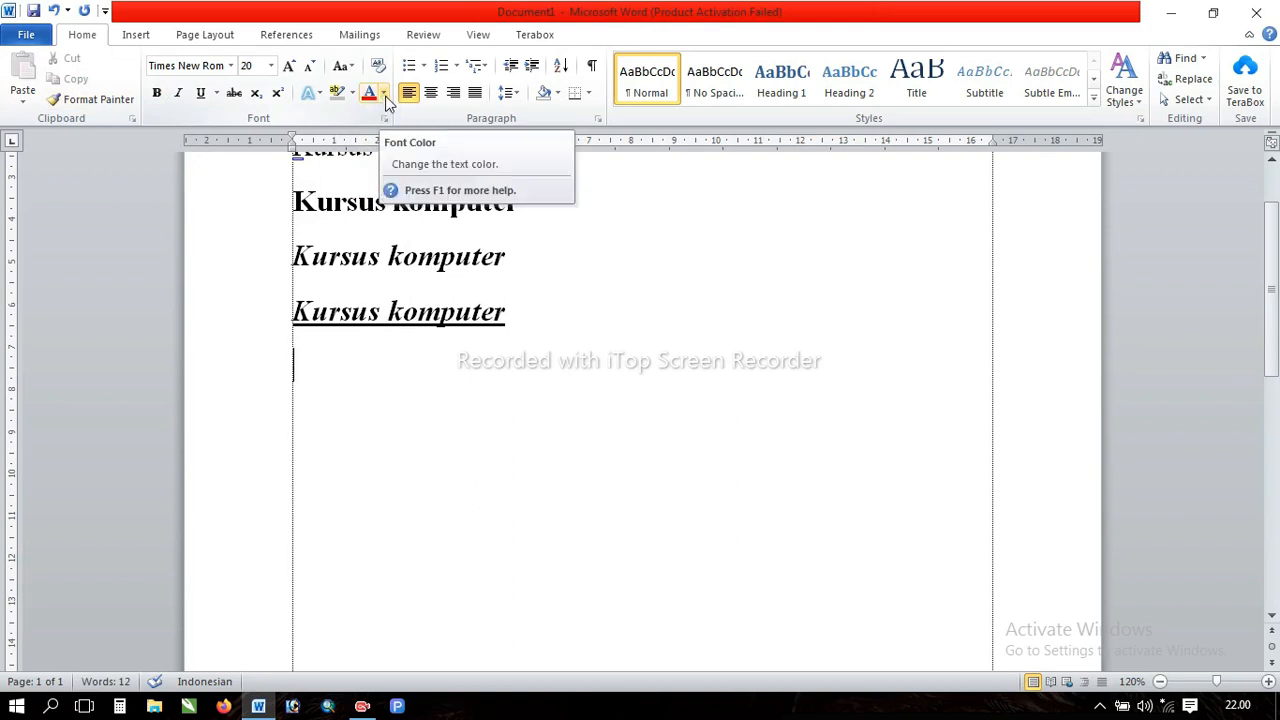
click(384, 94)
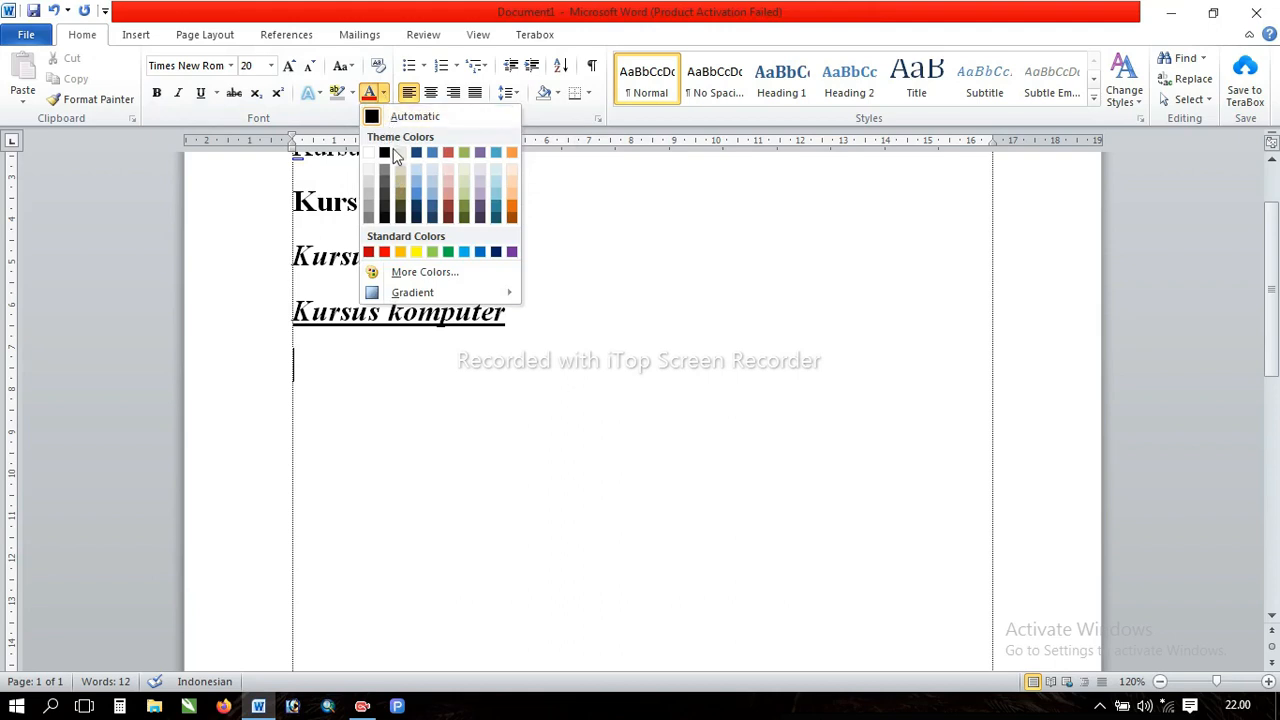
click(386, 252)
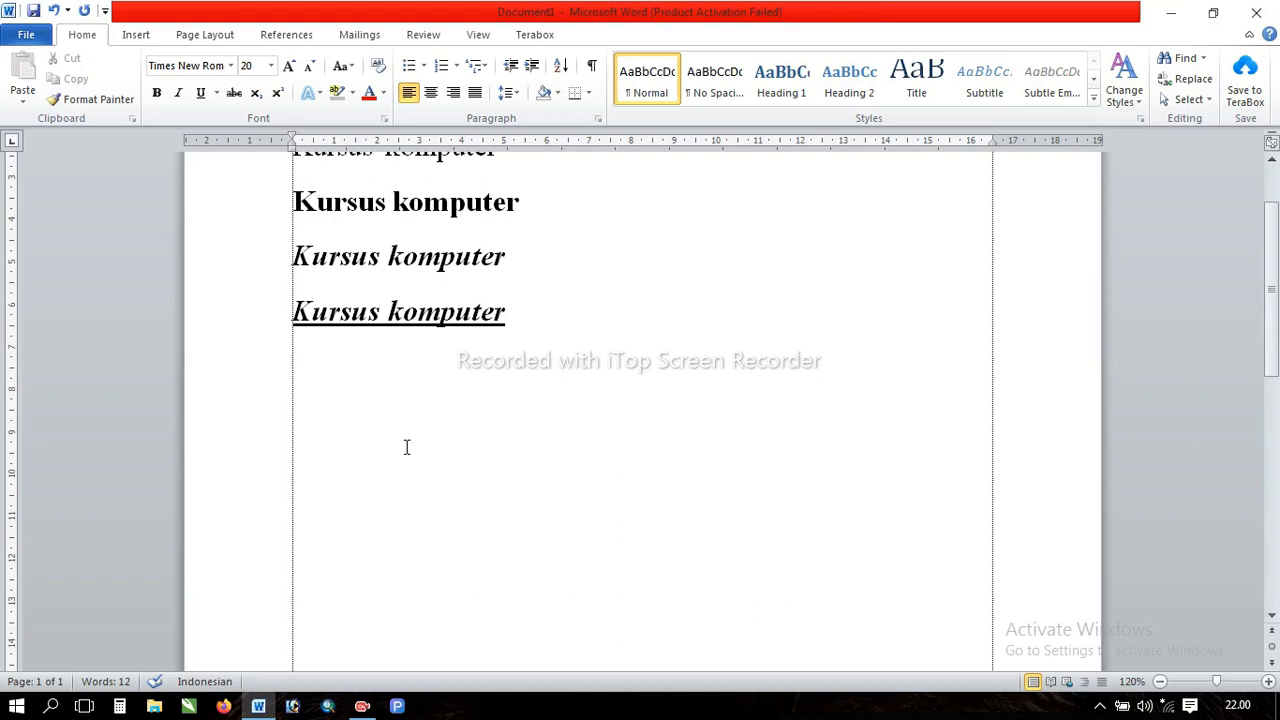
text(kursus k)
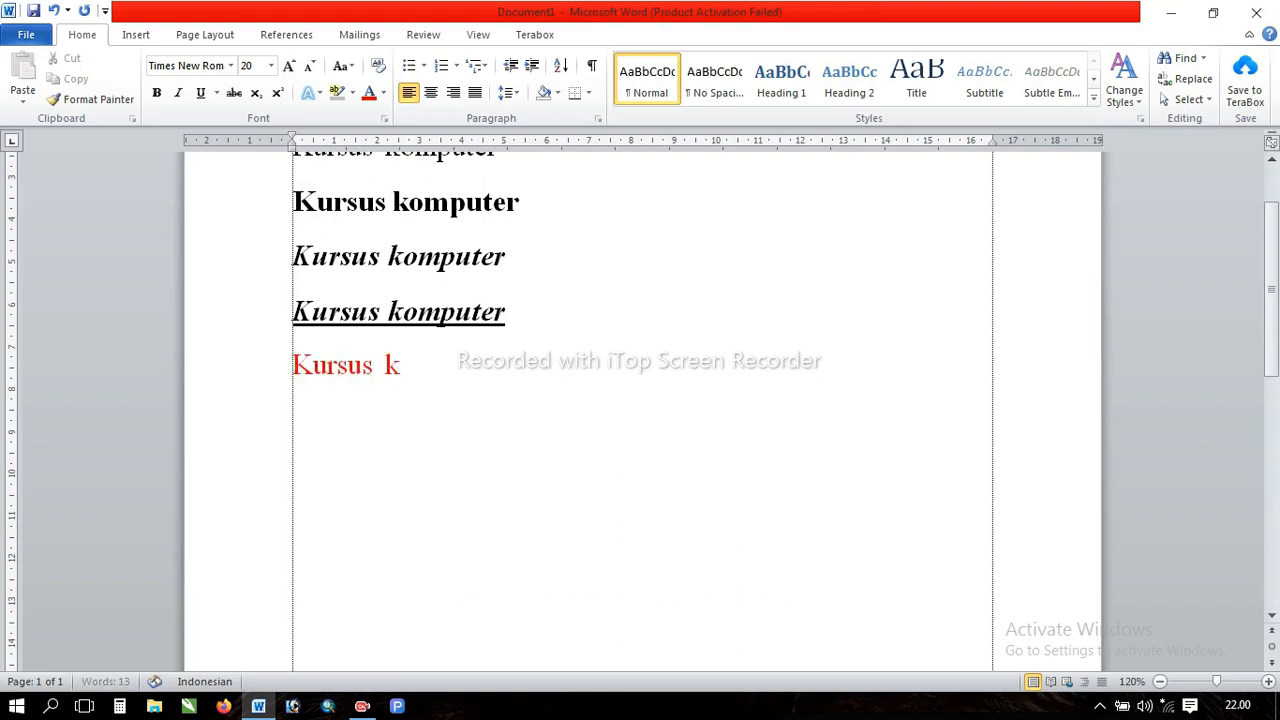
text(omputer)
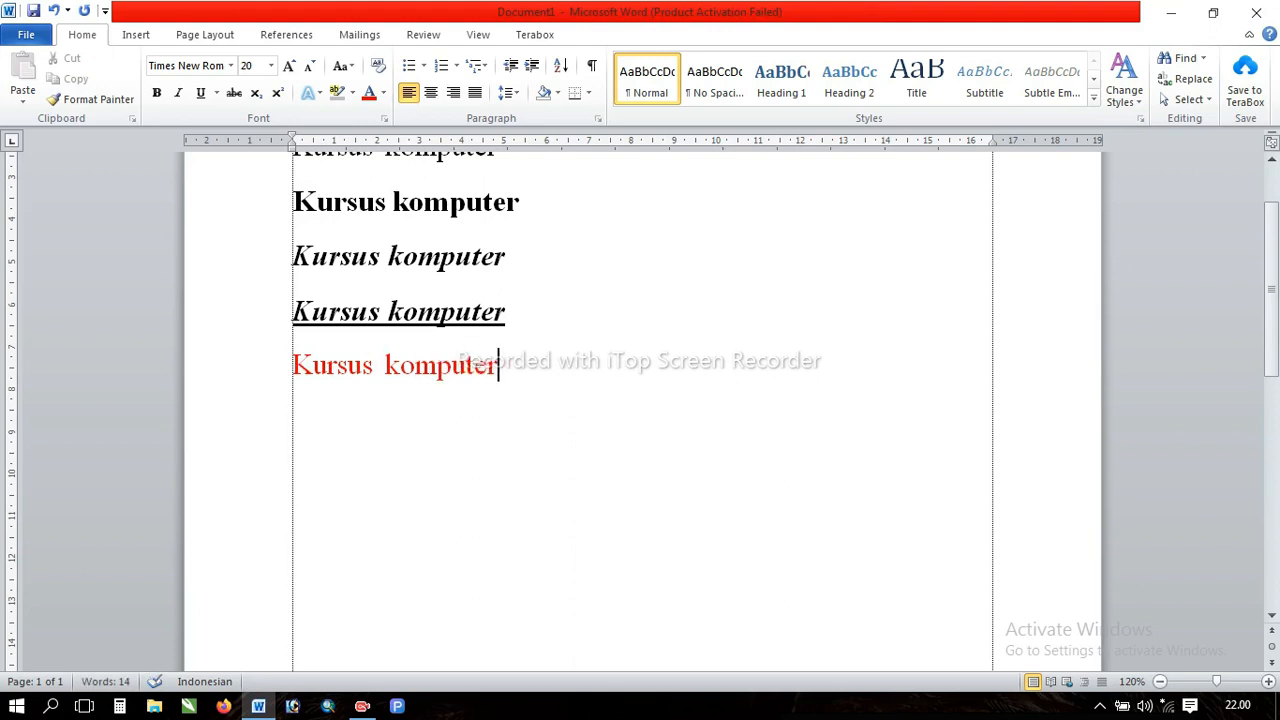
click(514, 374)
scroll(512, 370, up, 2)
scroll(508, 485, down, 2)
scroll(538, 370, up, 2)
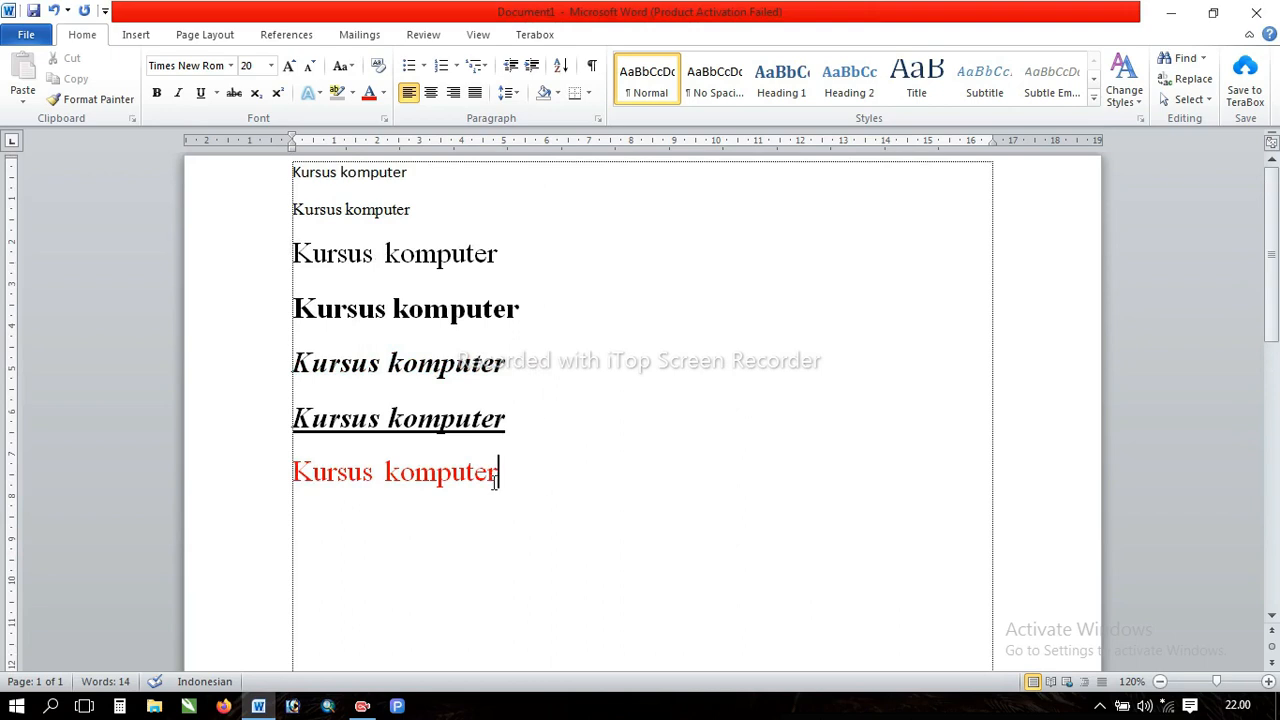
scroll(502, 341, down, 2)
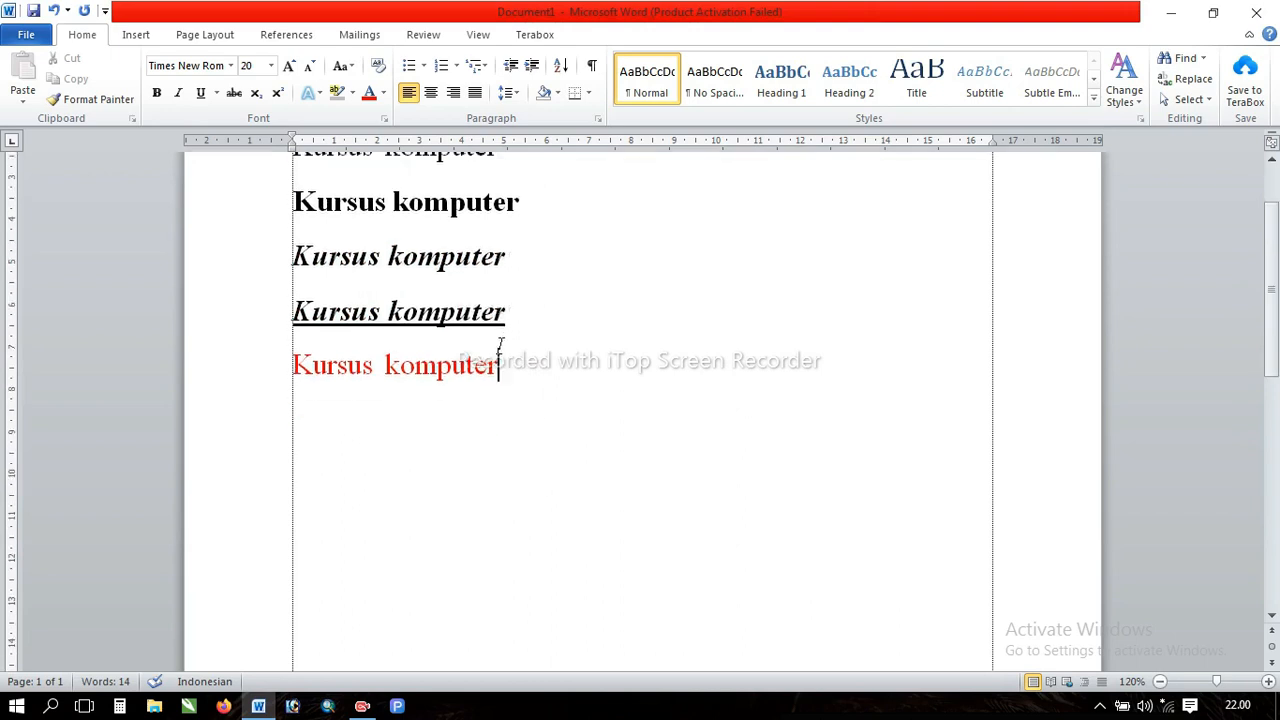
scroll(500, 354, up, 2)
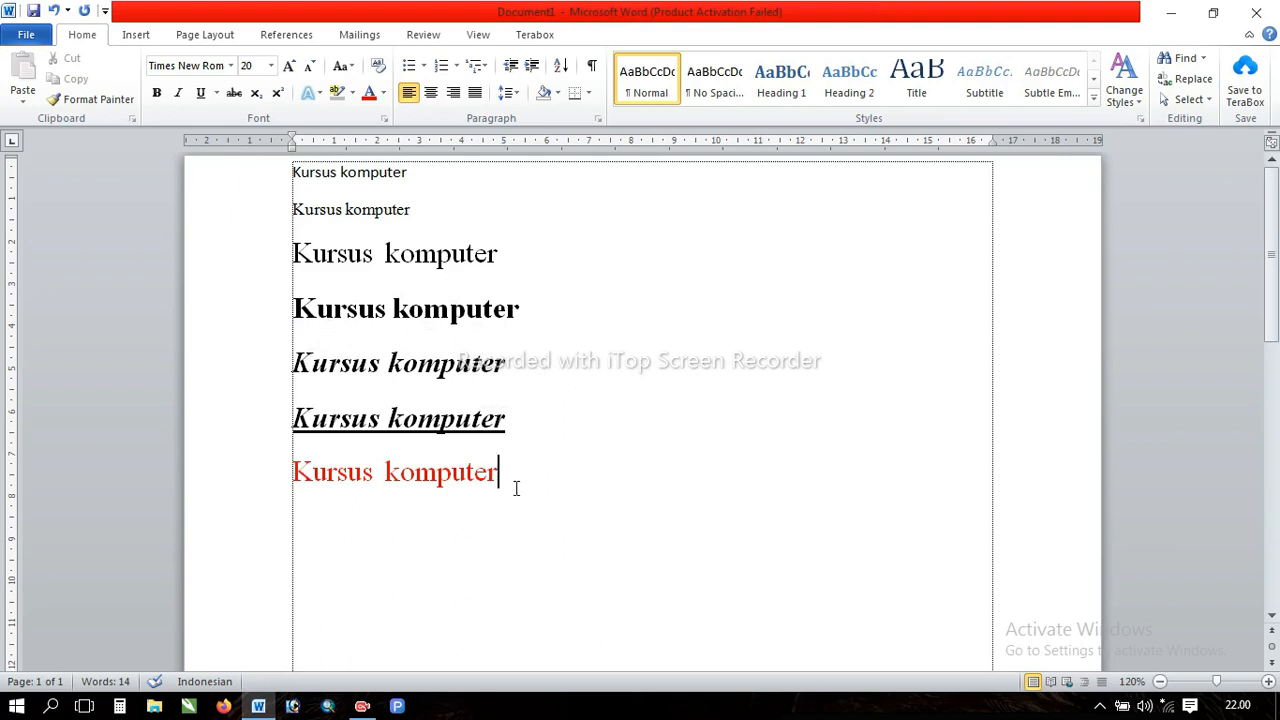
drag(534, 491, 503, 472)
Step: Select the first "Kursus komputer" line, color its text standard Red and clear the selection
click(416, 173)
drag(403, 175, 326, 172)
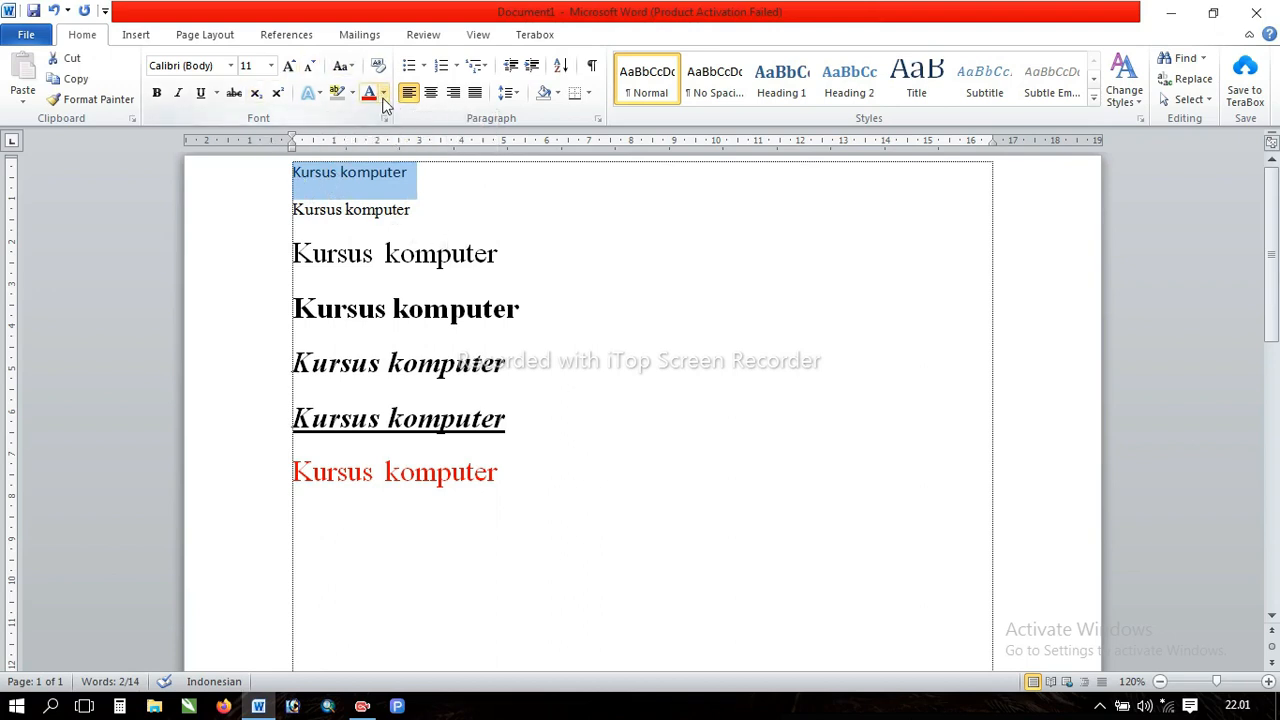
click(383, 93)
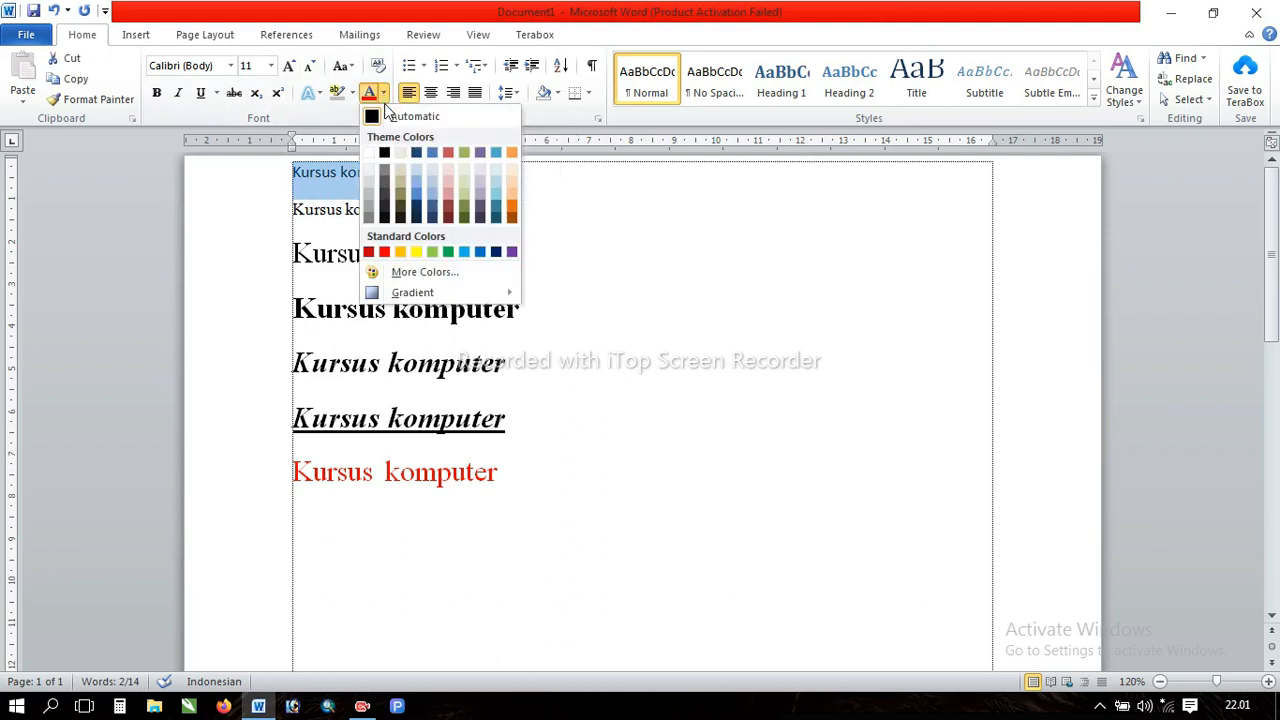
click(386, 256)
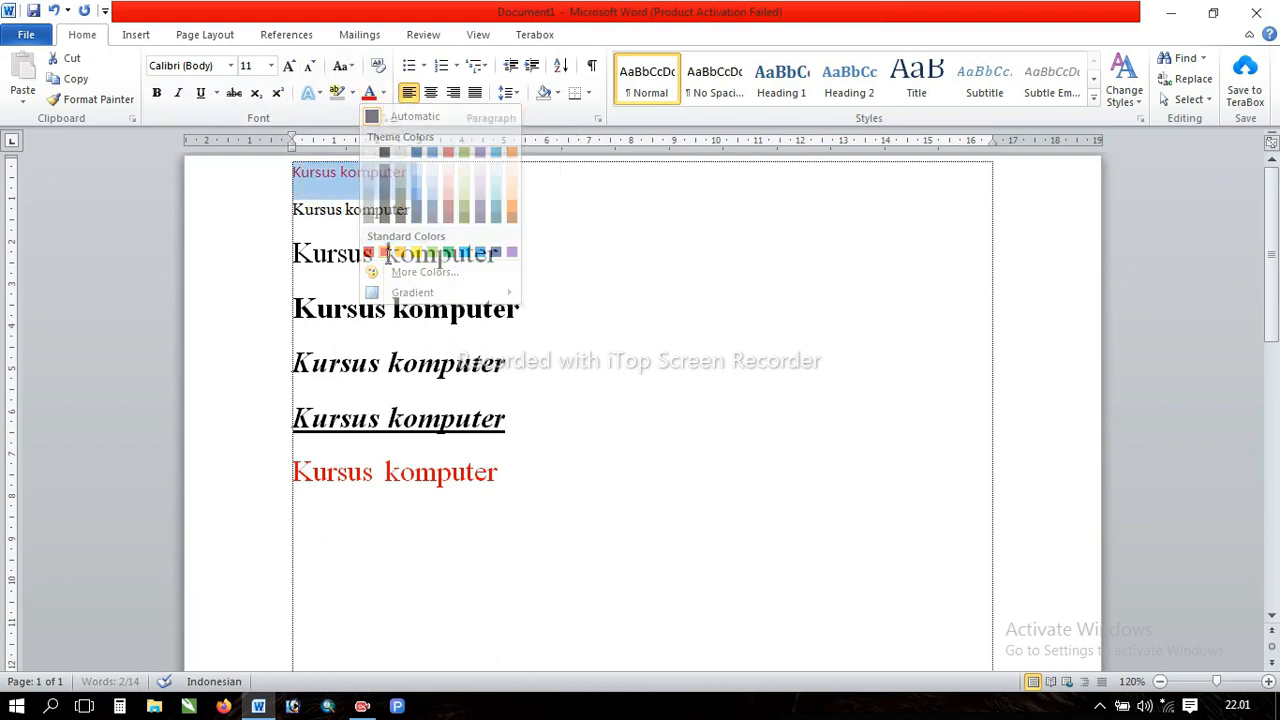
click(404, 182)
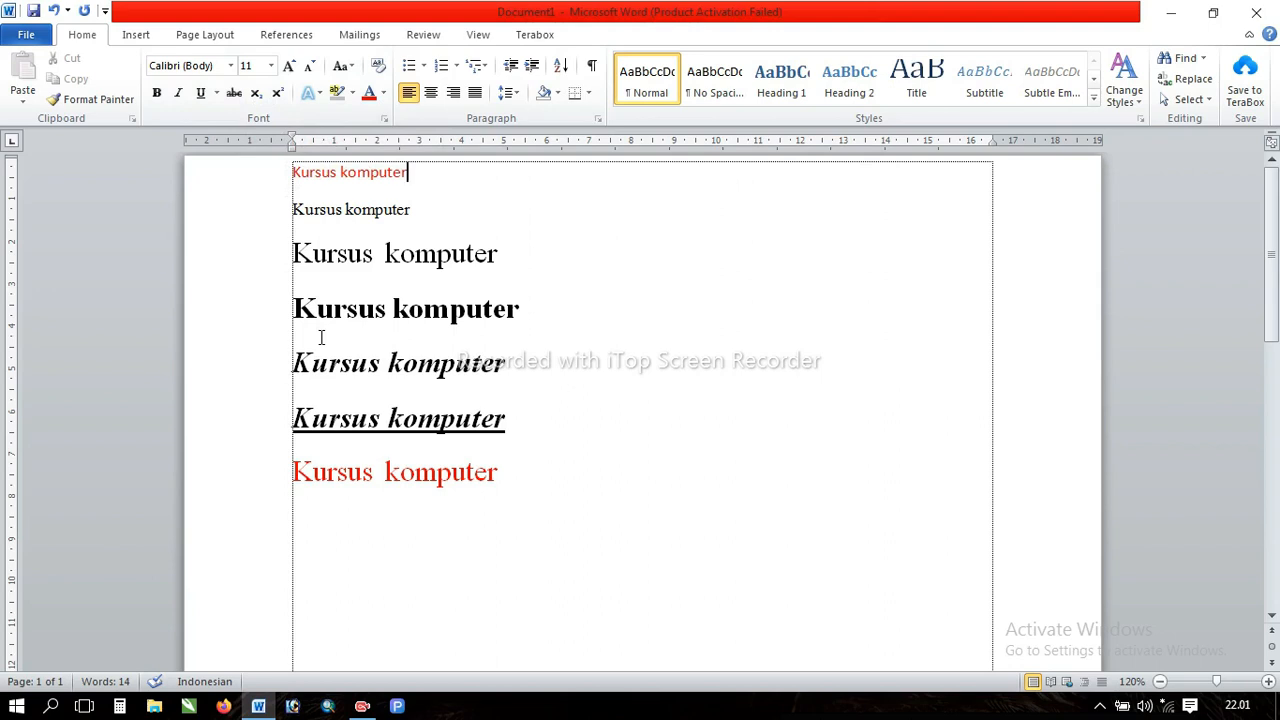
Step: Write "H2" in the empty line below the red "Kursus komputer" line near the end of the document
scroll(460, 380, down, 3)
click(497, 400)
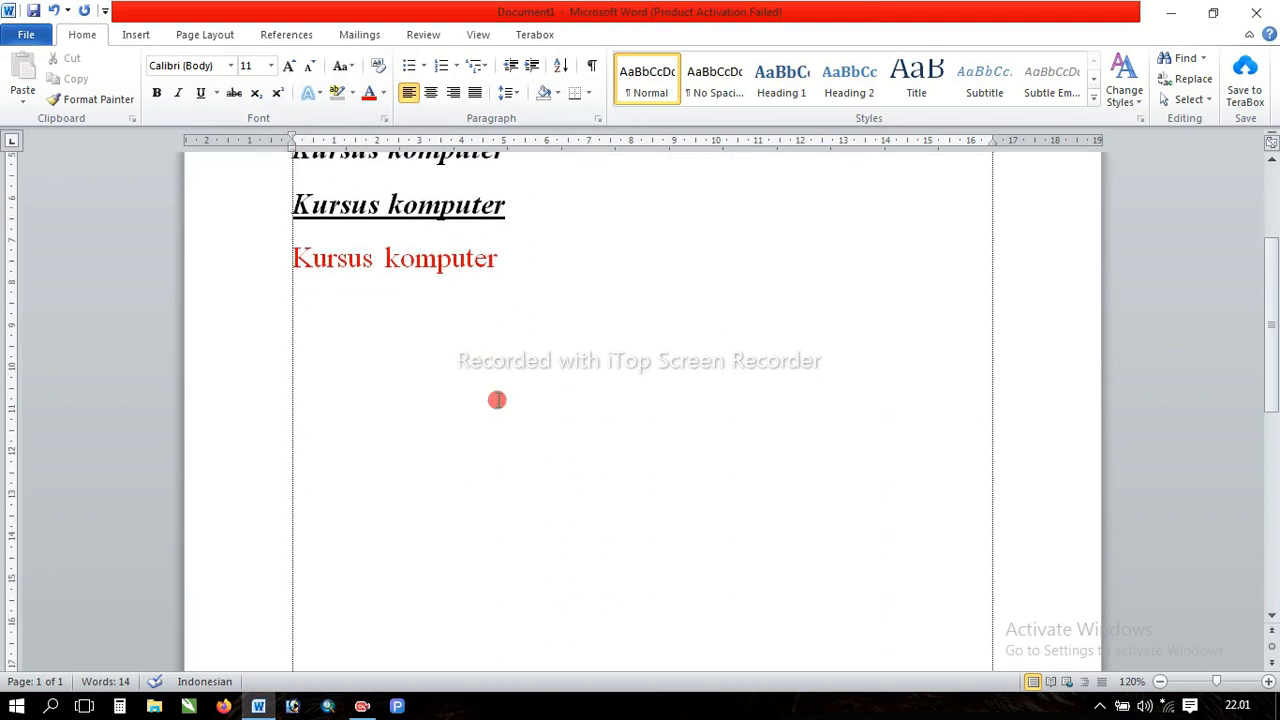
scroll(497, 400, up, 1)
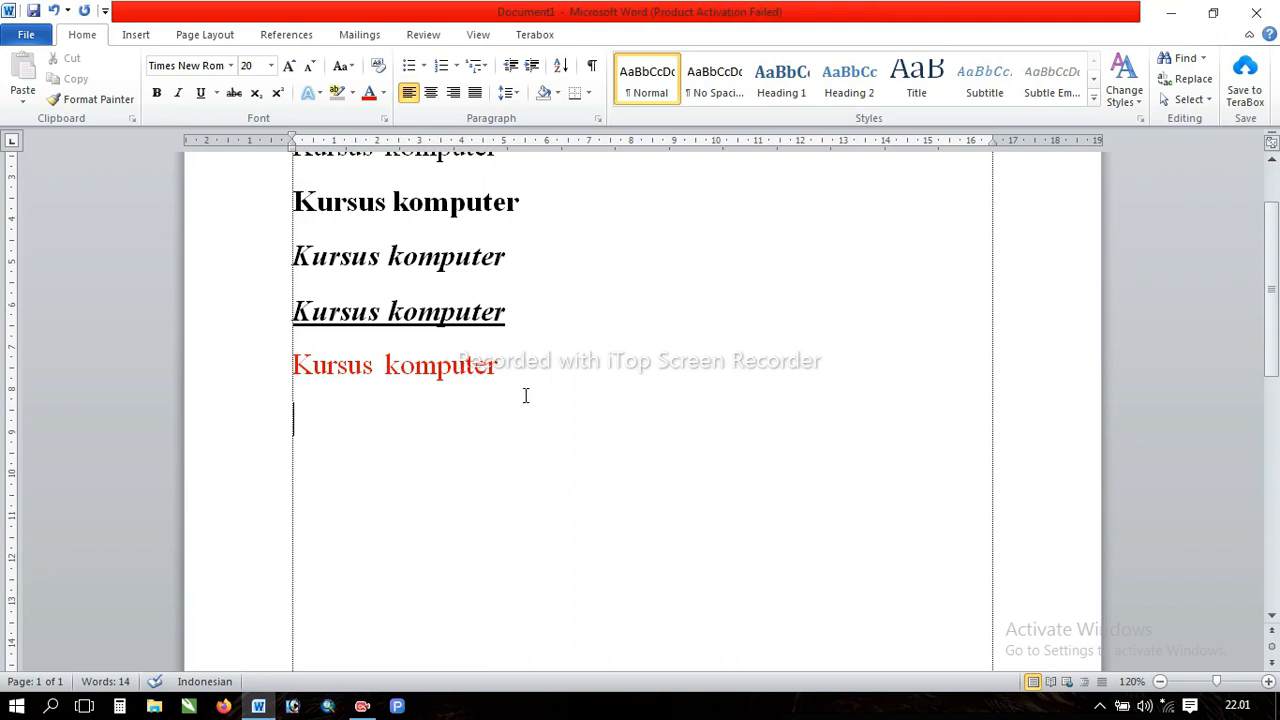
scroll(528, 450, down, 1)
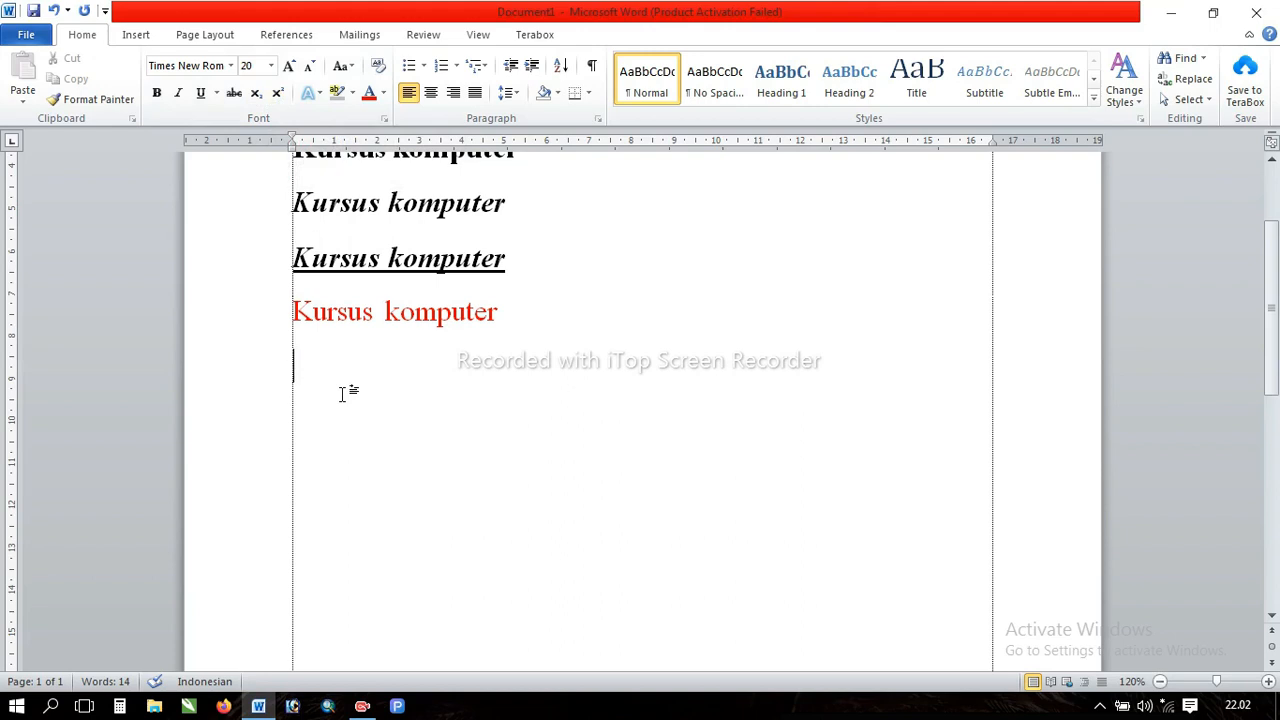
text(H2)
Step: Select only the 2 in "H2", format it as superscript and zoom in to 140%
drag(316, 366, 330, 376)
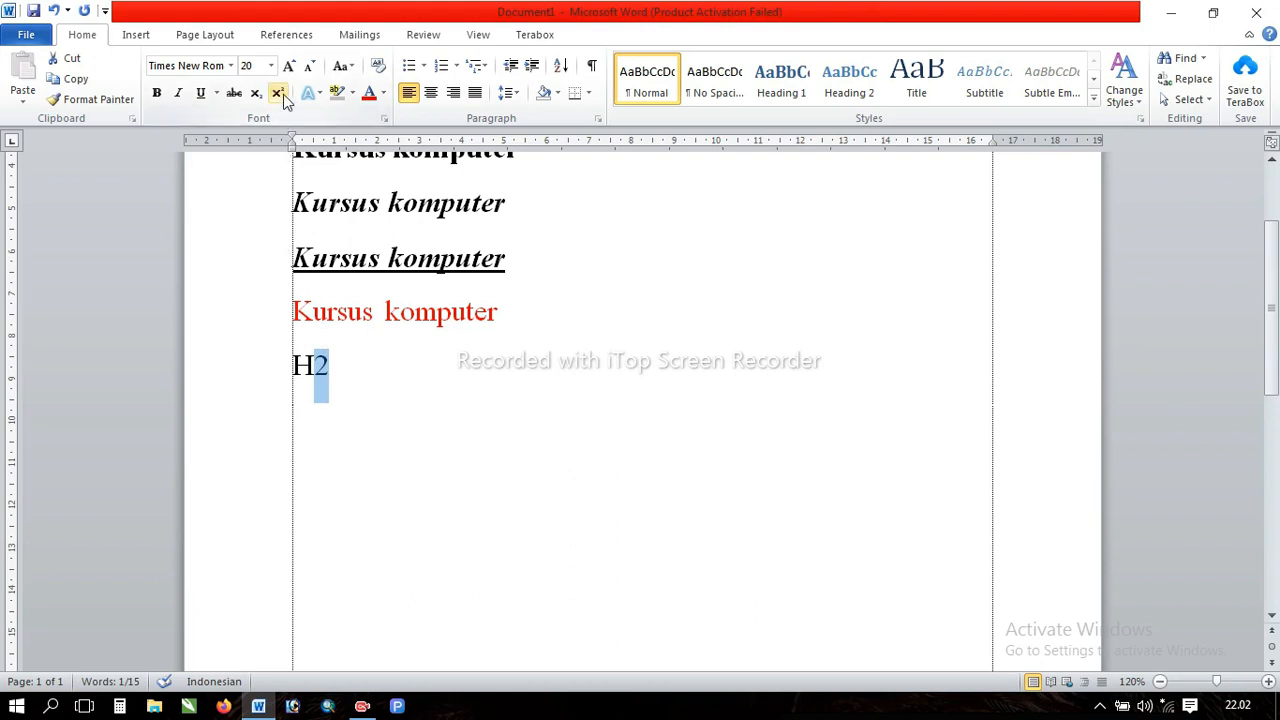
click(329, 374)
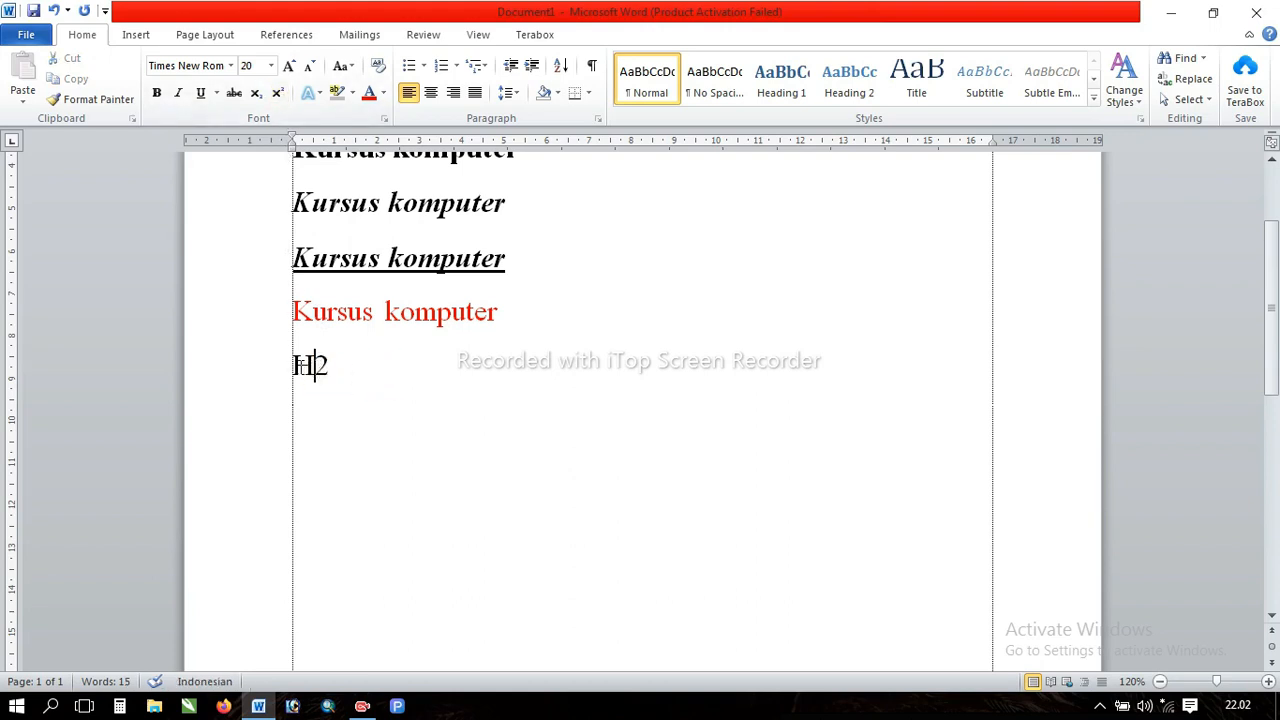
drag(354, 368, 321, 366)
double_click(321, 366)
click(346, 368)
drag(328, 368, 315, 367)
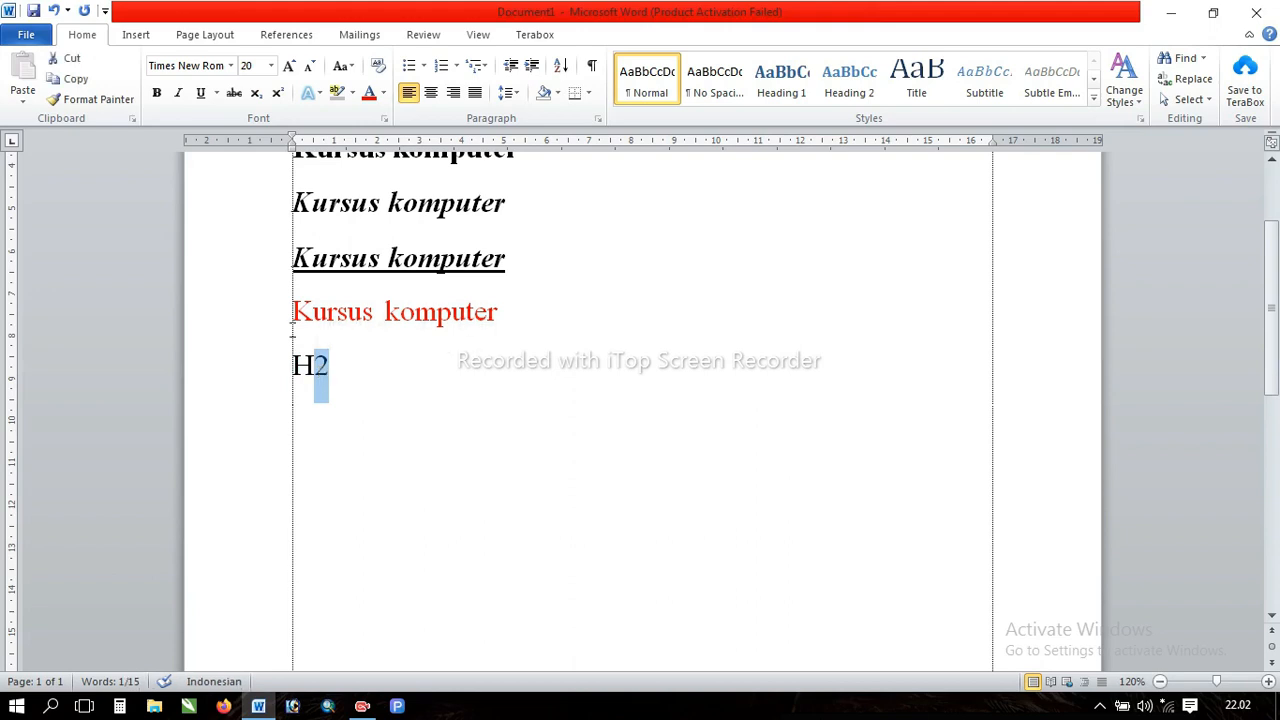
click(279, 97)
scroll(317, 379, up, 2)
scroll(343, 409, down, 2)
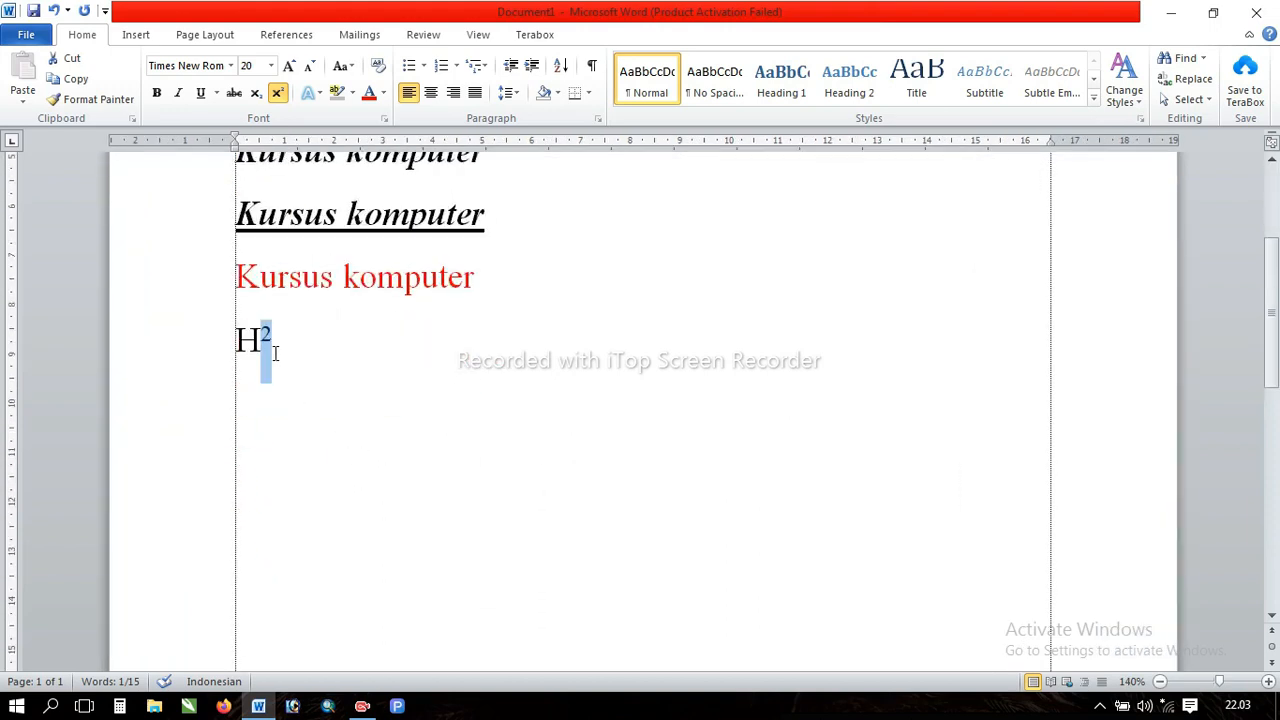
Step: Switch the 2 in "H2" from superscript to subscript, and restore it to normal text
click(279, 95)
click(260, 96)
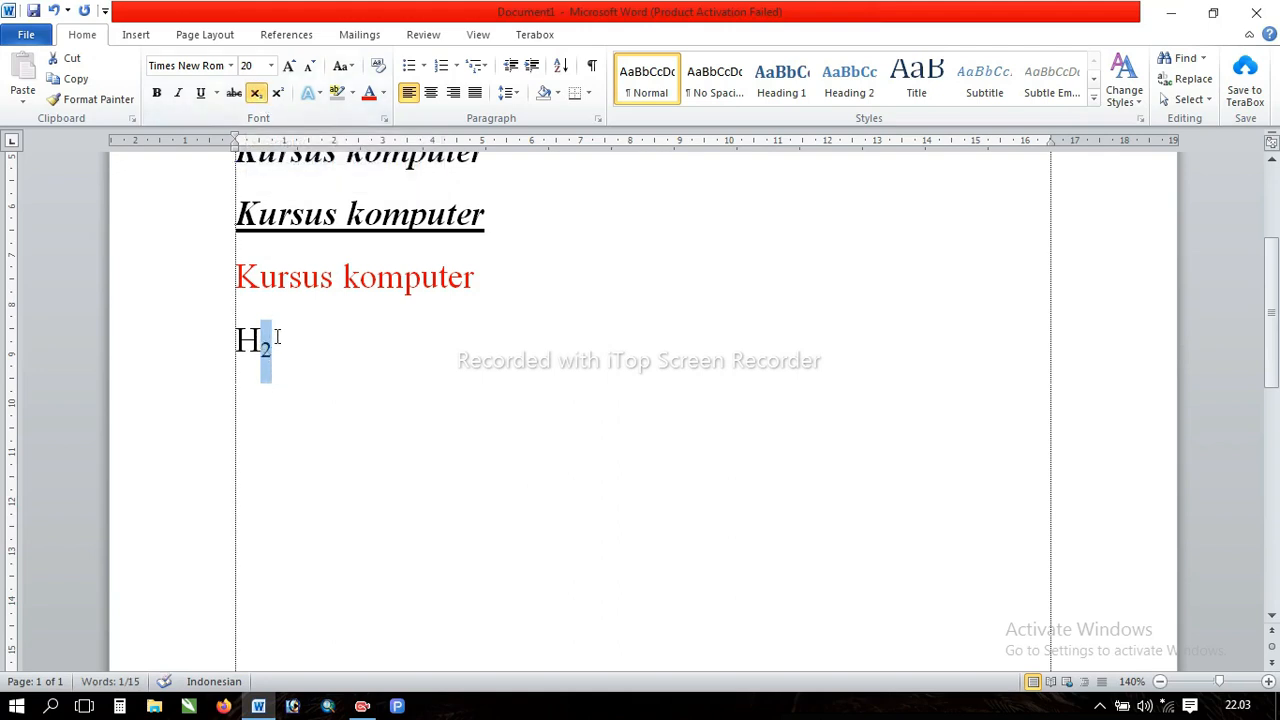
click(257, 94)
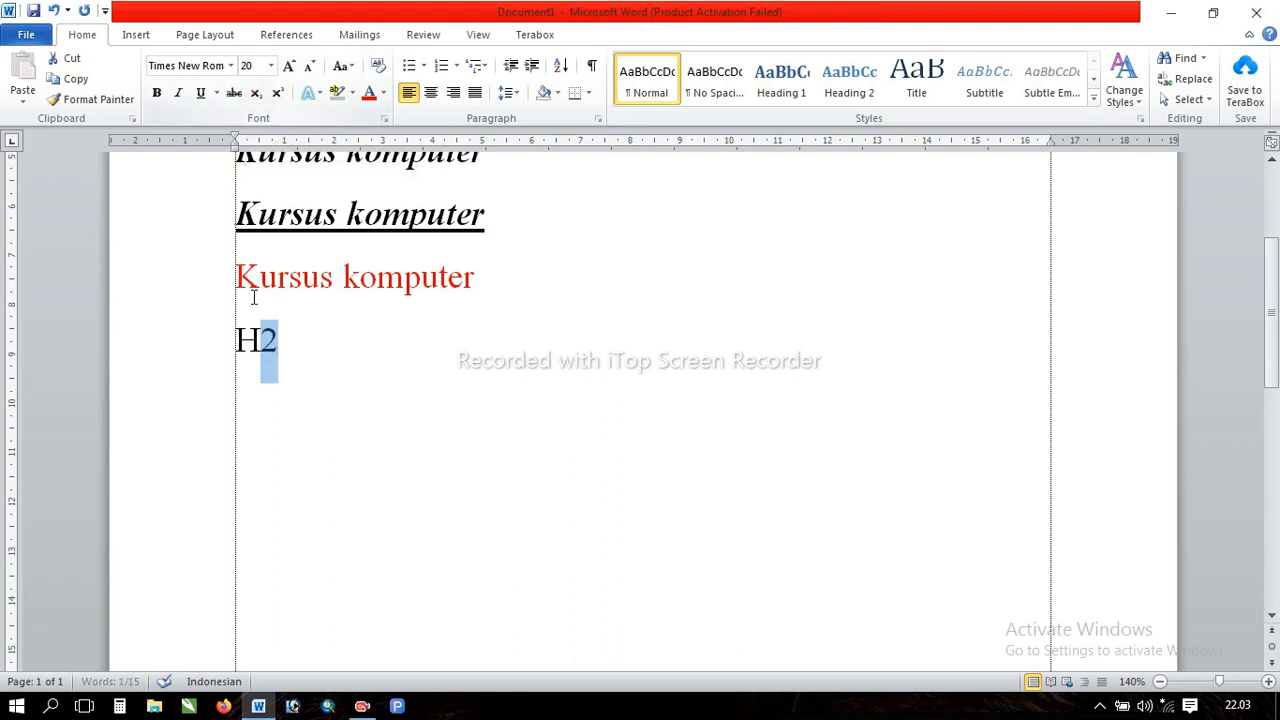
click(301, 349)
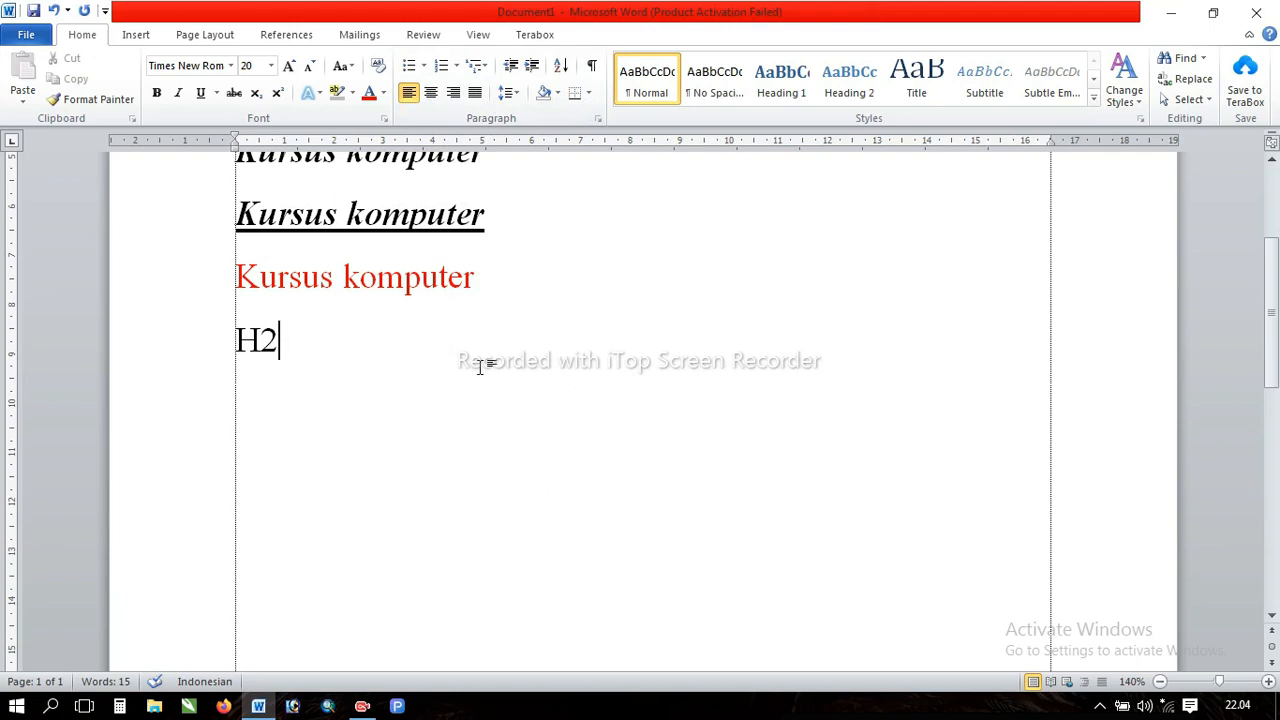
Step: Append the filler text "uiehdioeidiewgewhfoifjweofhiuwehdewfohewufjp4torhefwefnweiuhfoenfihogirpgroihgoekfwei" directly after "H2"
text(uiehdioe)
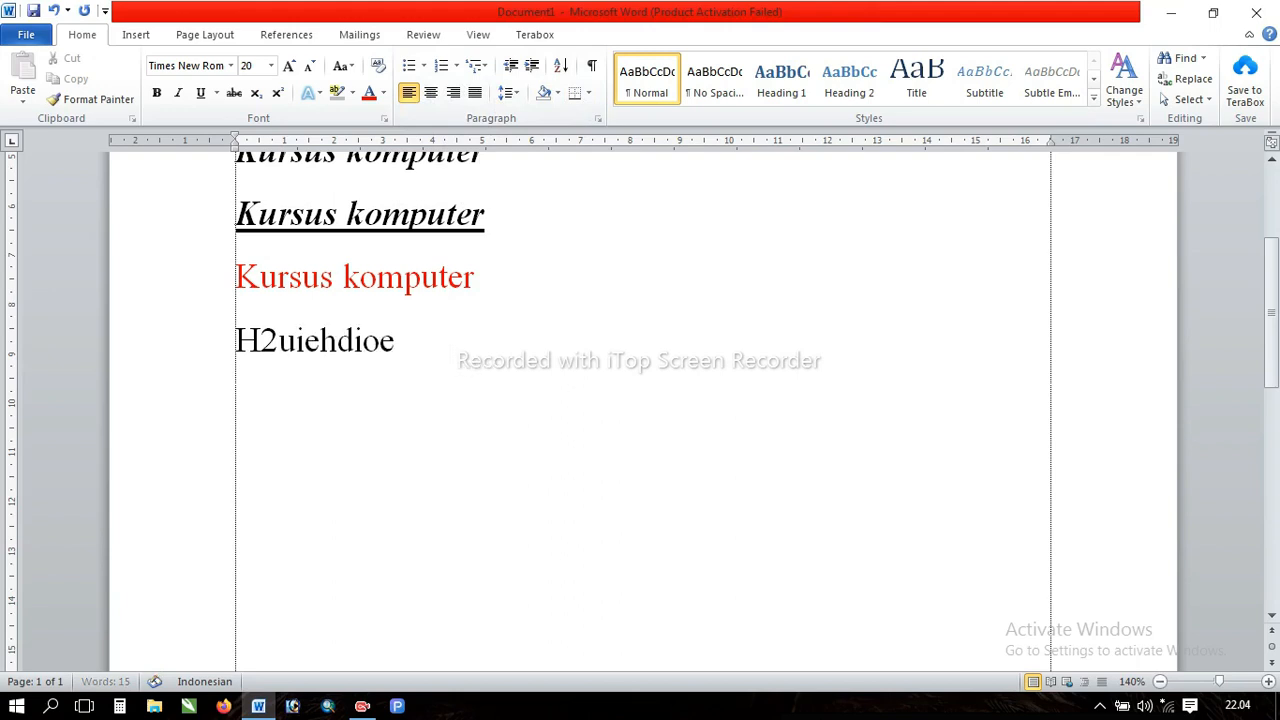
text(idiewgewhfoifjweofhiuwehdewf)
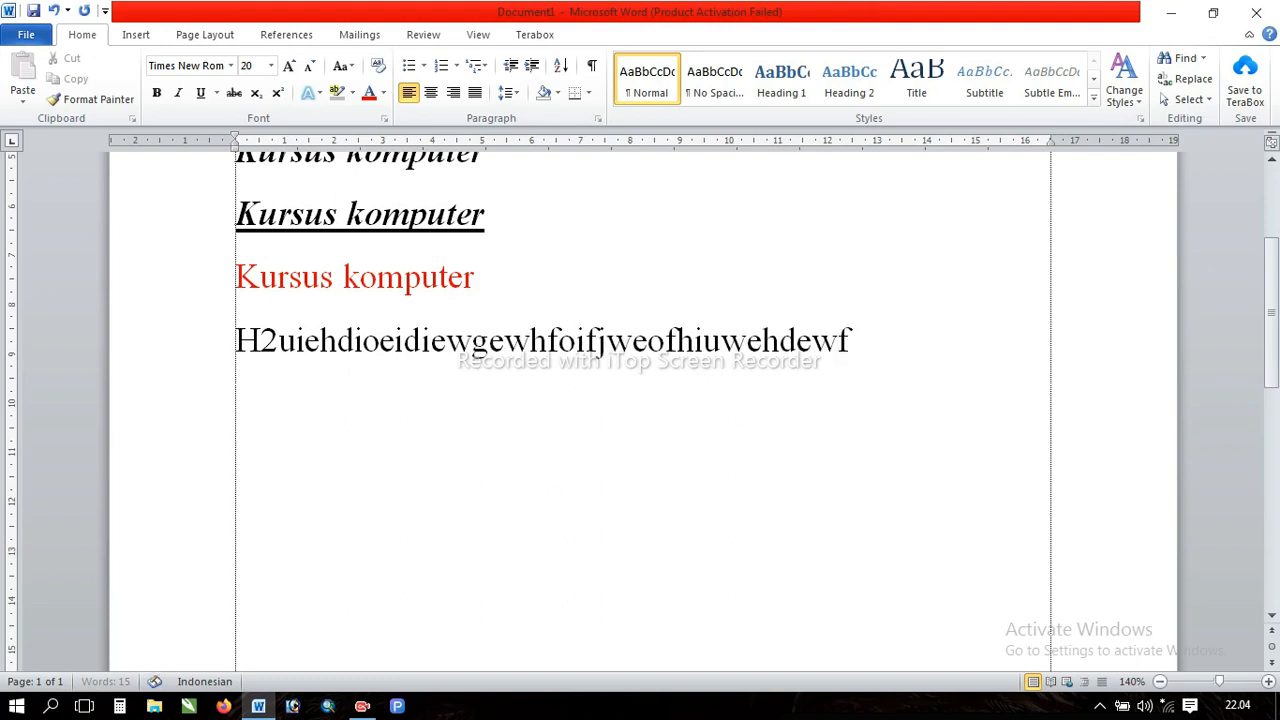
text(ohewufjp4torhefwefnweiuhfoe)
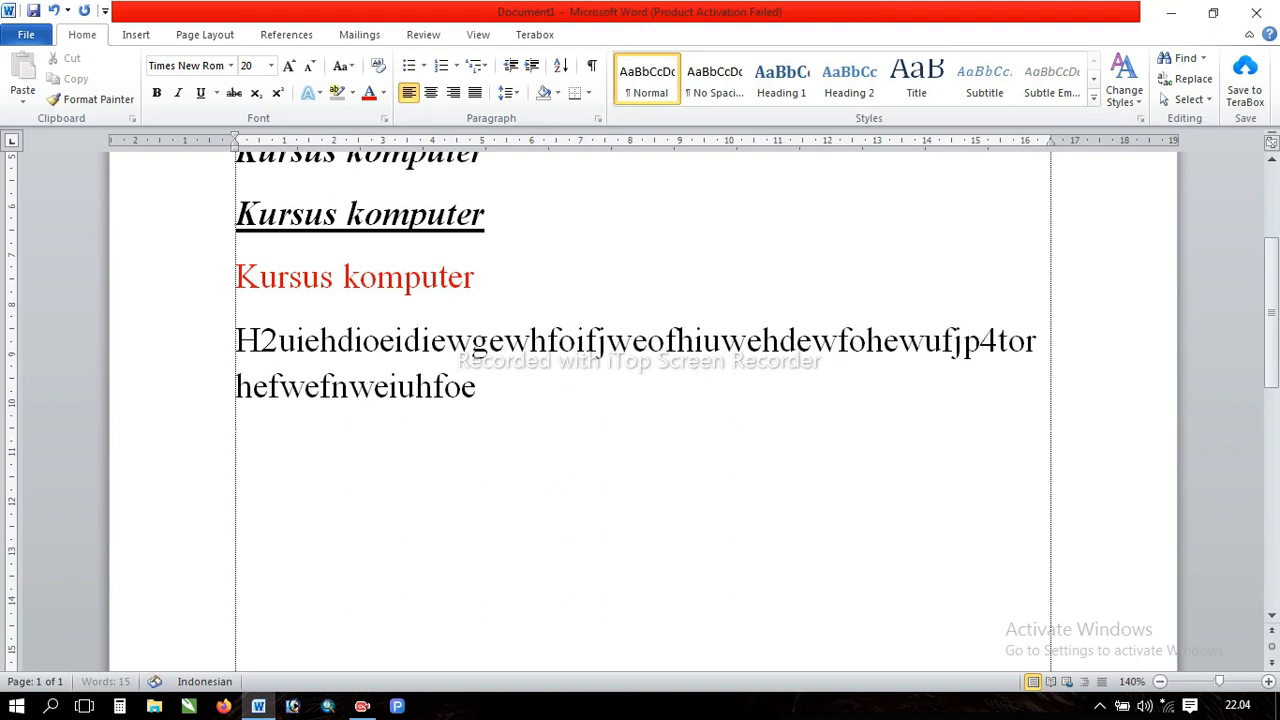
text(nfihogirpgroihgoekfwei)
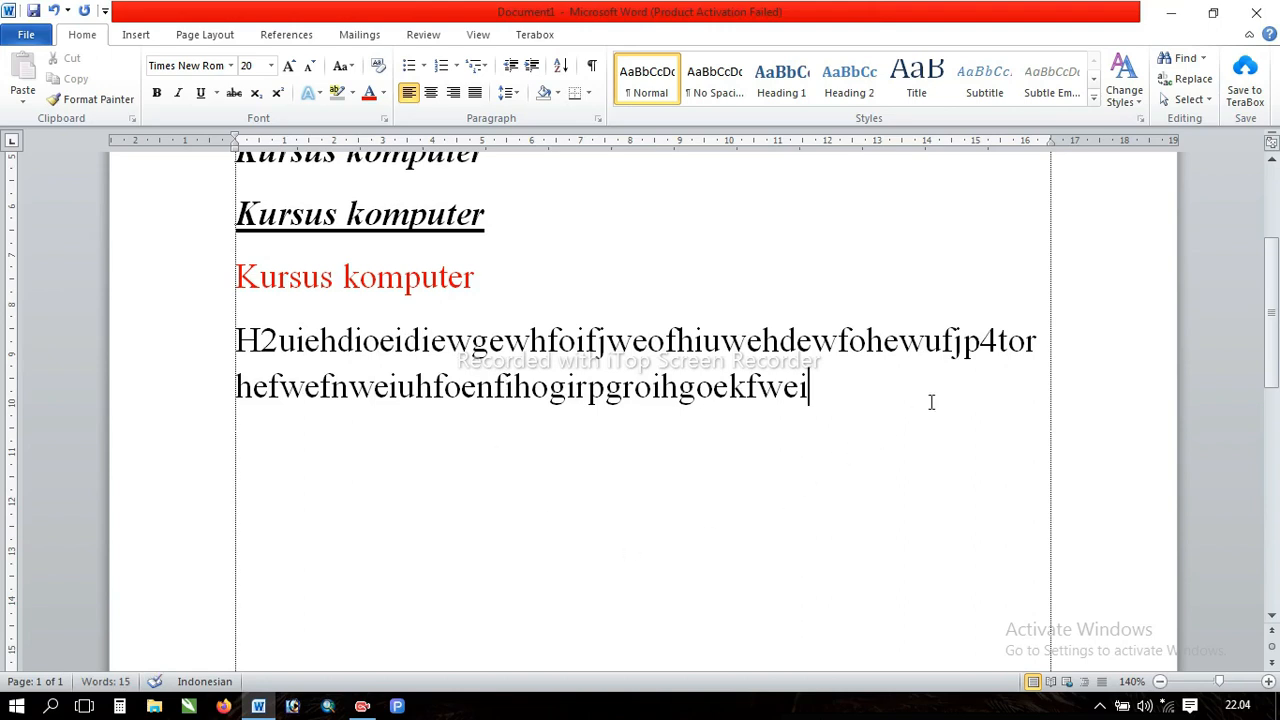
click(1006, 343)
click(865, 420)
click(234, 337)
click(258, 340)
click(308, 345)
click(268, 348)
Step: Continue the filler text at its end with "fheijgfiorehuifneuihfejkfjiehgirjgirhgihru"
click(863, 404)
text(fheijgfioreh)
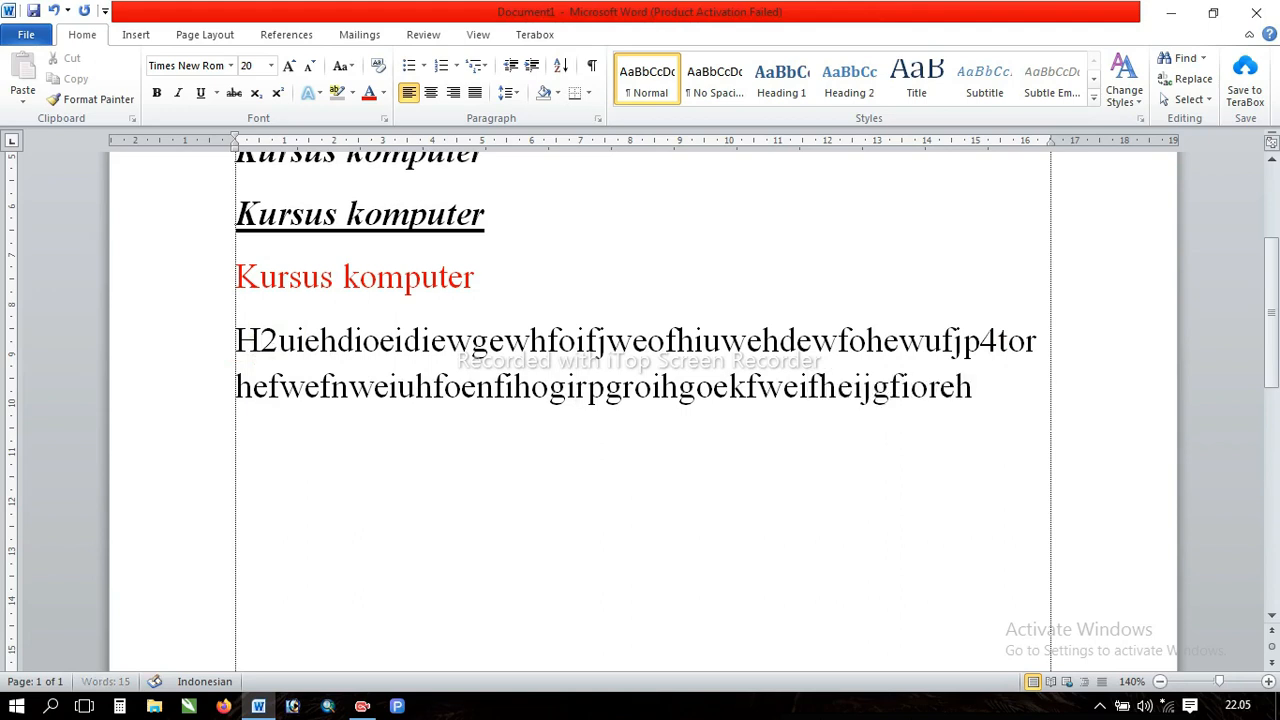
text(uifneuihfejkfjiehgirjgirhgihru)
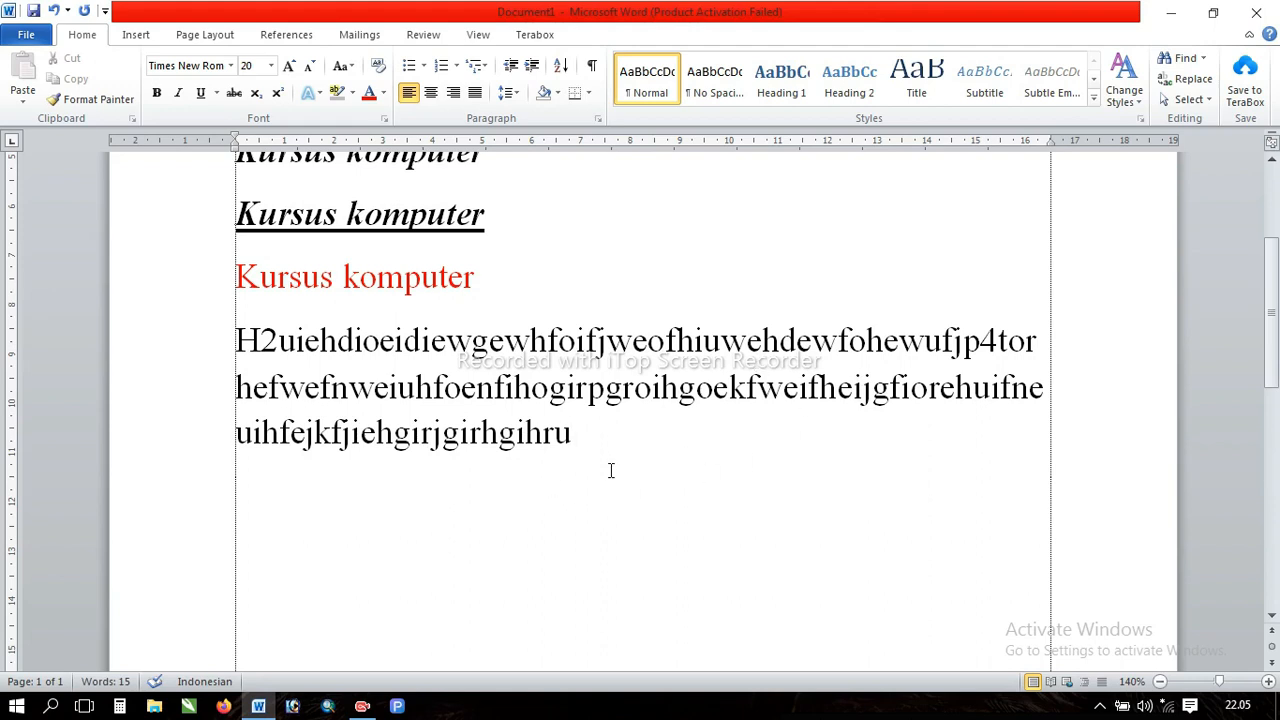
click(556, 433)
click(590, 437)
click(414, 387)
click(460, 388)
click(381, 341)
click(395, 432)
key(Left)
key(Left)
click(243, 340)
drag(243, 340, 586, 434)
click(320, 389)
drag(236, 340, 556, 430)
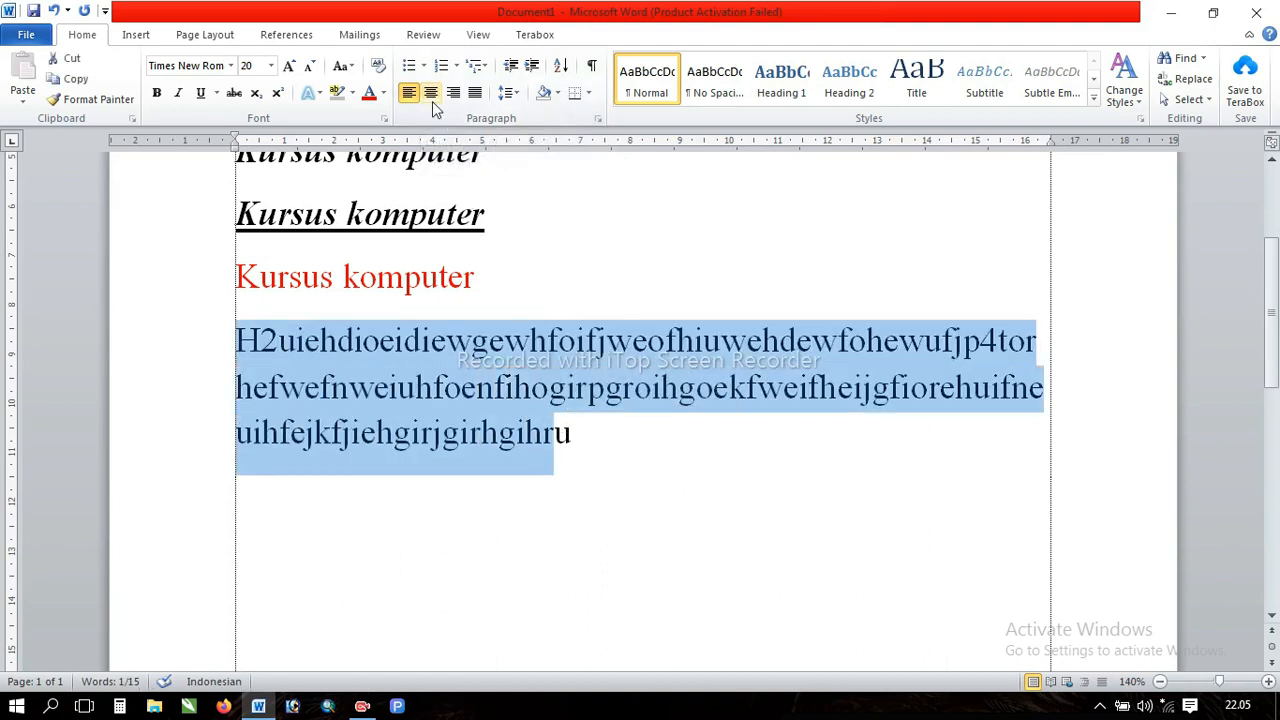
click(572, 503)
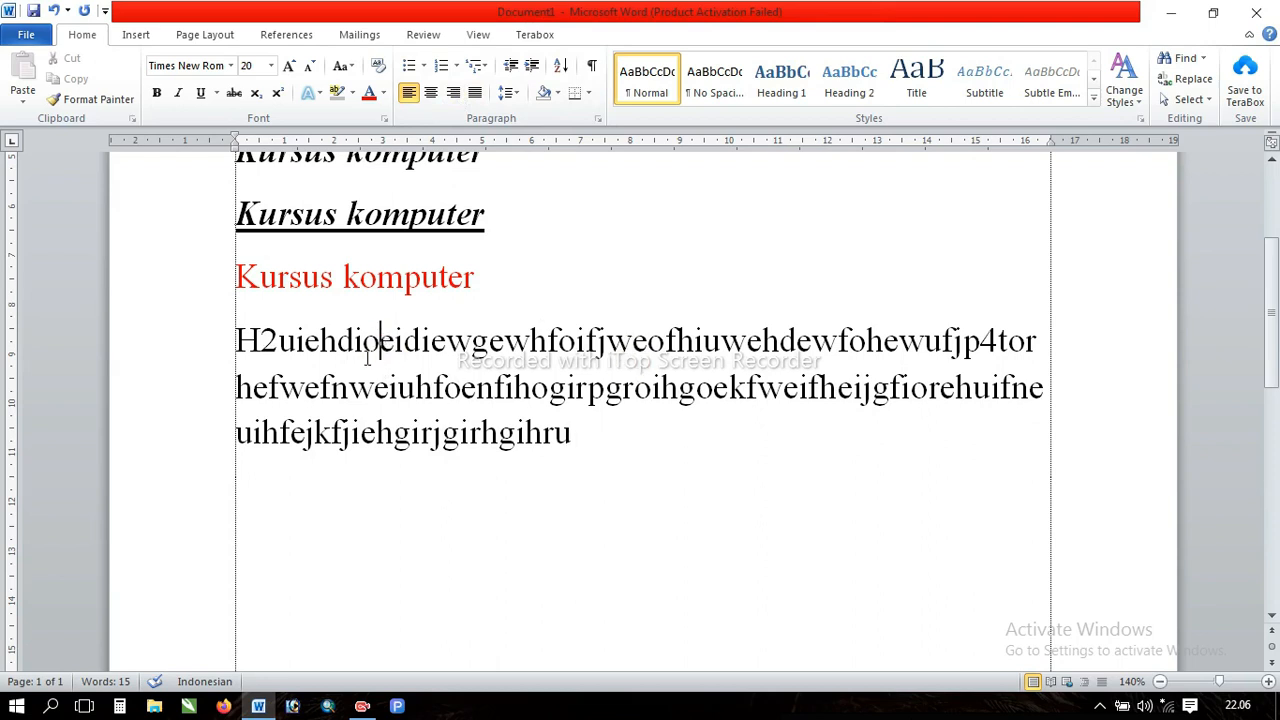
click(305, 341)
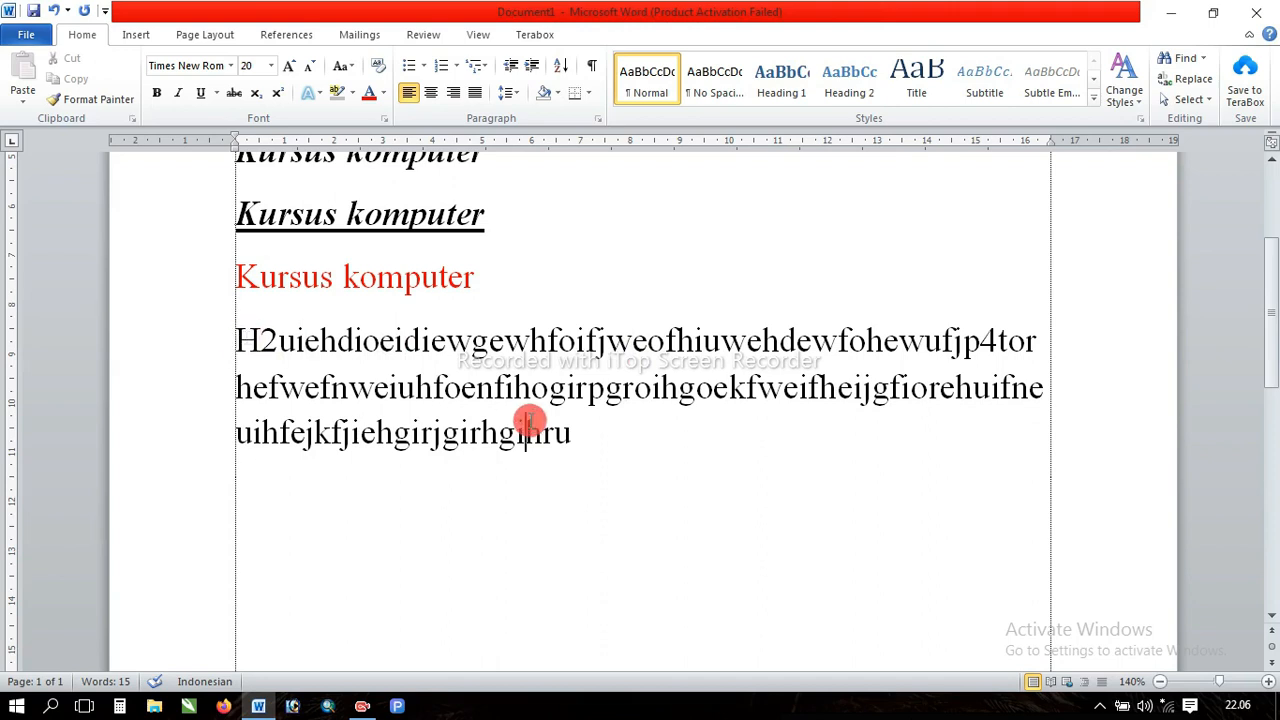
click(591, 434)
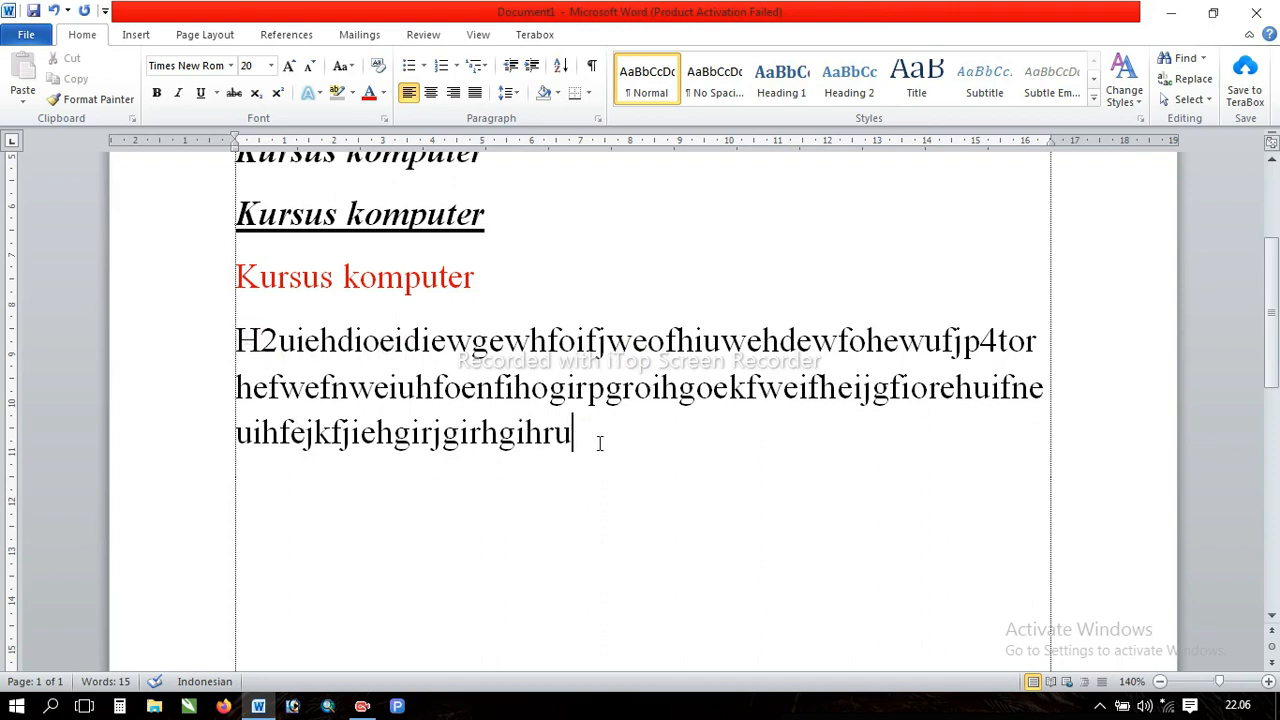
Step: Try centered and right alignment on the filler paragraph that starts with "H2", and leave it justified
drag(585, 441, 296, 341)
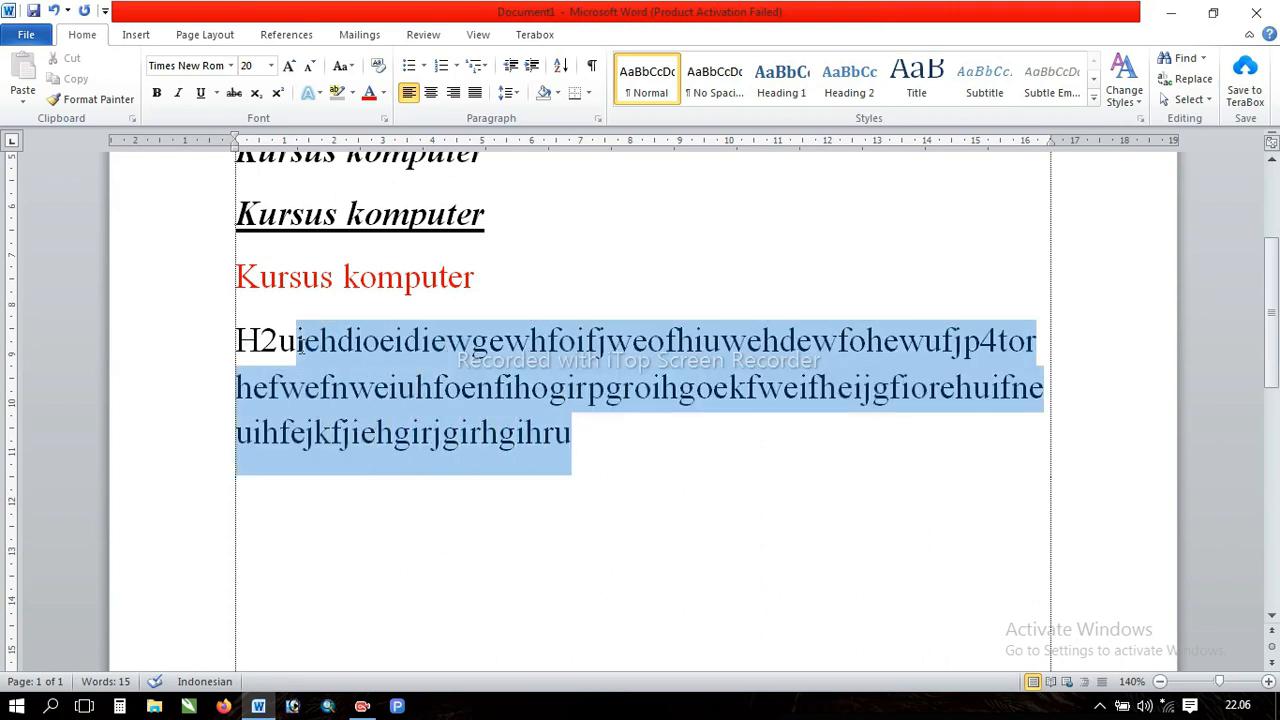
click(431, 93)
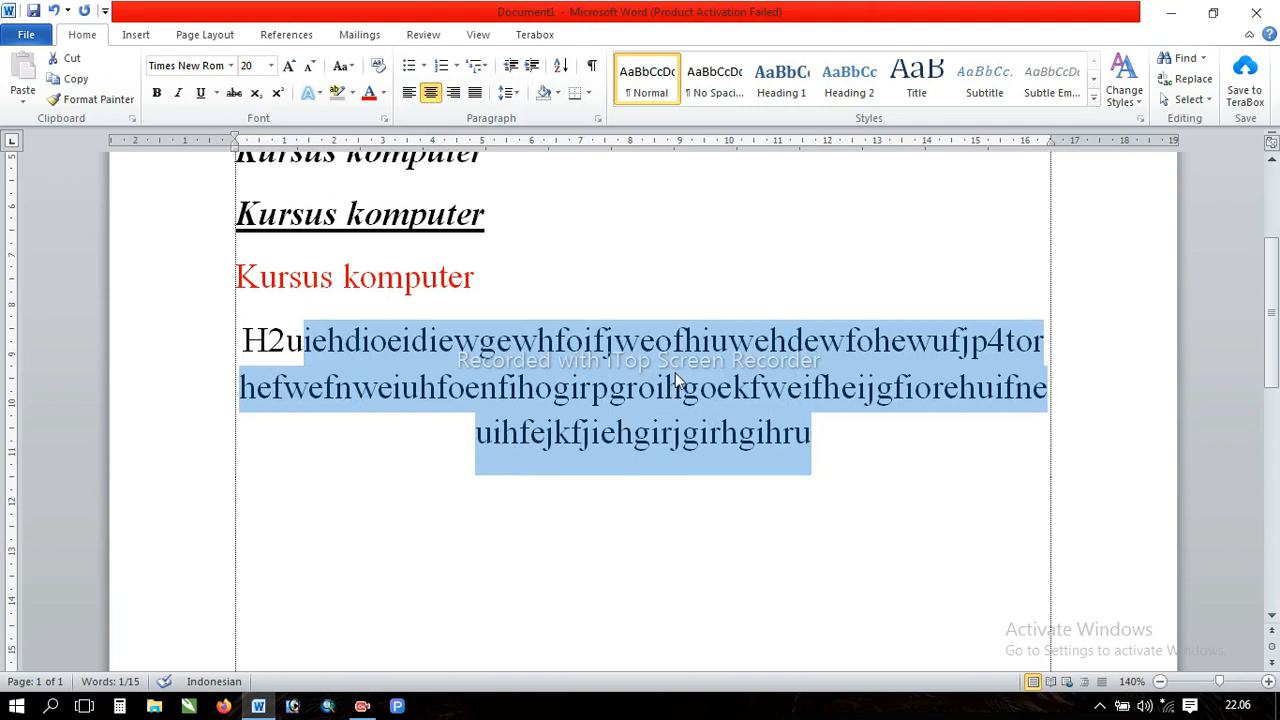
click(453, 92)
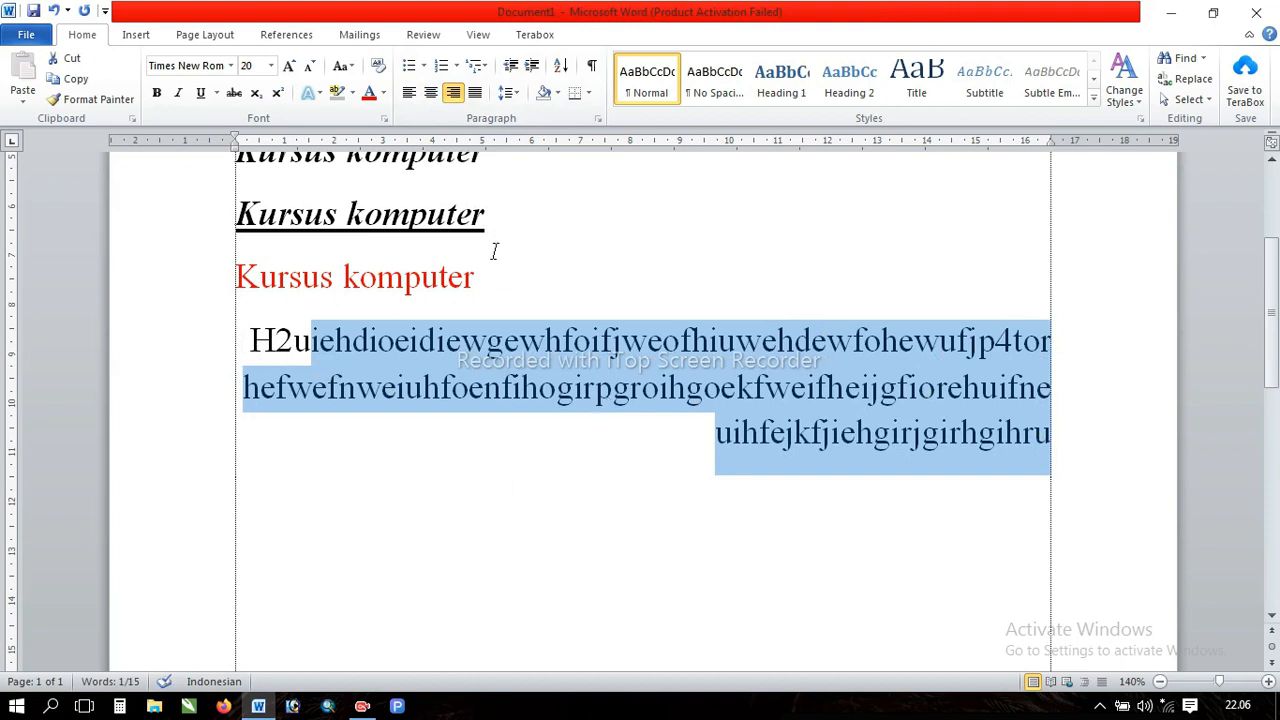
click(478, 92)
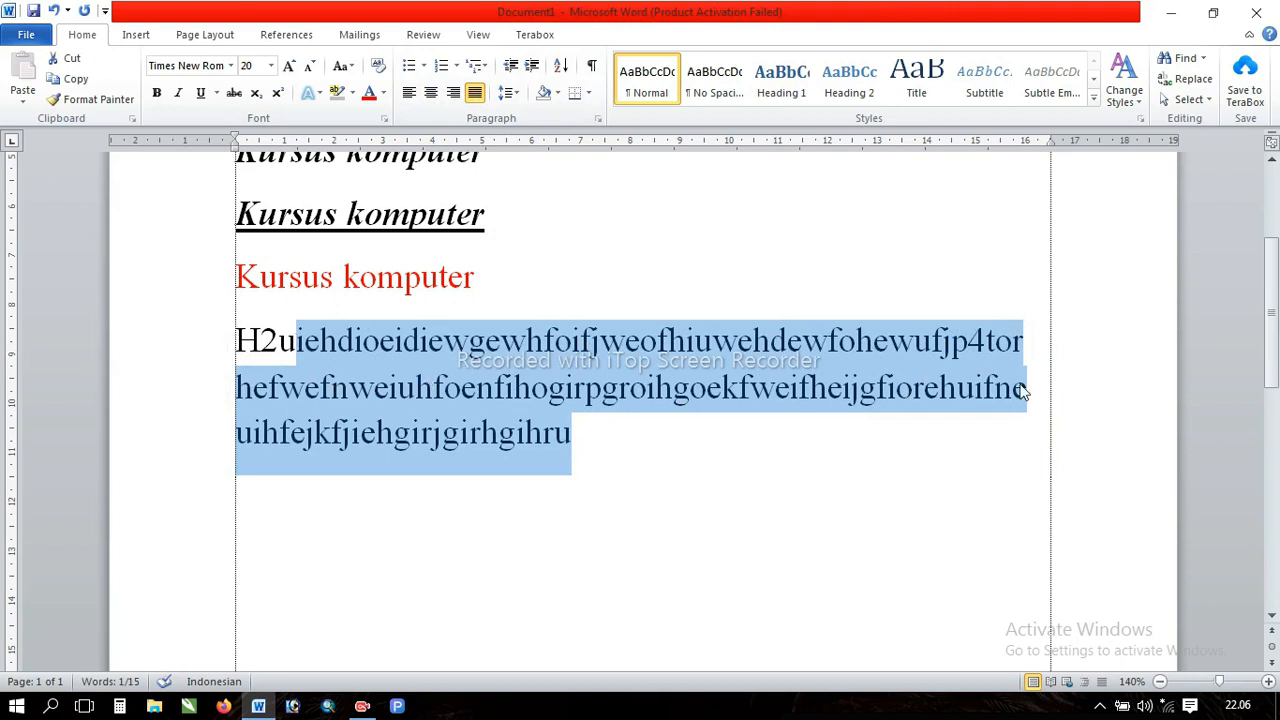
click(820, 382)
click(609, 369)
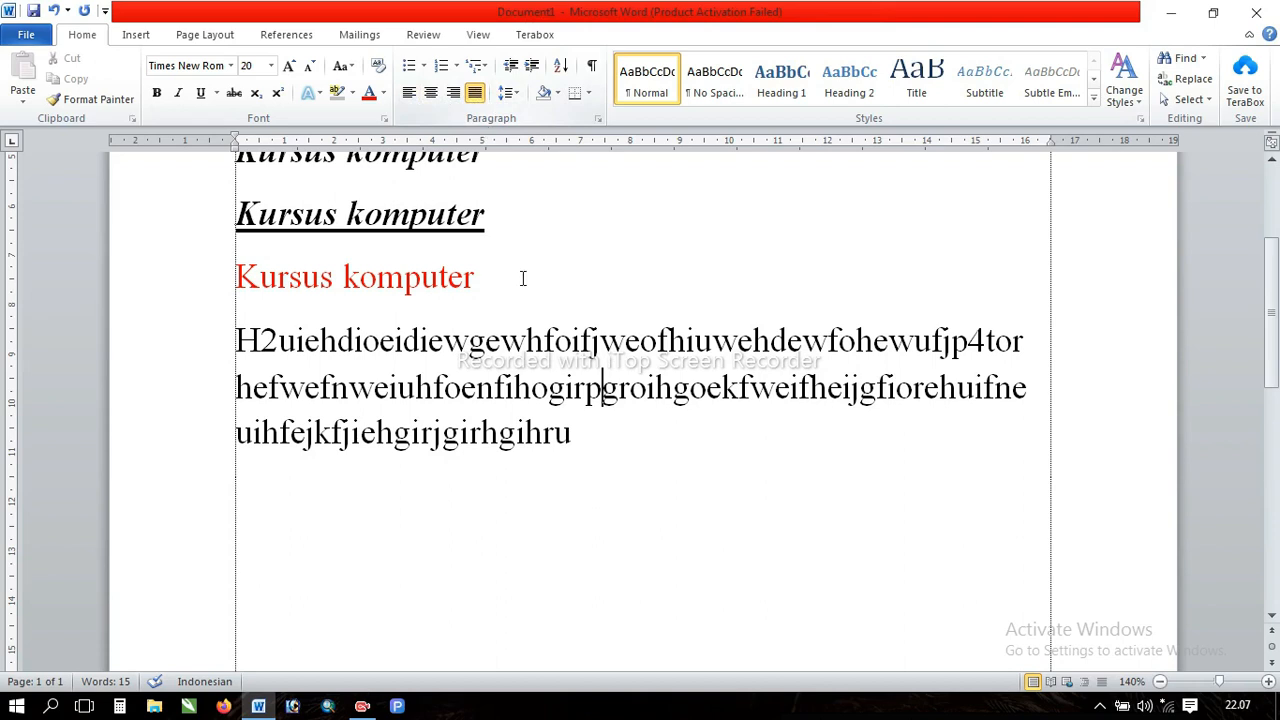
drag(603, 443, 440, 355)
click(619, 453)
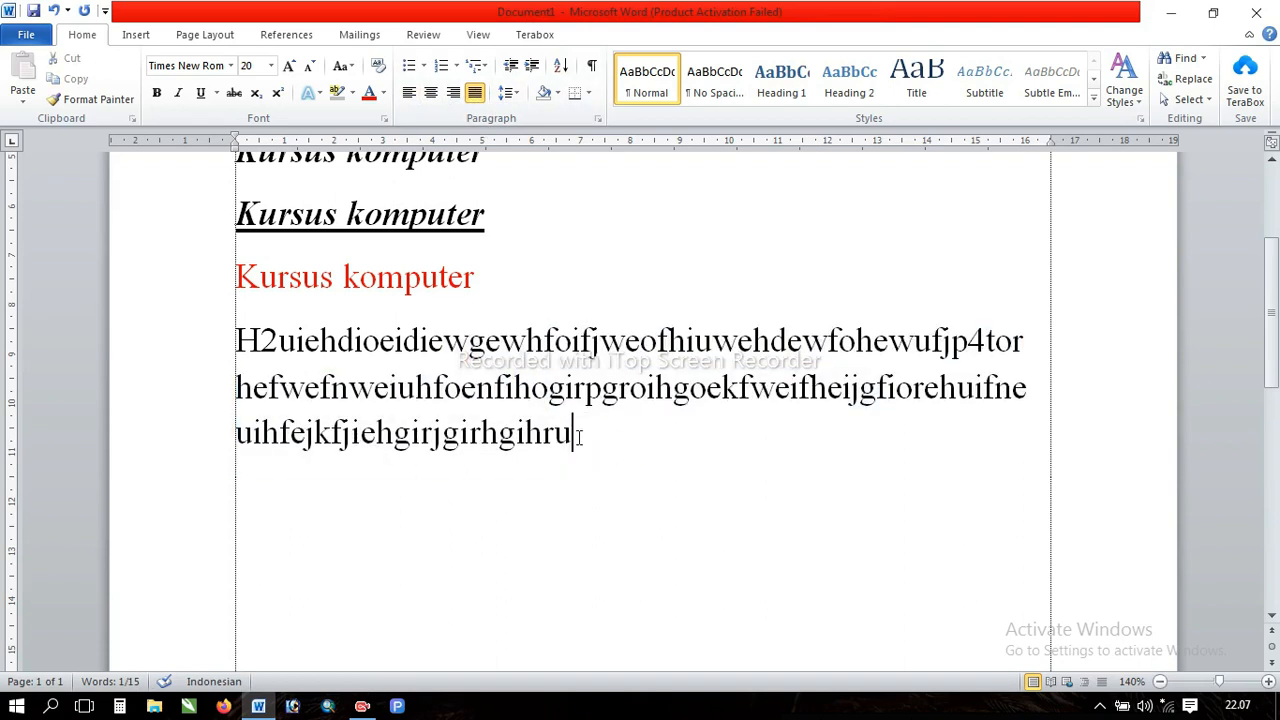
click(532, 438)
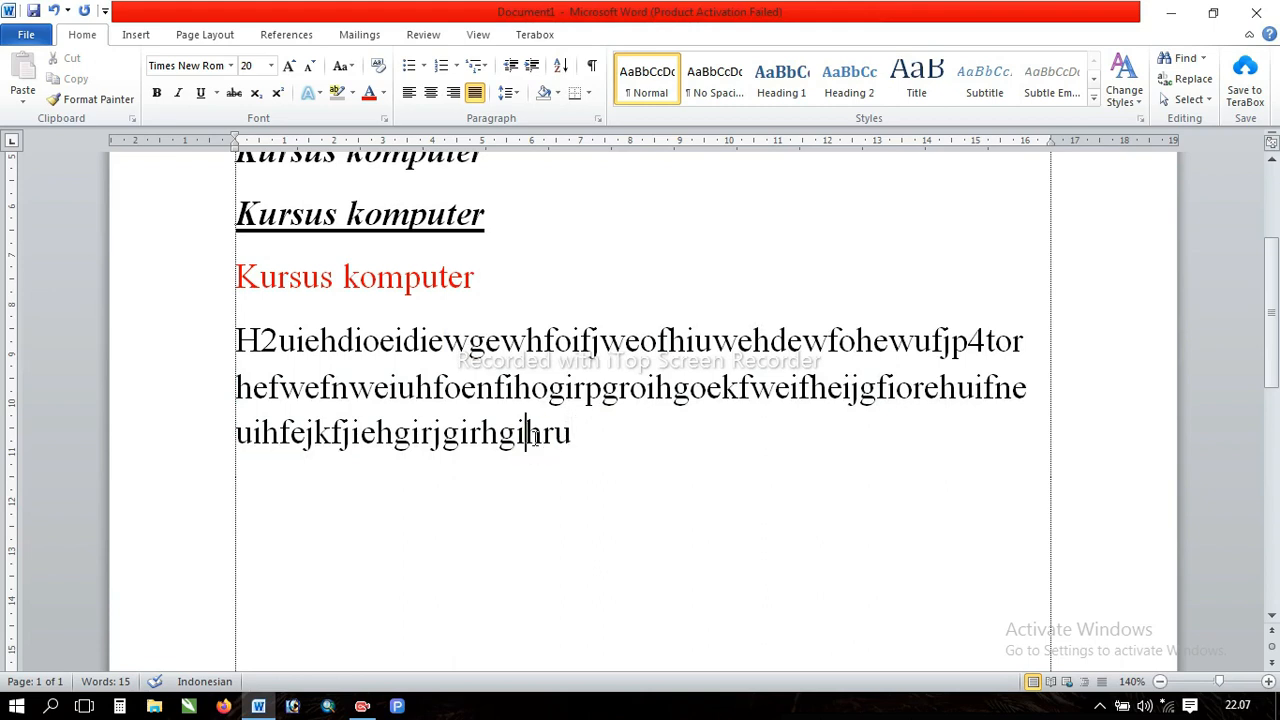
click(515, 388)
drag(436, 388, 600, 392)
drag(486, 342, 580, 342)
drag(495, 390, 567, 403)
click(478, 370)
Step: Select the whole filler paragraph and set its spacing after the paragraph to 0 pt through the line spacing options
drag(614, 428, 236, 345)
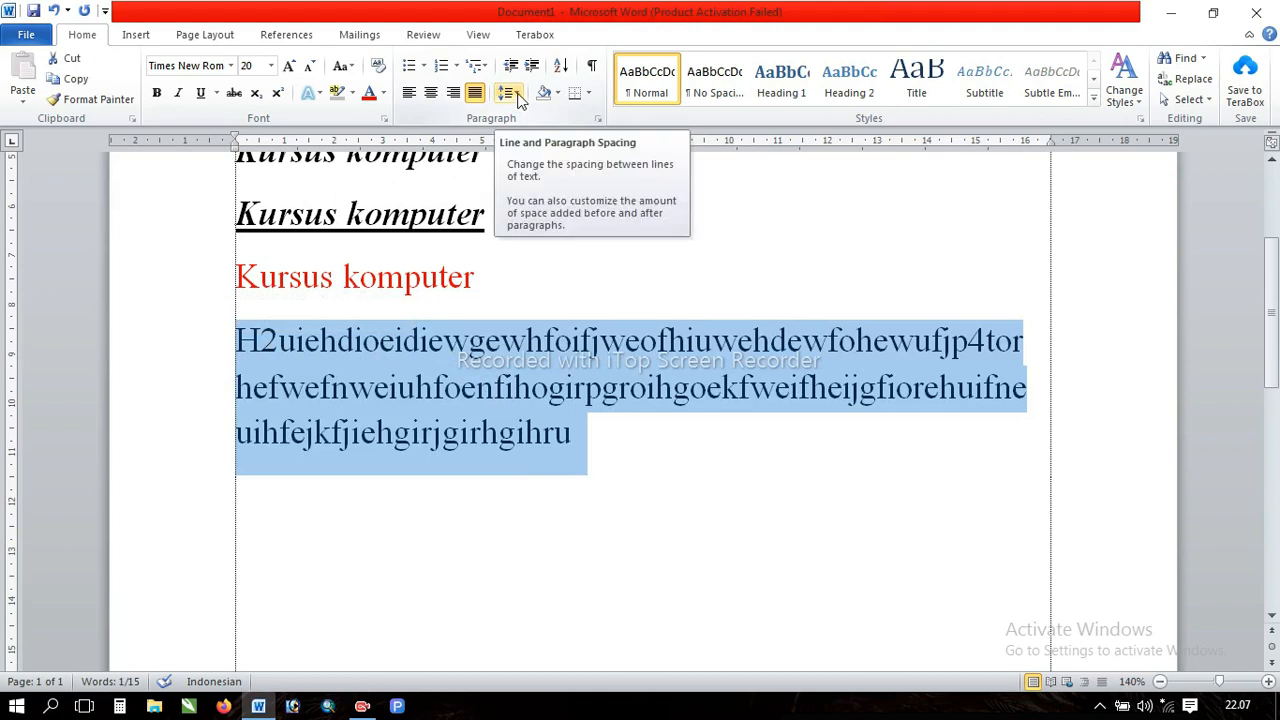
click(517, 94)
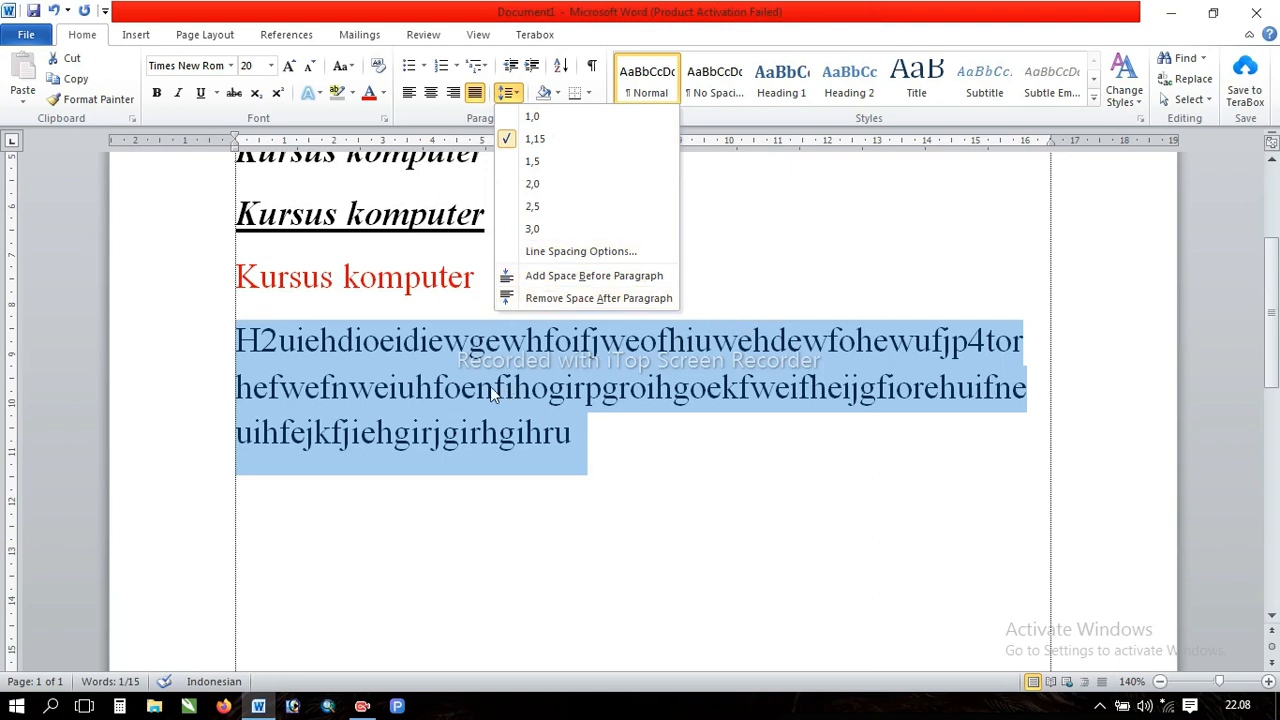
click(568, 255)
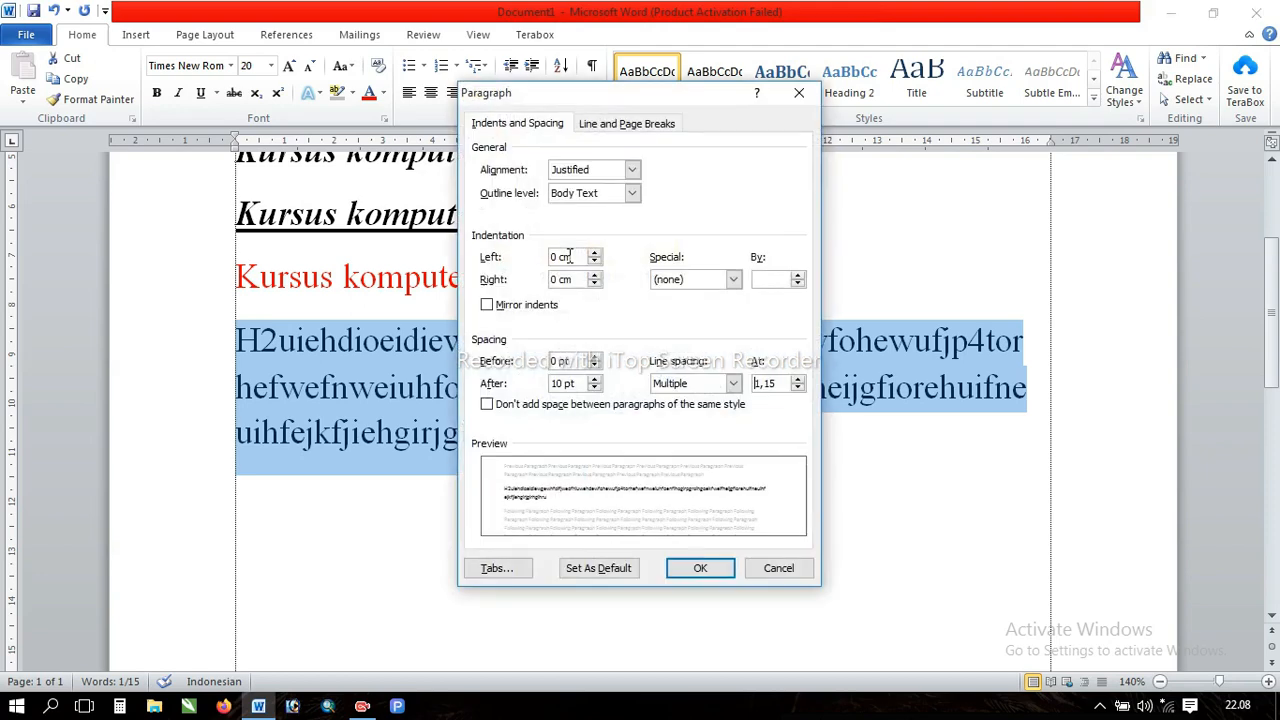
drag(606, 95, 769, 95)
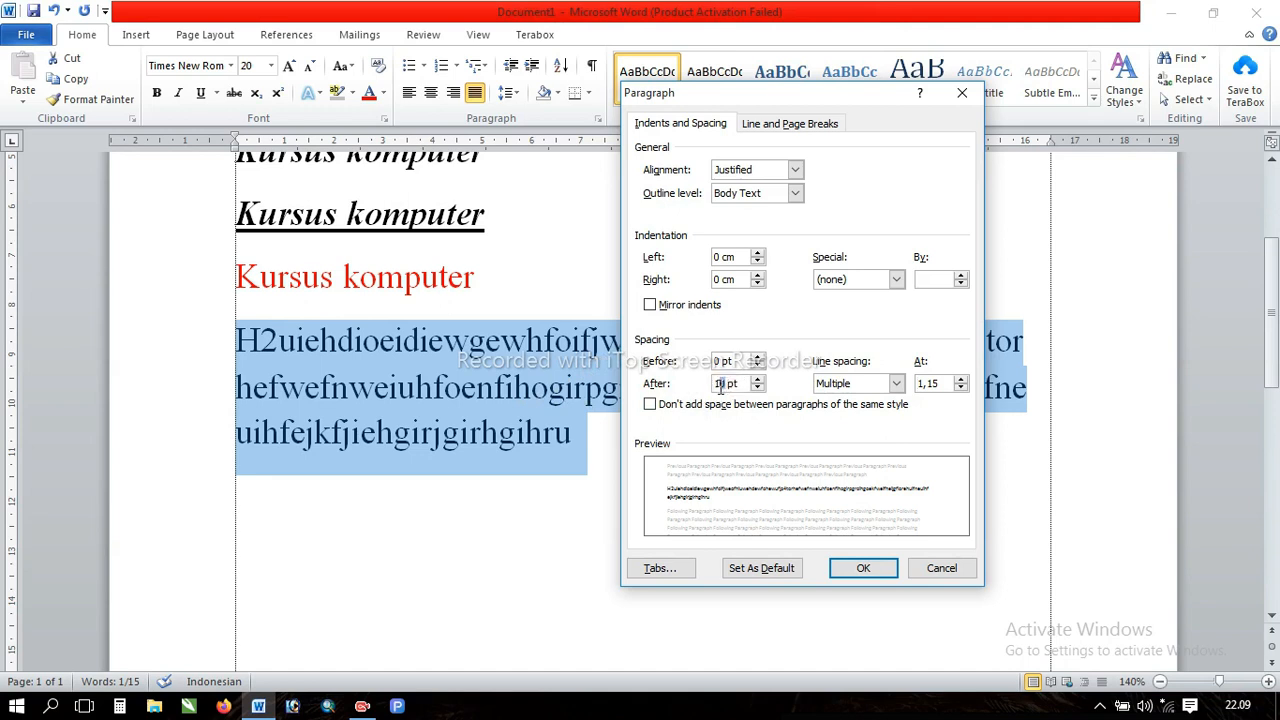
click(724, 383)
drag(724, 383, 713, 386)
text(0)
click(860, 568)
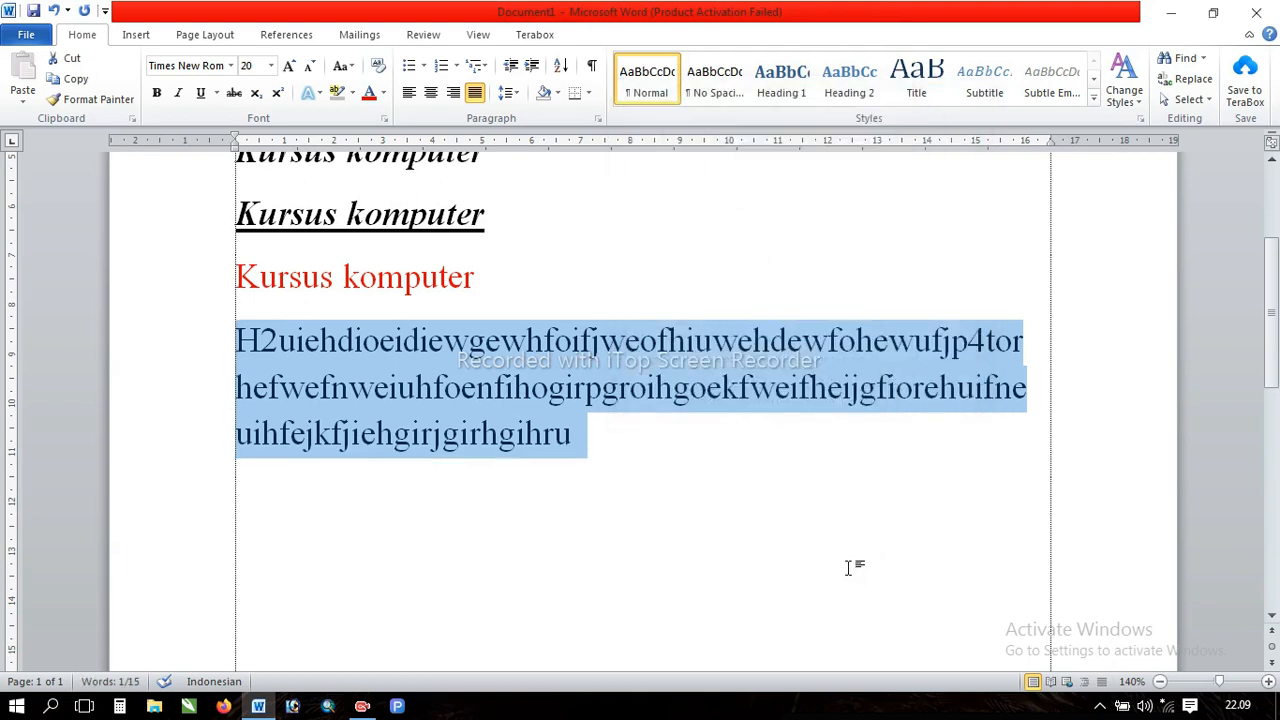
click(577, 464)
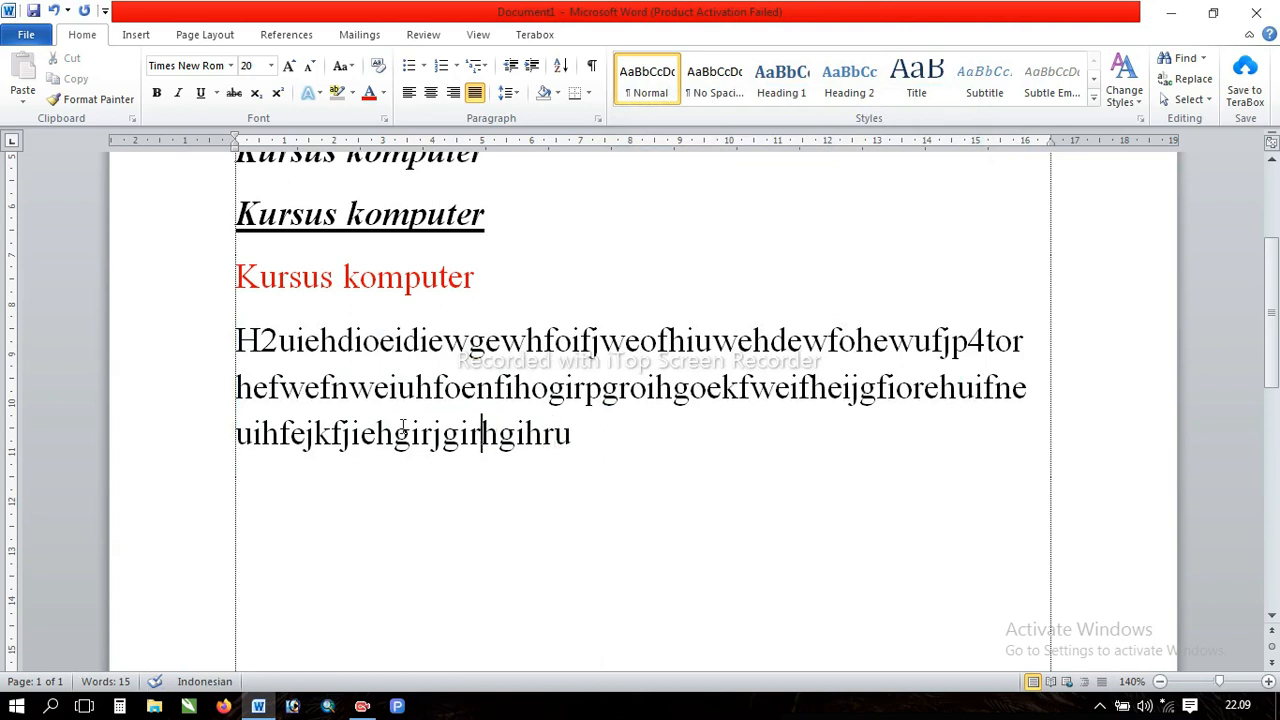
click(389, 400)
key(Up)
click(507, 92)
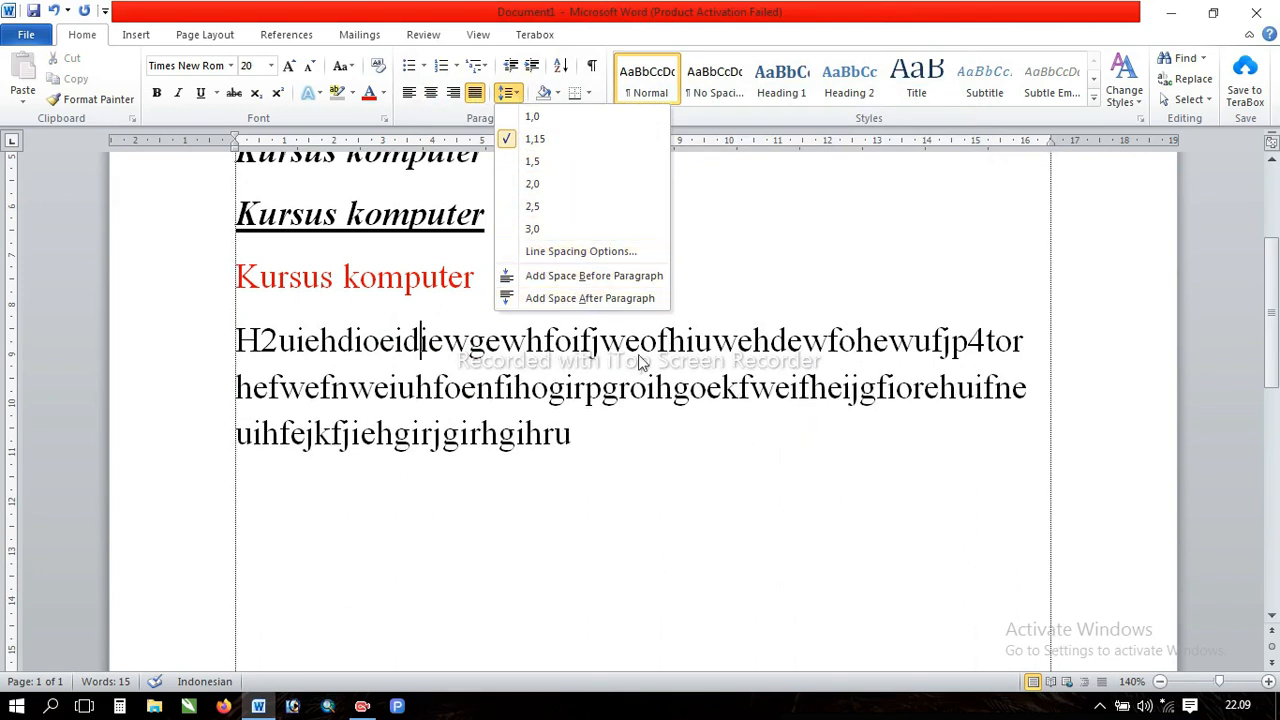
click(551, 445)
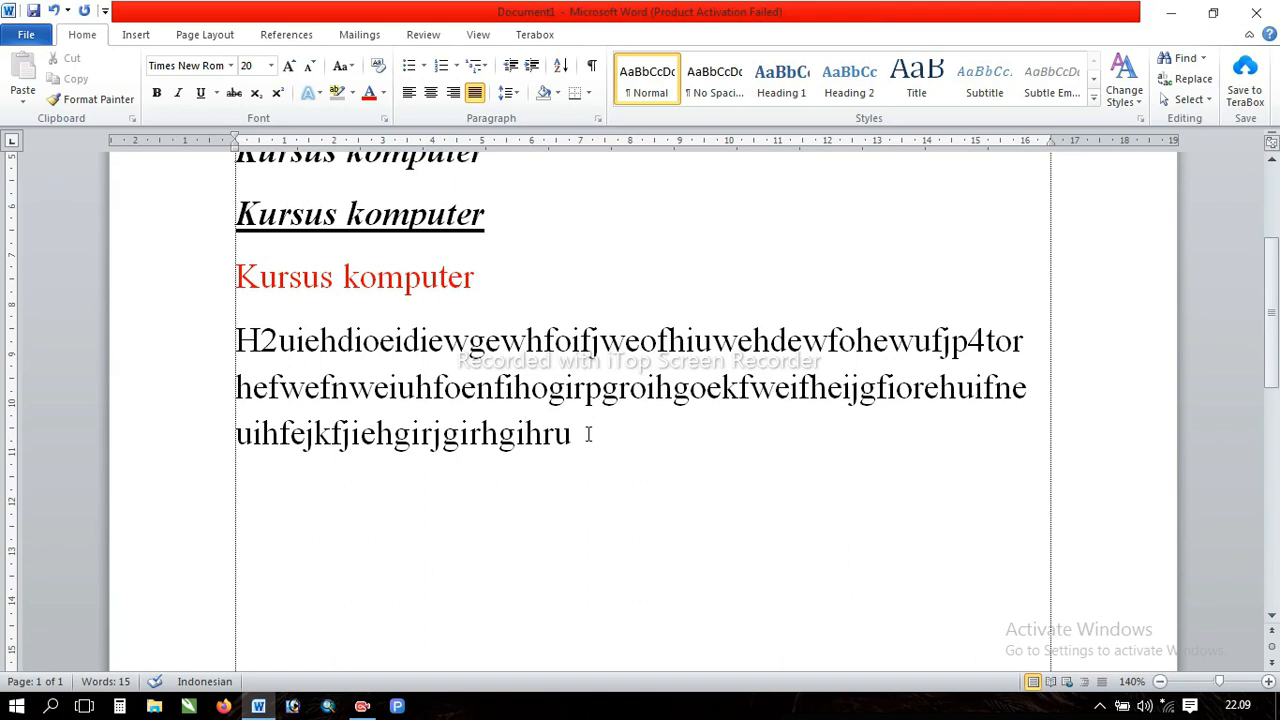
drag(252, 358, 252, 388)
drag(233, 440, 262, 442)
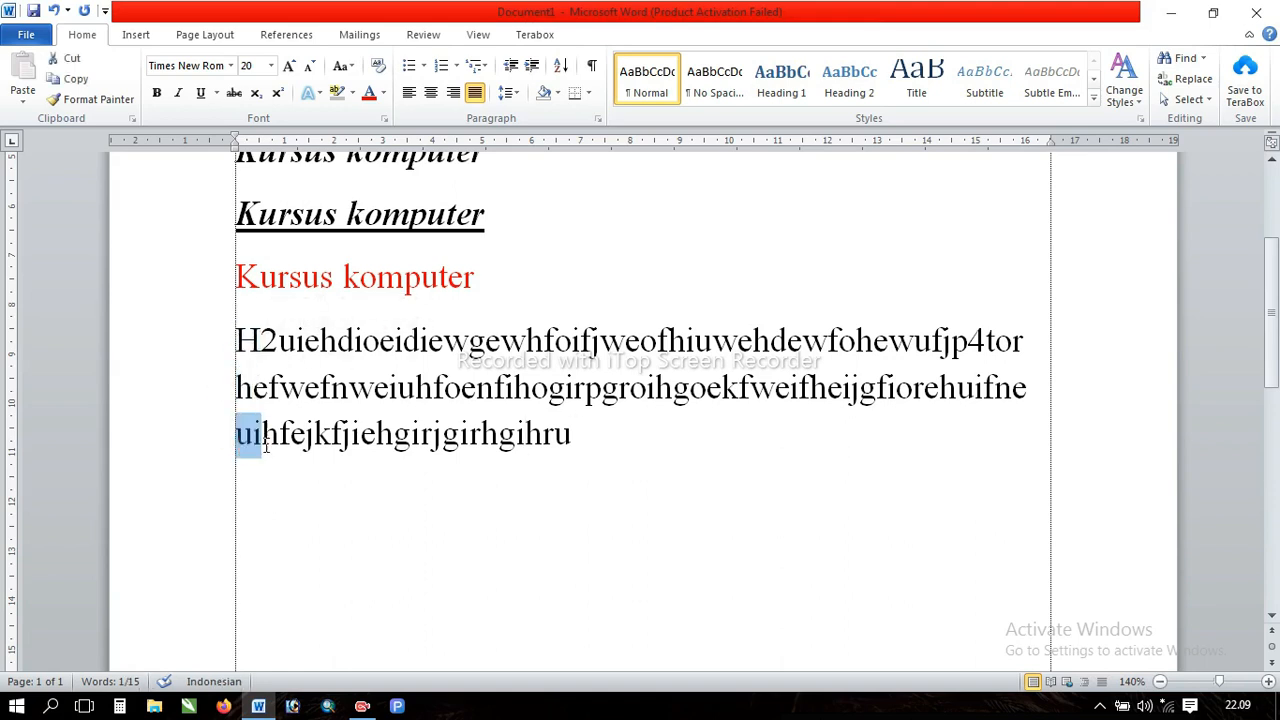
click(654, 472)
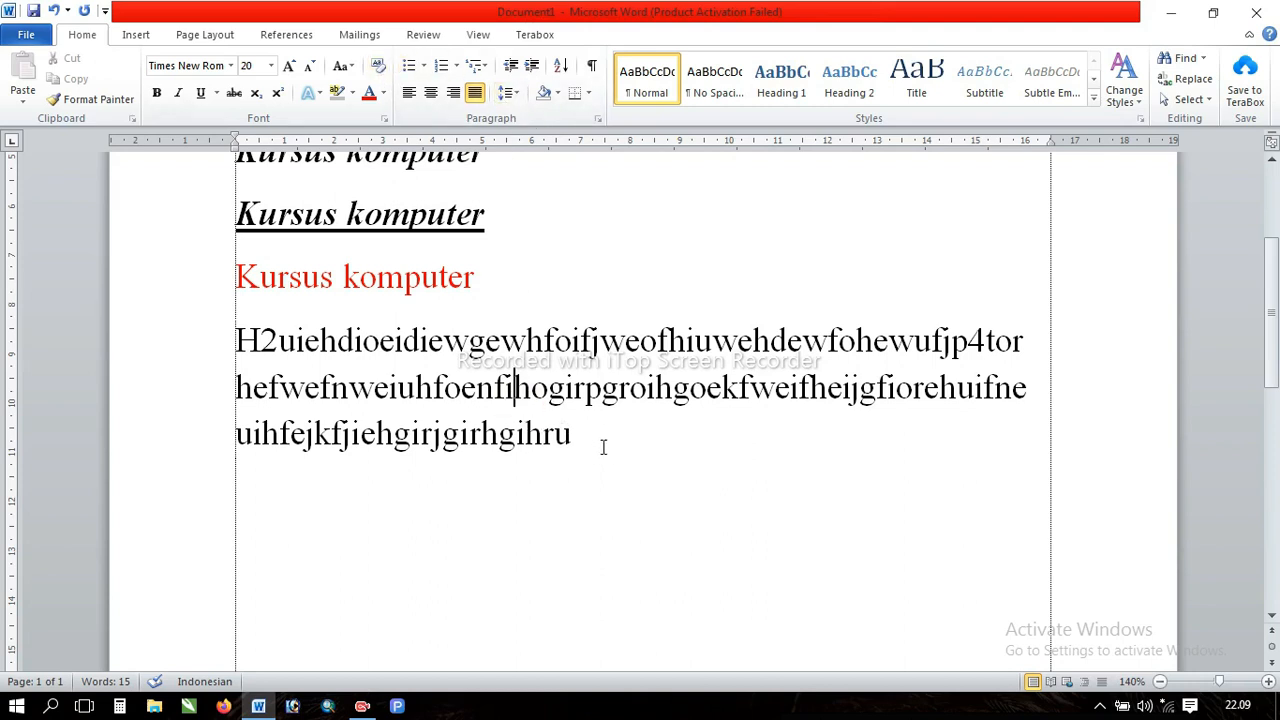
drag(586, 437, 238, 340)
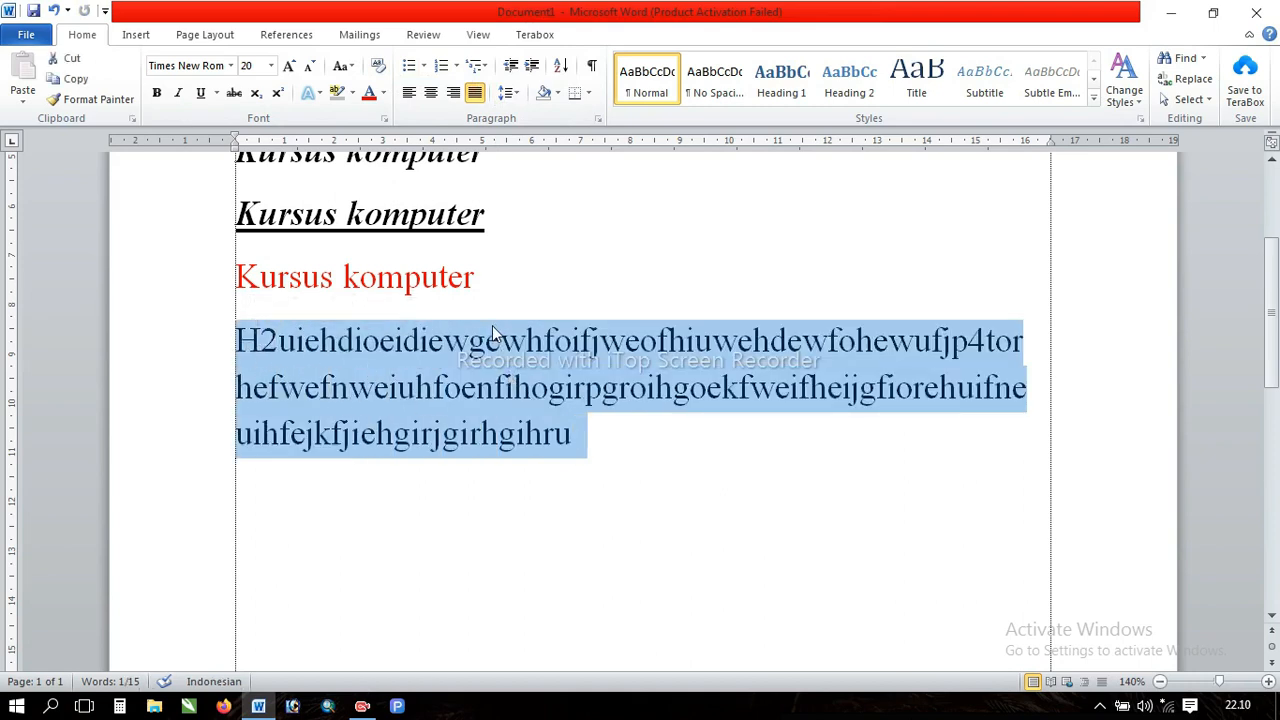
click(520, 395)
drag(566, 446, 262, 342)
click(572, 440)
drag(572, 440, 298, 342)
click(589, 402)
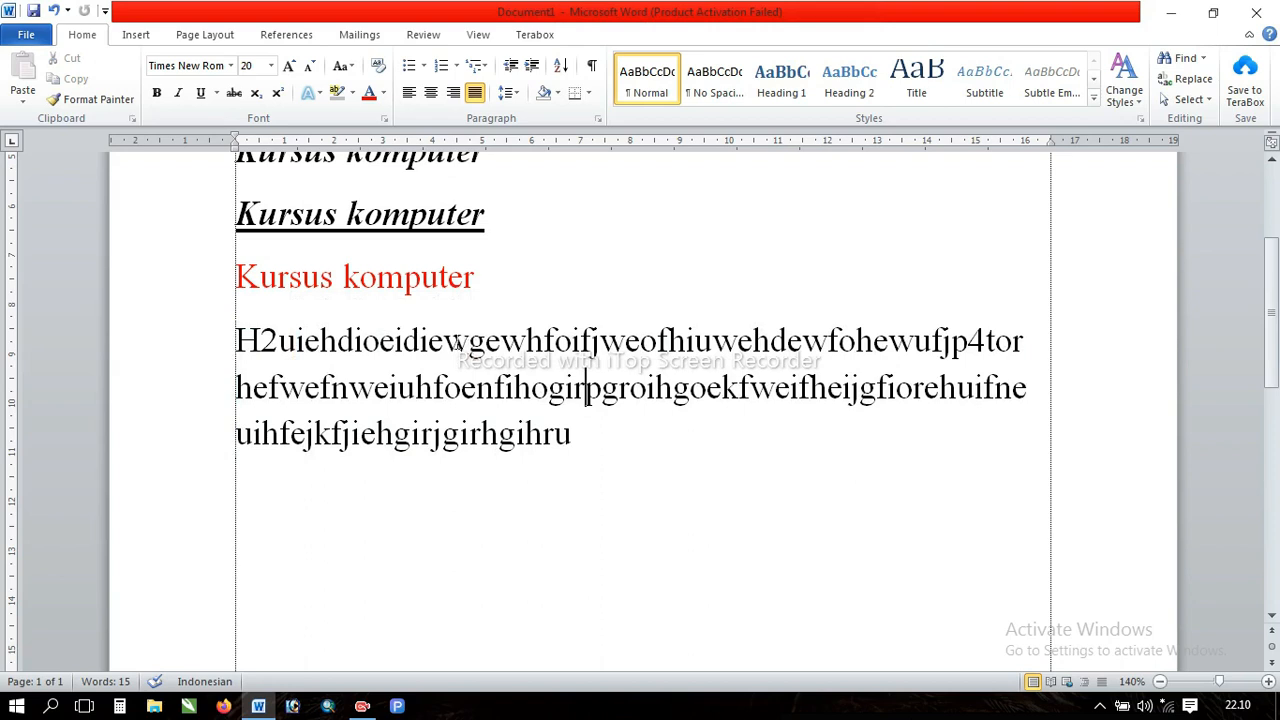
click(428, 341)
click(332, 387)
click(640, 445)
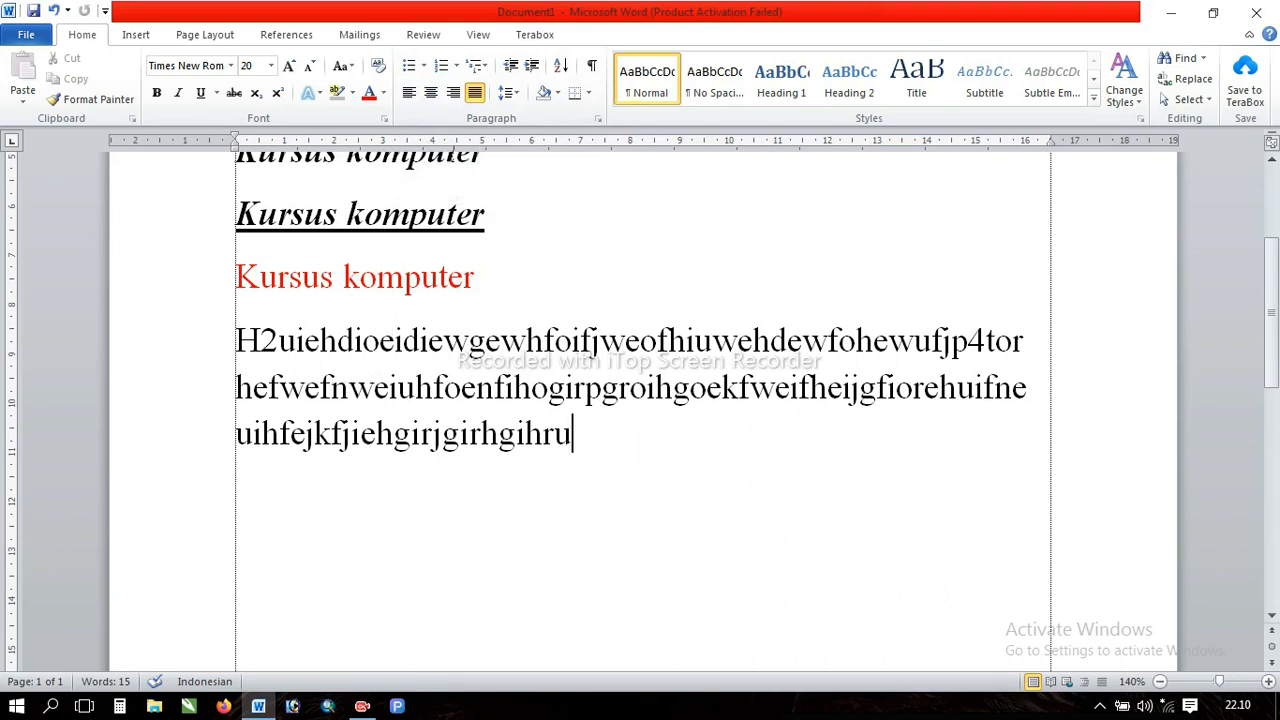
Step: Start a bulleted list with solid round bullets below the filler paragraph, leaving one empty line between them
click(425, 75)
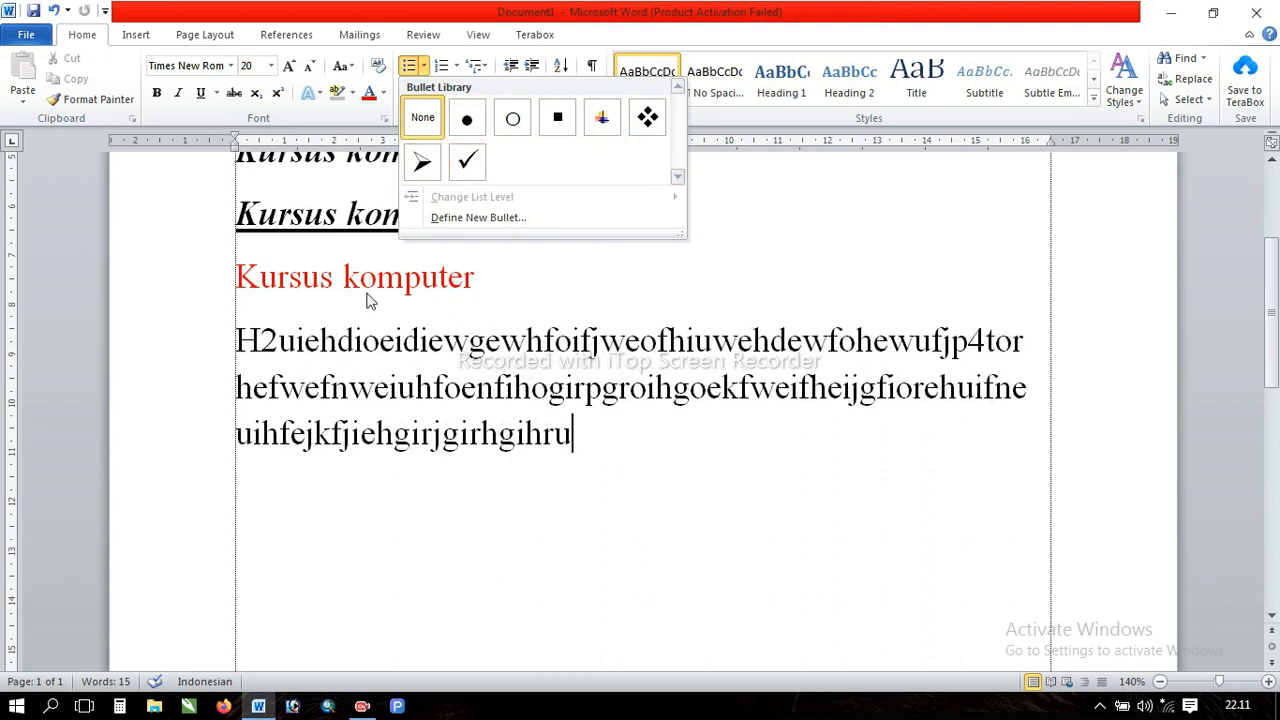
click(678, 457)
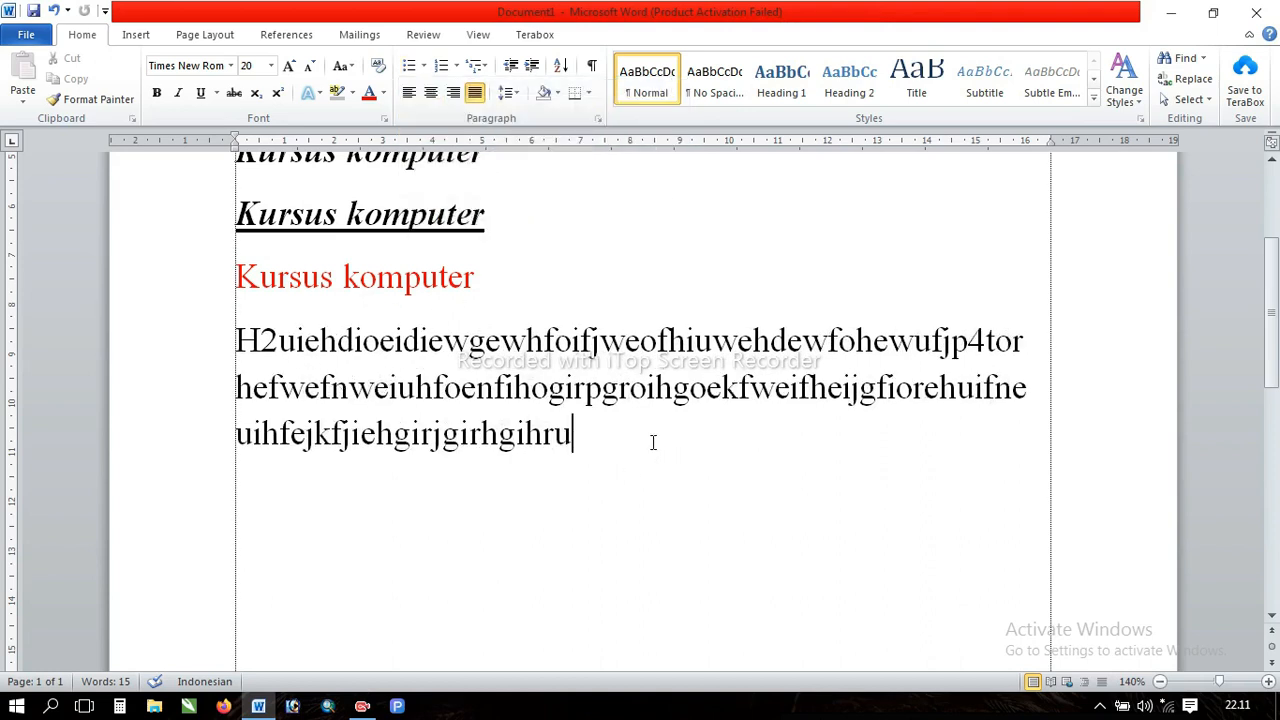
key(Return)
key(Return)
scroll(634, 448, down, 1)
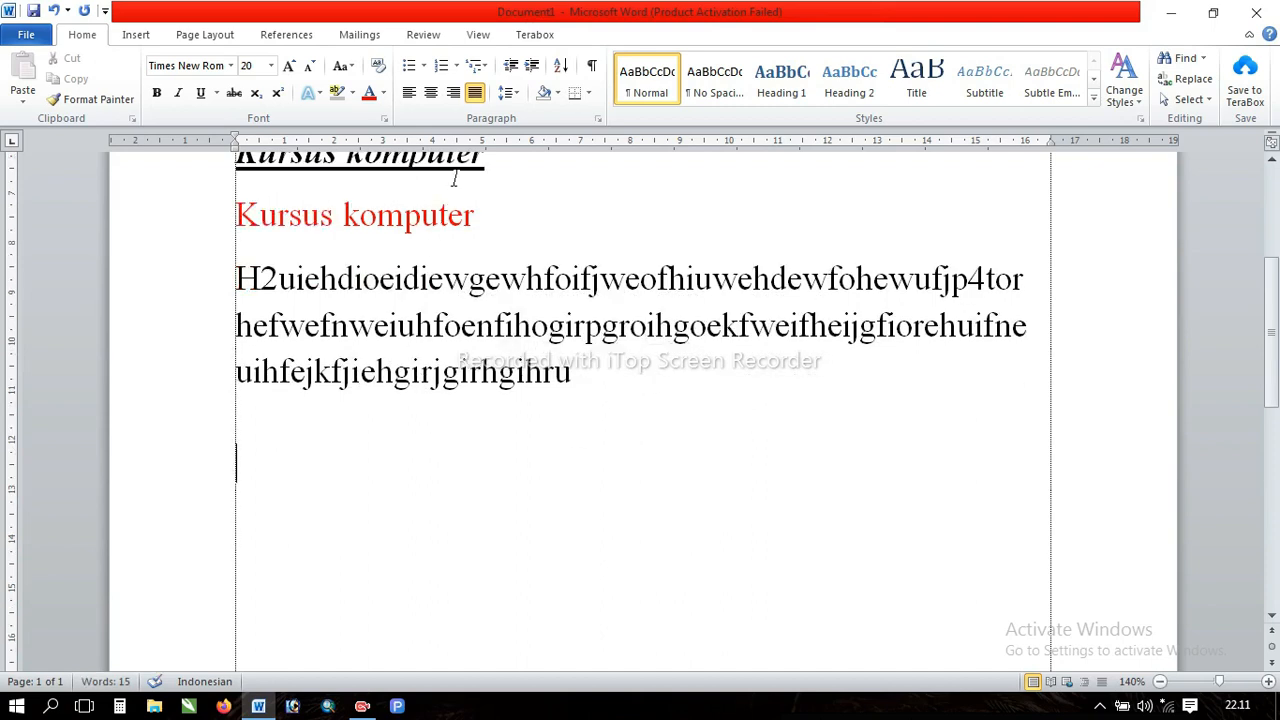
click(424, 66)
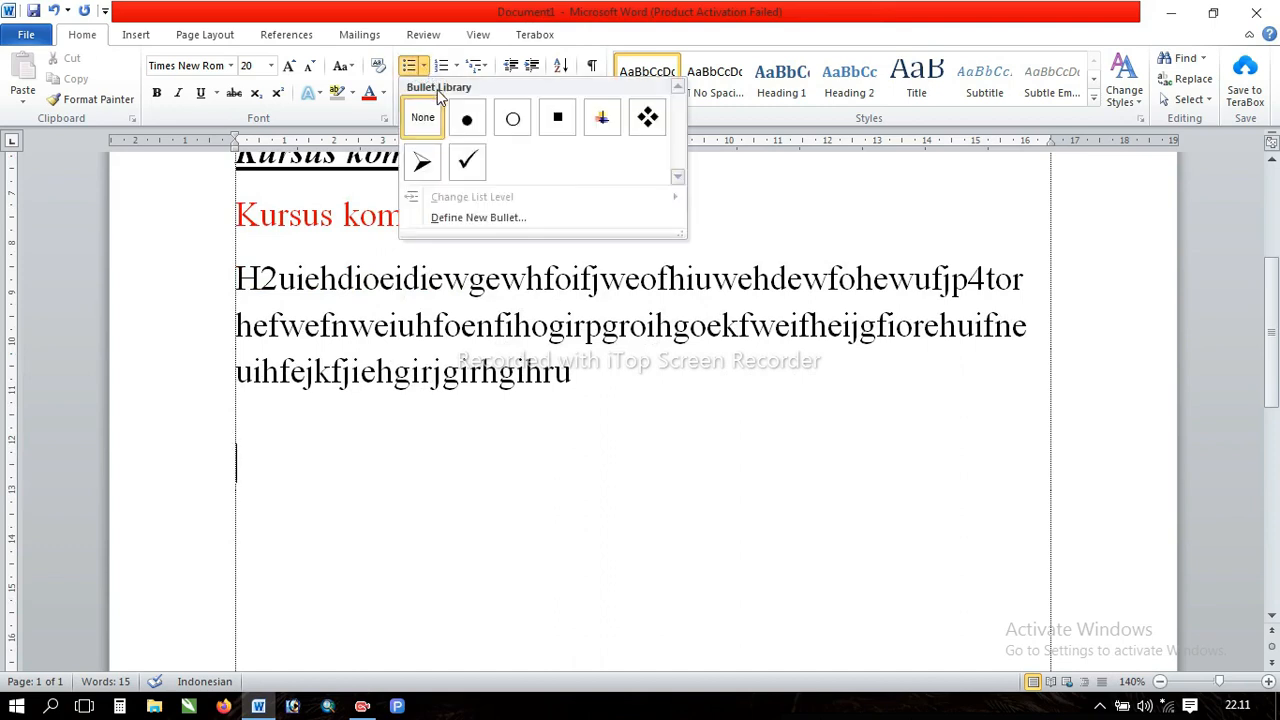
click(466, 118)
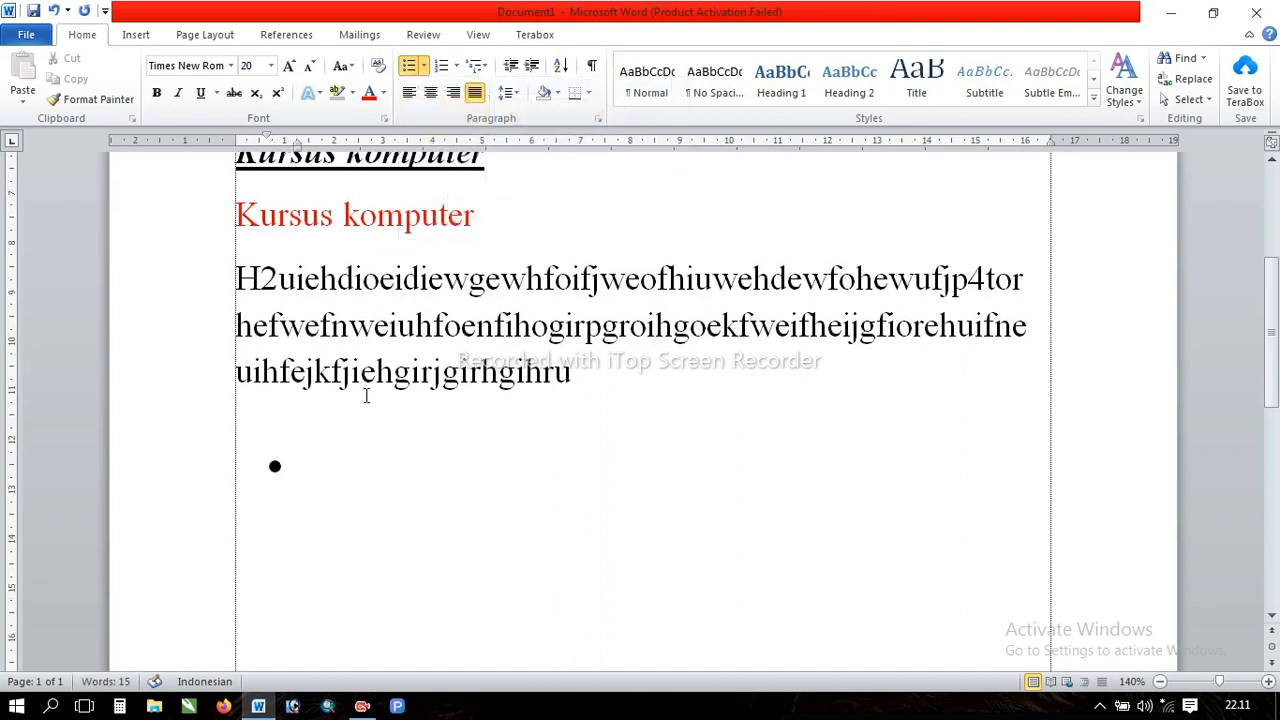
Step: Enter the bullet items "Fgtrfggddf" and "Hjghj", and end the list with an unbulleted, unindented line below them
text(fgtr)
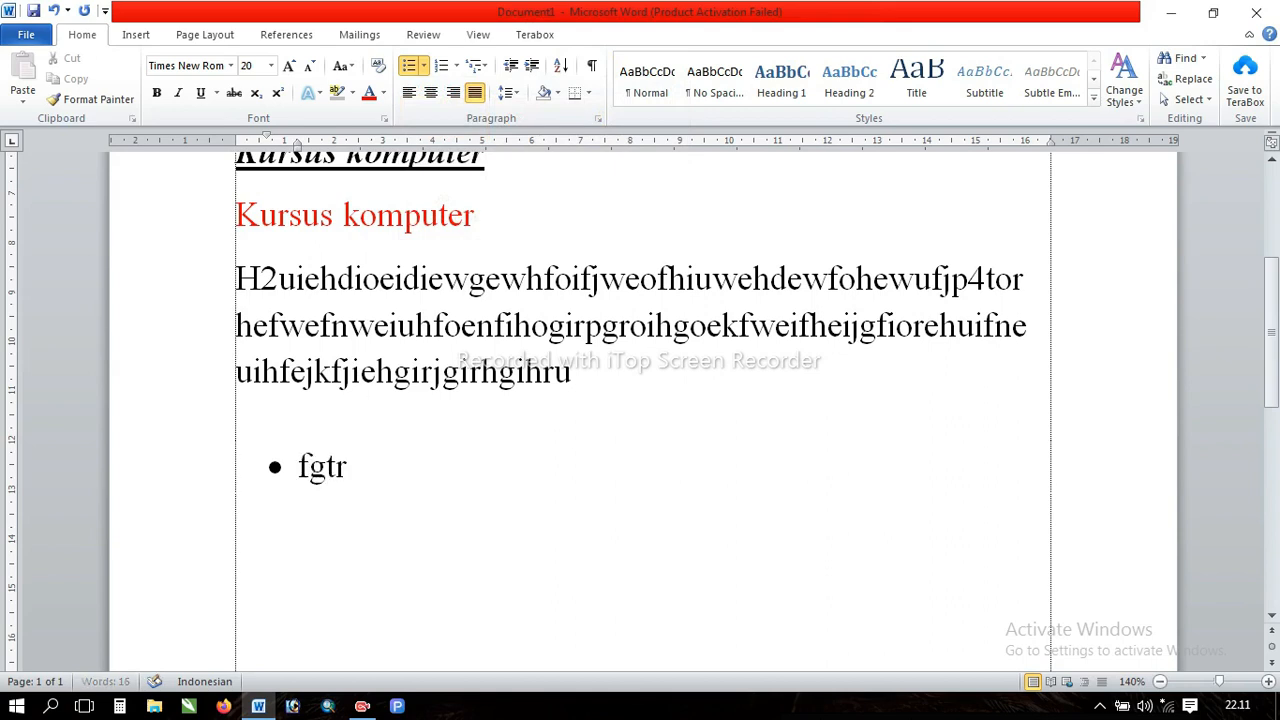
text(fggddf)
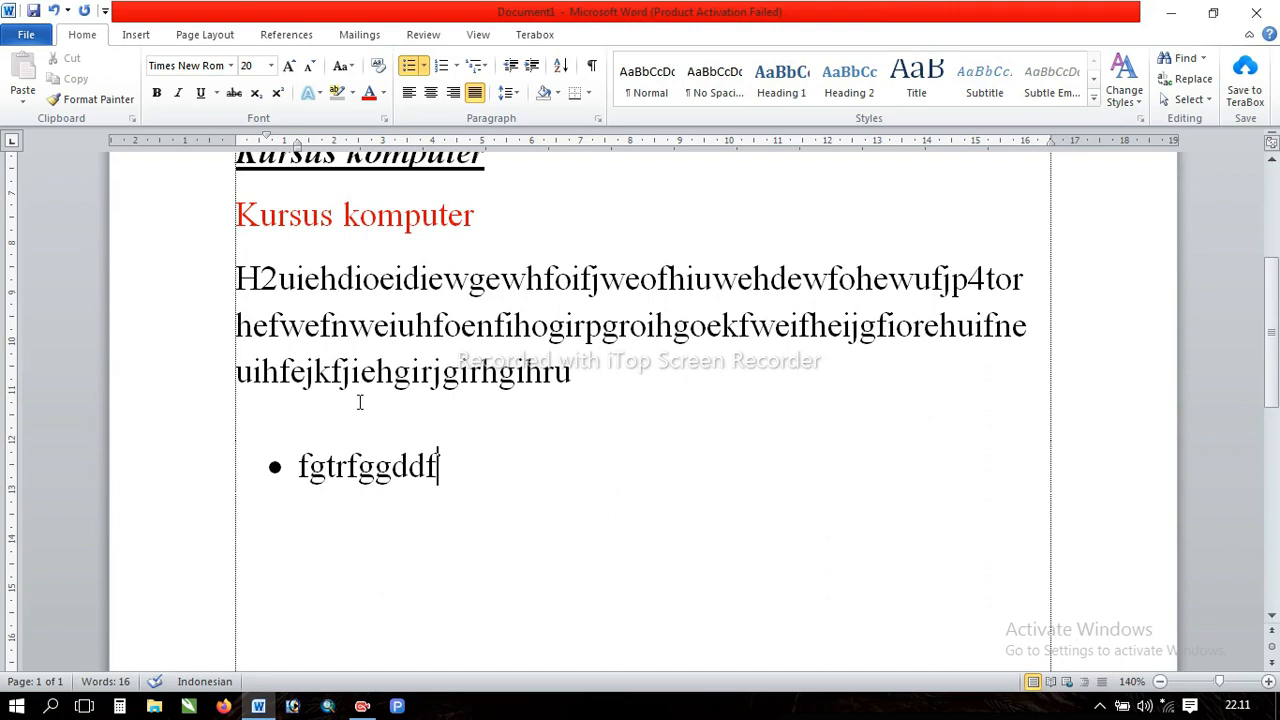
key(Return)
text(hjghj)
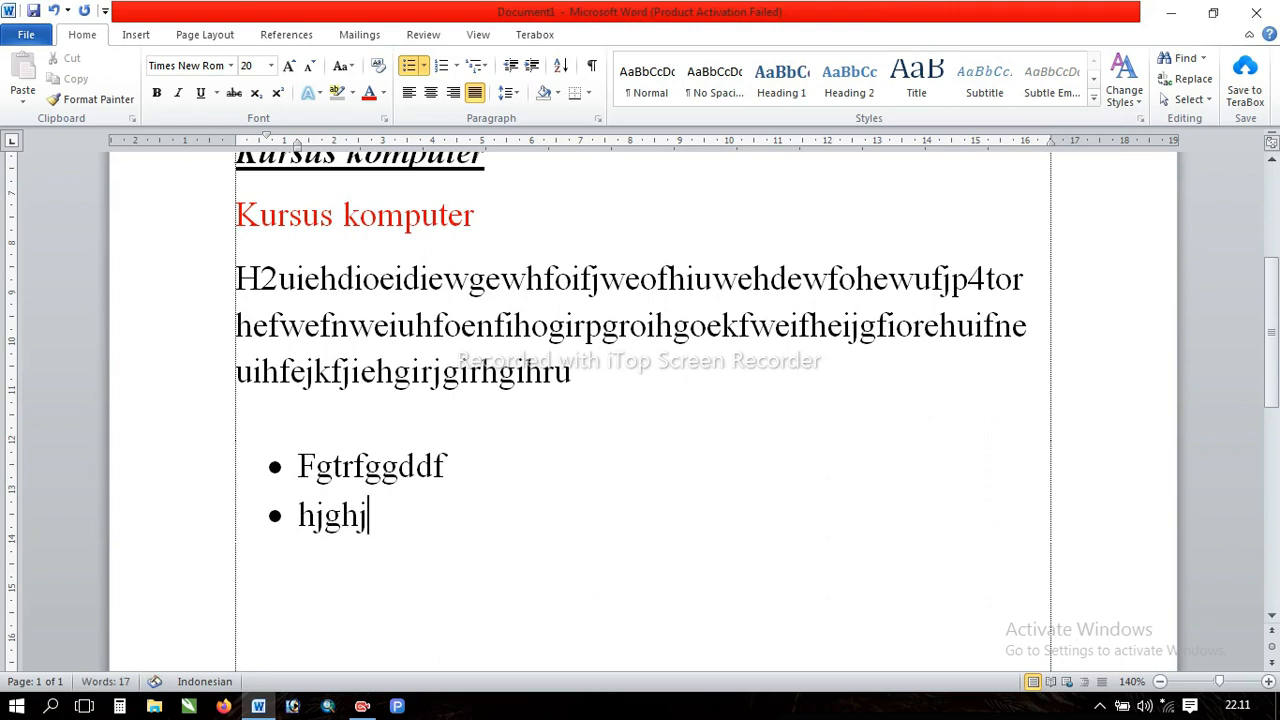
key(Return)
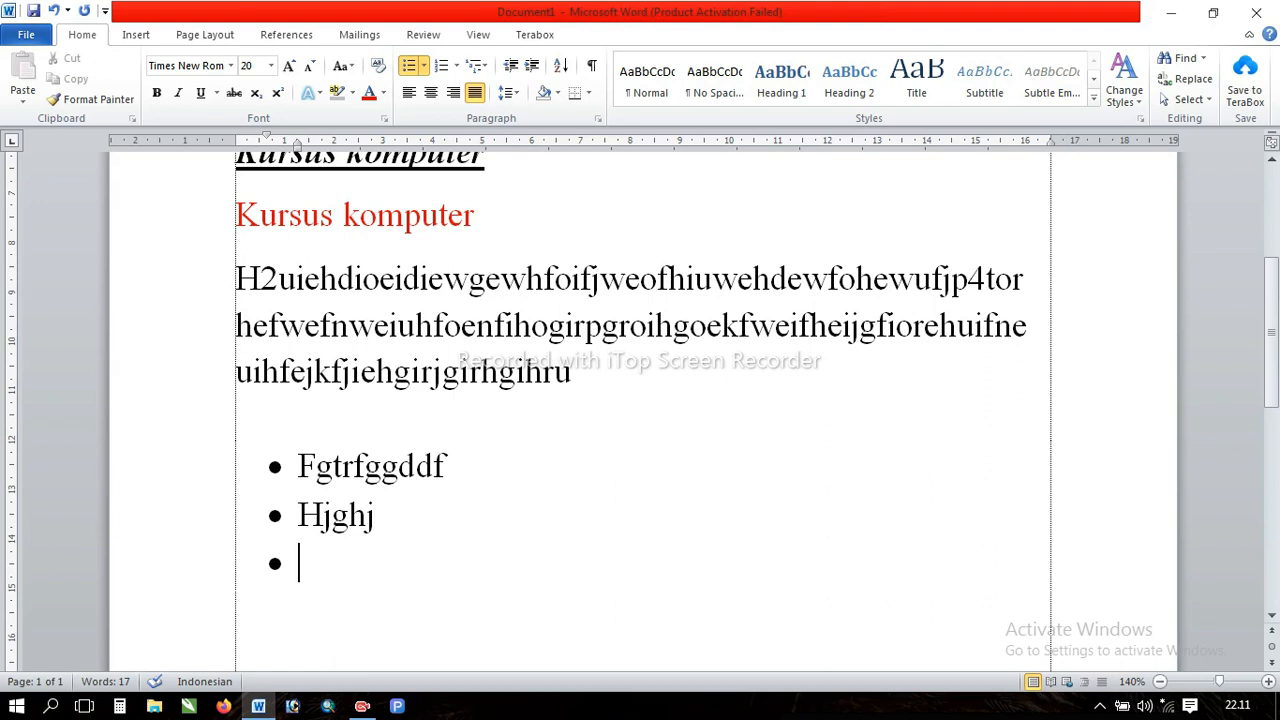
key(BackSpace)
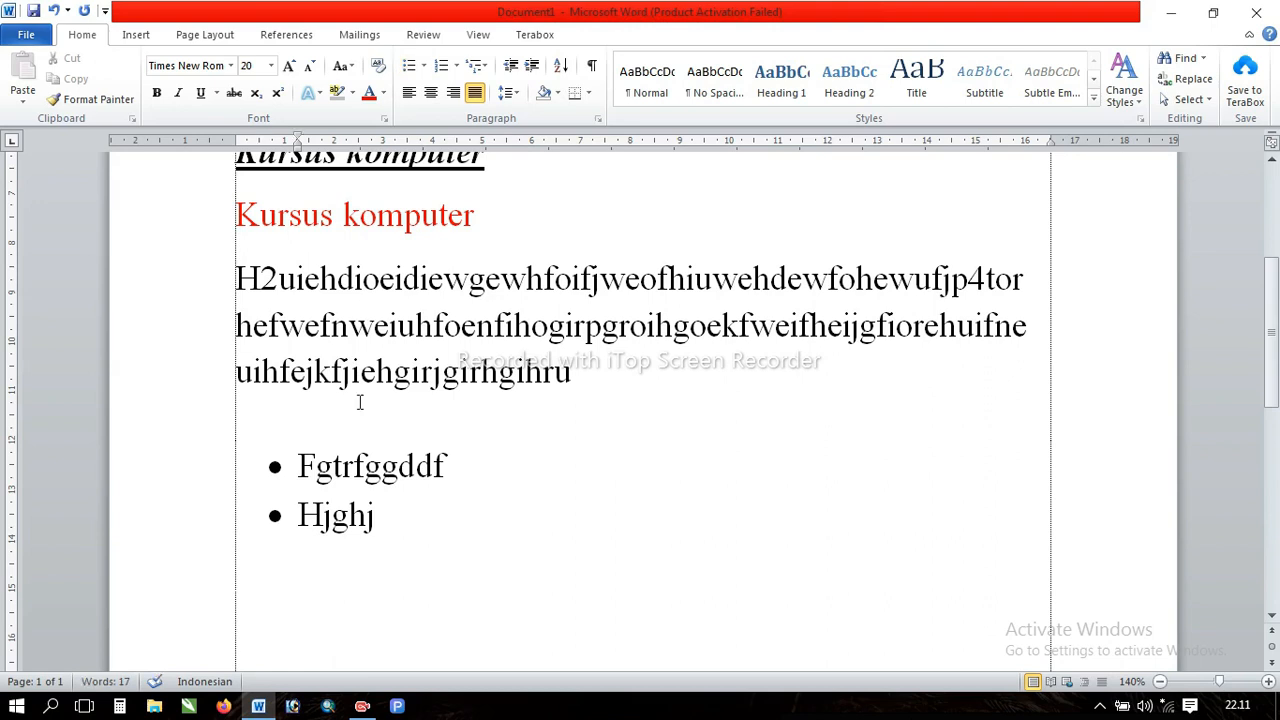
key(BackSpace)
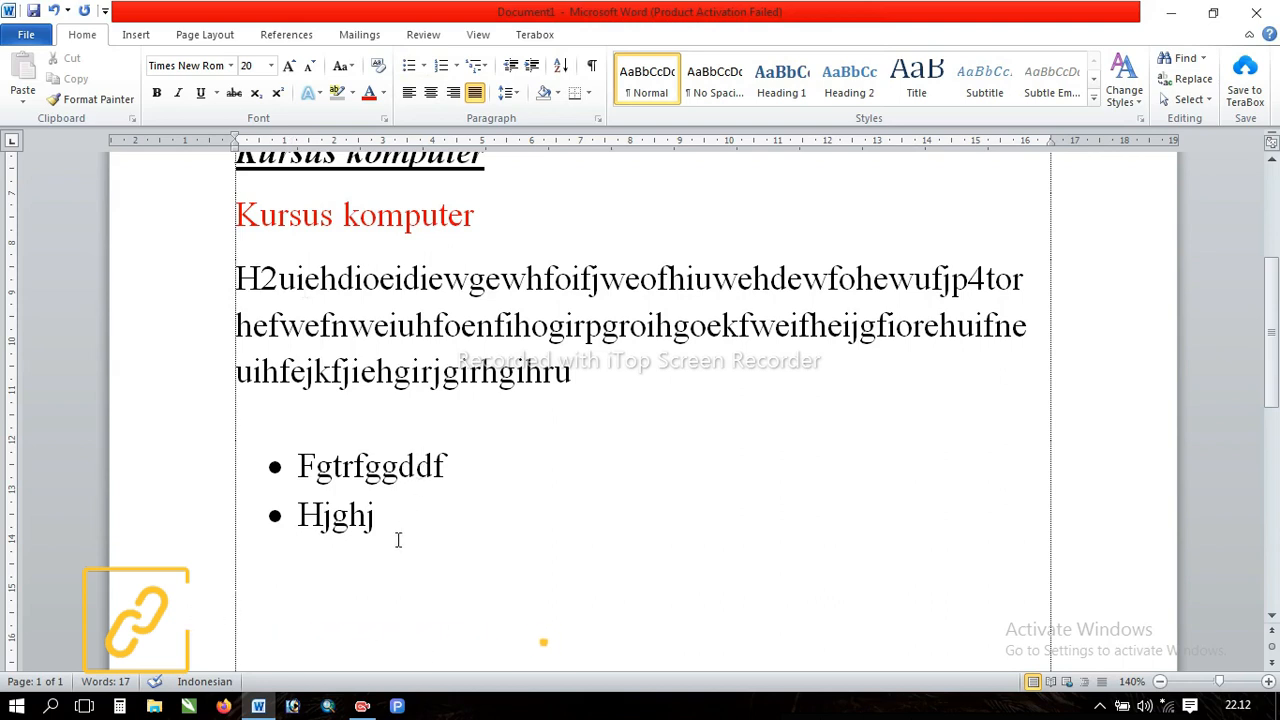
Step: Change the bullets of the "Fgtrfggddf" and "Hjghj" items to the four-diamond style from the bullet library
click(274, 467)
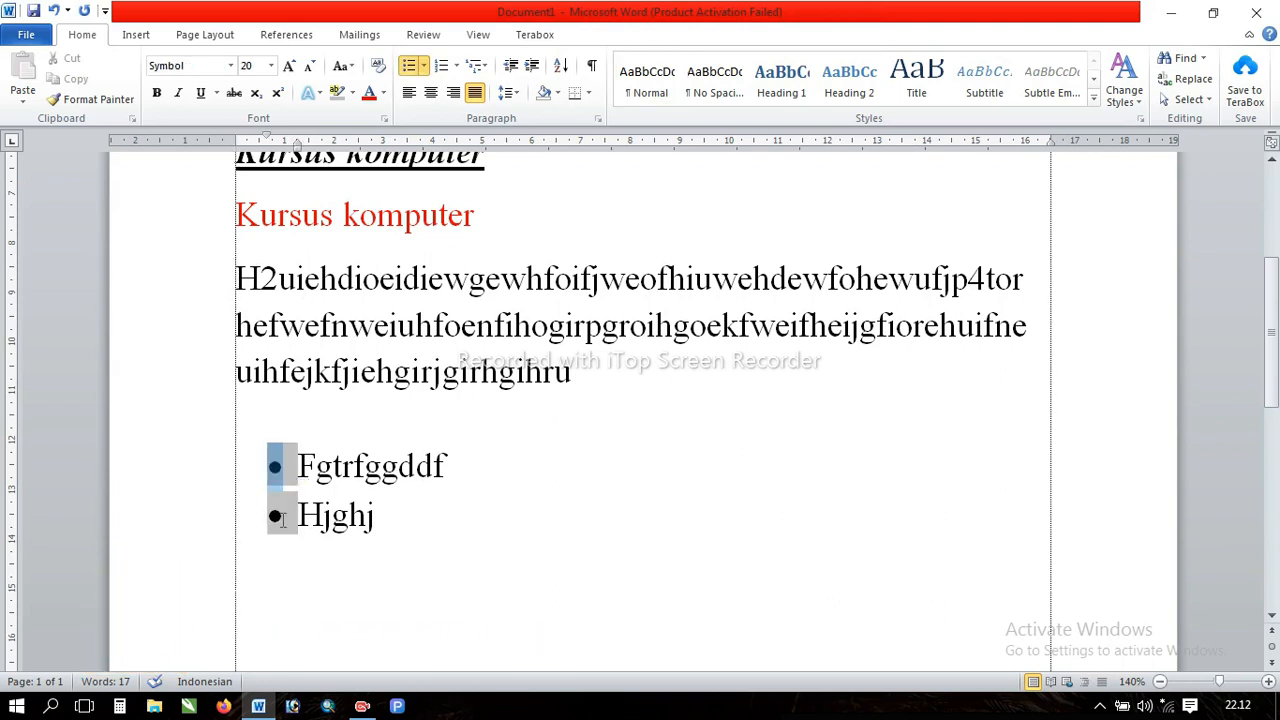
click(478, 432)
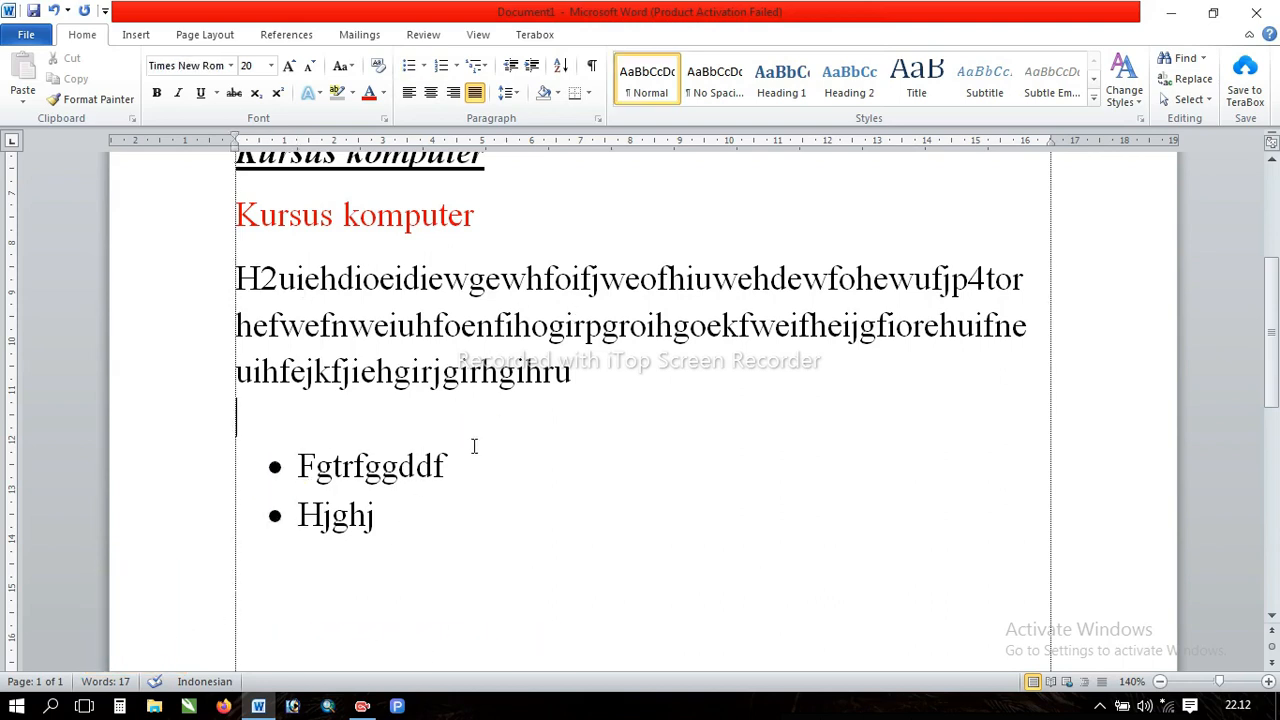
click(278, 470)
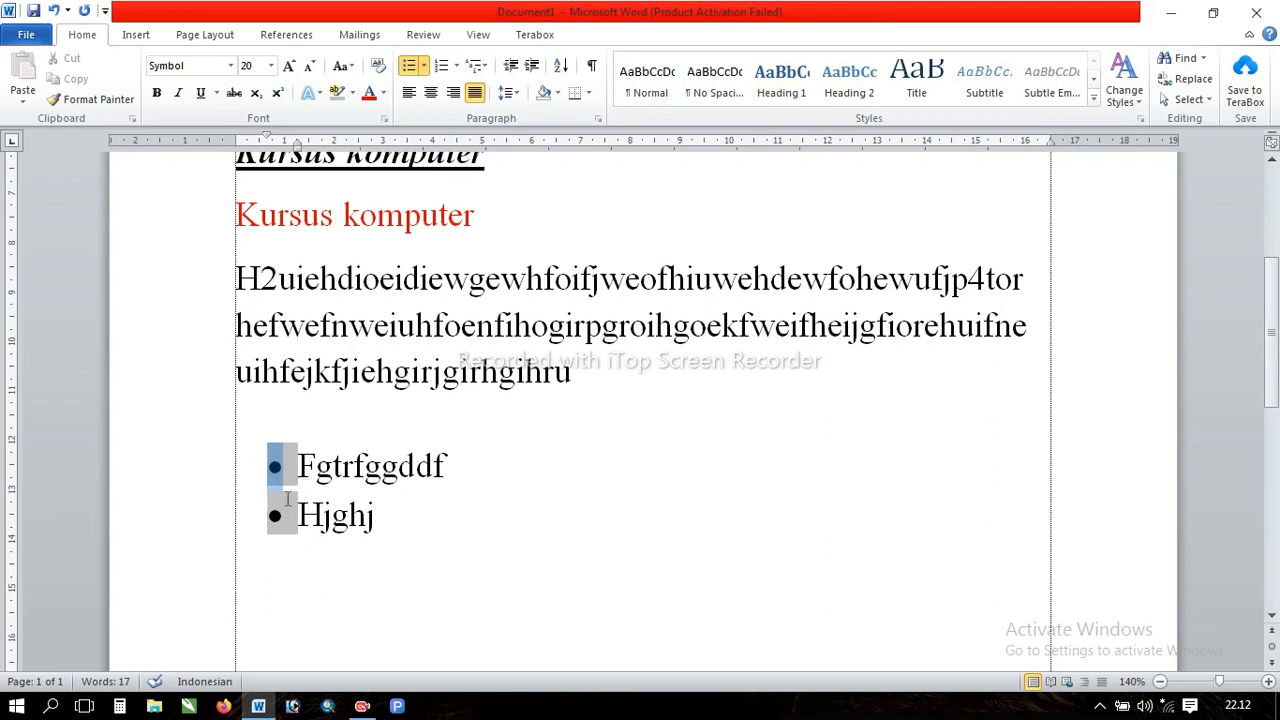
click(424, 65)
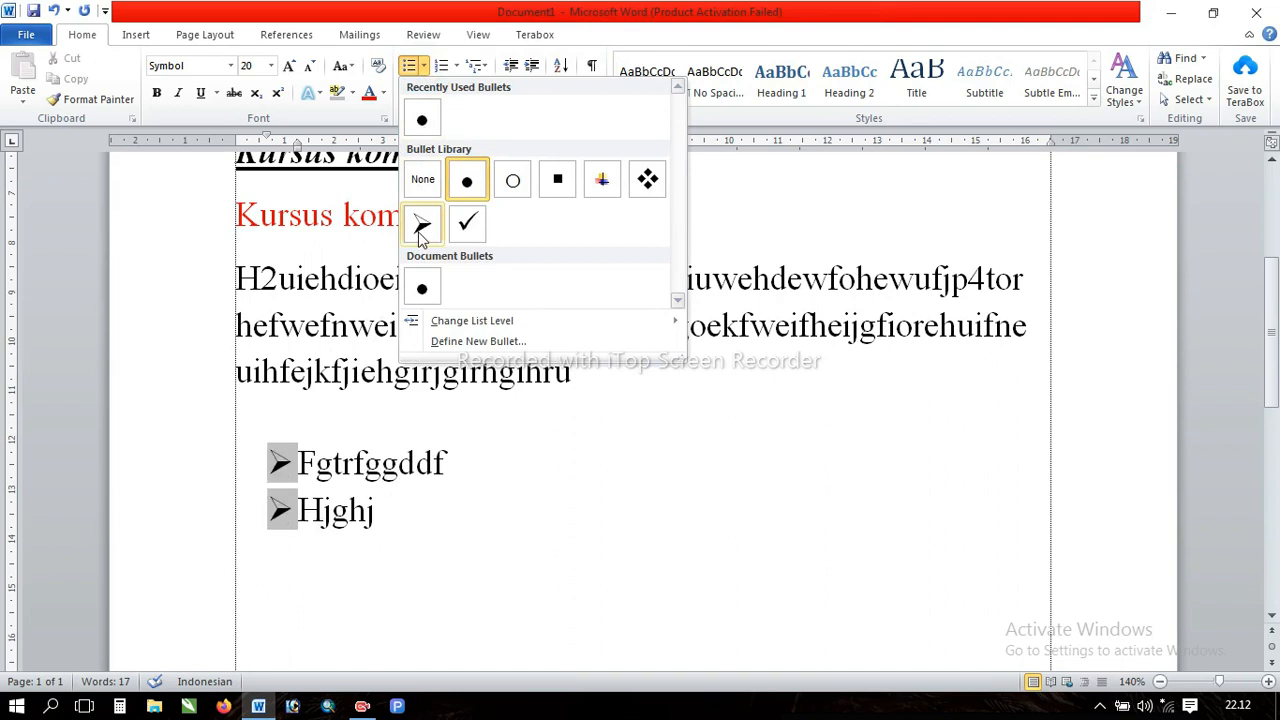
click(648, 180)
click(486, 523)
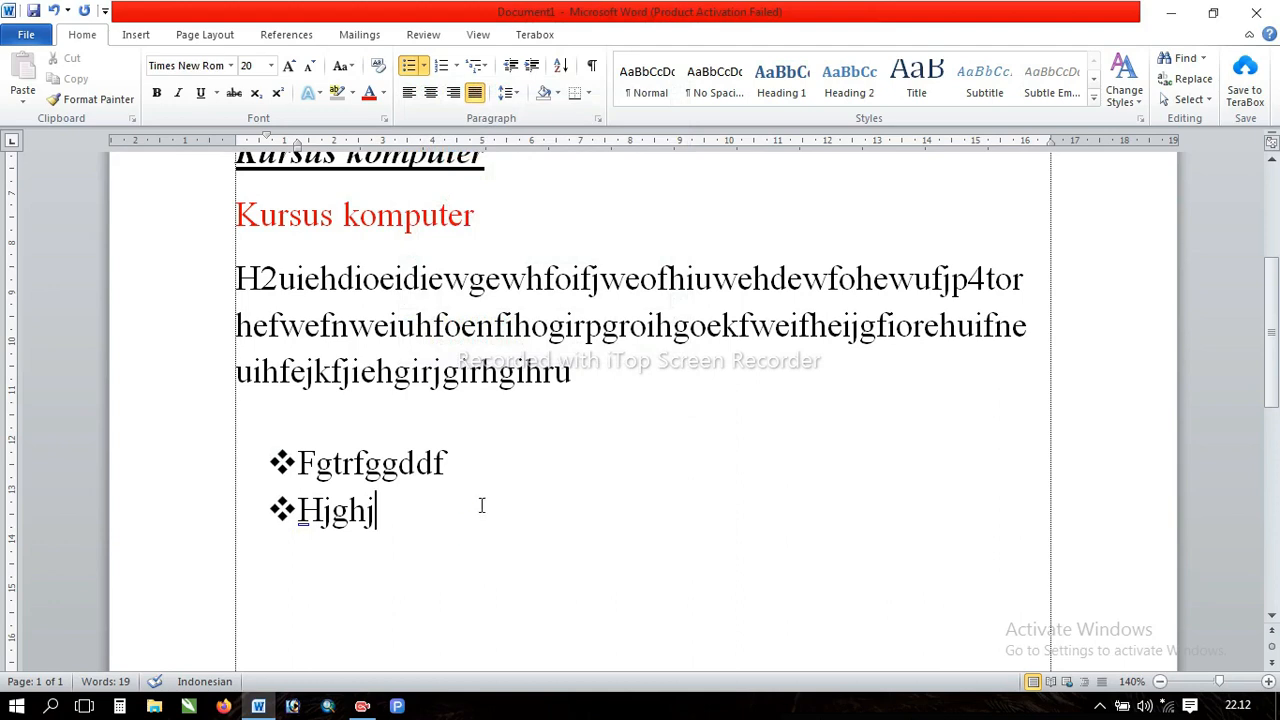
Step: Start a numbered list in the 1., 2., 3. format below the bulleted list, leaving one empty line between them
scroll(485, 500, down, 2)
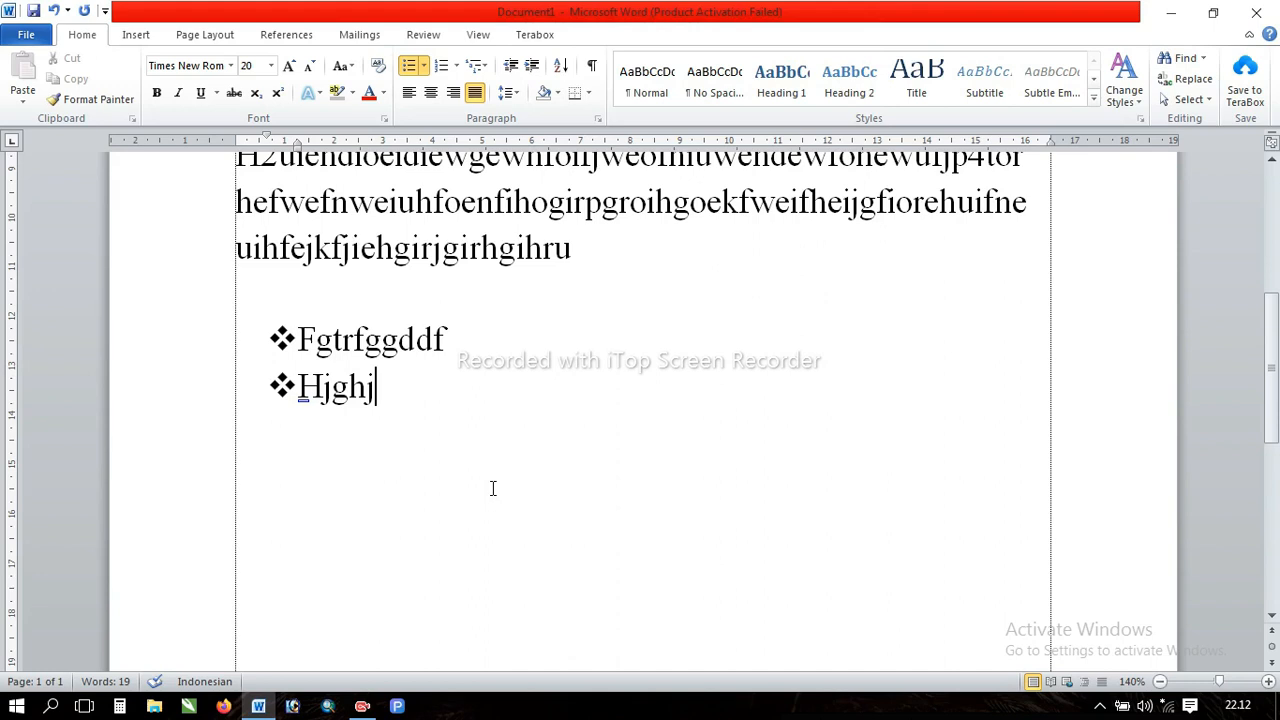
key(Return)
key(Return)
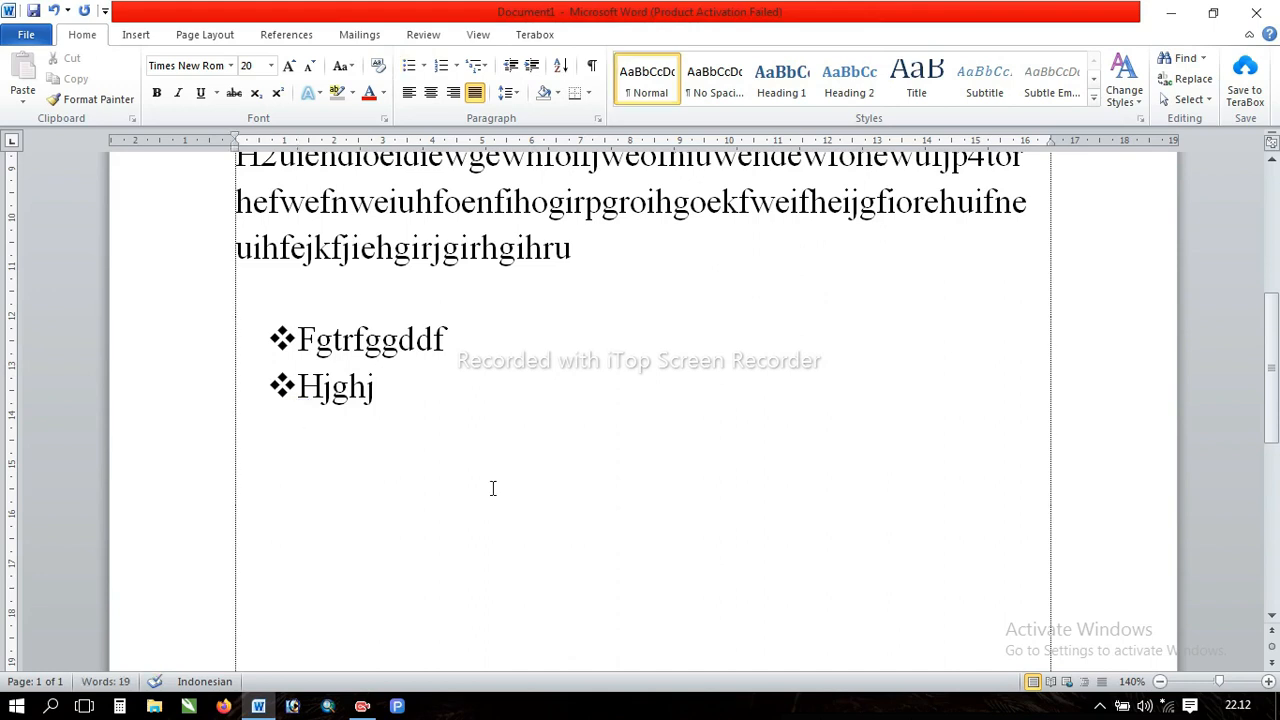
key(Return)
scroll(388, 369, down, 1)
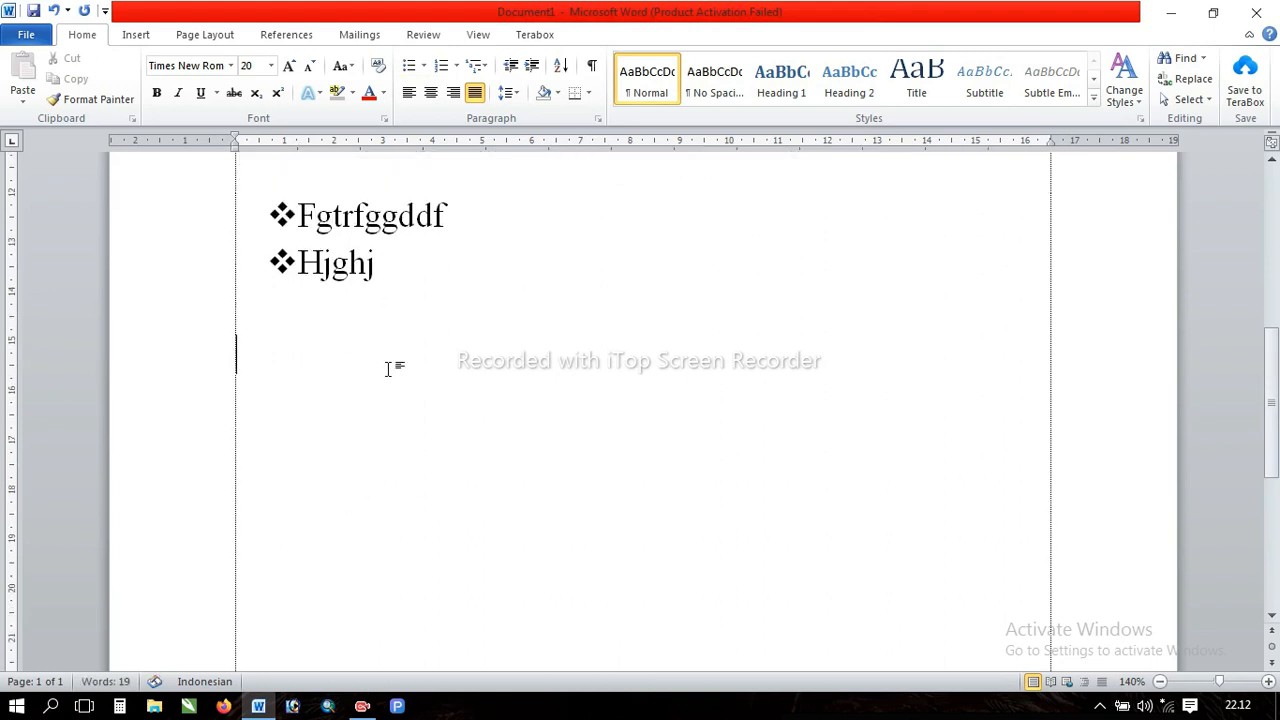
scroll(434, 262, up, 1)
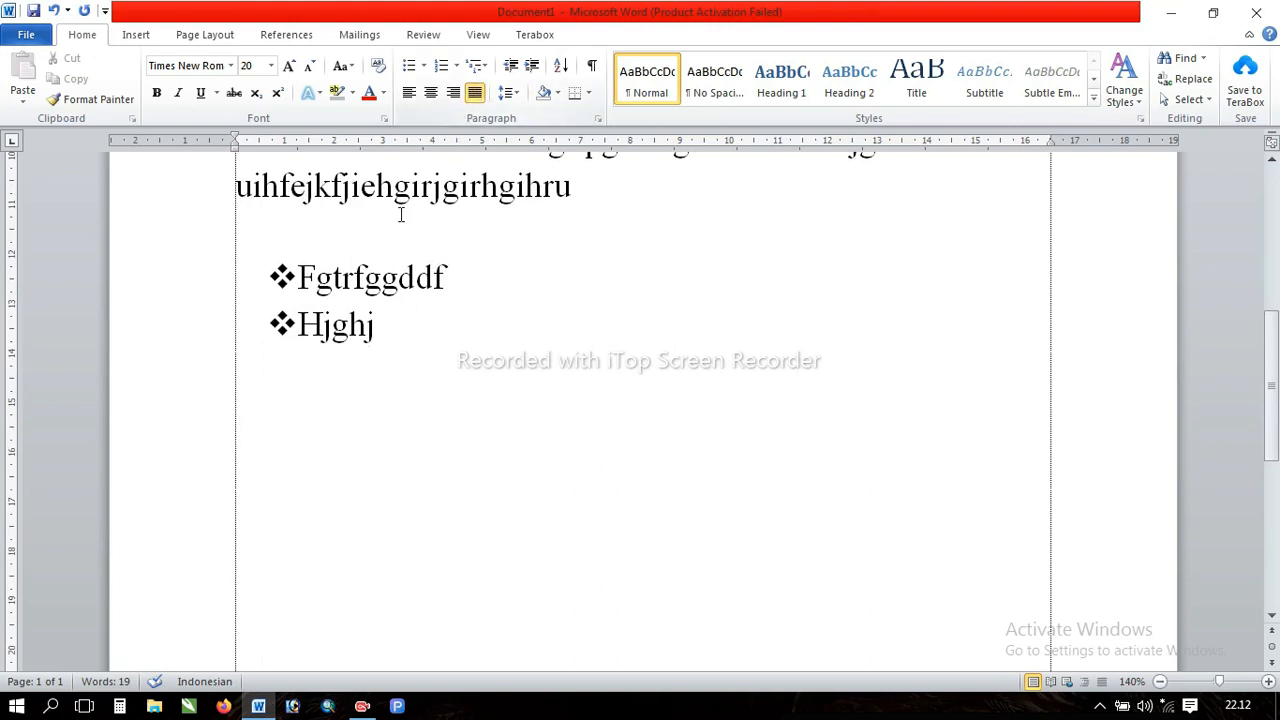
click(458, 66)
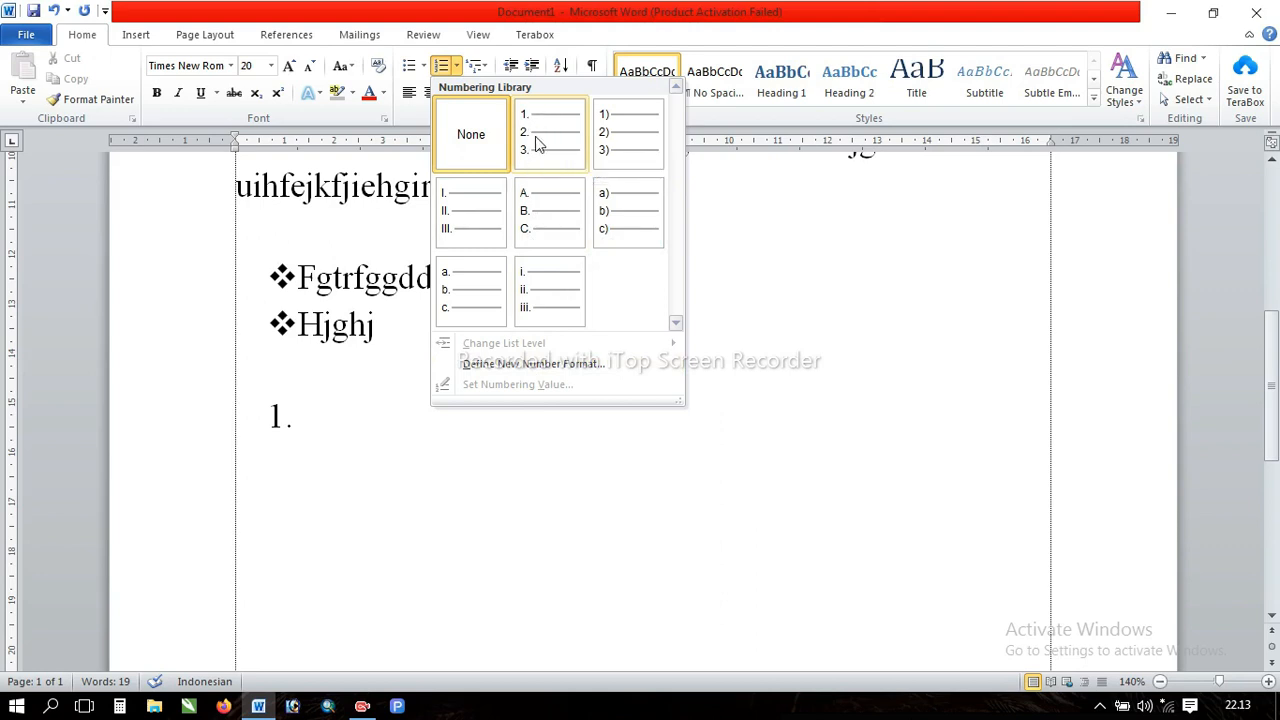
click(537, 144)
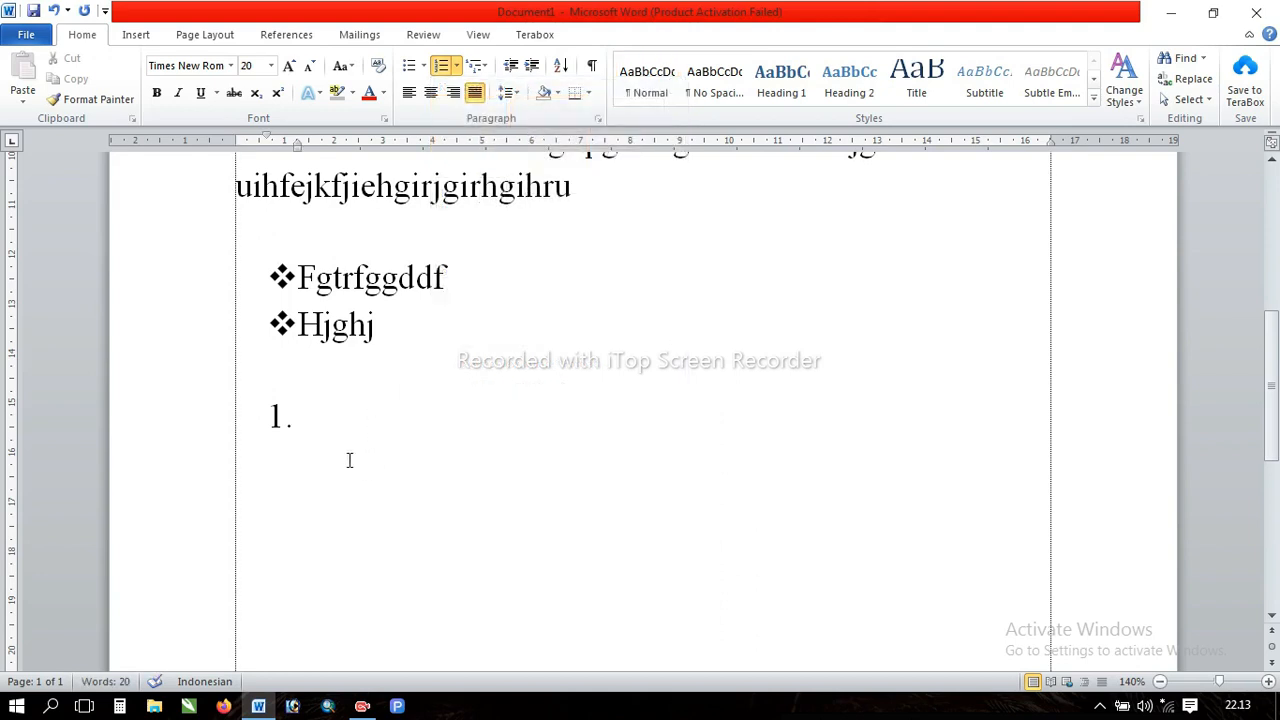
Step: Enter the numbered items "Kshdyd", "Khd" and "Hffkd", and end the list with an unnumbered, unindented line below them
text(kshdyd)
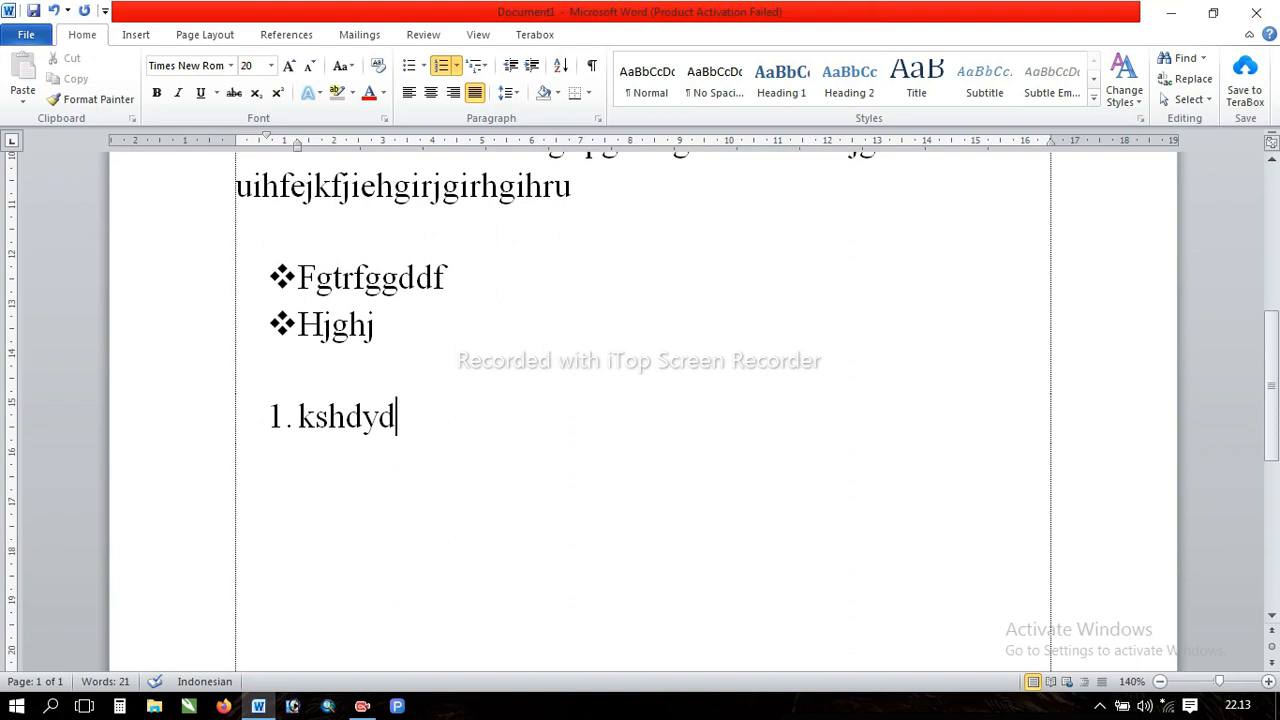
key(Return)
text(khd)
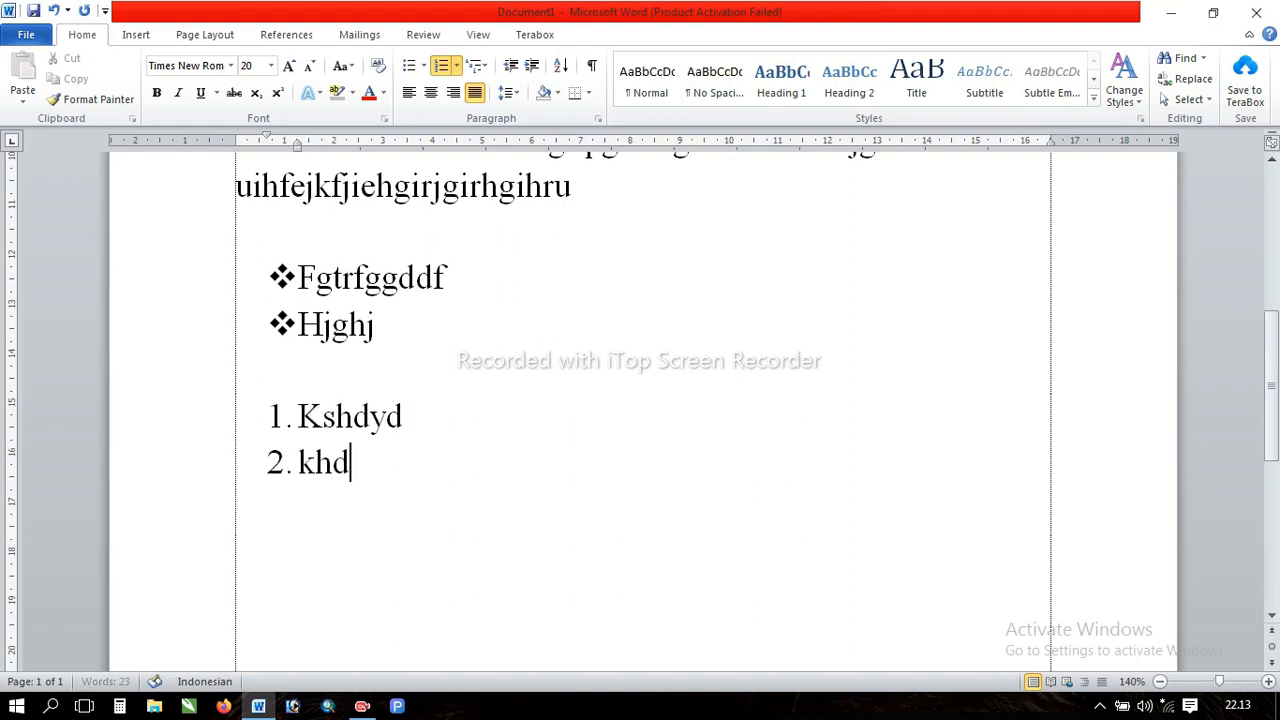
key(Return)
text(hffkd)
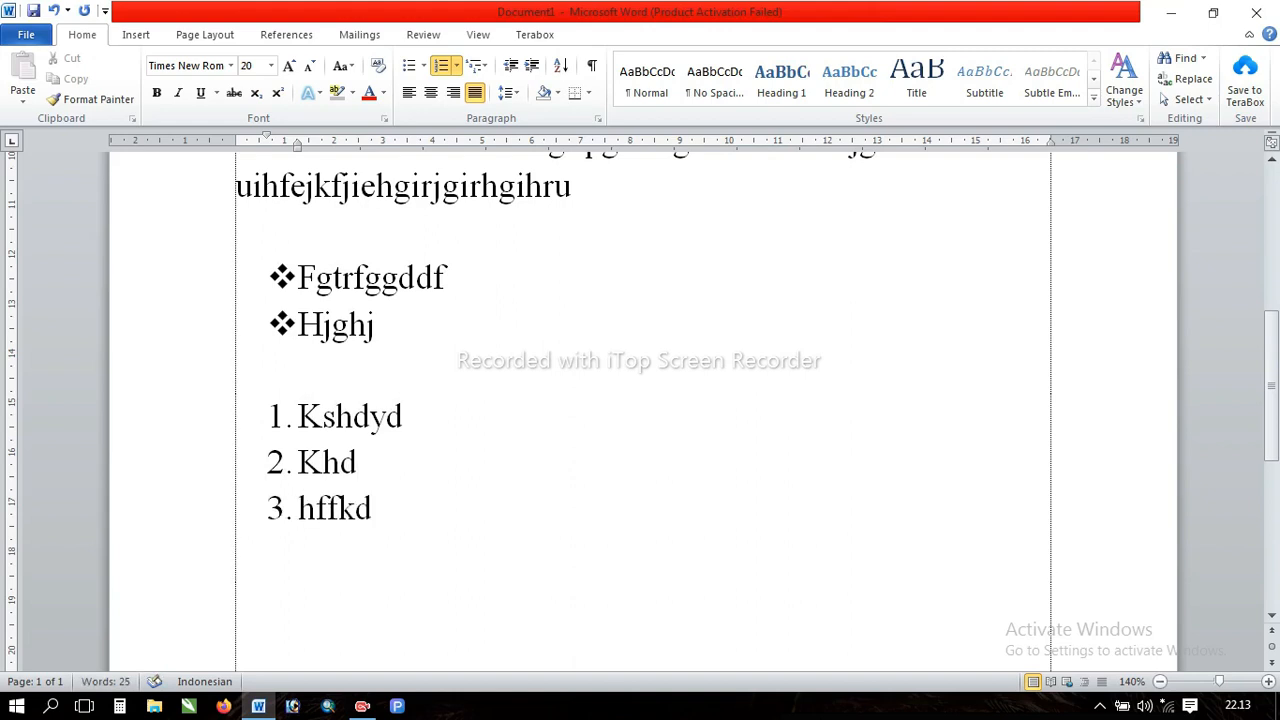
key(Return)
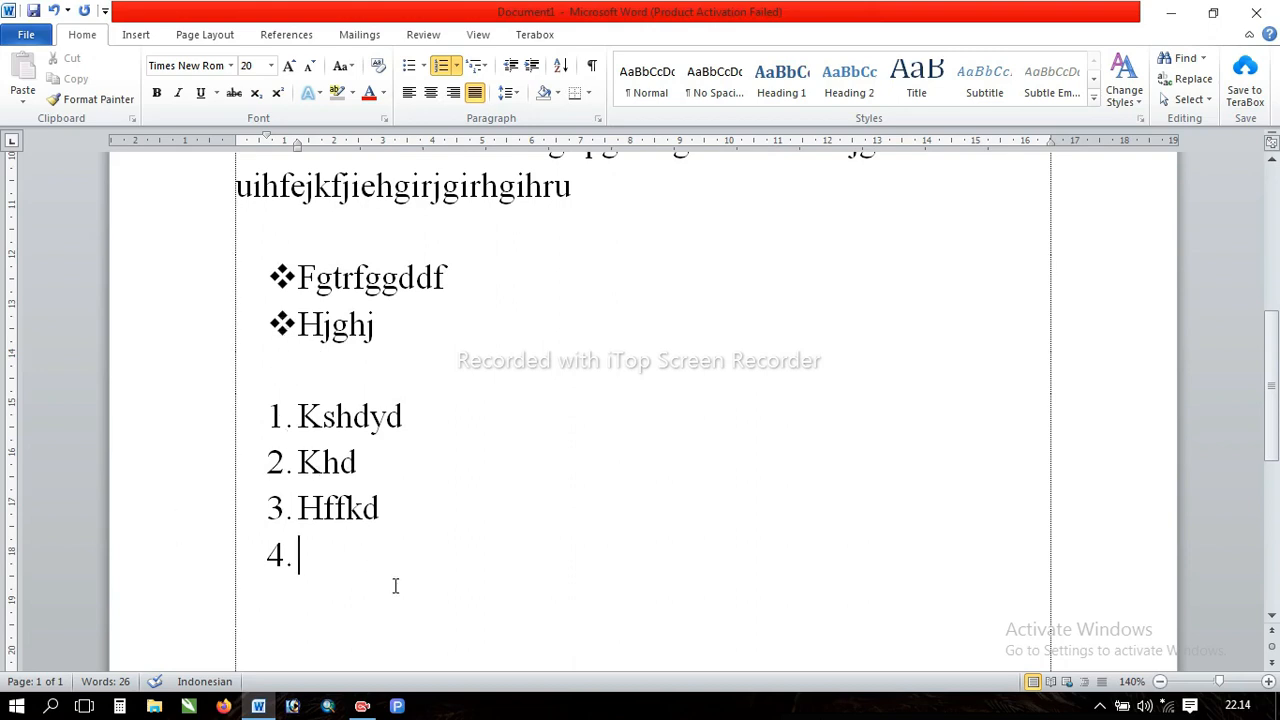
key(BackSpace)
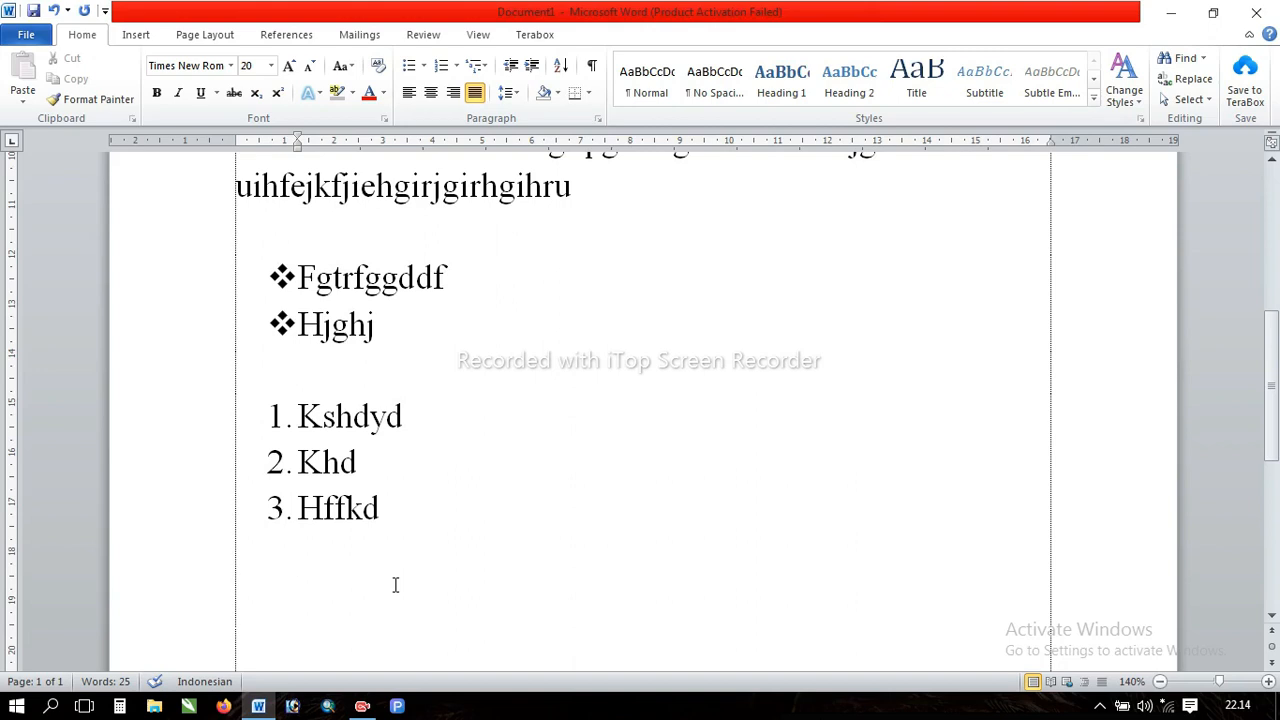
key(BackSpace)
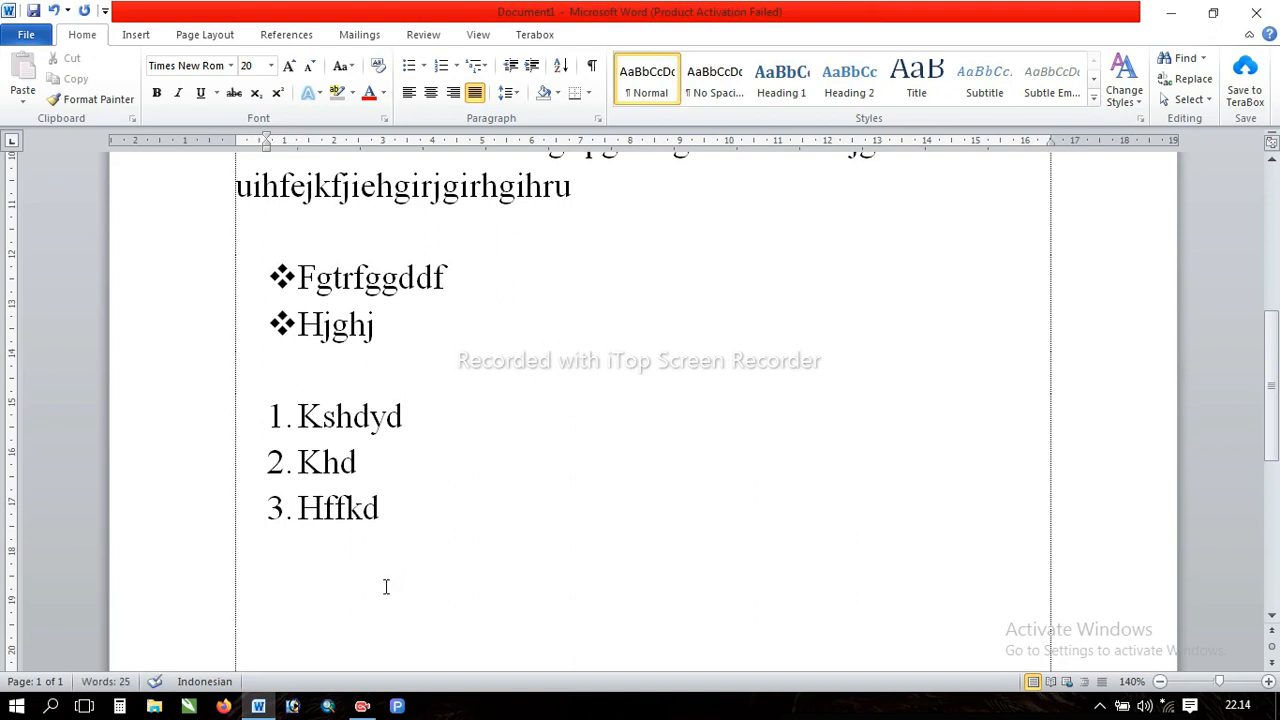
key(BackSpace)
Step: Enter the plain text lines "Jdhdkdhsgsjdhs" and "Dhddid" below the numbered list
text(jdhdkdhsgsj)
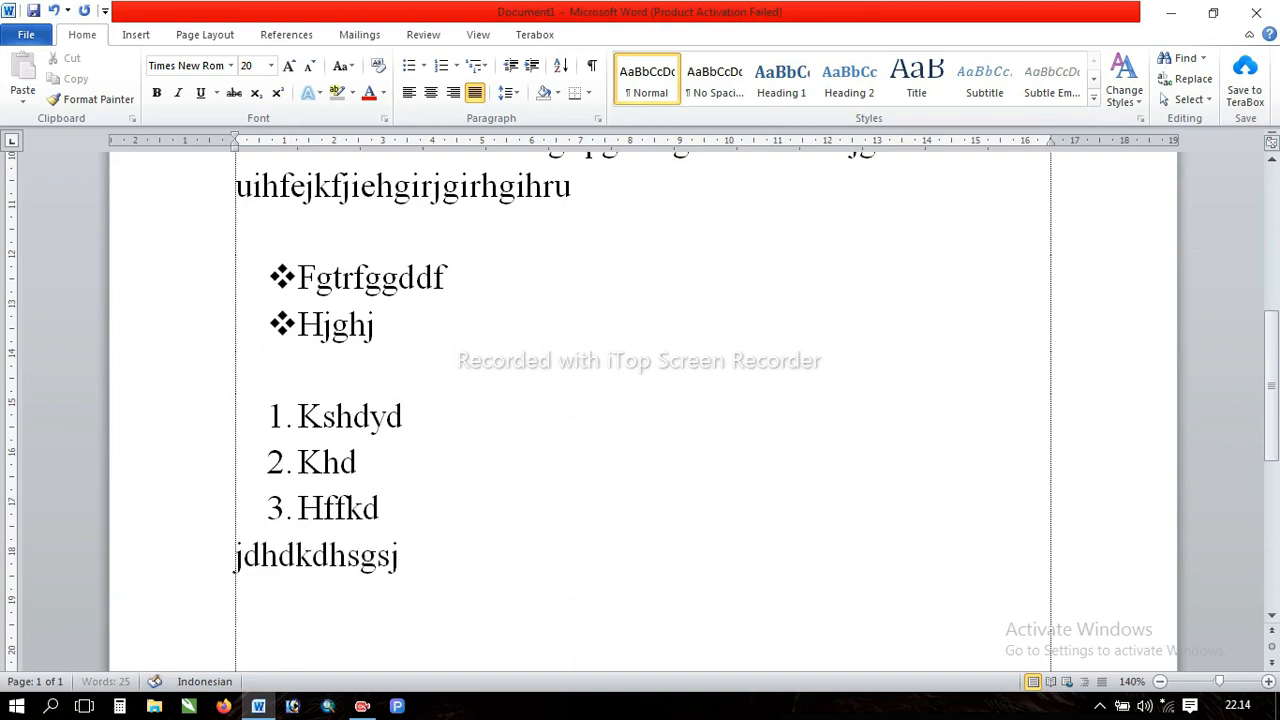
text(dhs)
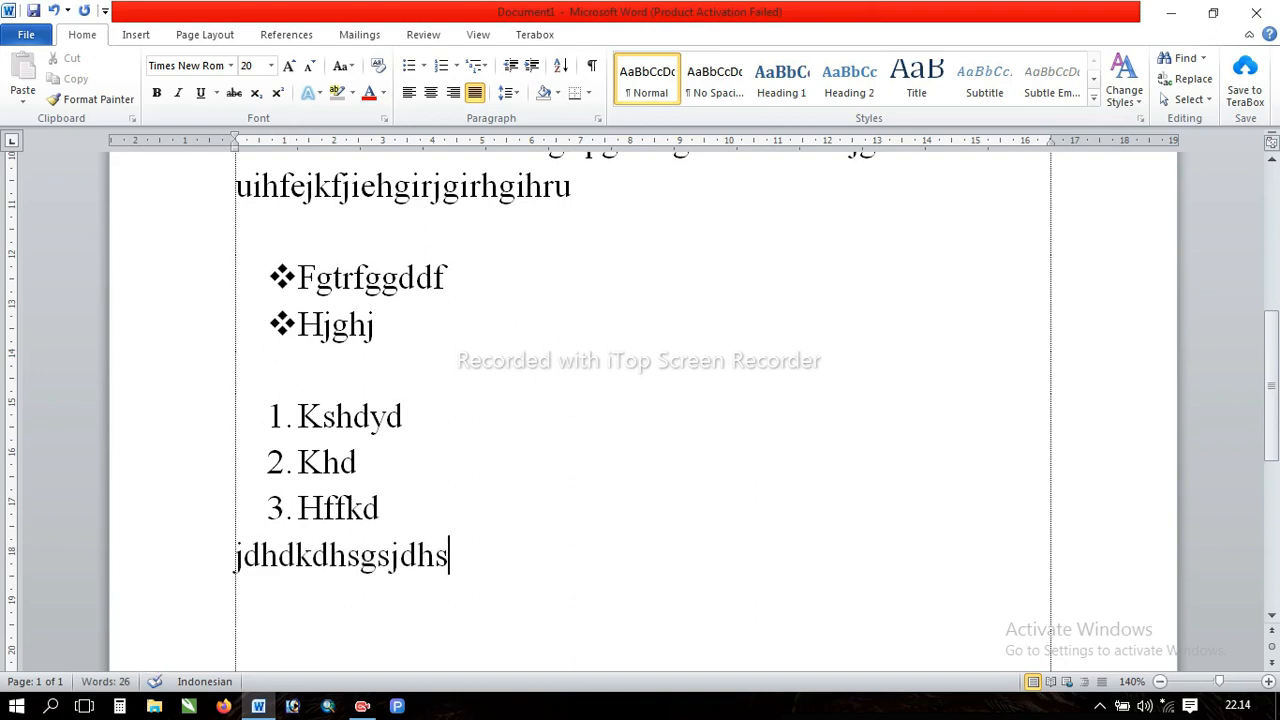
key(Return)
text(dhddid)
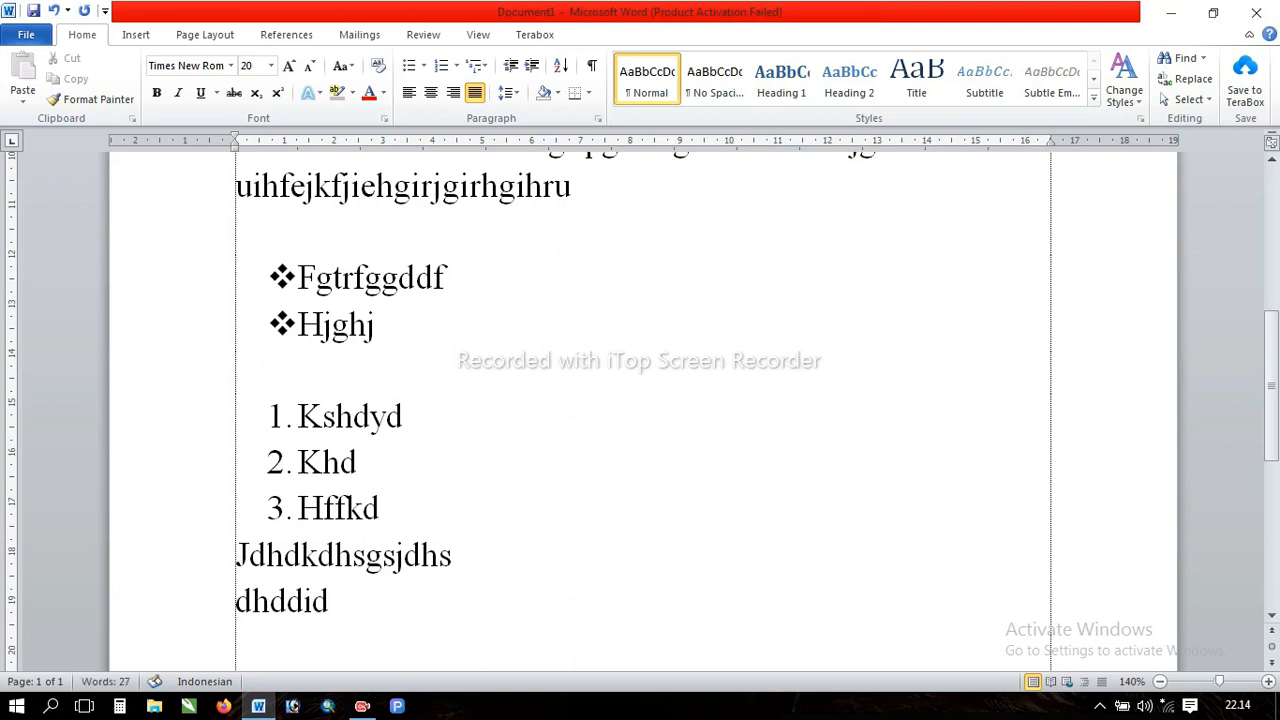
key(Return)
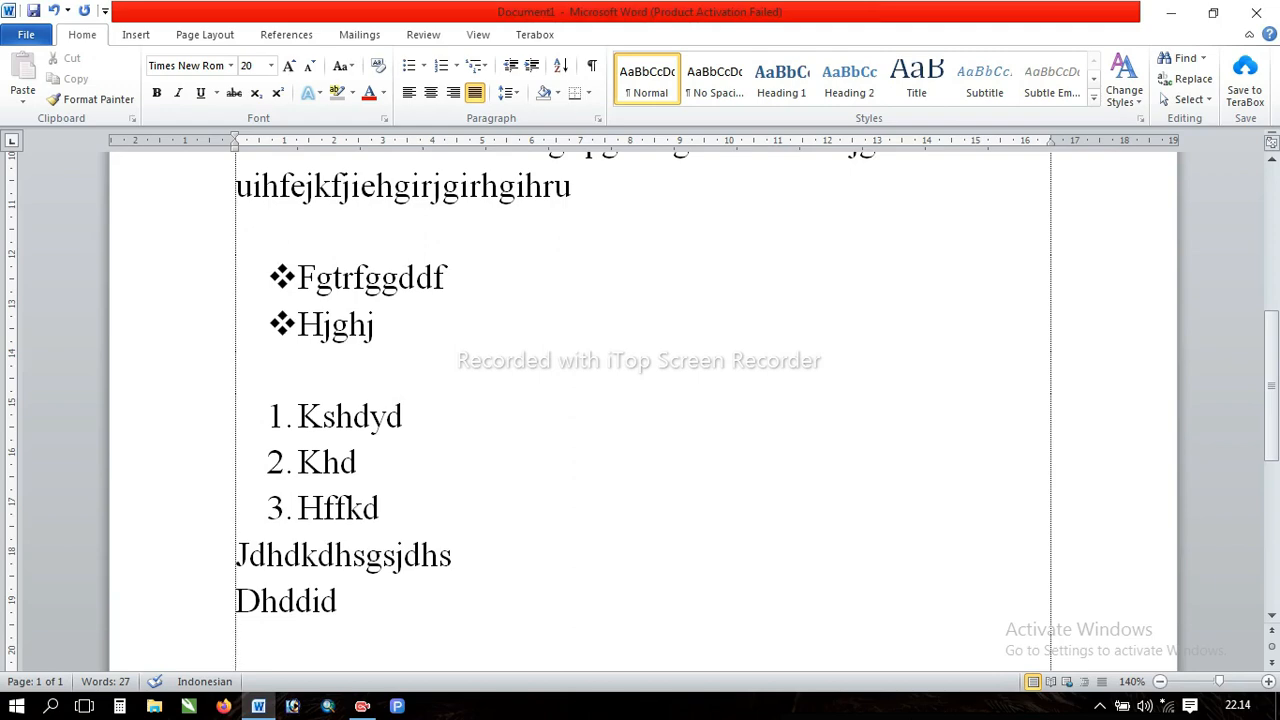
Step: Look over the whole document, from the "Kursus komputer" font samples to the lists and closing lines, and glance at the other command groups
scroll(488, 476, up, 3)
scroll(488, 476, up, 1)
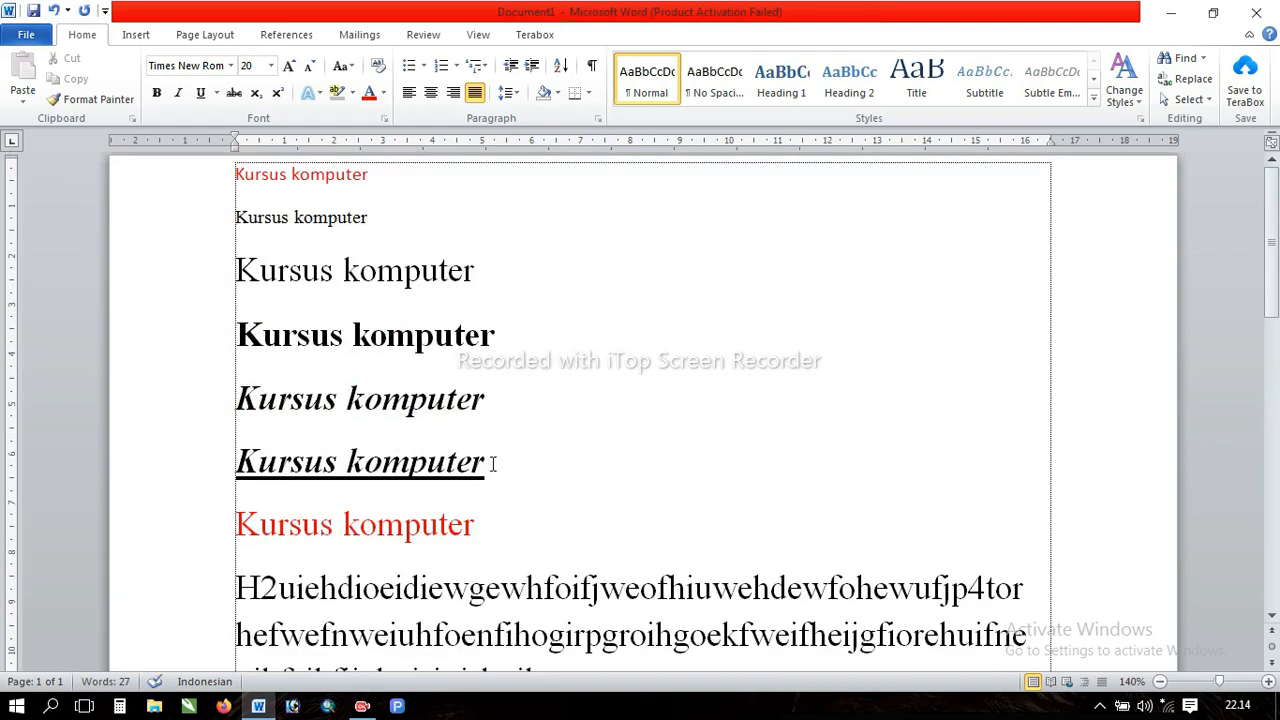
scroll(492, 464, down, 4)
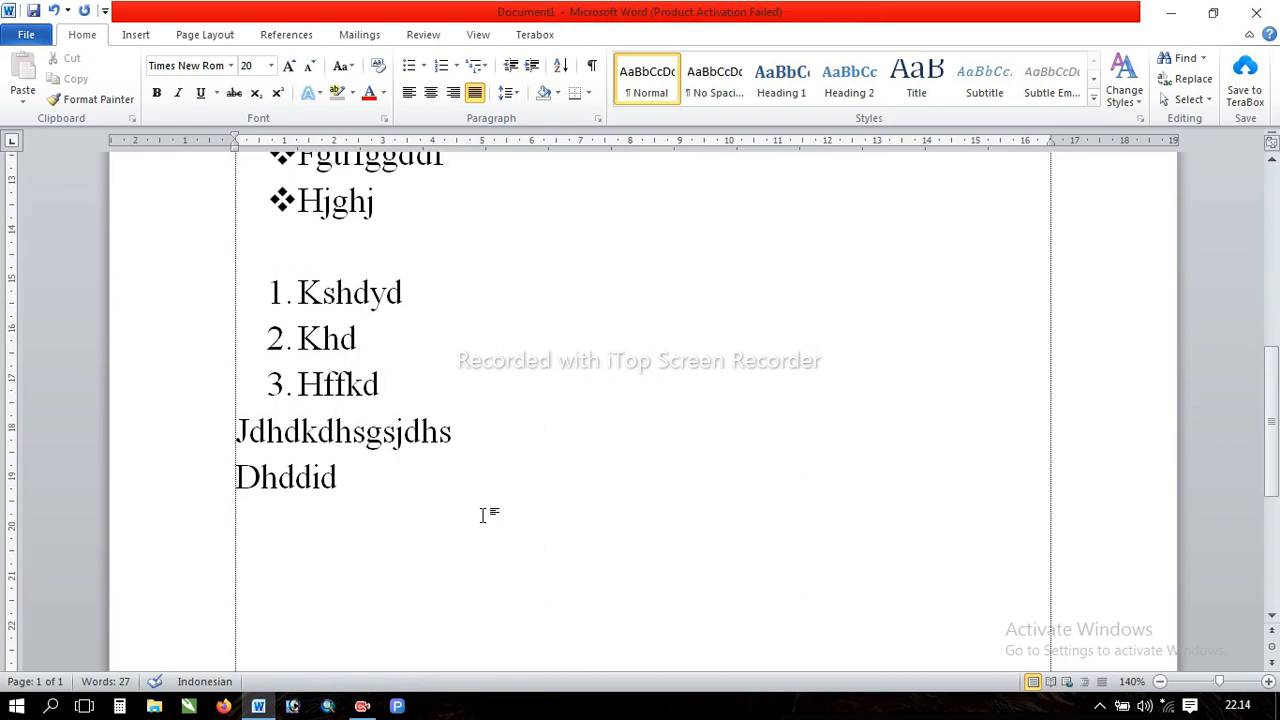
scroll(486, 515, up, 5)
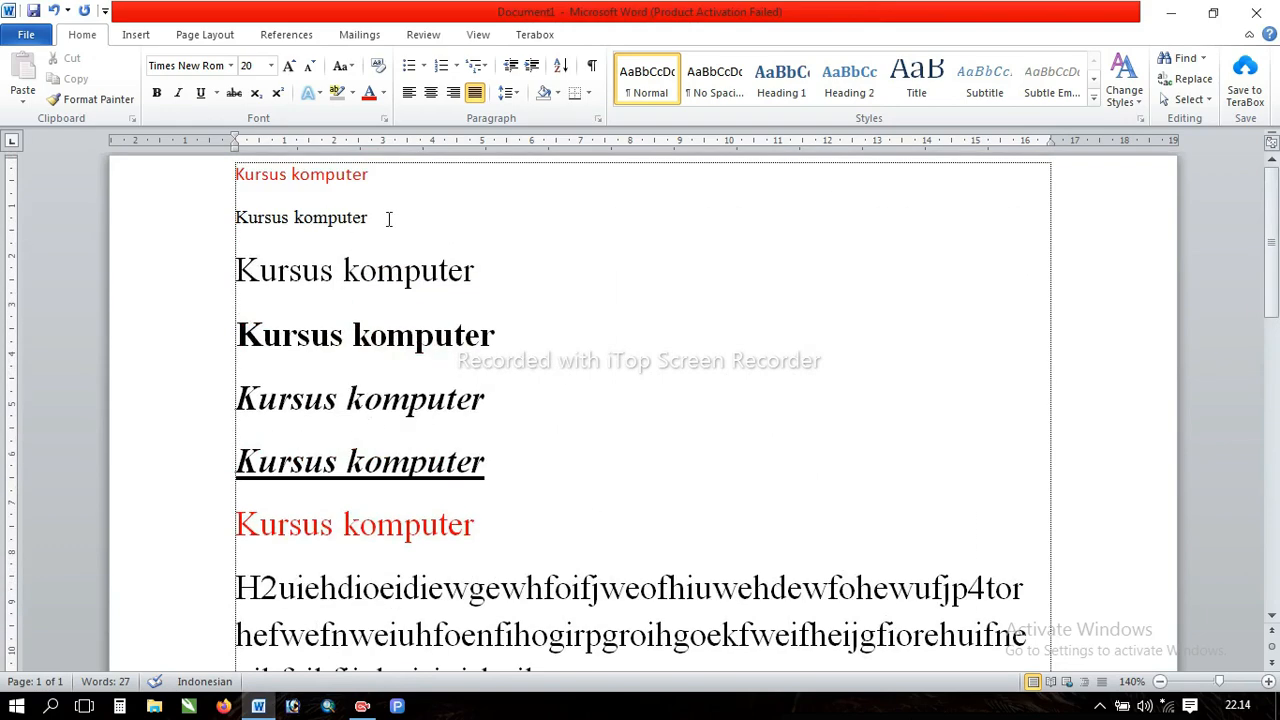
click(135, 35)
click(205, 35)
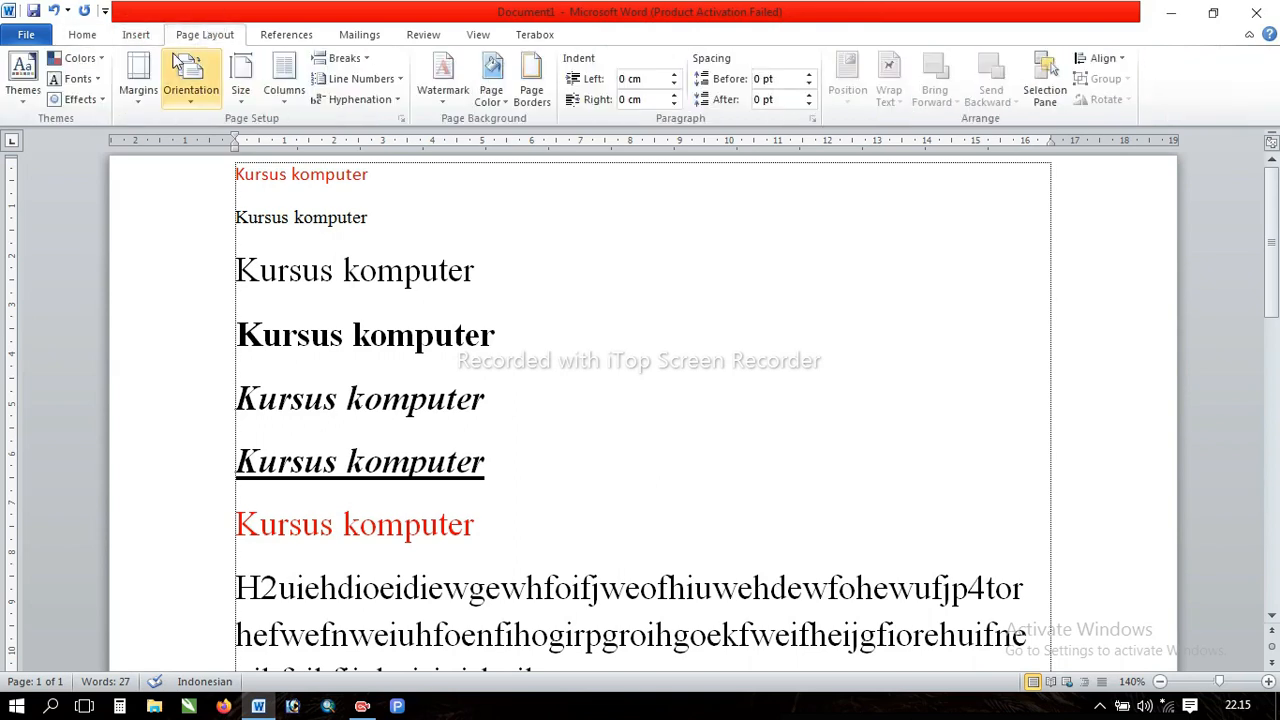
click(285, 35)
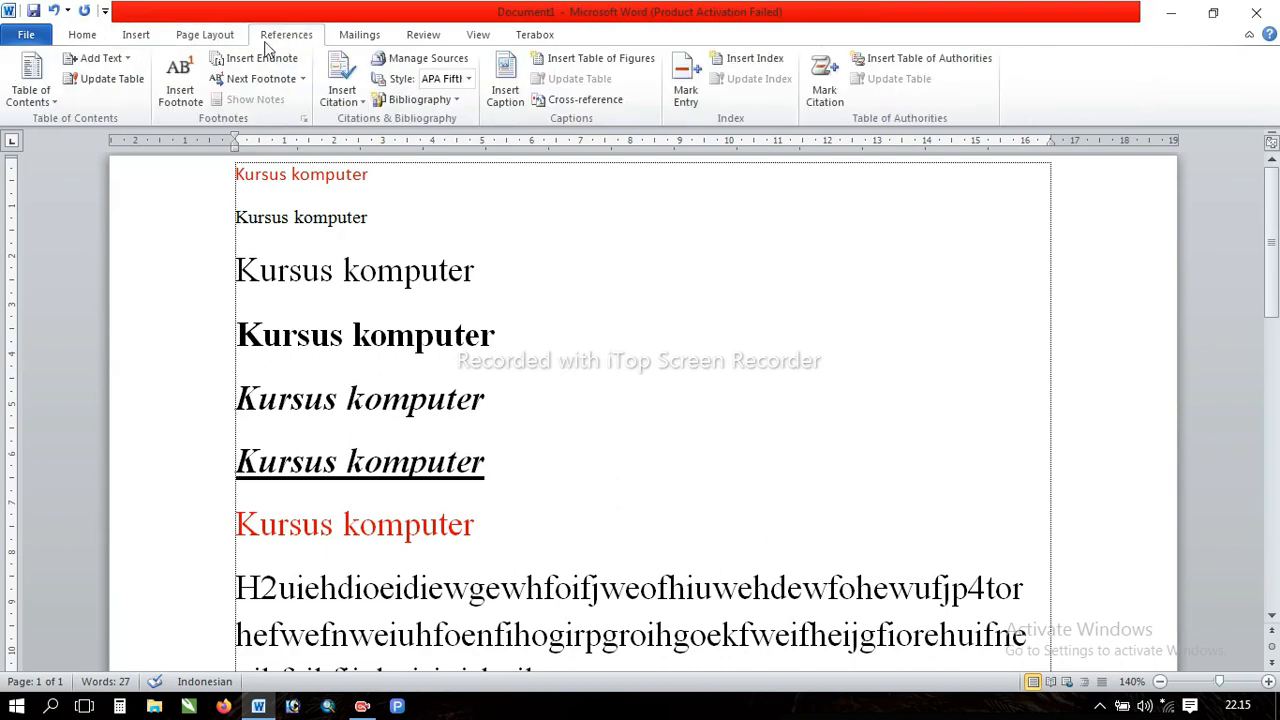
click(90, 38)
scroll(455, 330, down, 1)
scroll(459, 327, up, 1)
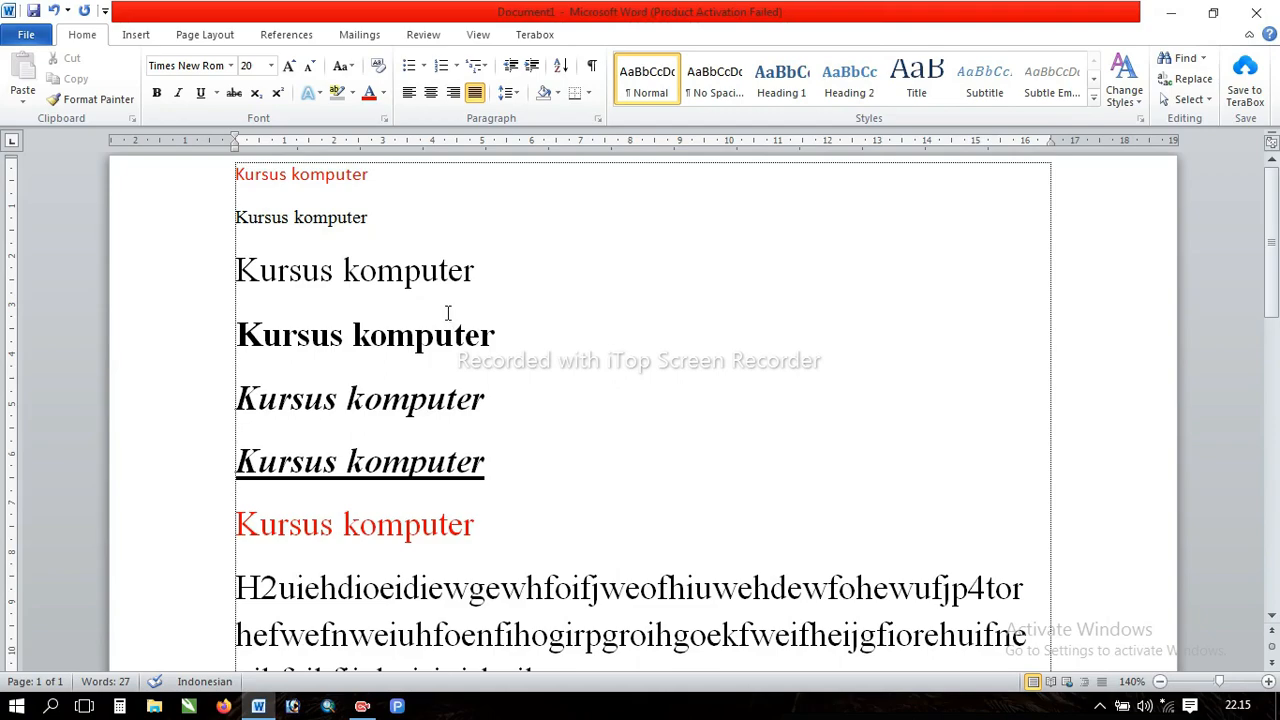
scroll(447, 313, down, 9)
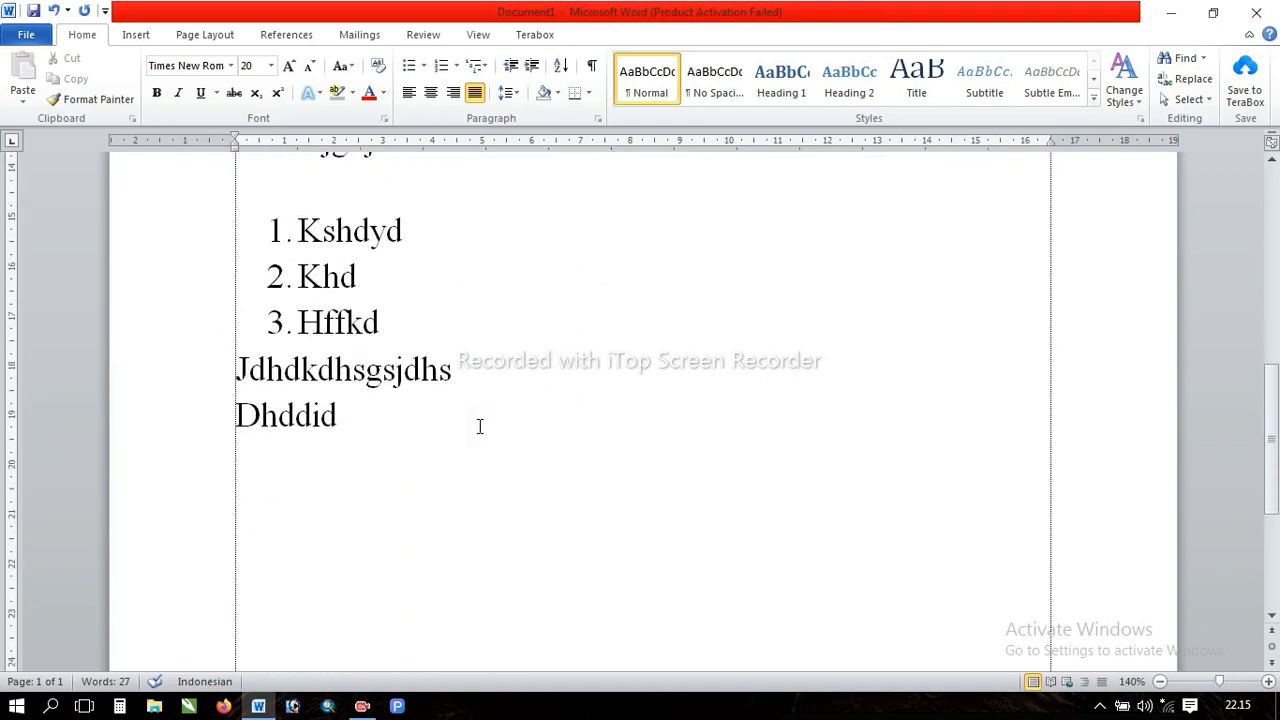
scroll(381, 425, up, 12)
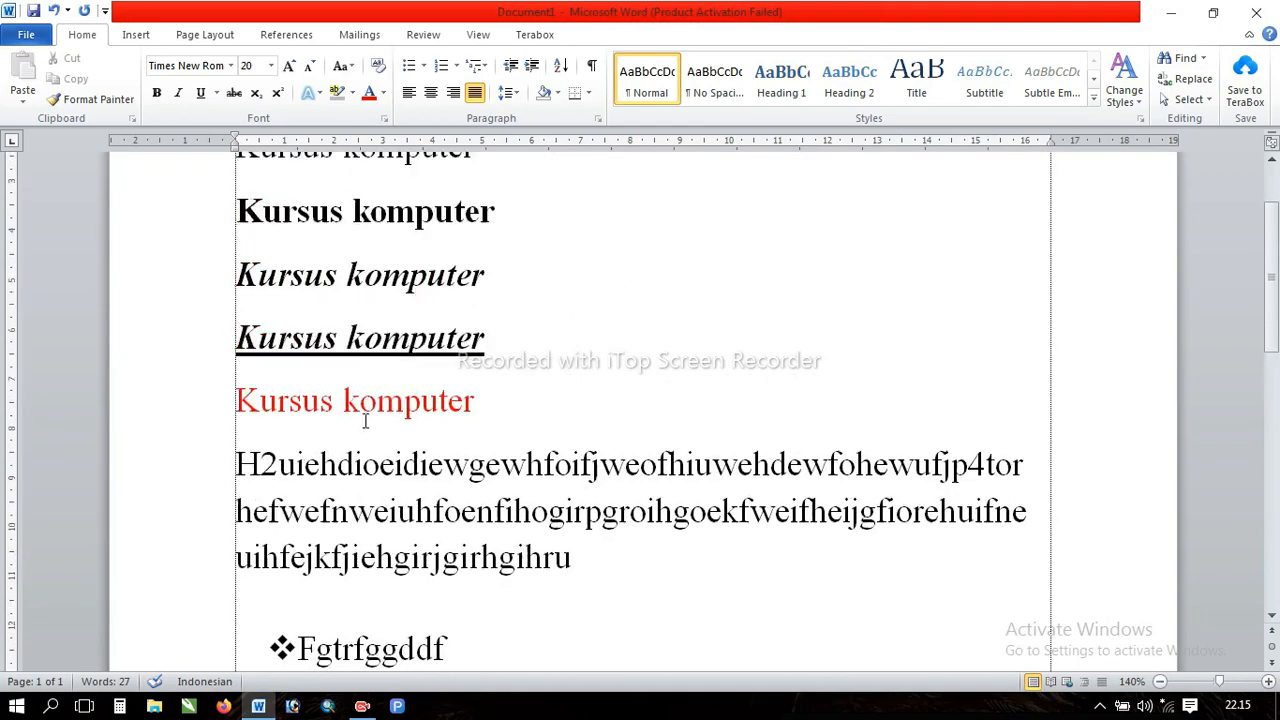
scroll(395, 370, down, 10)
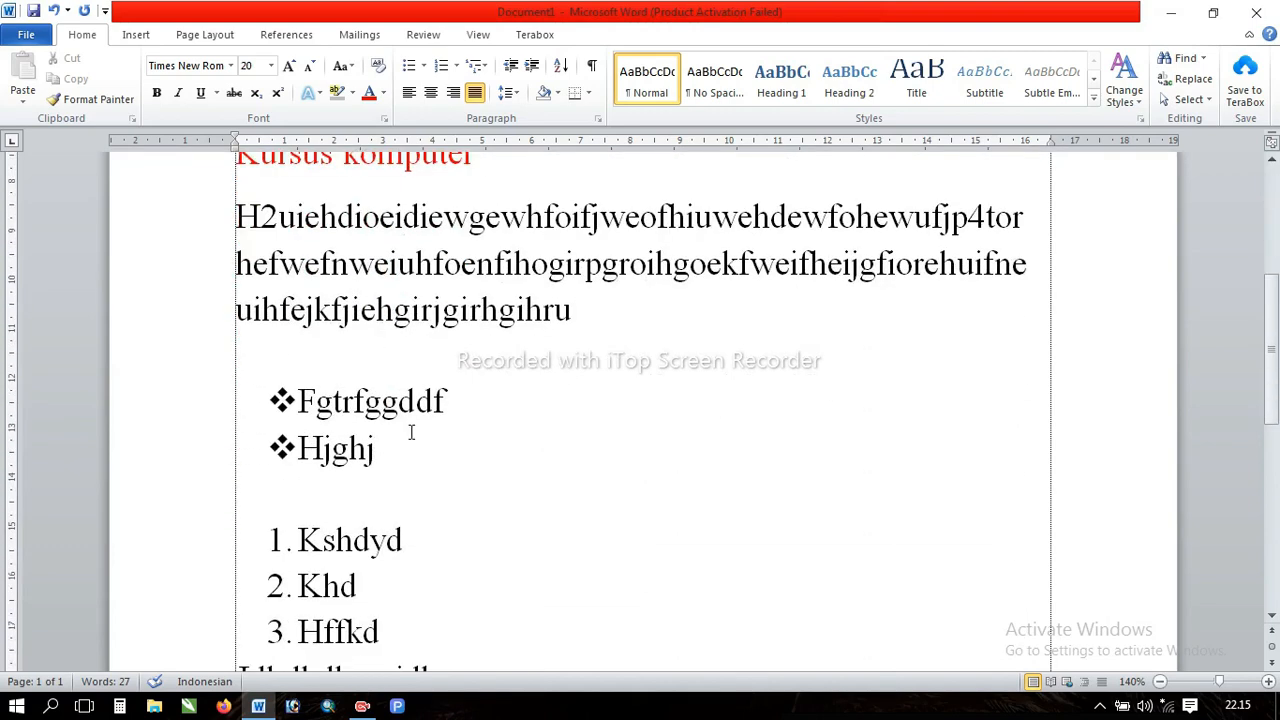
Step: Insert a new empty line after the last text line "Dhddid"
click(391, 503)
click(505, 430)
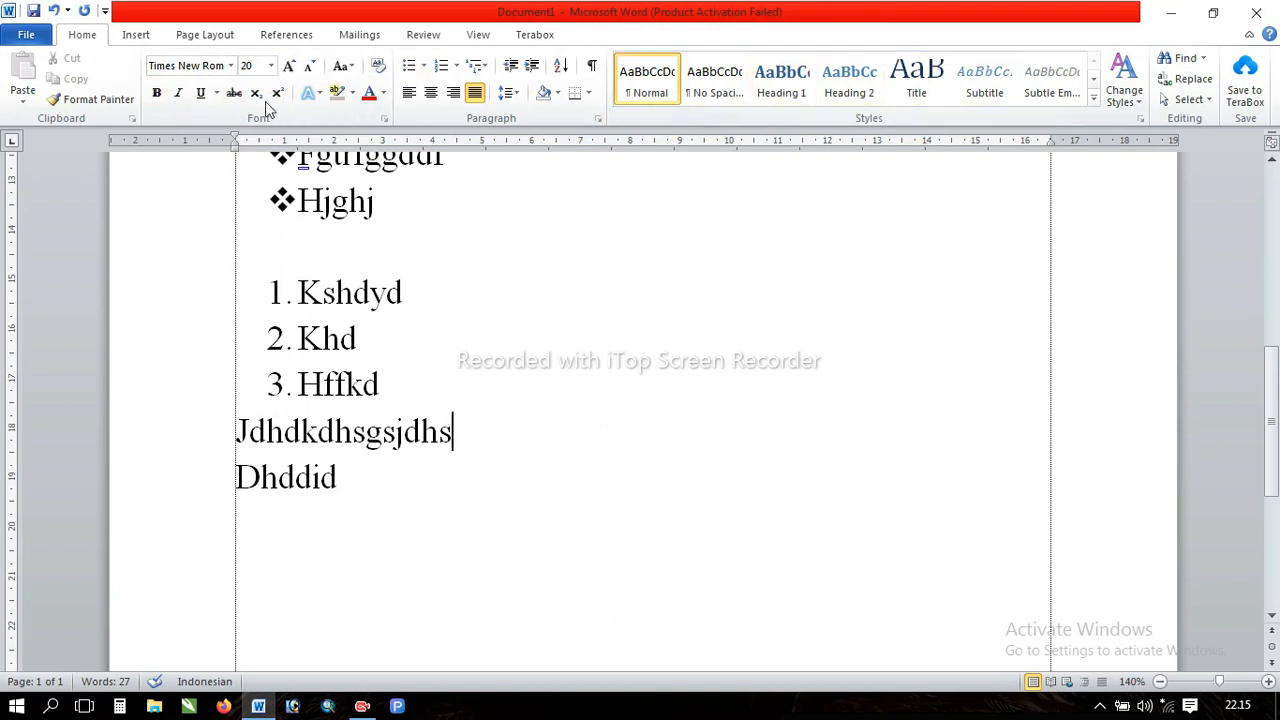
click(398, 478)
click(477, 429)
click(377, 470)
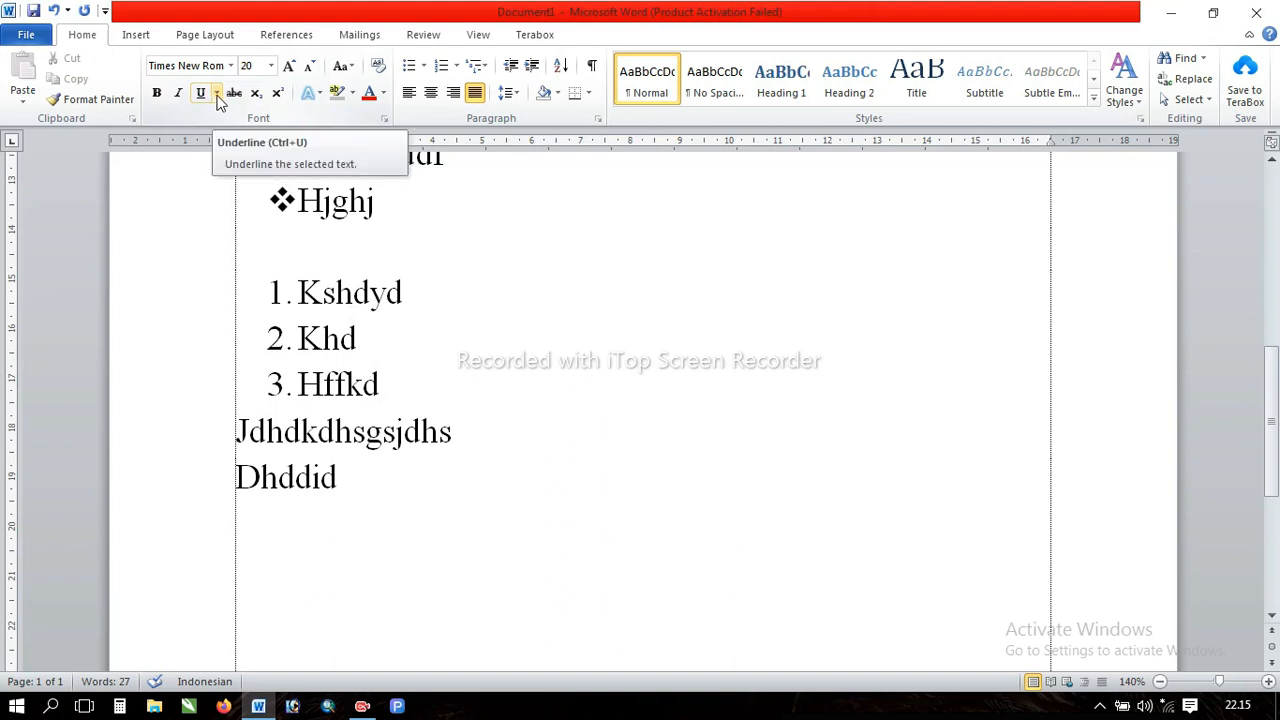
key(Return)
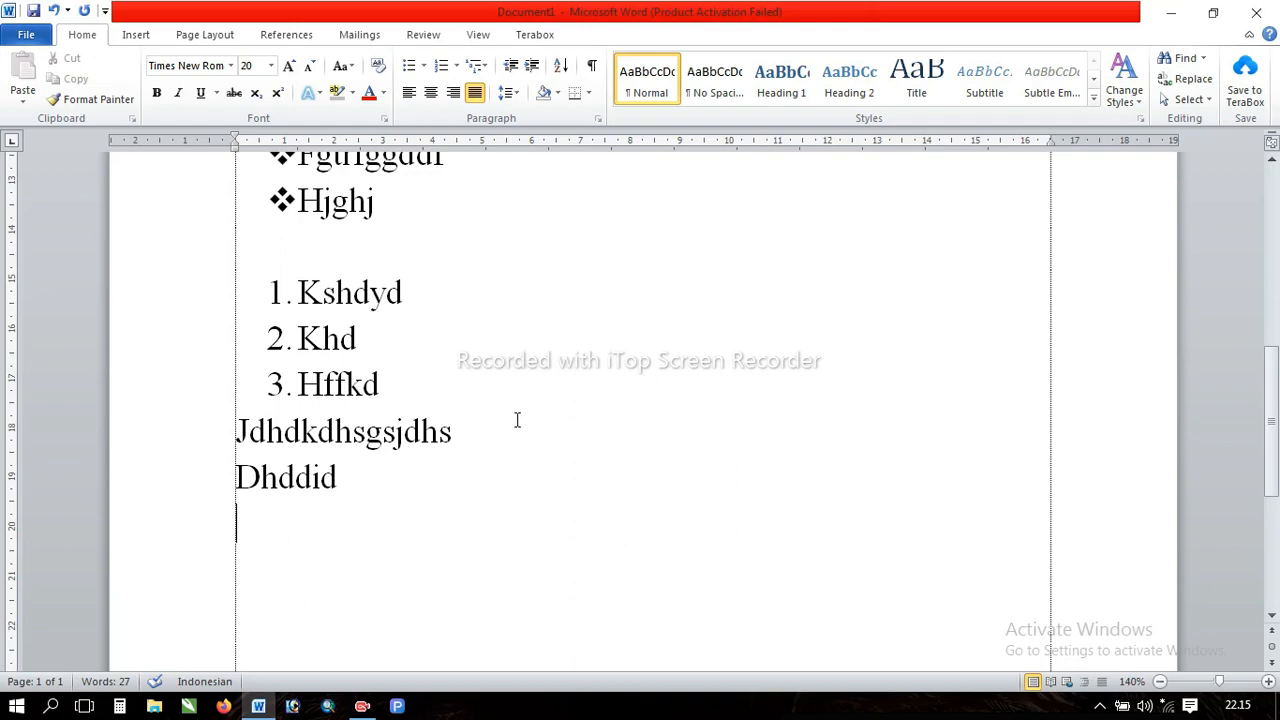
scroll(437, 421, up, 2)
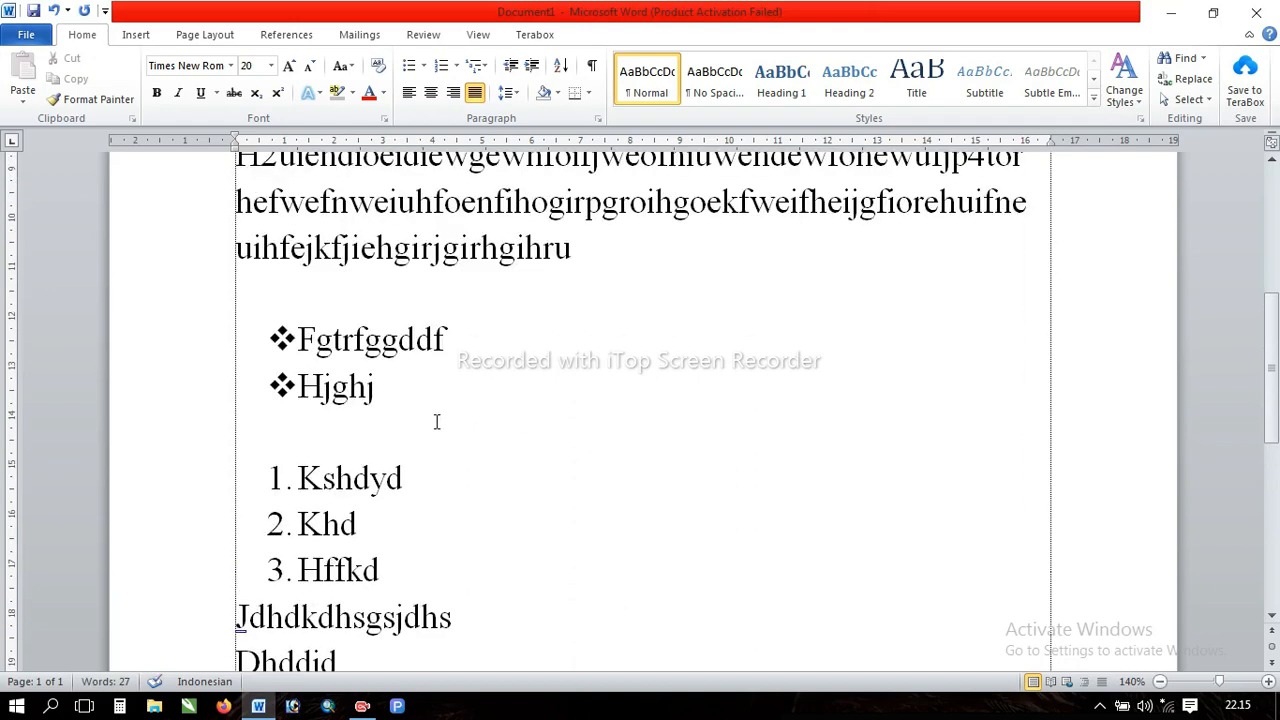
scroll(437, 421, down, 2)
scroll(437, 421, up, 2)
scroll(390, 418, up, 3)
scroll(392, 418, up, 2)
scroll(393, 420, down, 4)
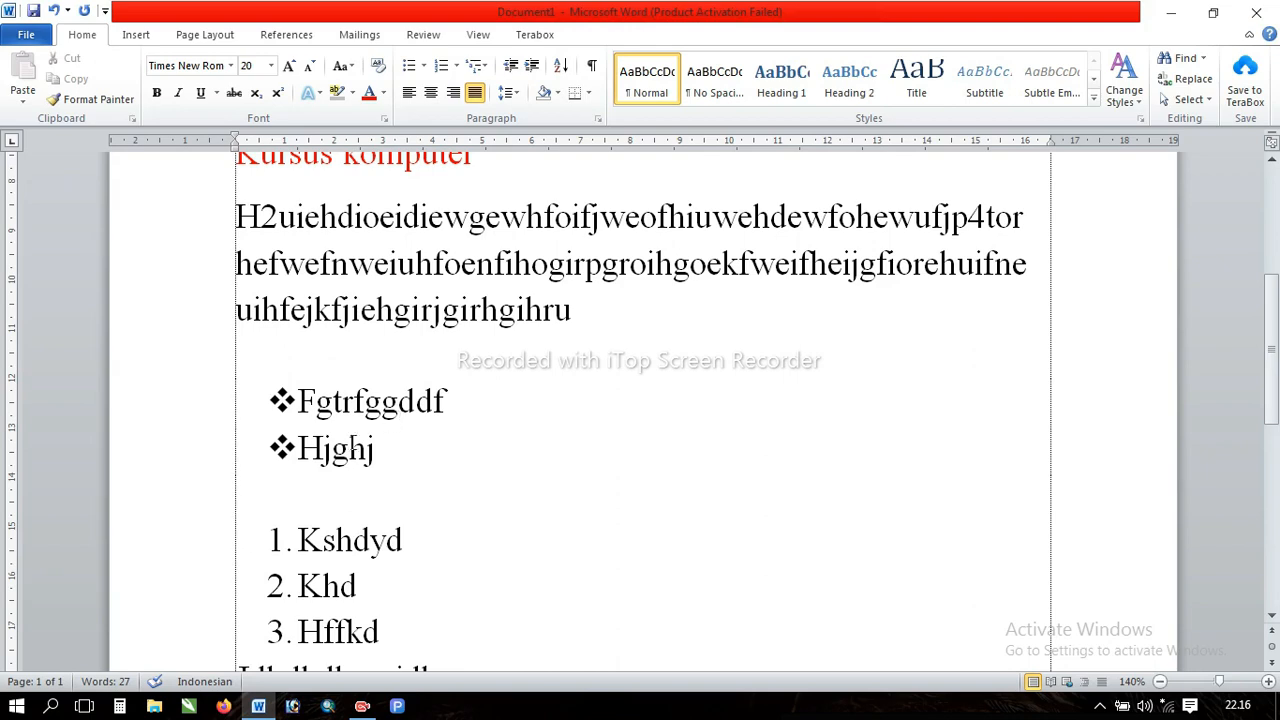
scroll(443, 409, down, 3)
scroll(445, 414, up, 4)
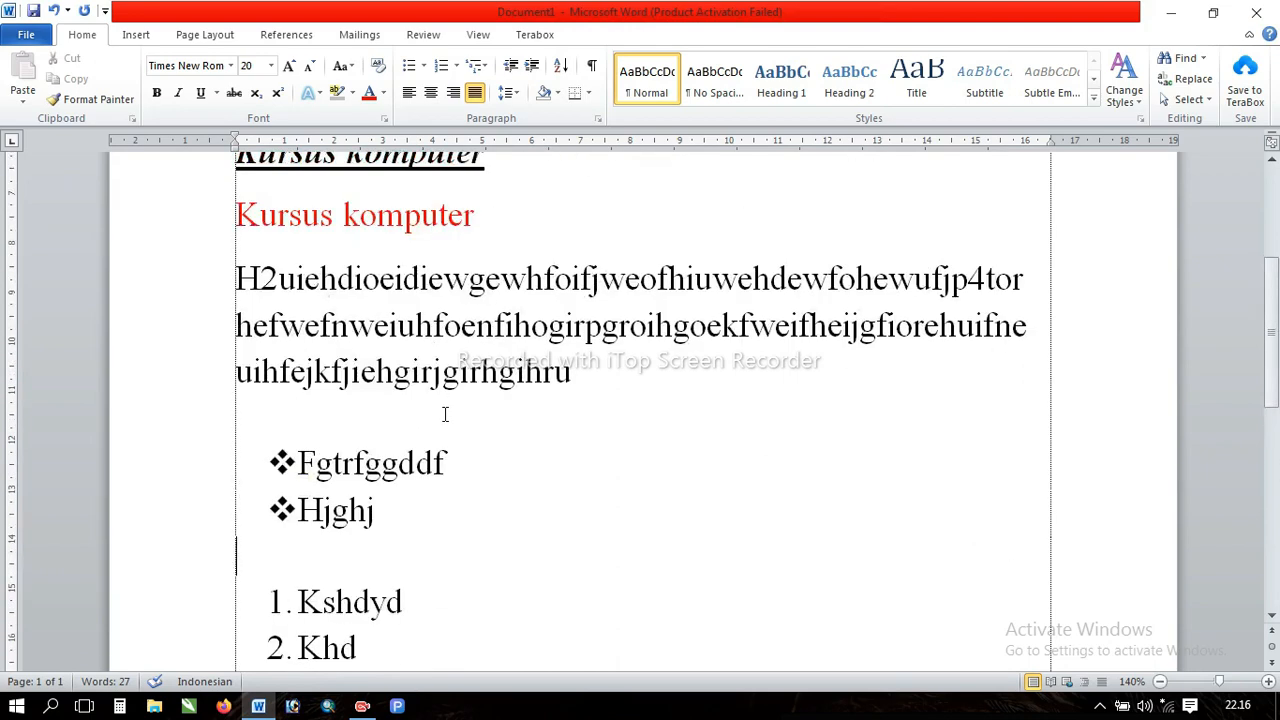
scroll(446, 416, down, 2)
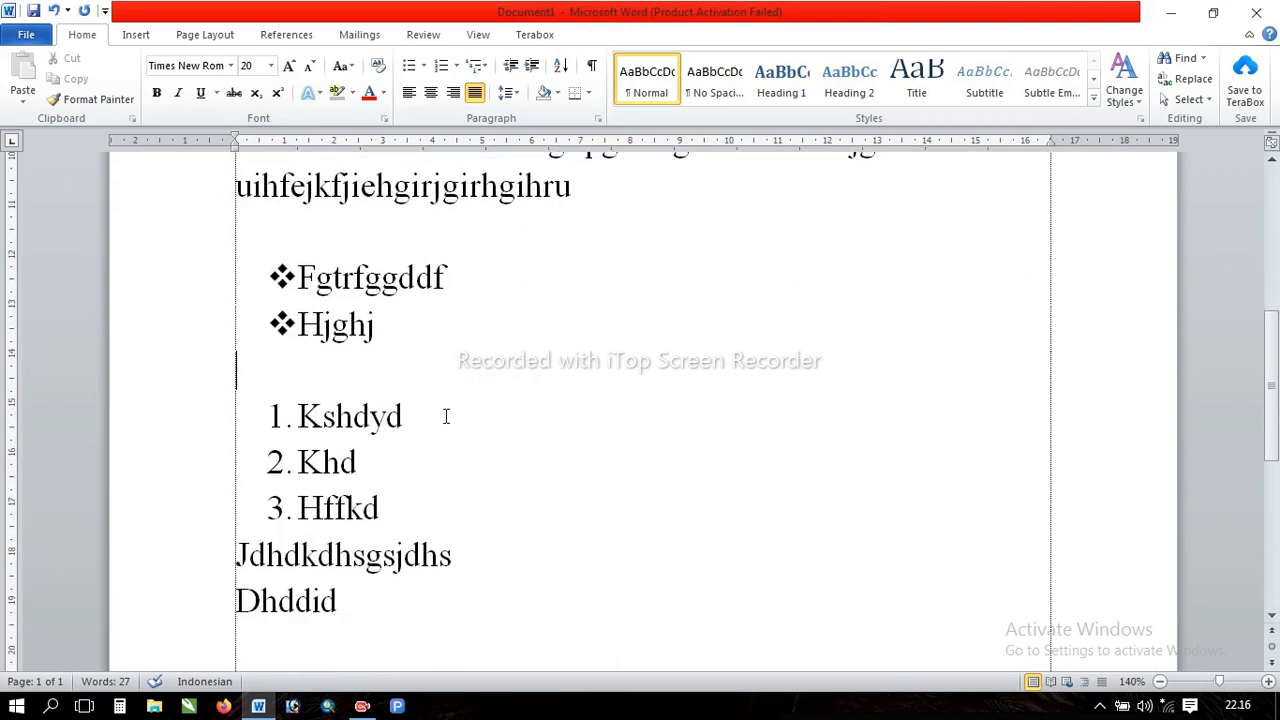
scroll(446, 416, up, 3)
scroll(443, 416, down, 2)
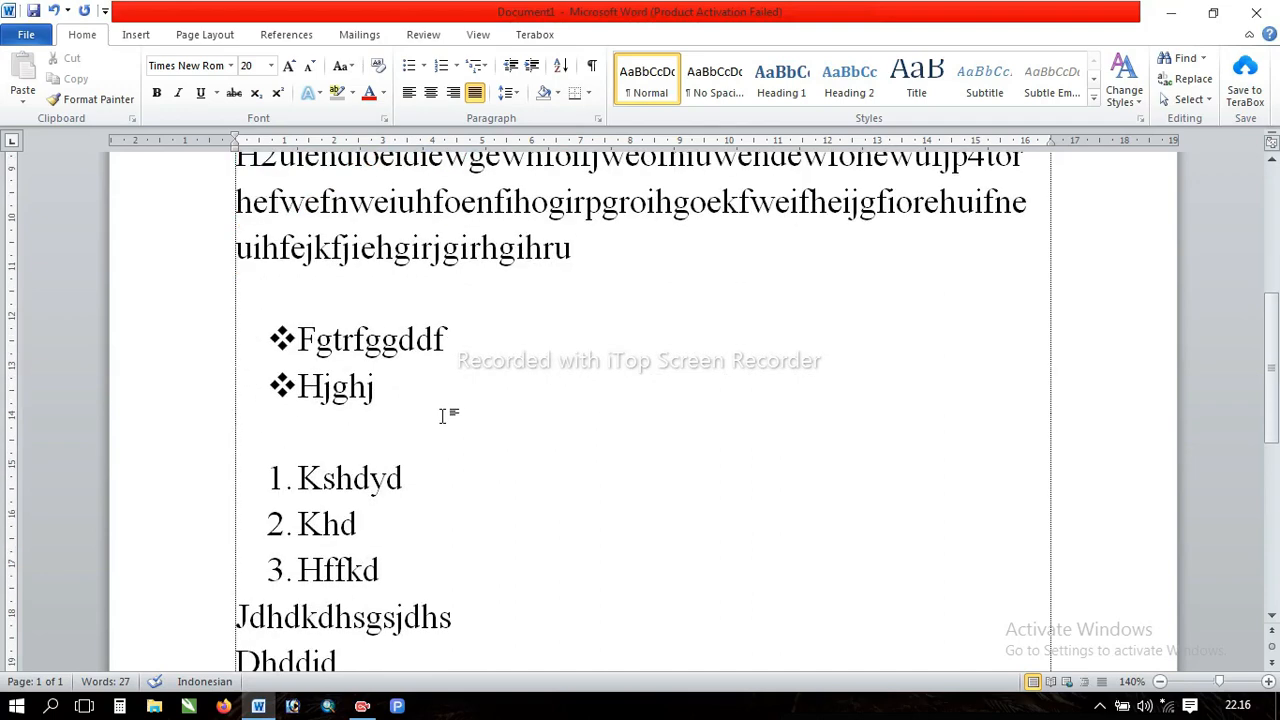
scroll(443, 415, down, 1)
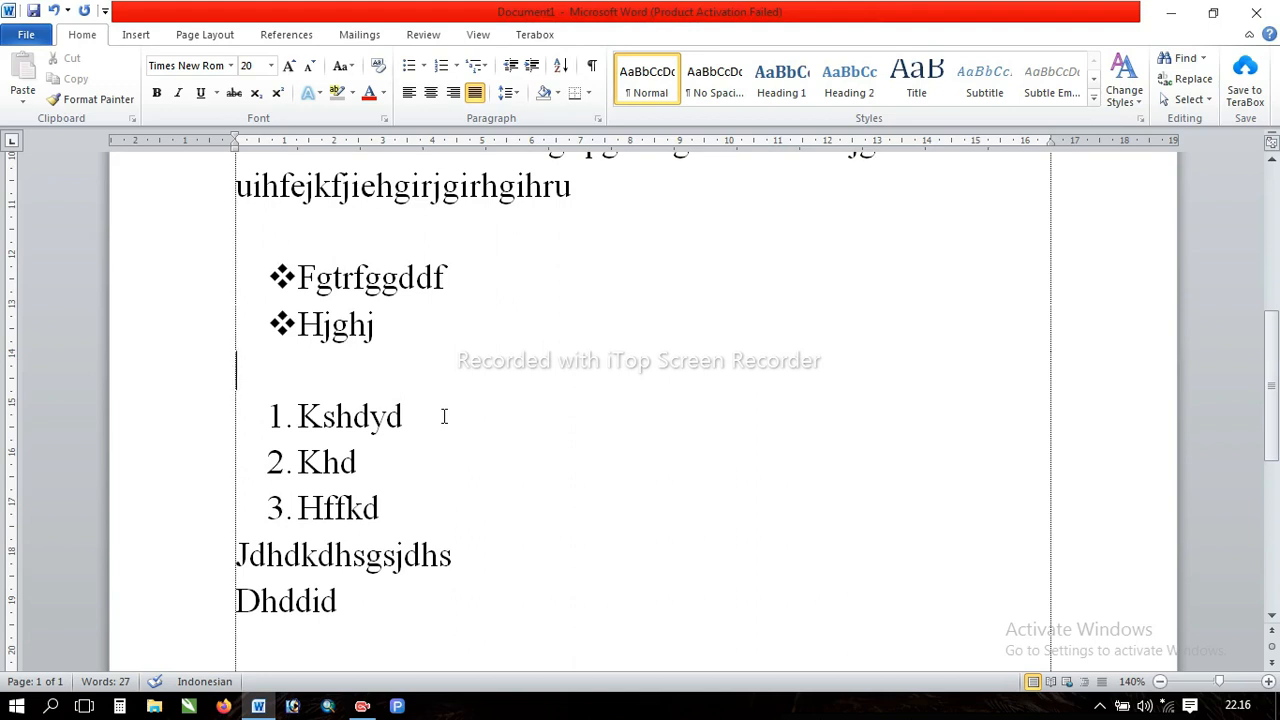
scroll(444, 416, up, 2)
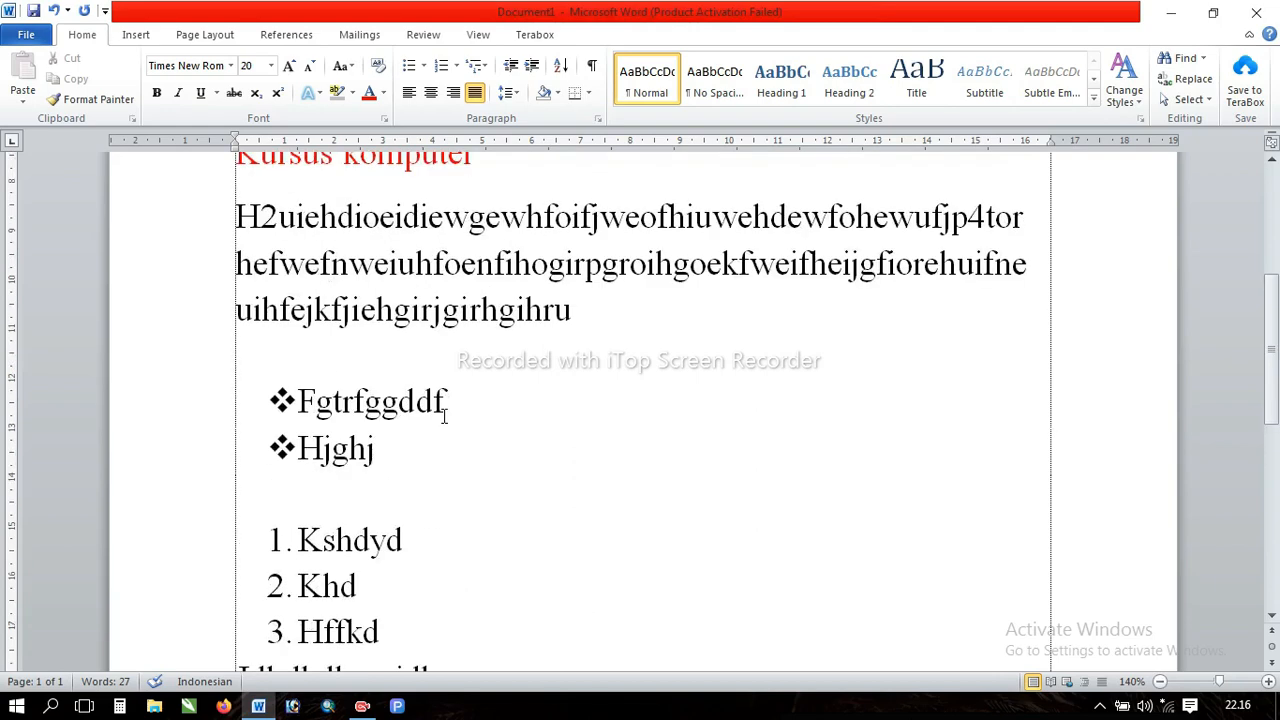
scroll(444, 416, down, 2)
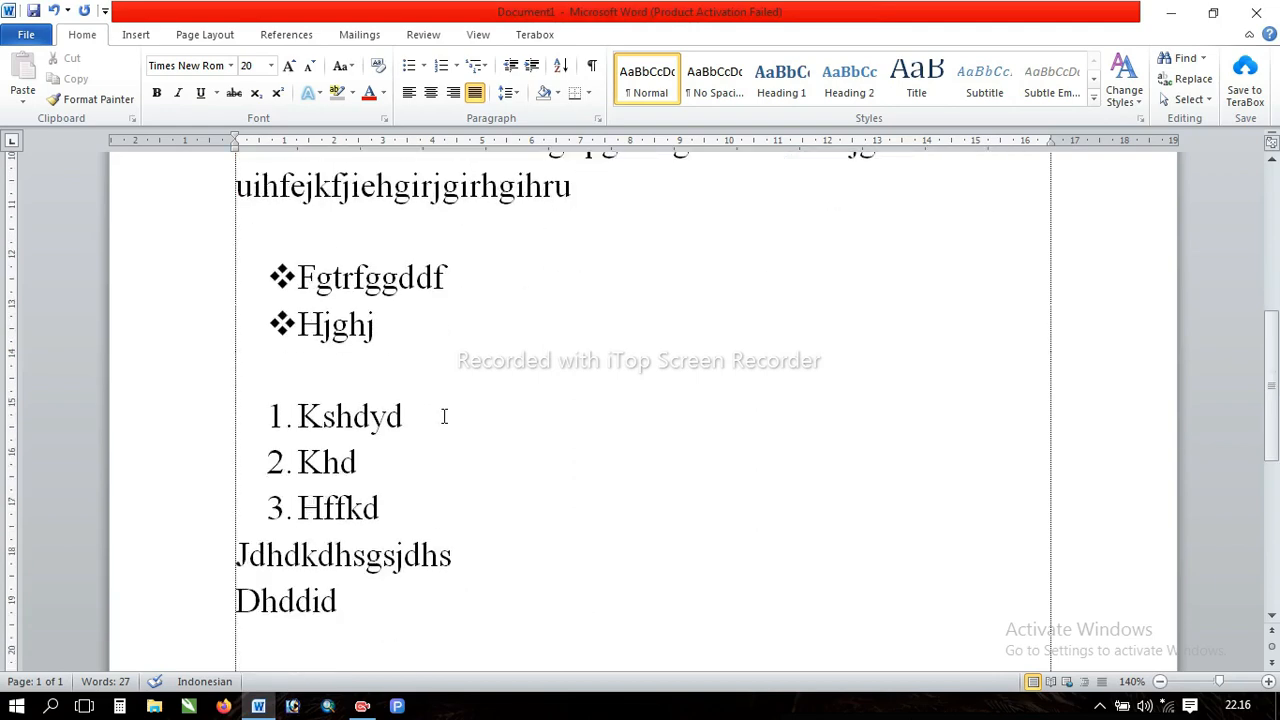